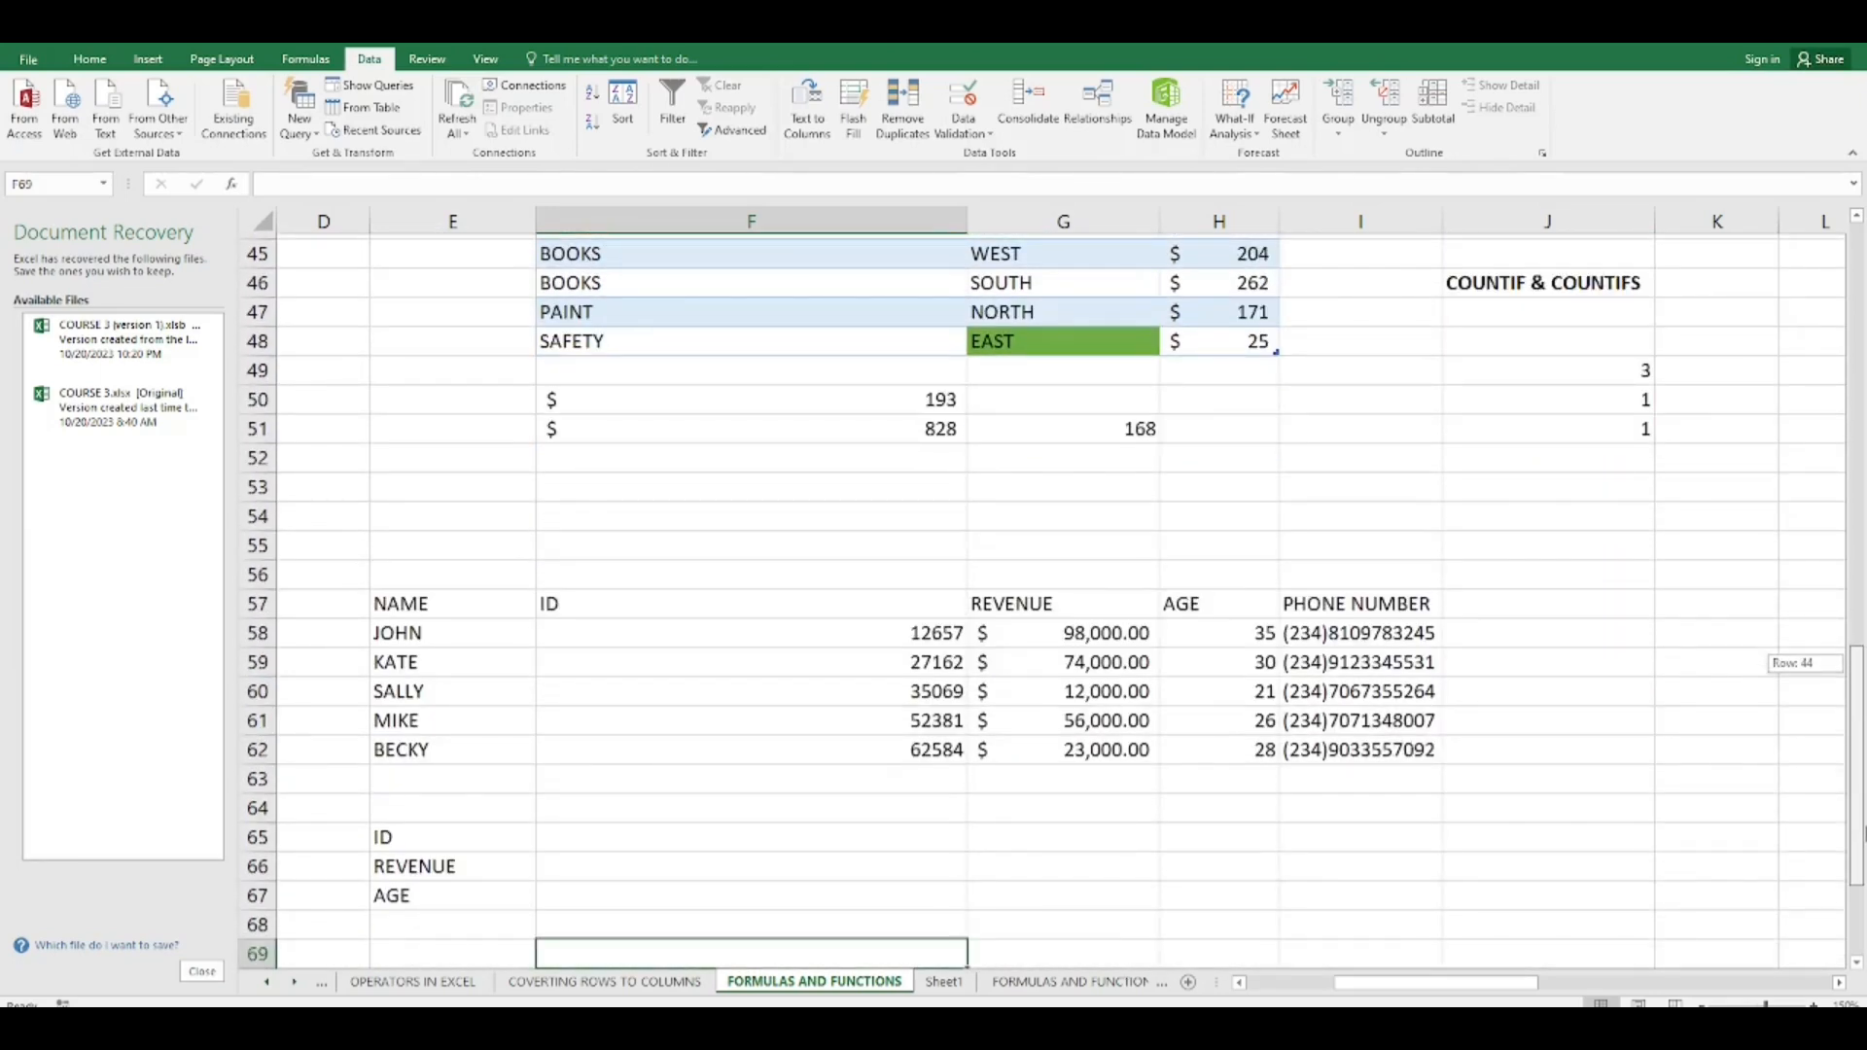
# Shade the table's header cells E57:I57 with a light blue fill.
pyautogui.moveTo(1864, 833); pyautogui.dragTo(1863, 832)
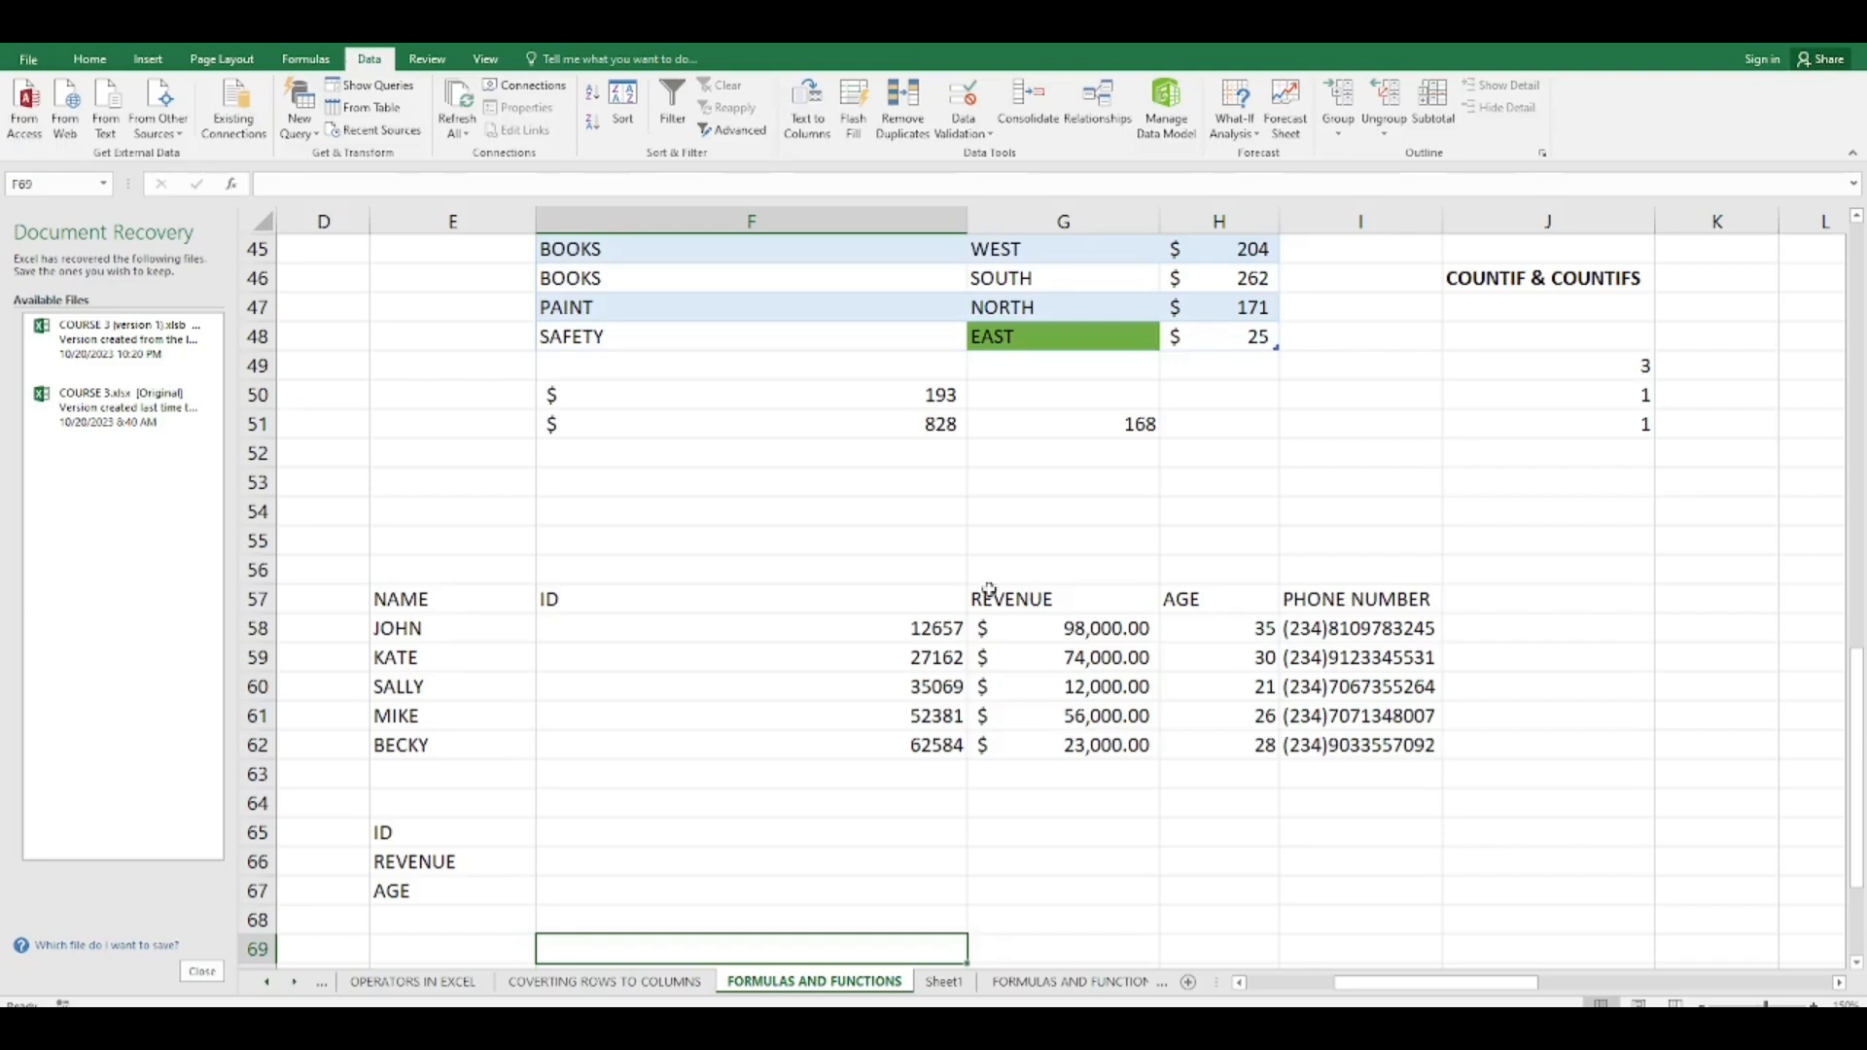
pyautogui.moveTo(424, 591); pyautogui.dragTo(1282, 635)
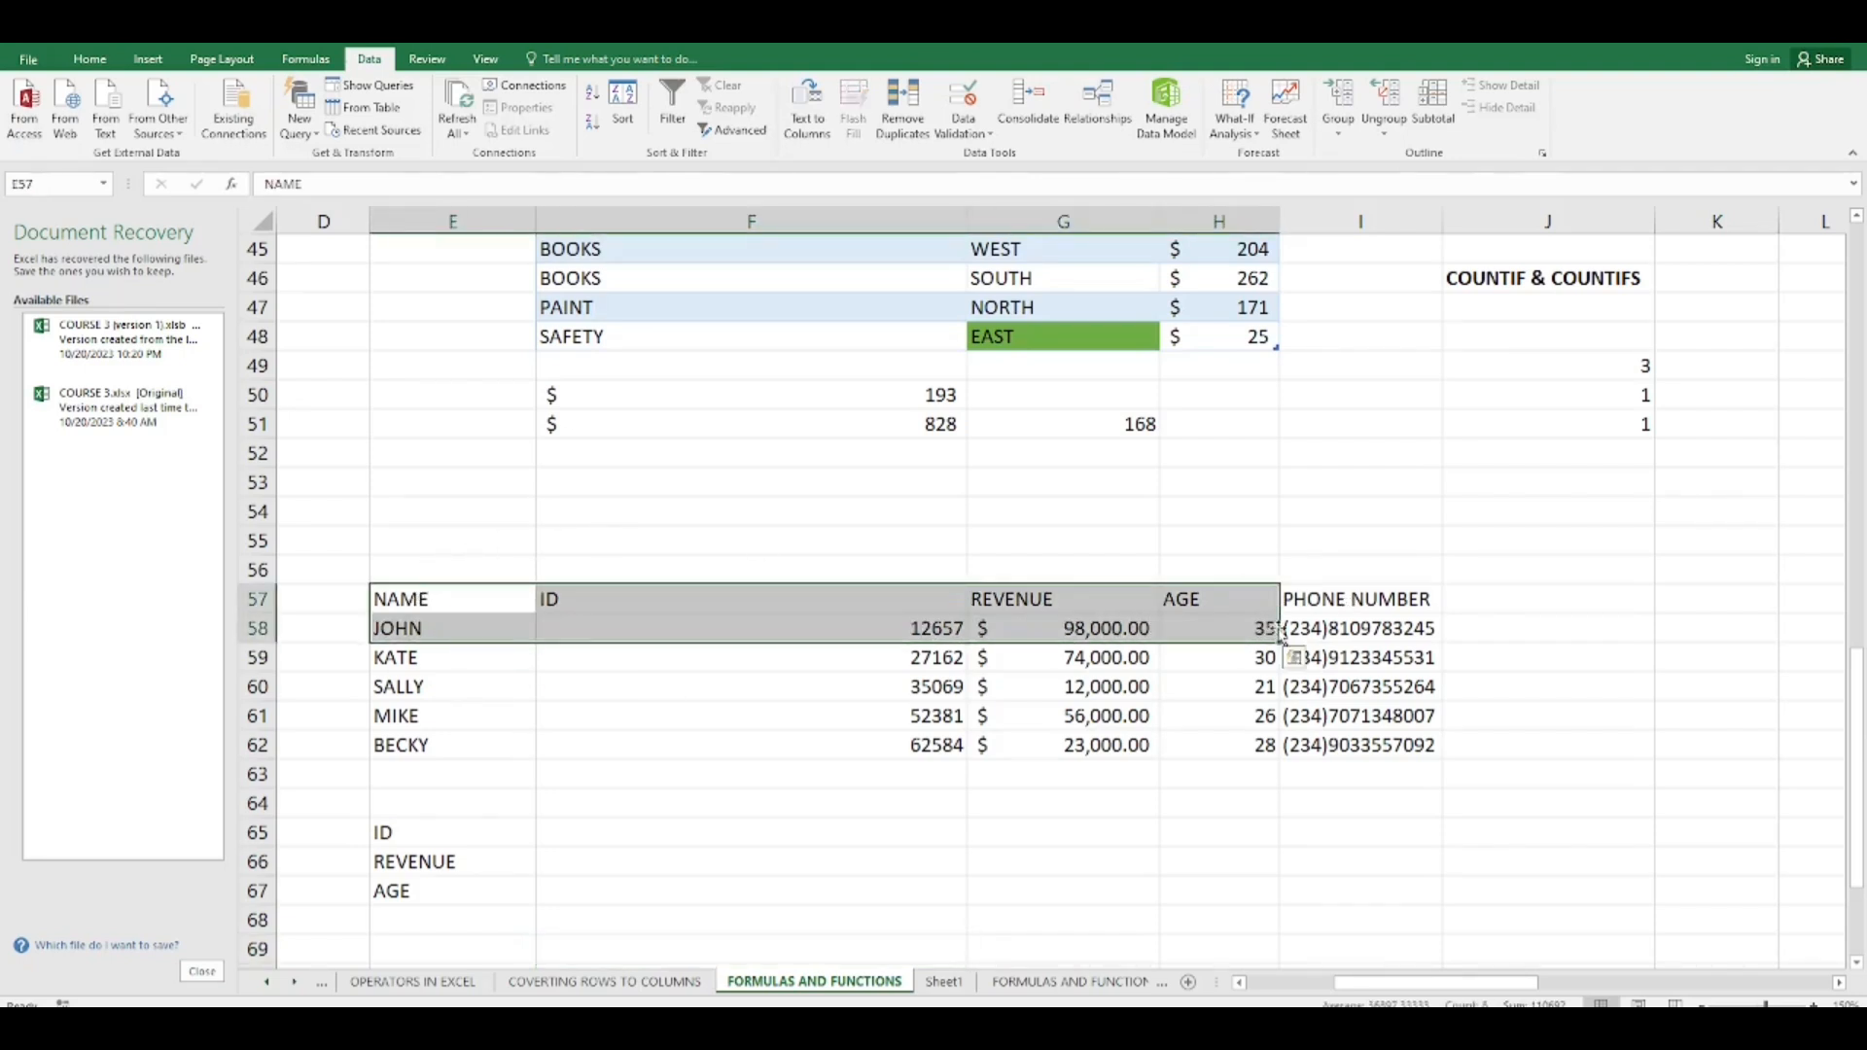
pyautogui.click(1128, 725)
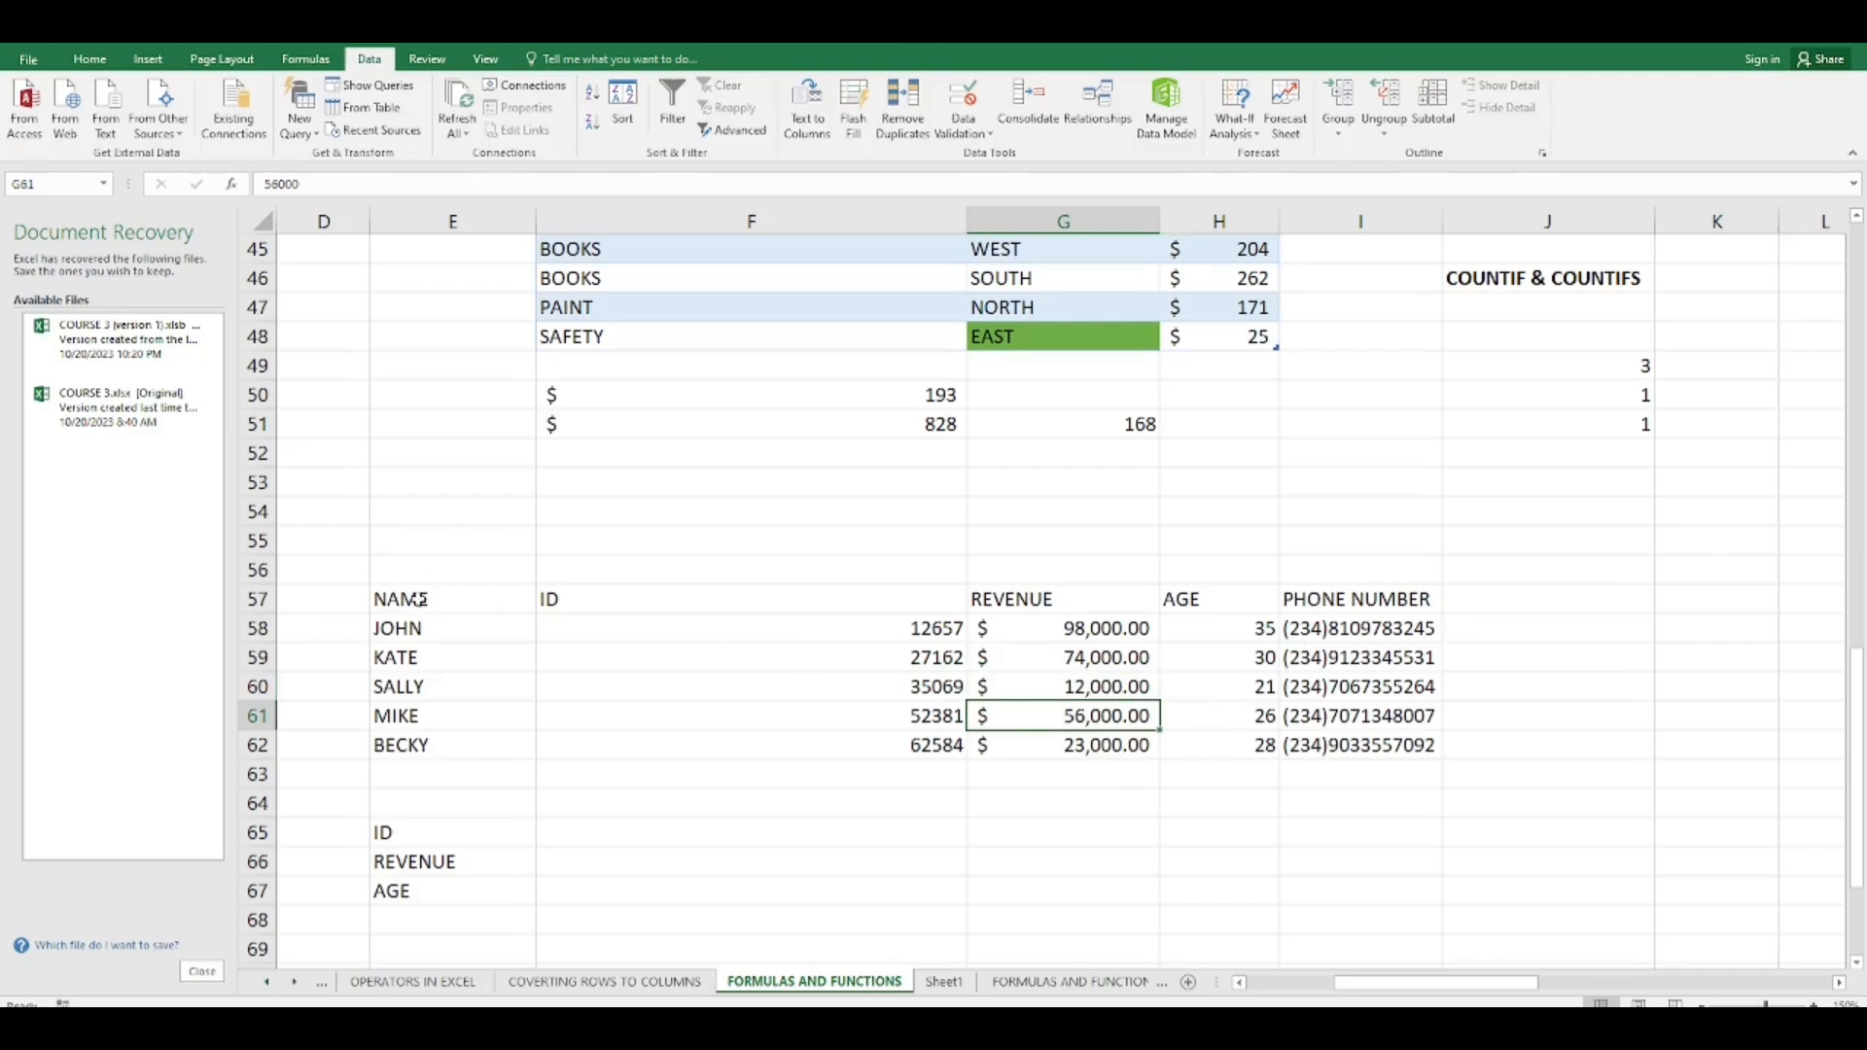
pyautogui.moveTo(438, 586); pyautogui.dragTo(1440, 601)
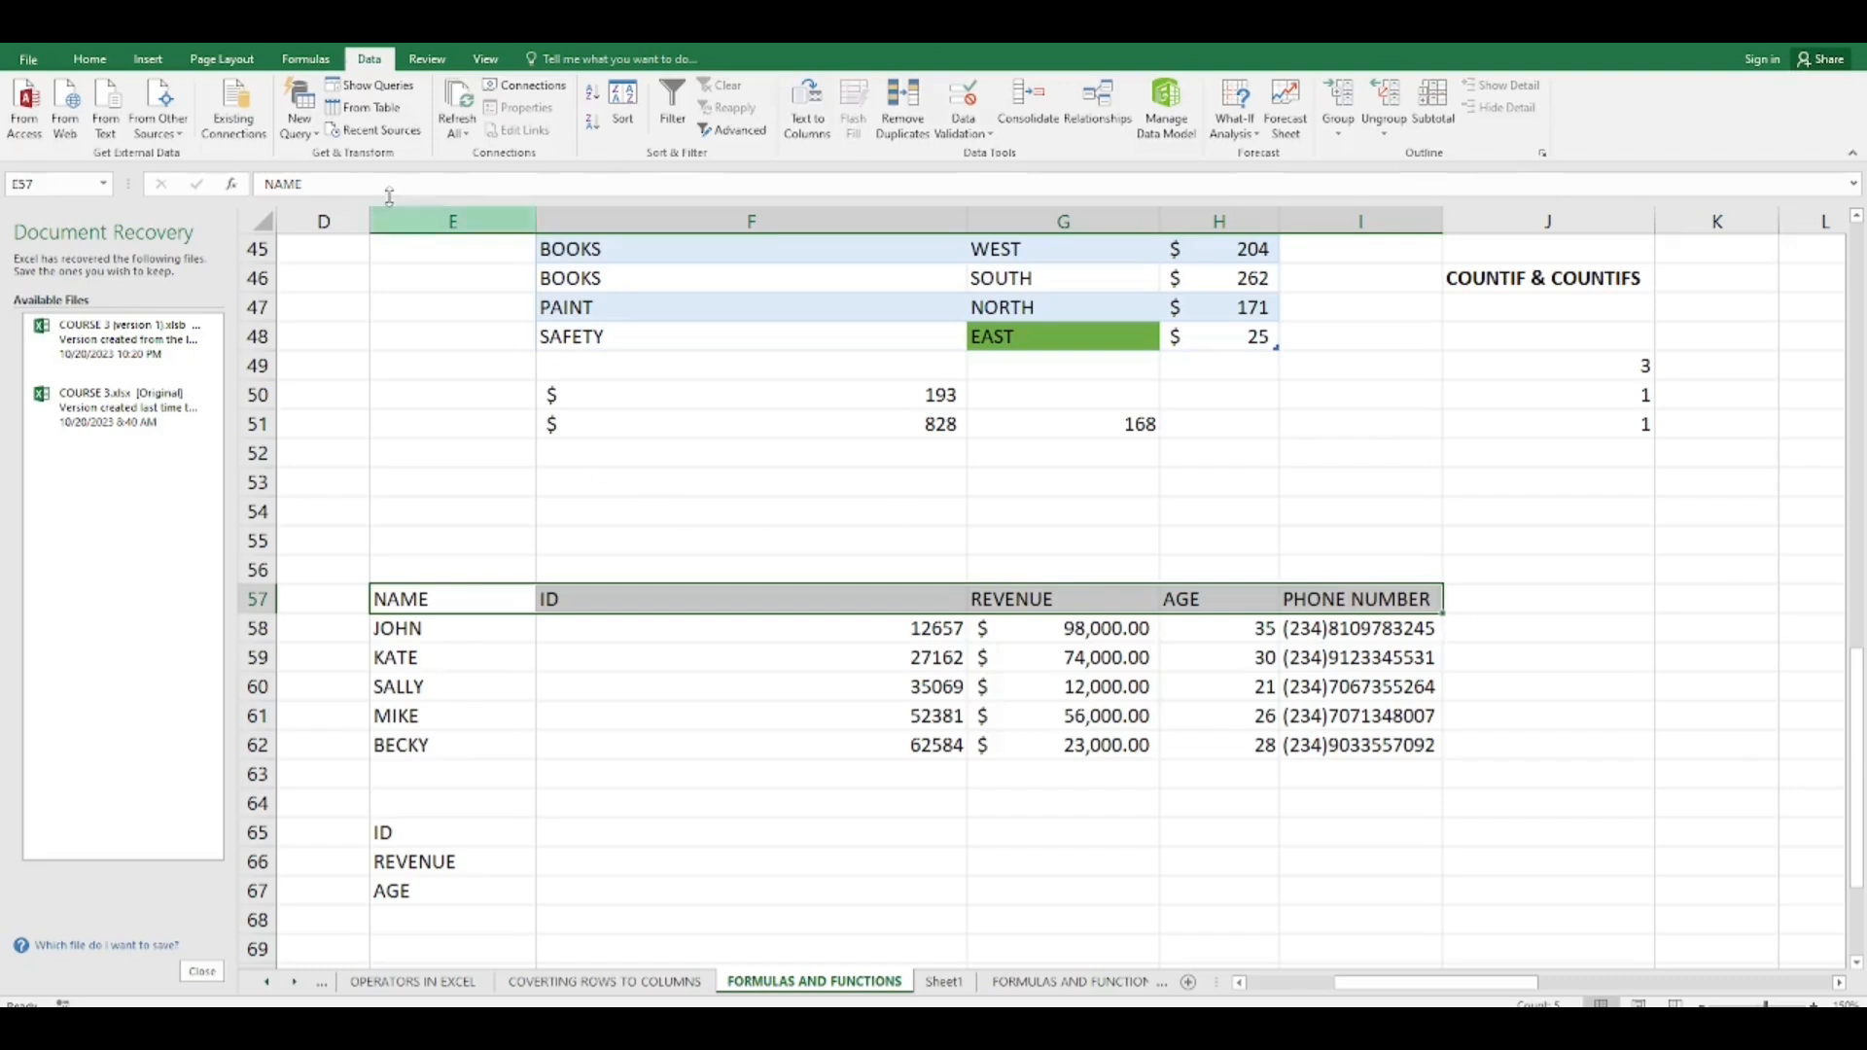
pyautogui.click(89, 59)
pyautogui.click(295, 122)
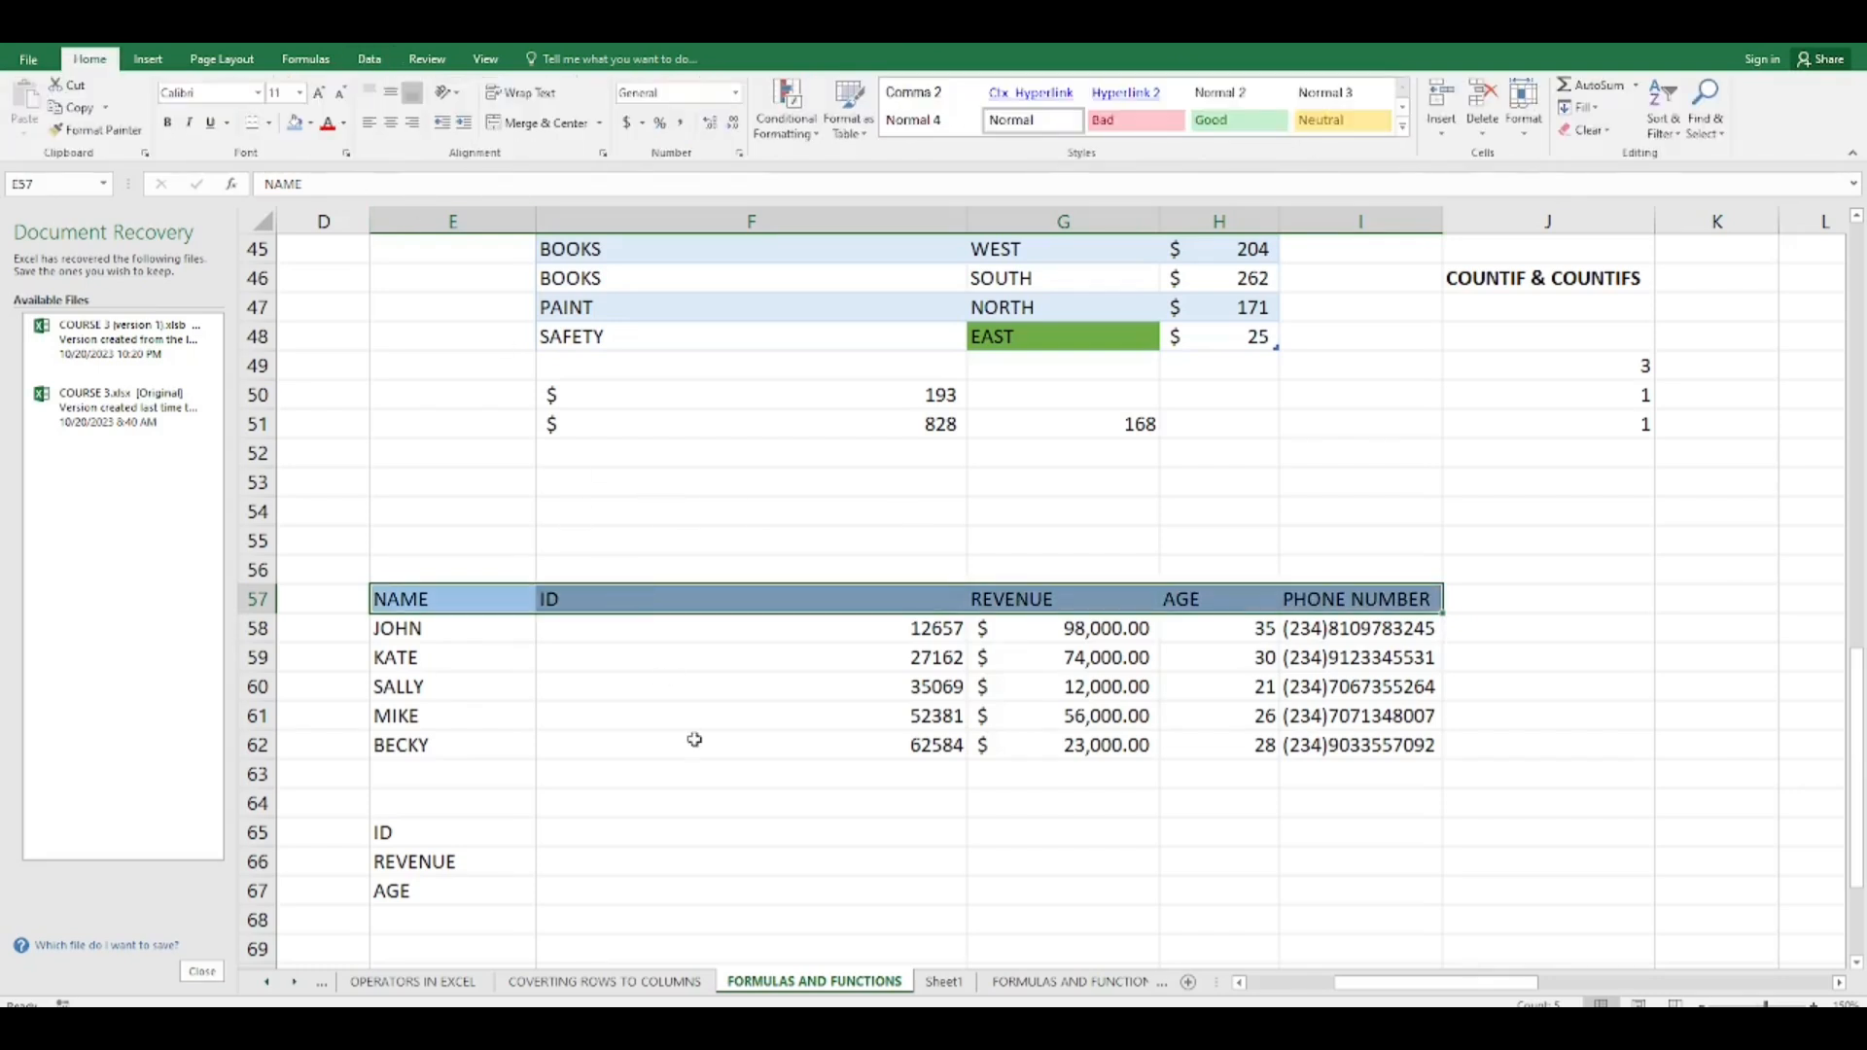
pyautogui.click(695, 740)
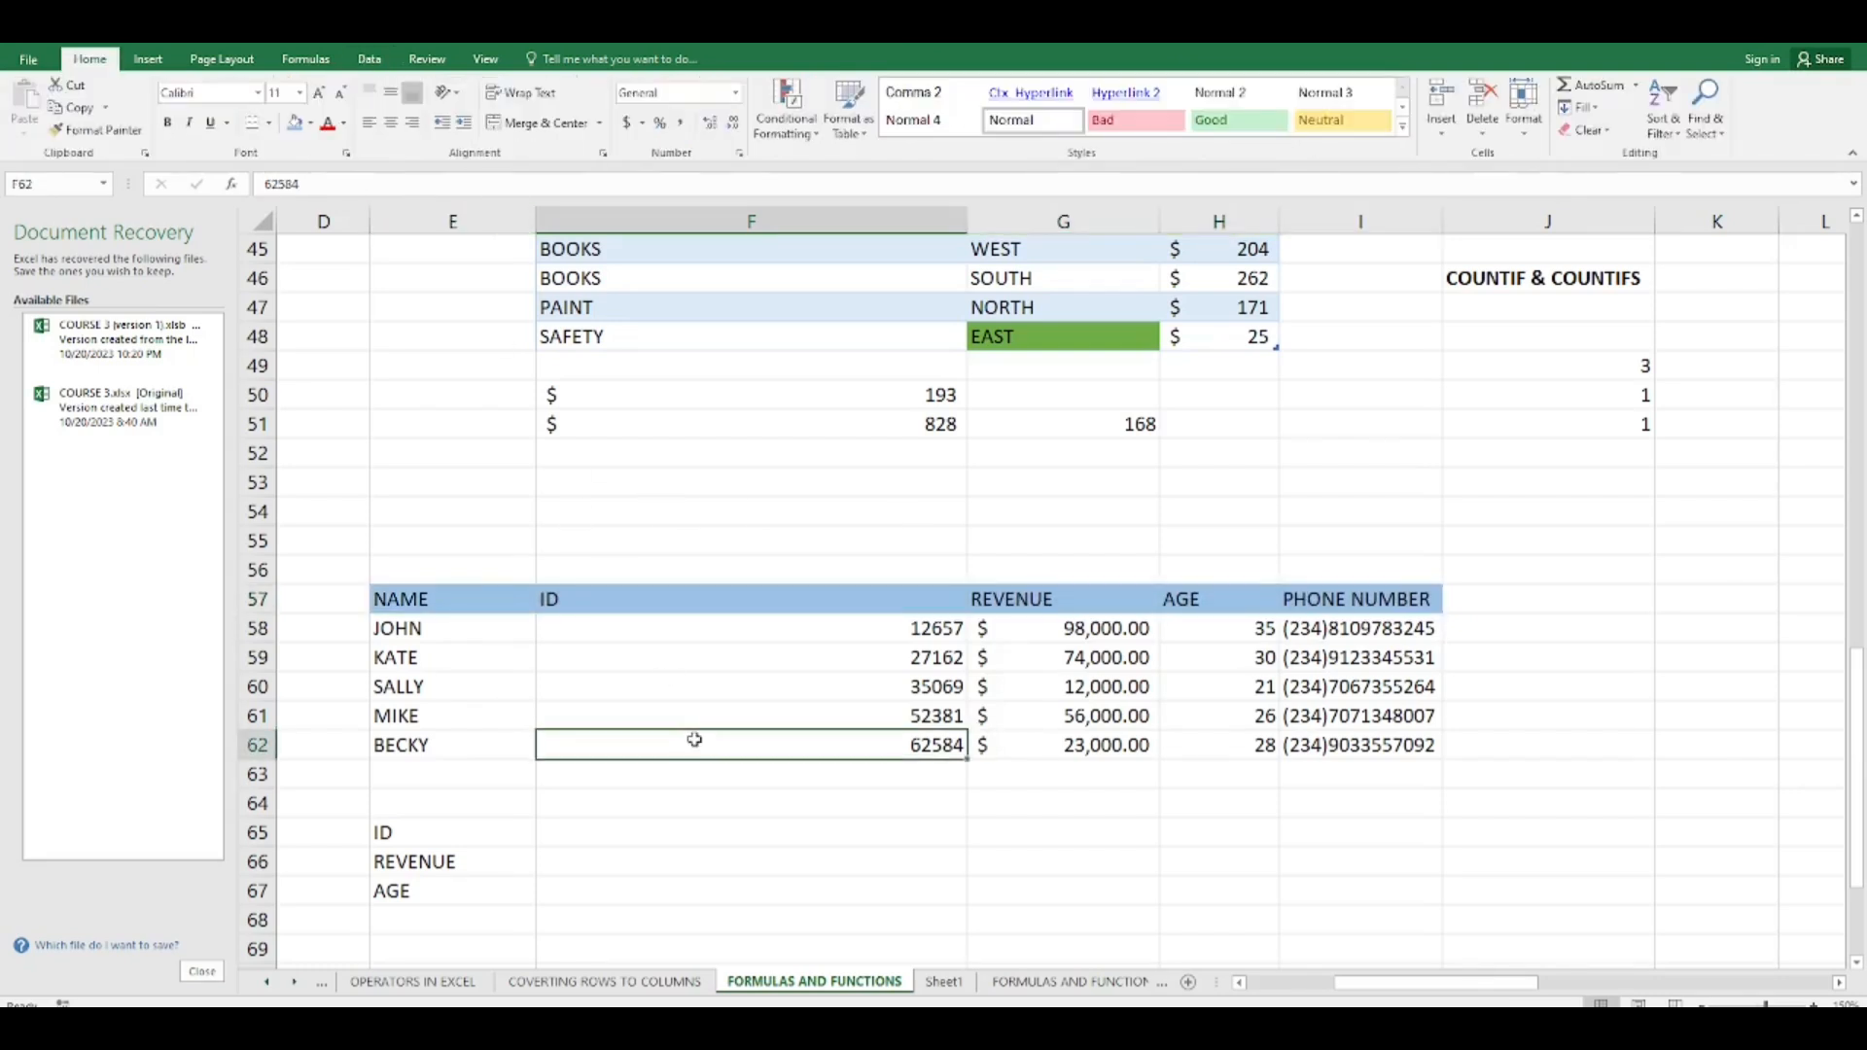
# Enter the first record's ID in cell F65, next to the ID label below the table.
pyautogui.press('Up')
pyautogui.press('Up')
pyautogui.press('Up')
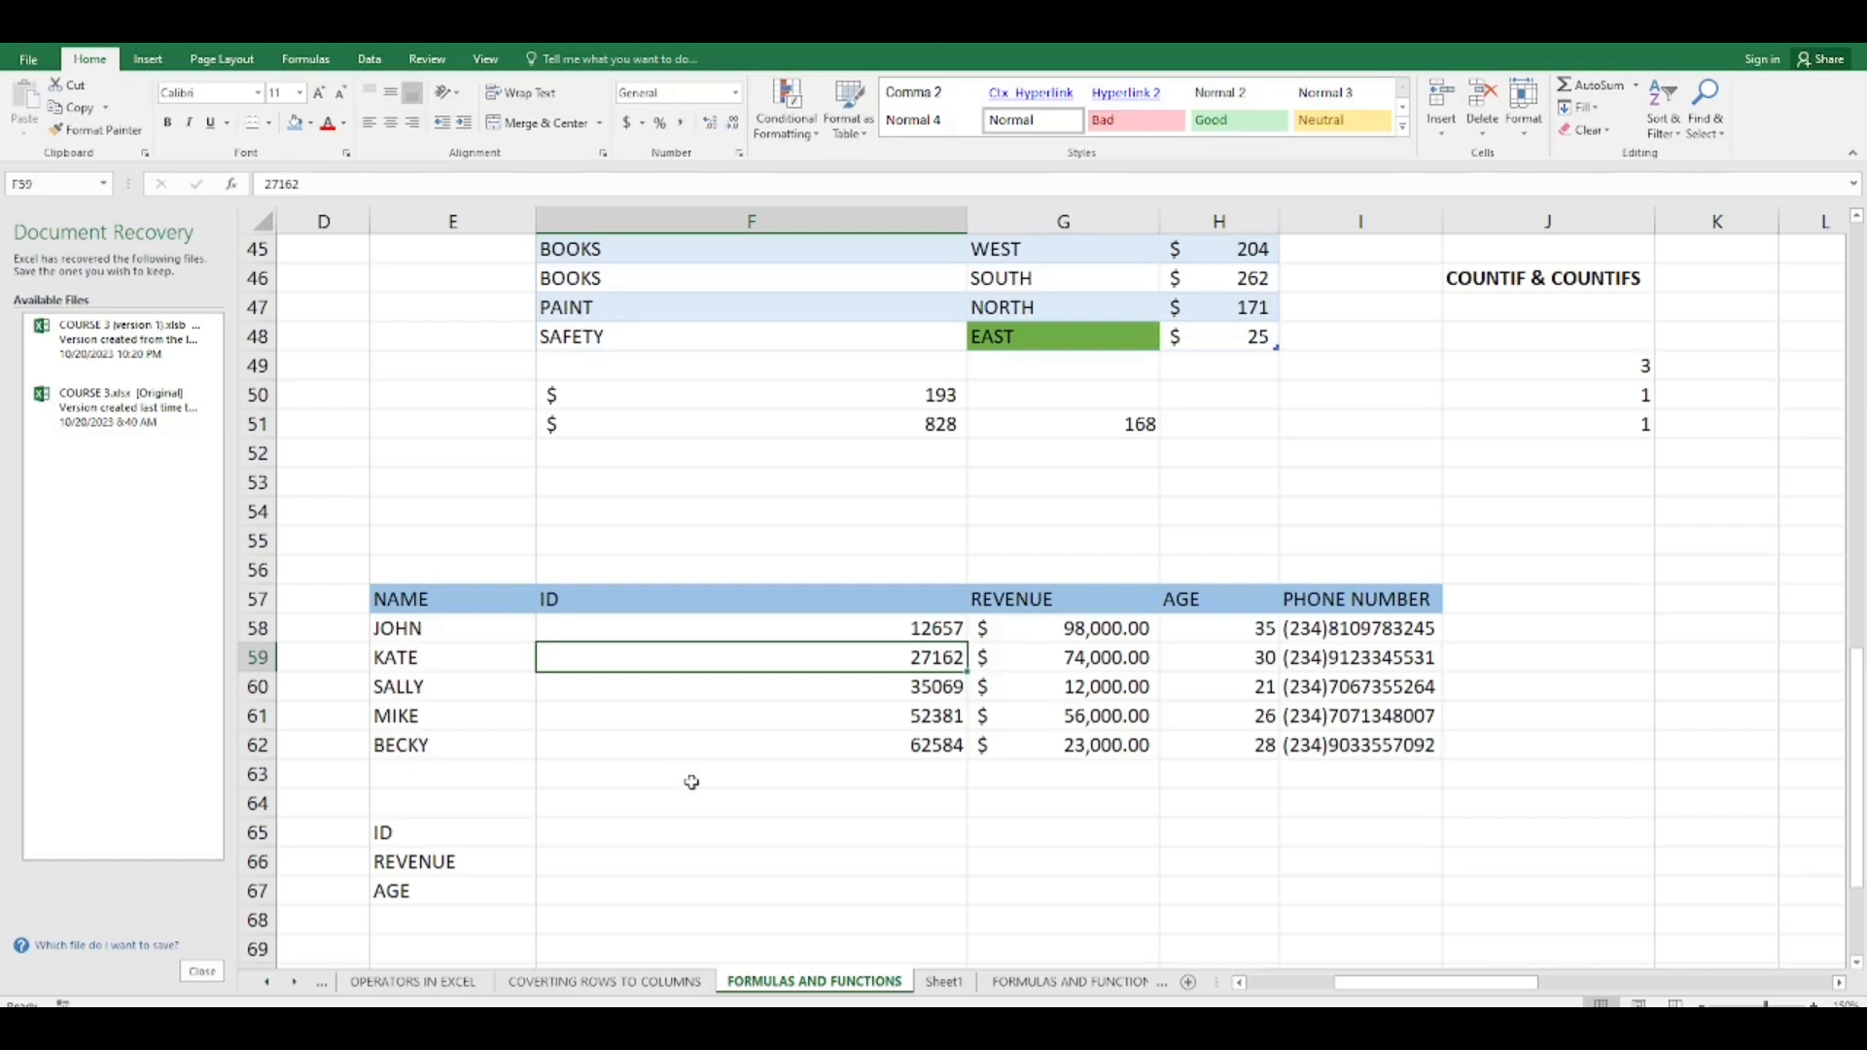
pyautogui.click(666, 837)
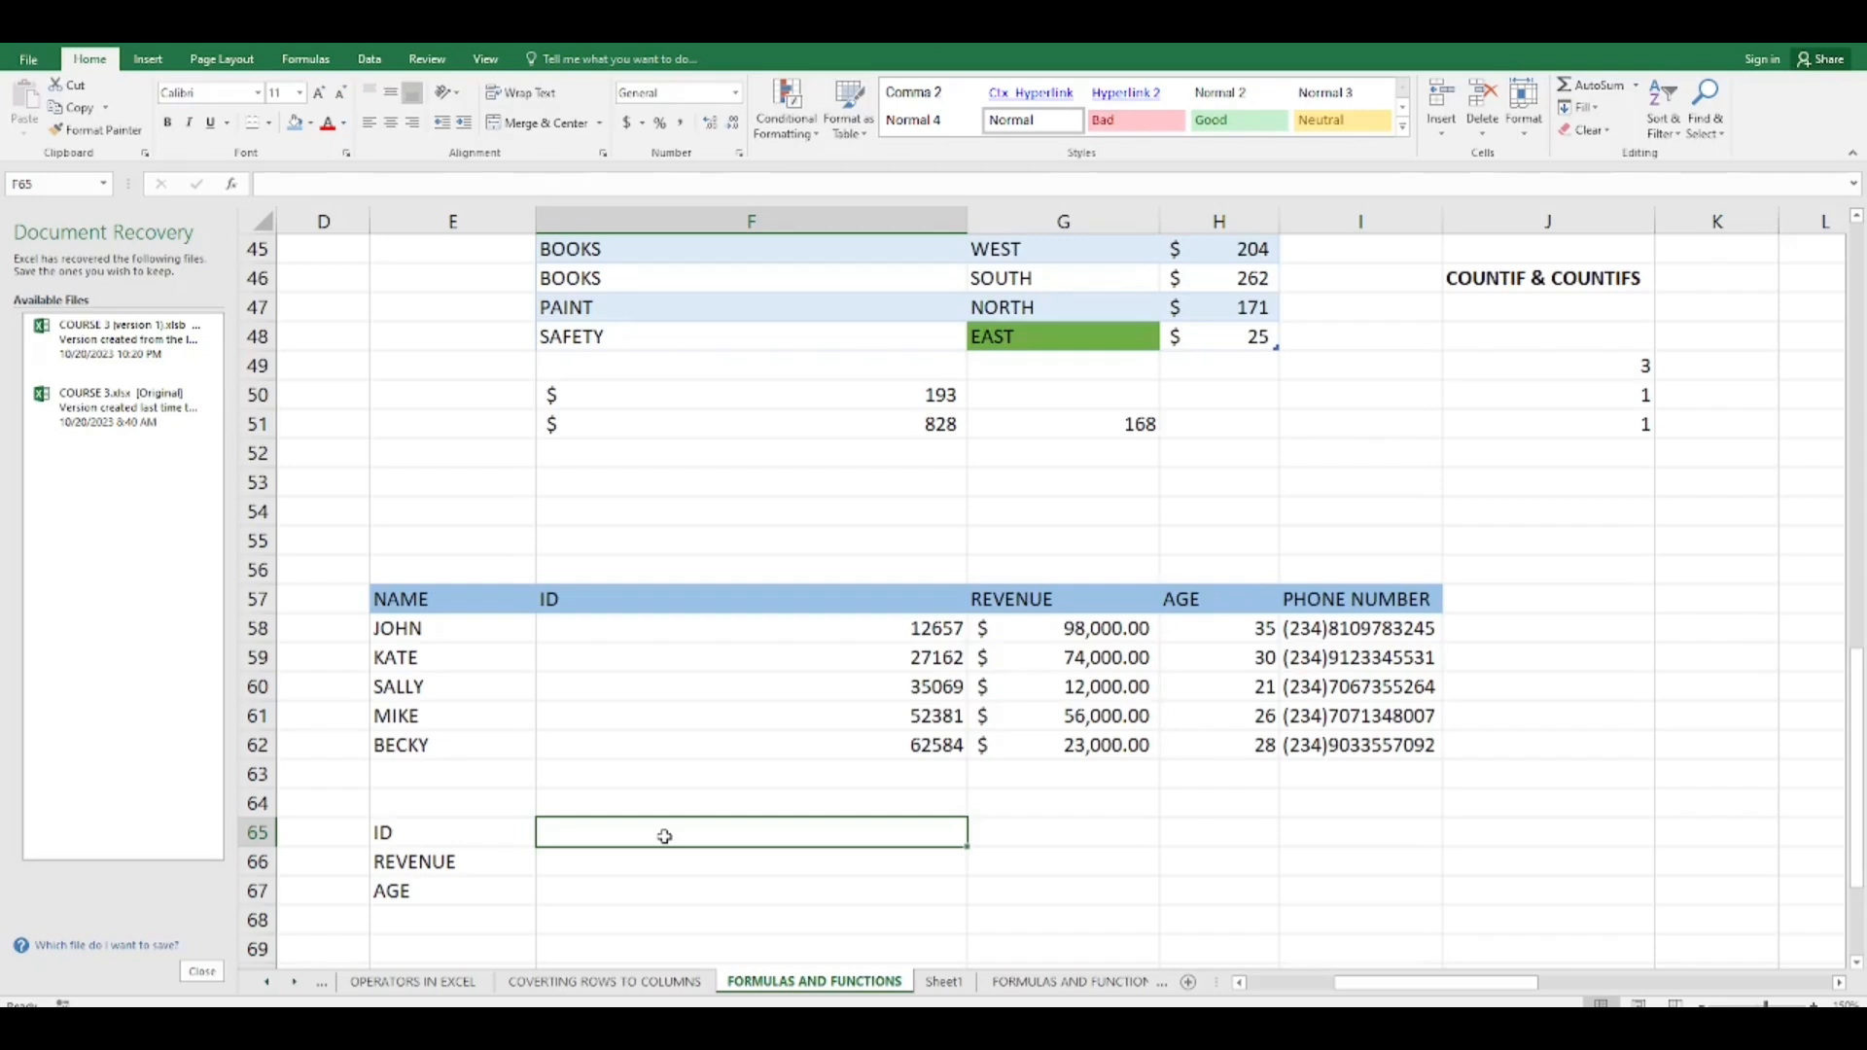
pyautogui.write('12')
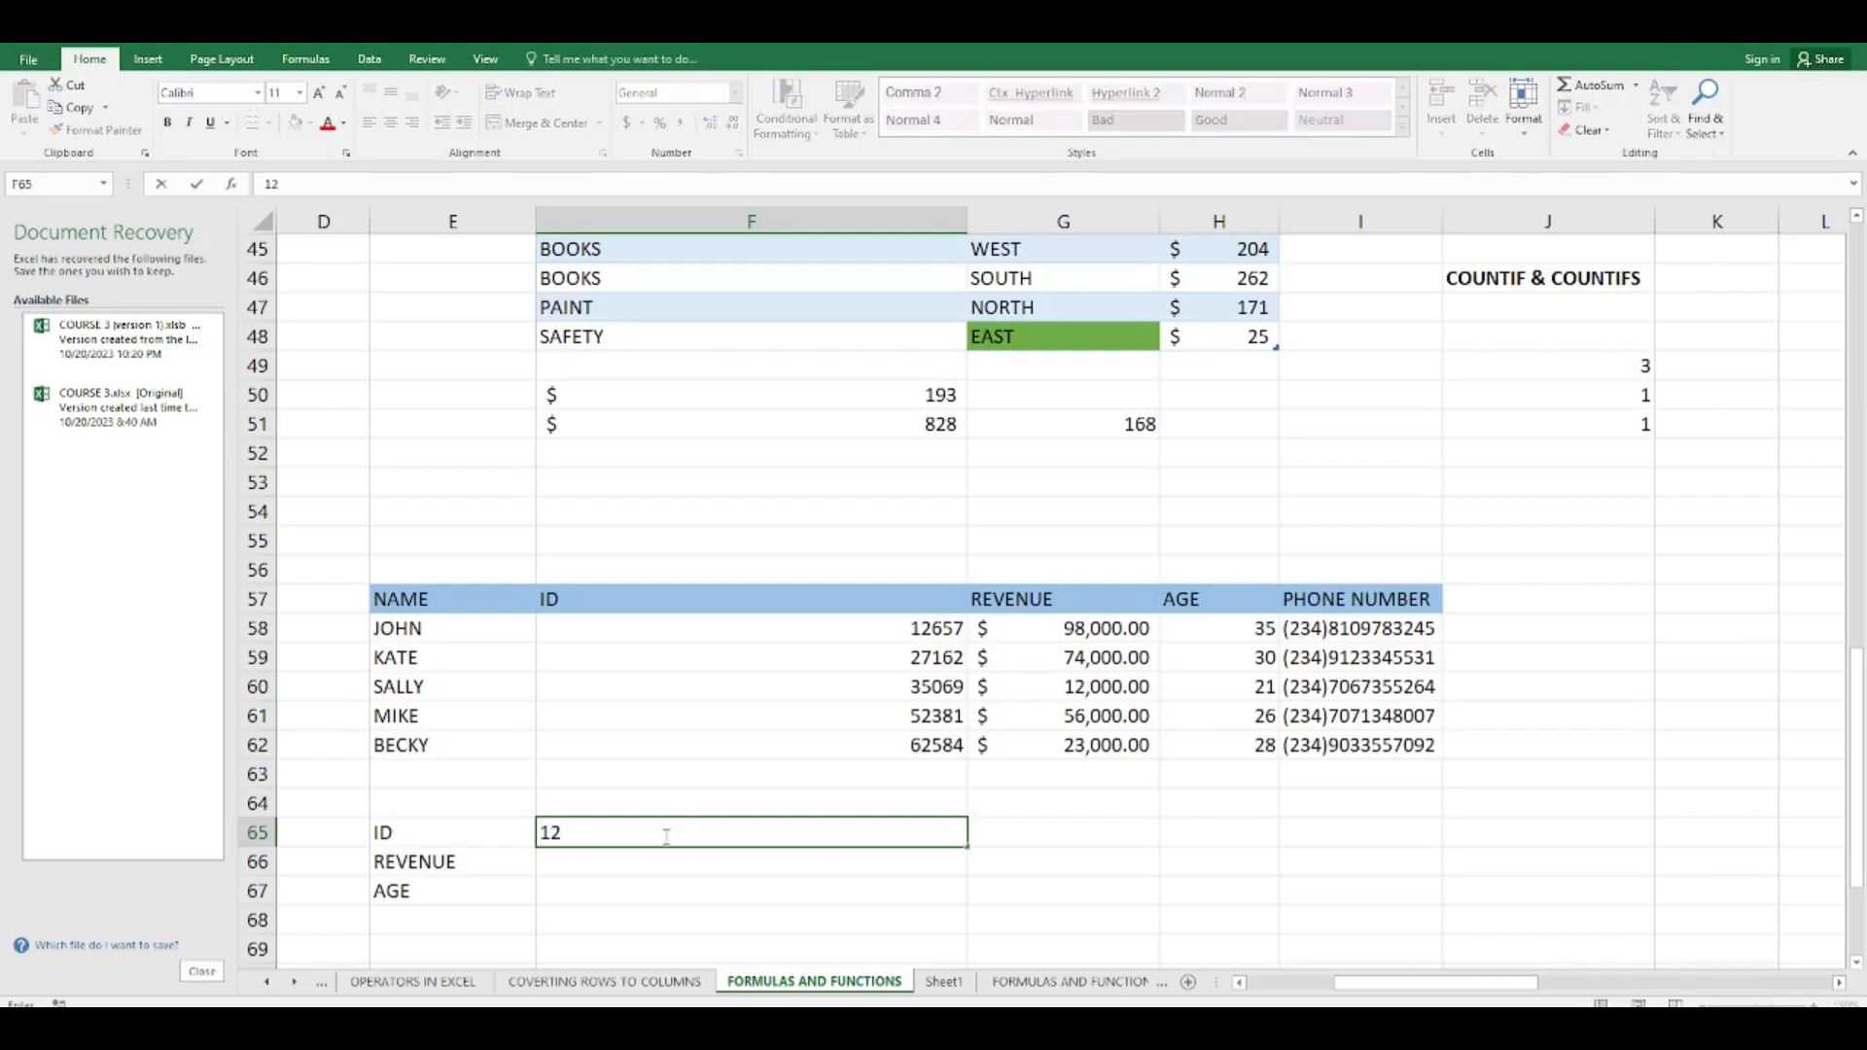
pyautogui.write('657')
pyautogui.press('Return')
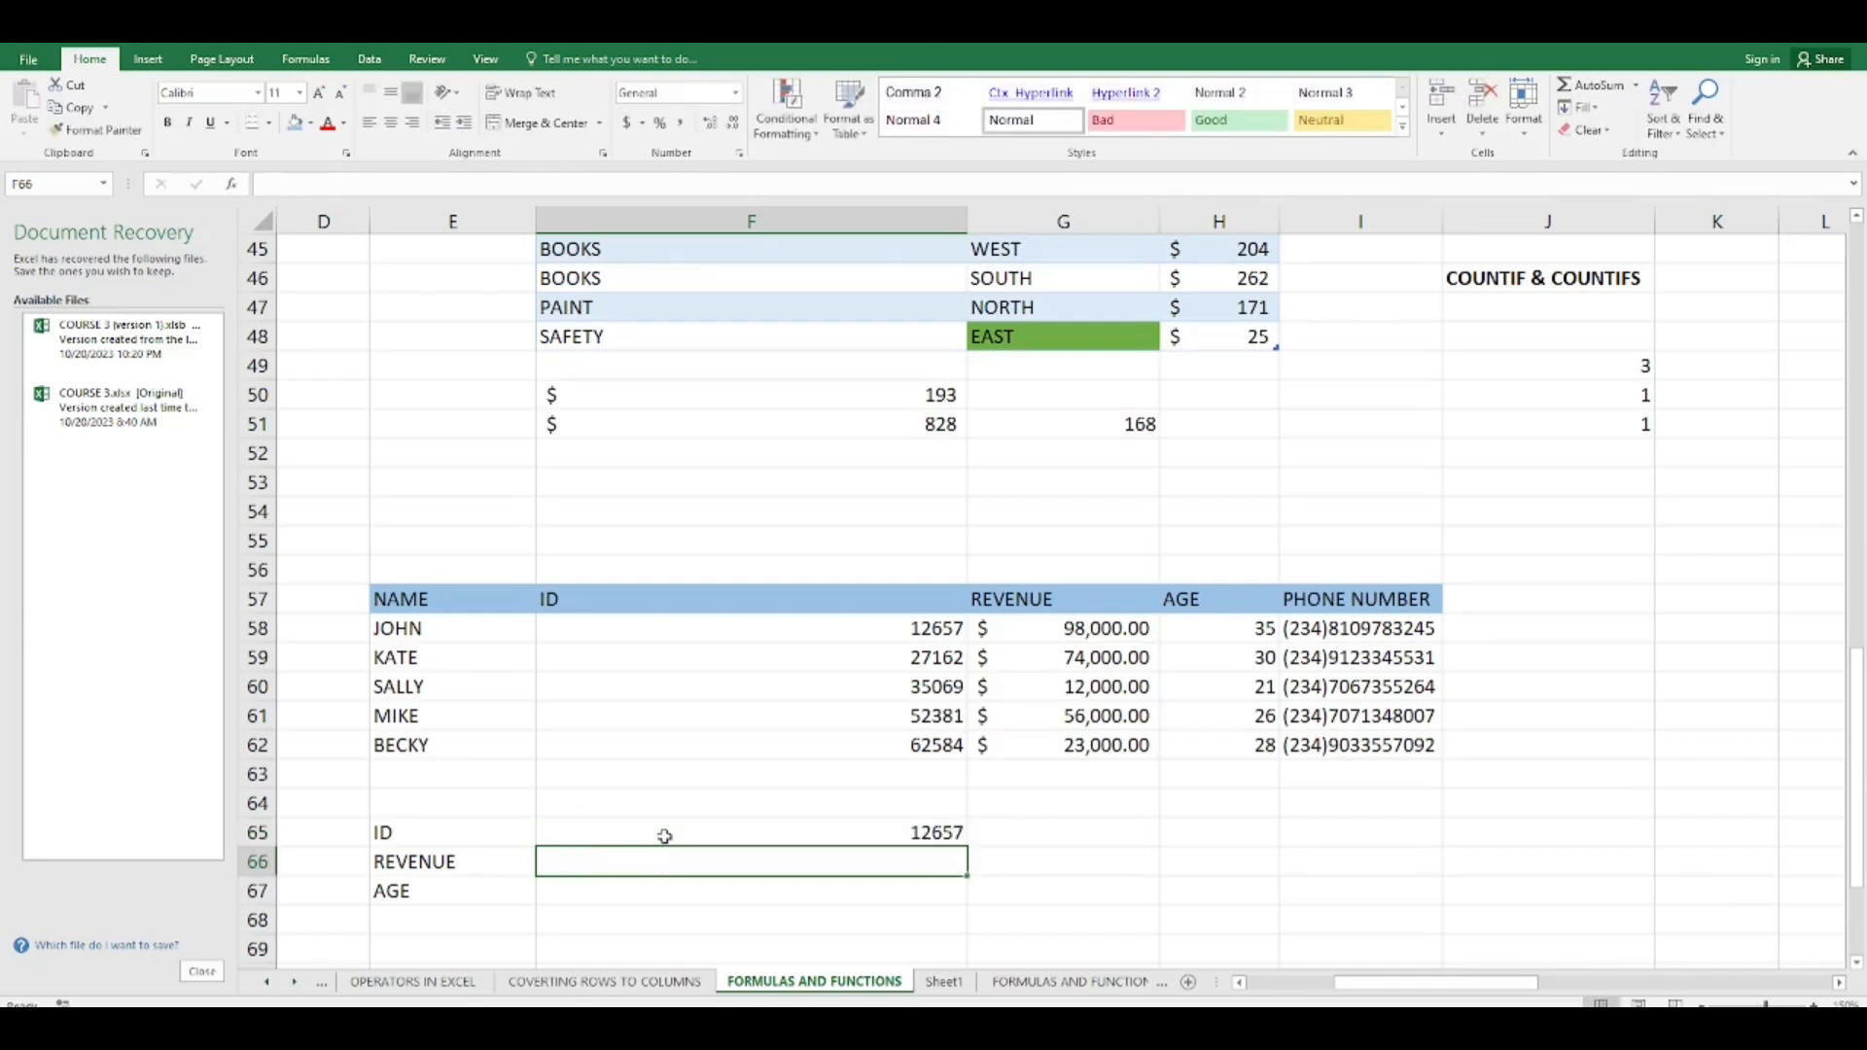
# Insert the VLOOKUP function in revenue cell F66, finding it with a function search for "lookup".
pyautogui.click(727, 824)
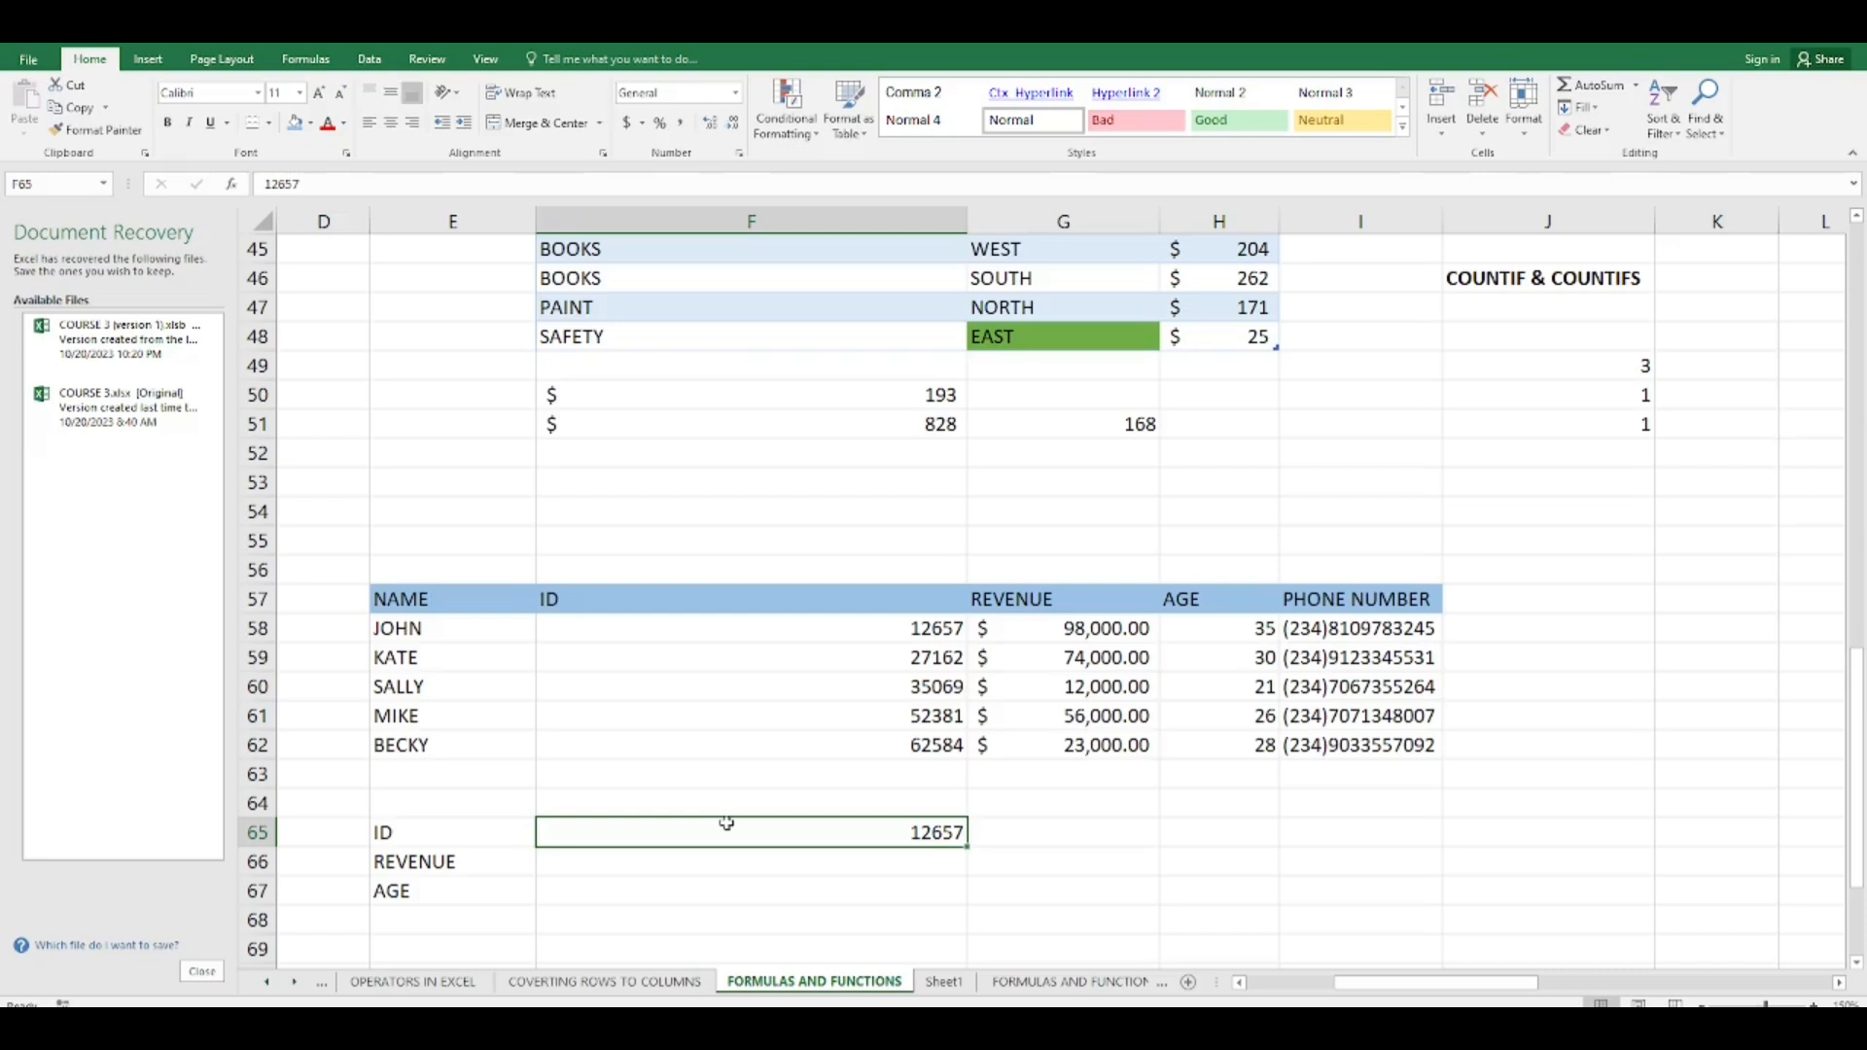
pyautogui.click(722, 868)
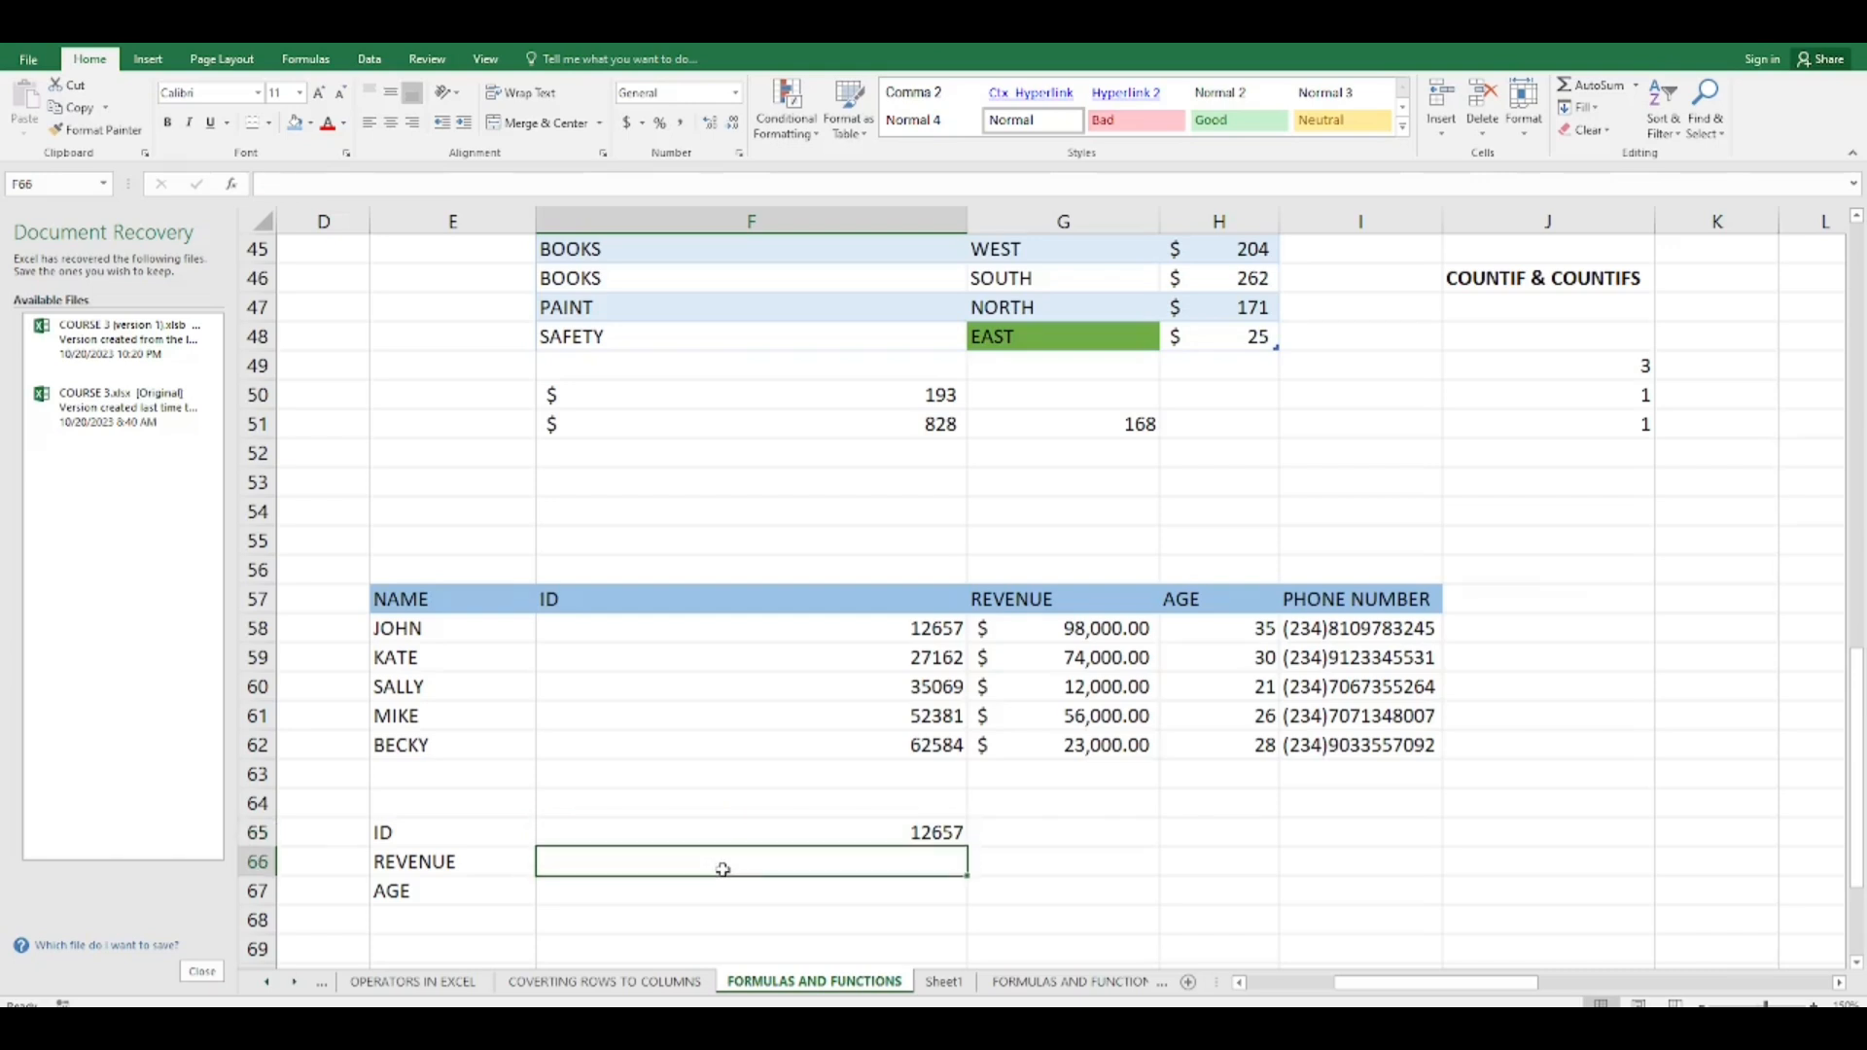
pyautogui.write('=')
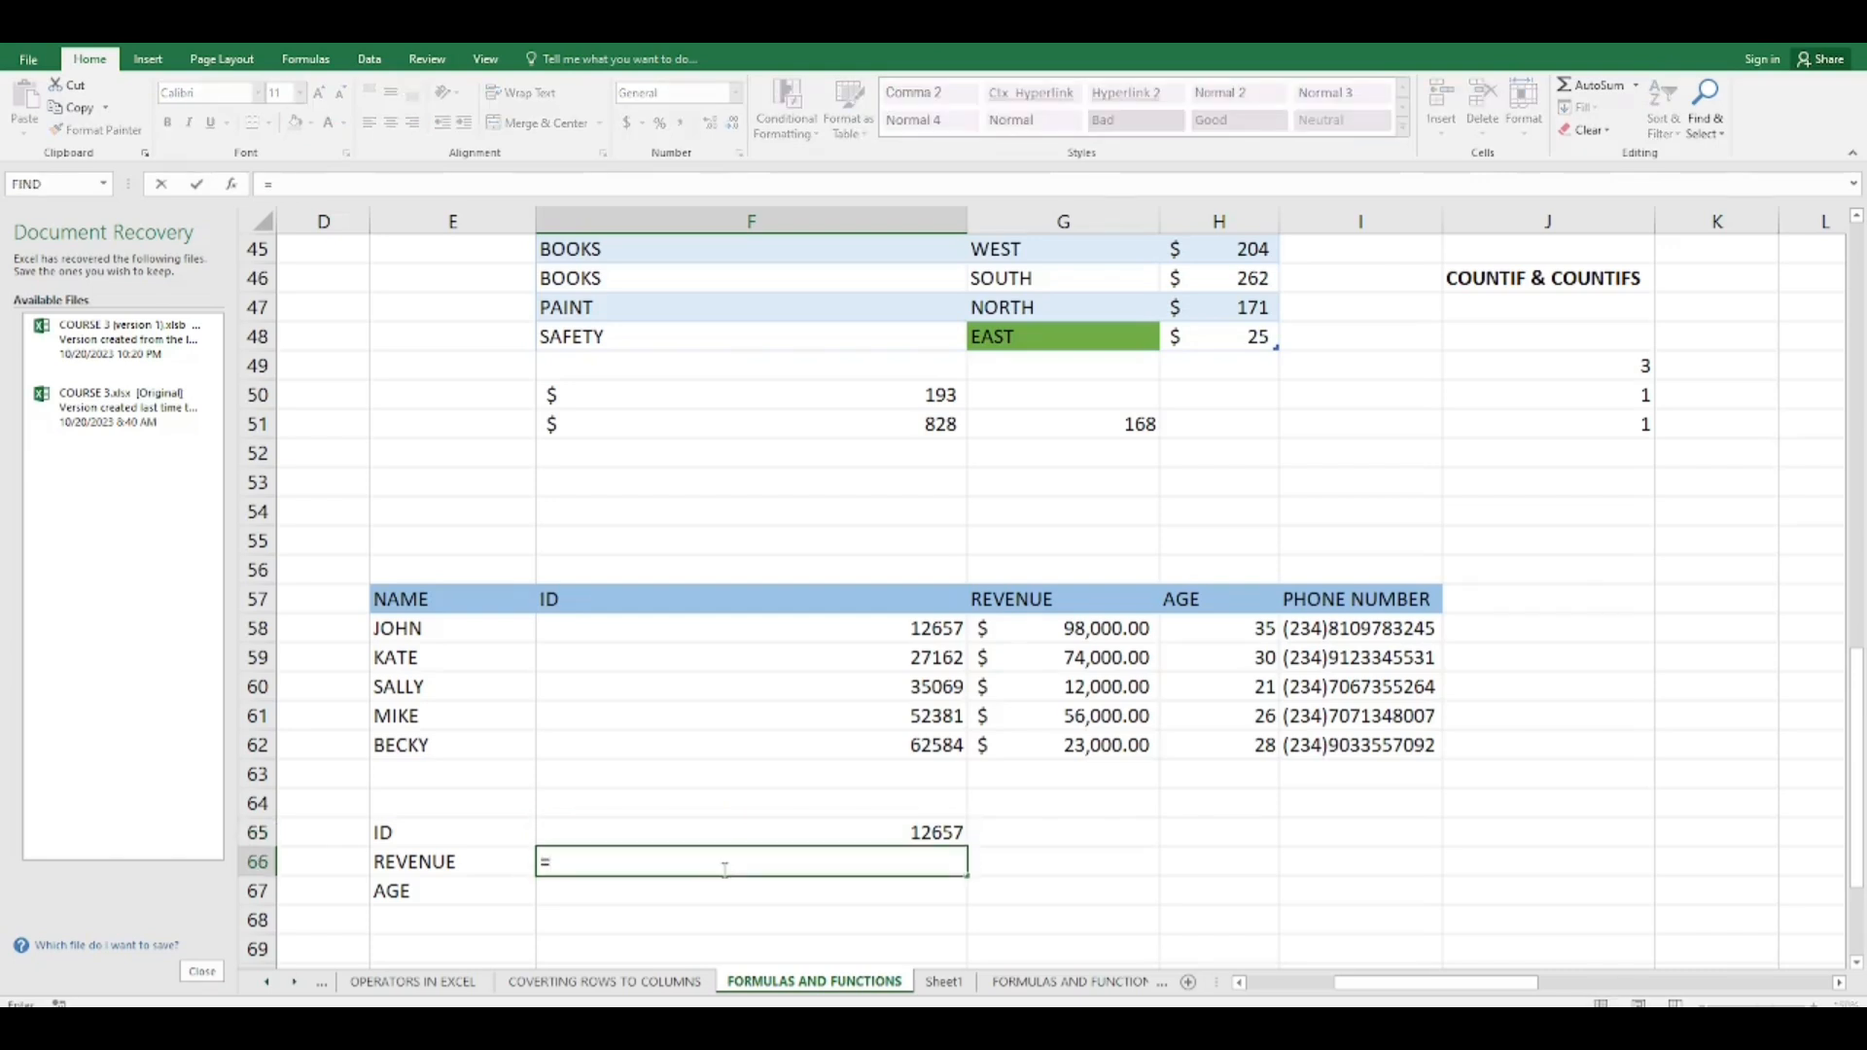
pyautogui.press('BackSpace')
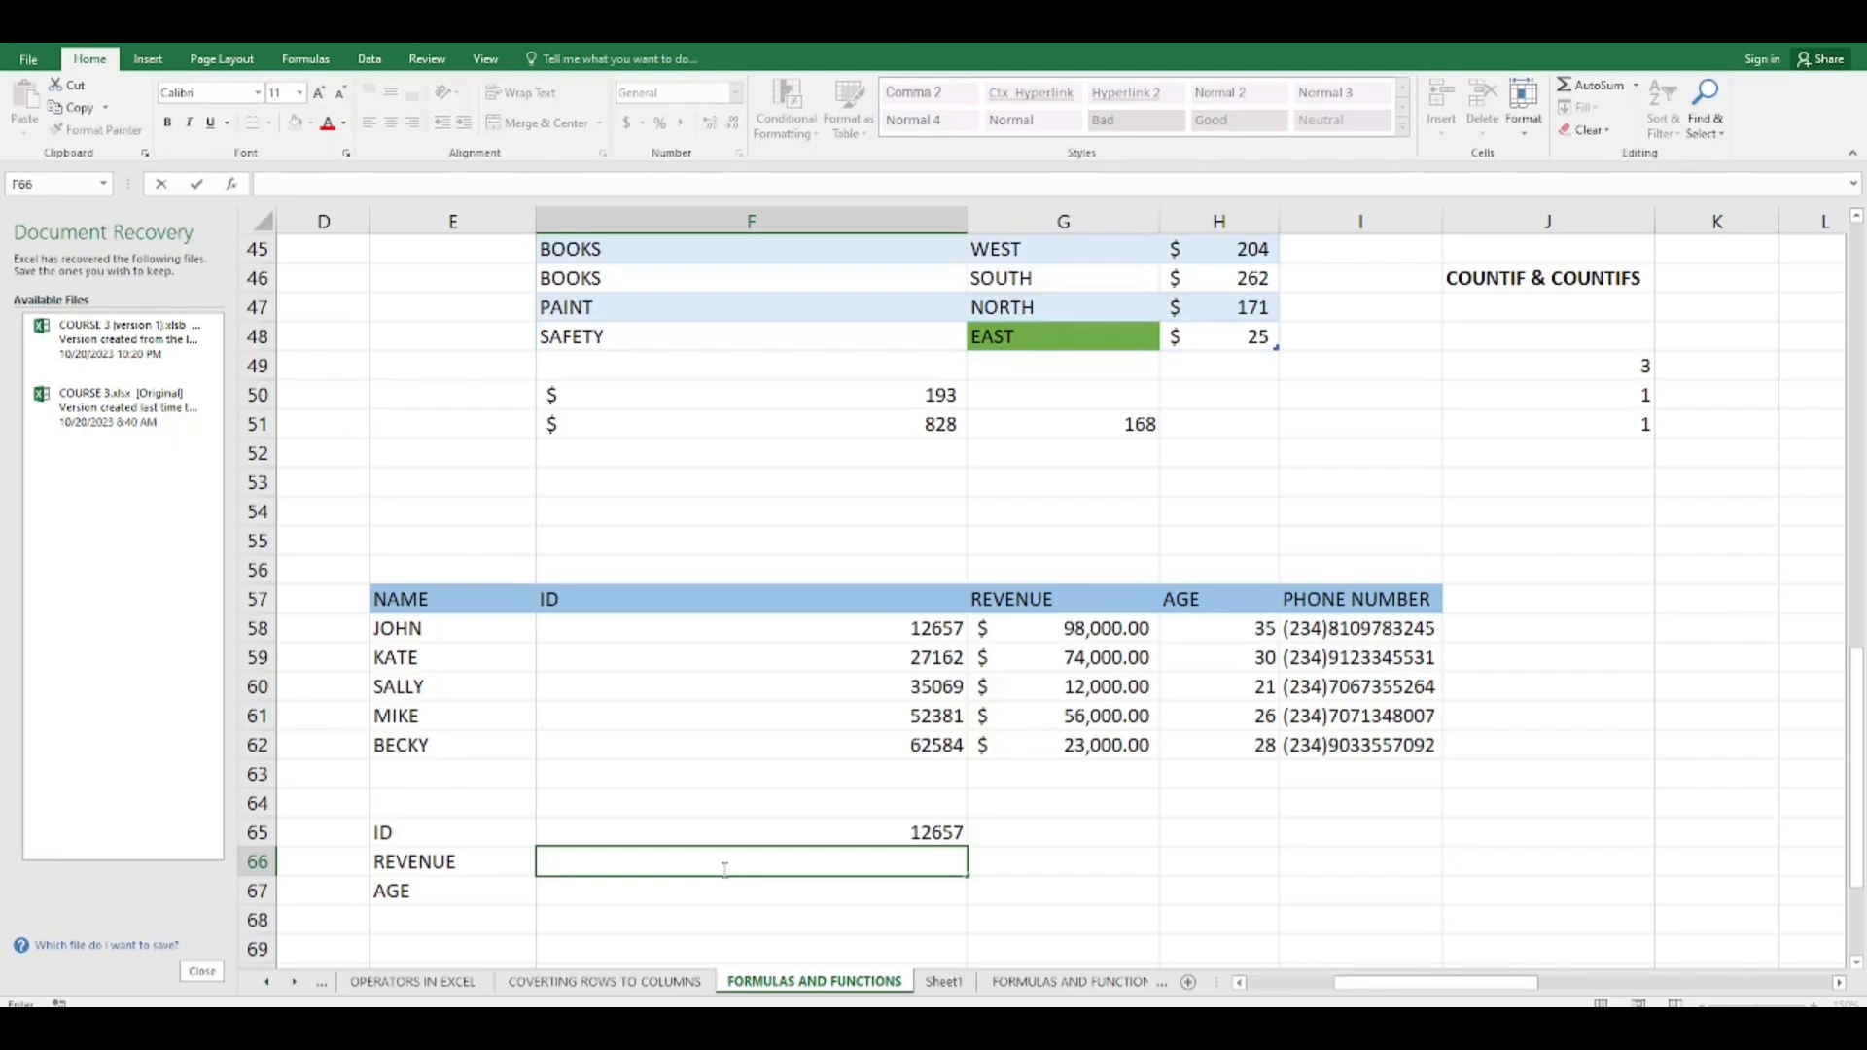
pyautogui.write('=')
pyautogui.press('Escape')
pyautogui.click(236, 188)
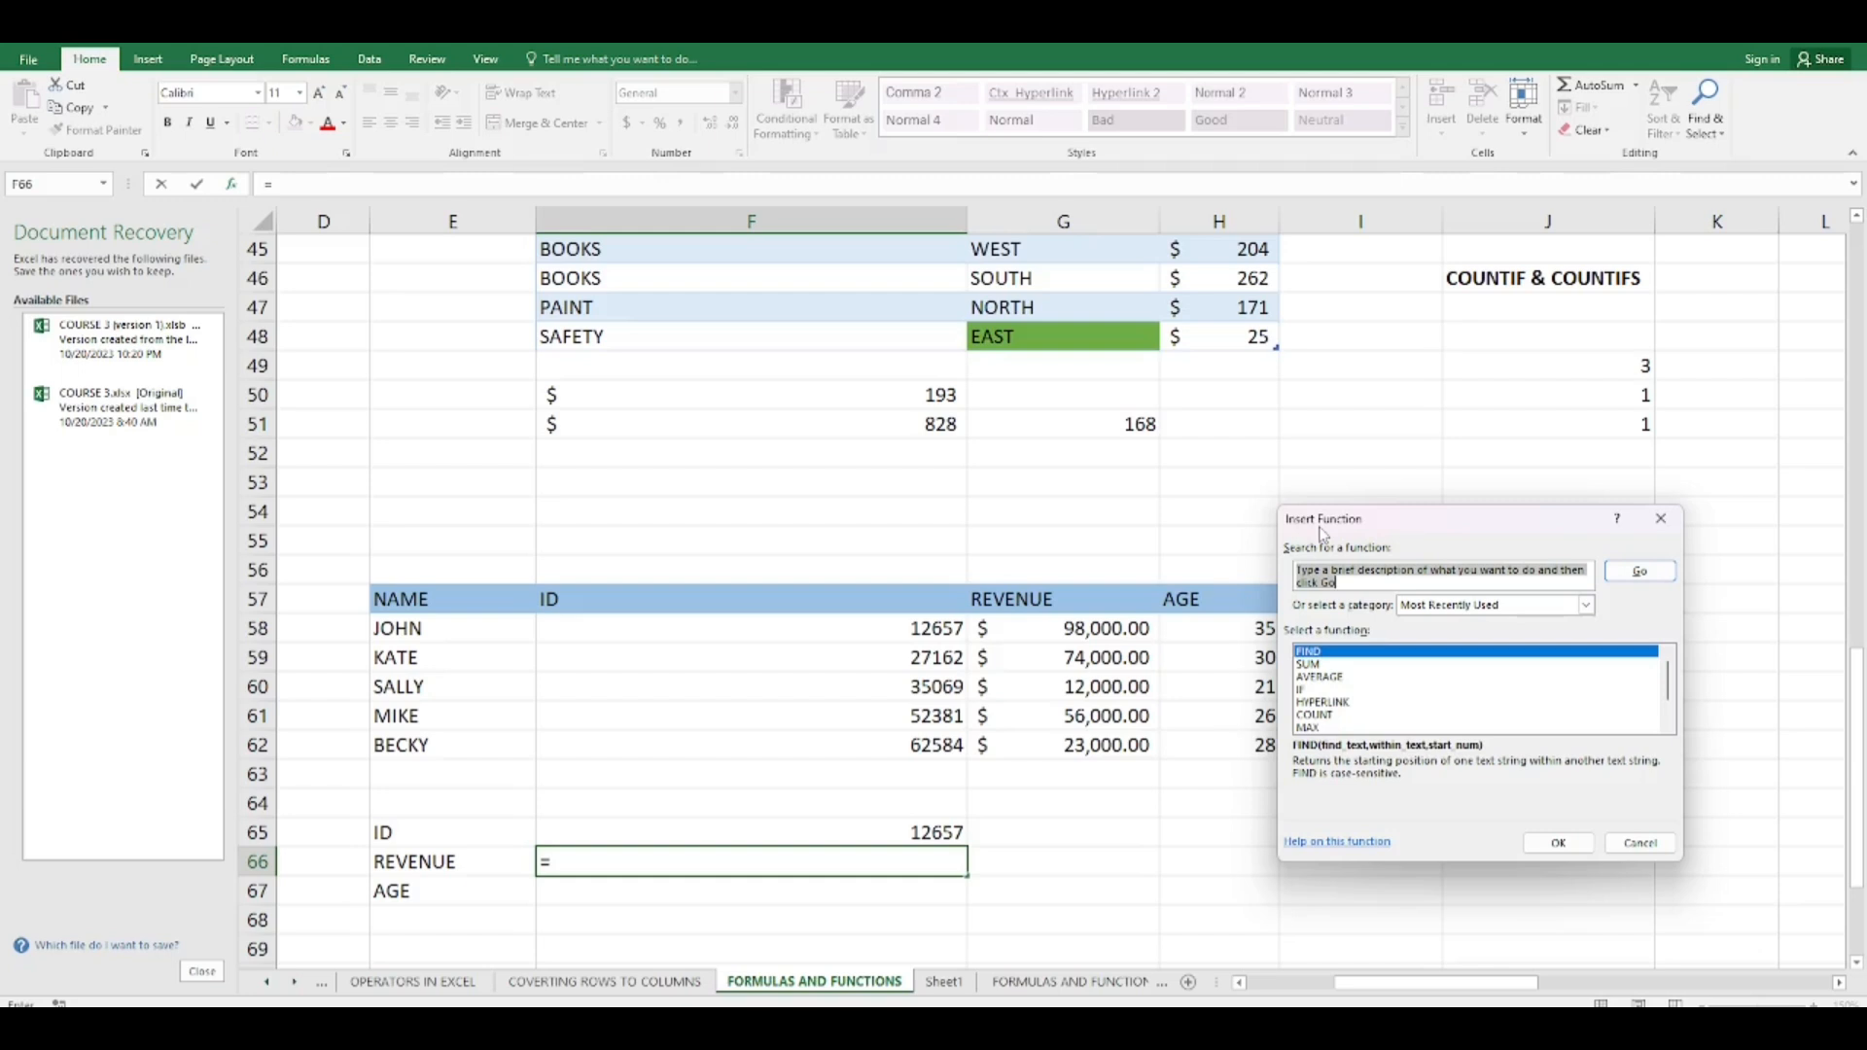
pyautogui.write('loo')
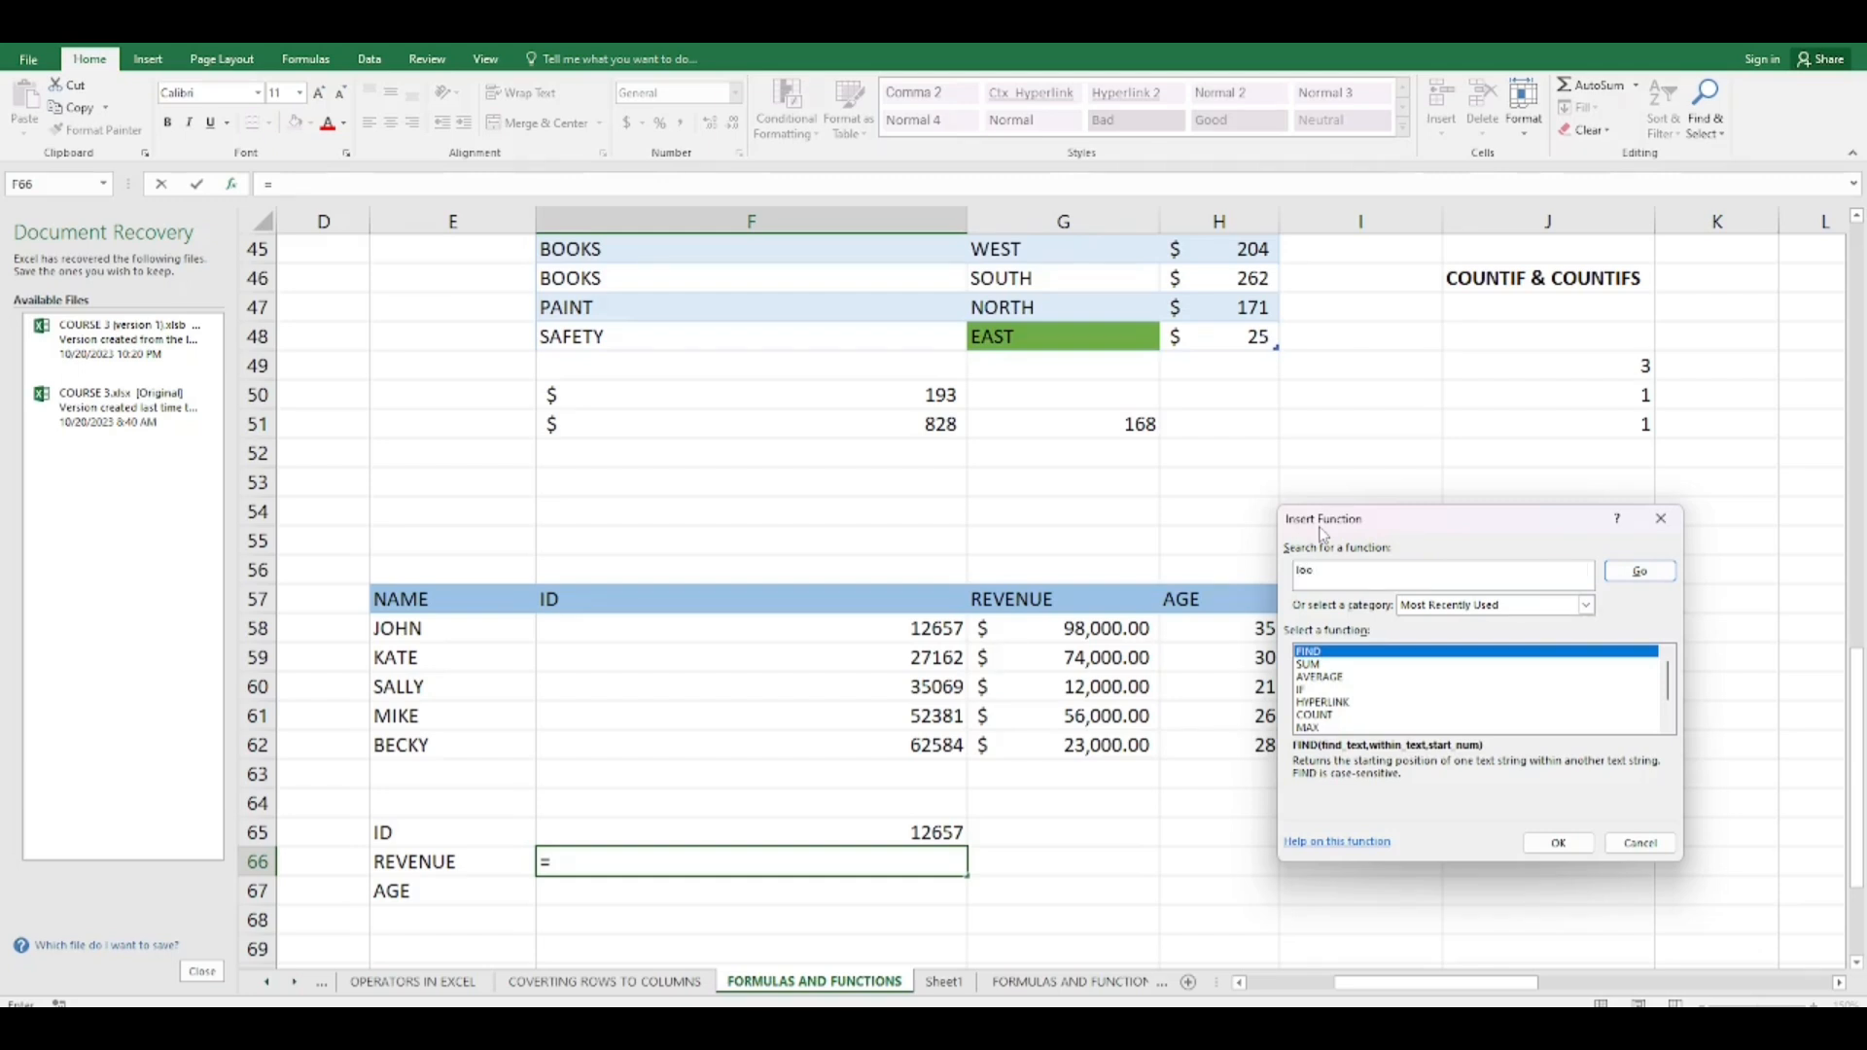
pyautogui.write('kup')
pyautogui.click(1654, 572)
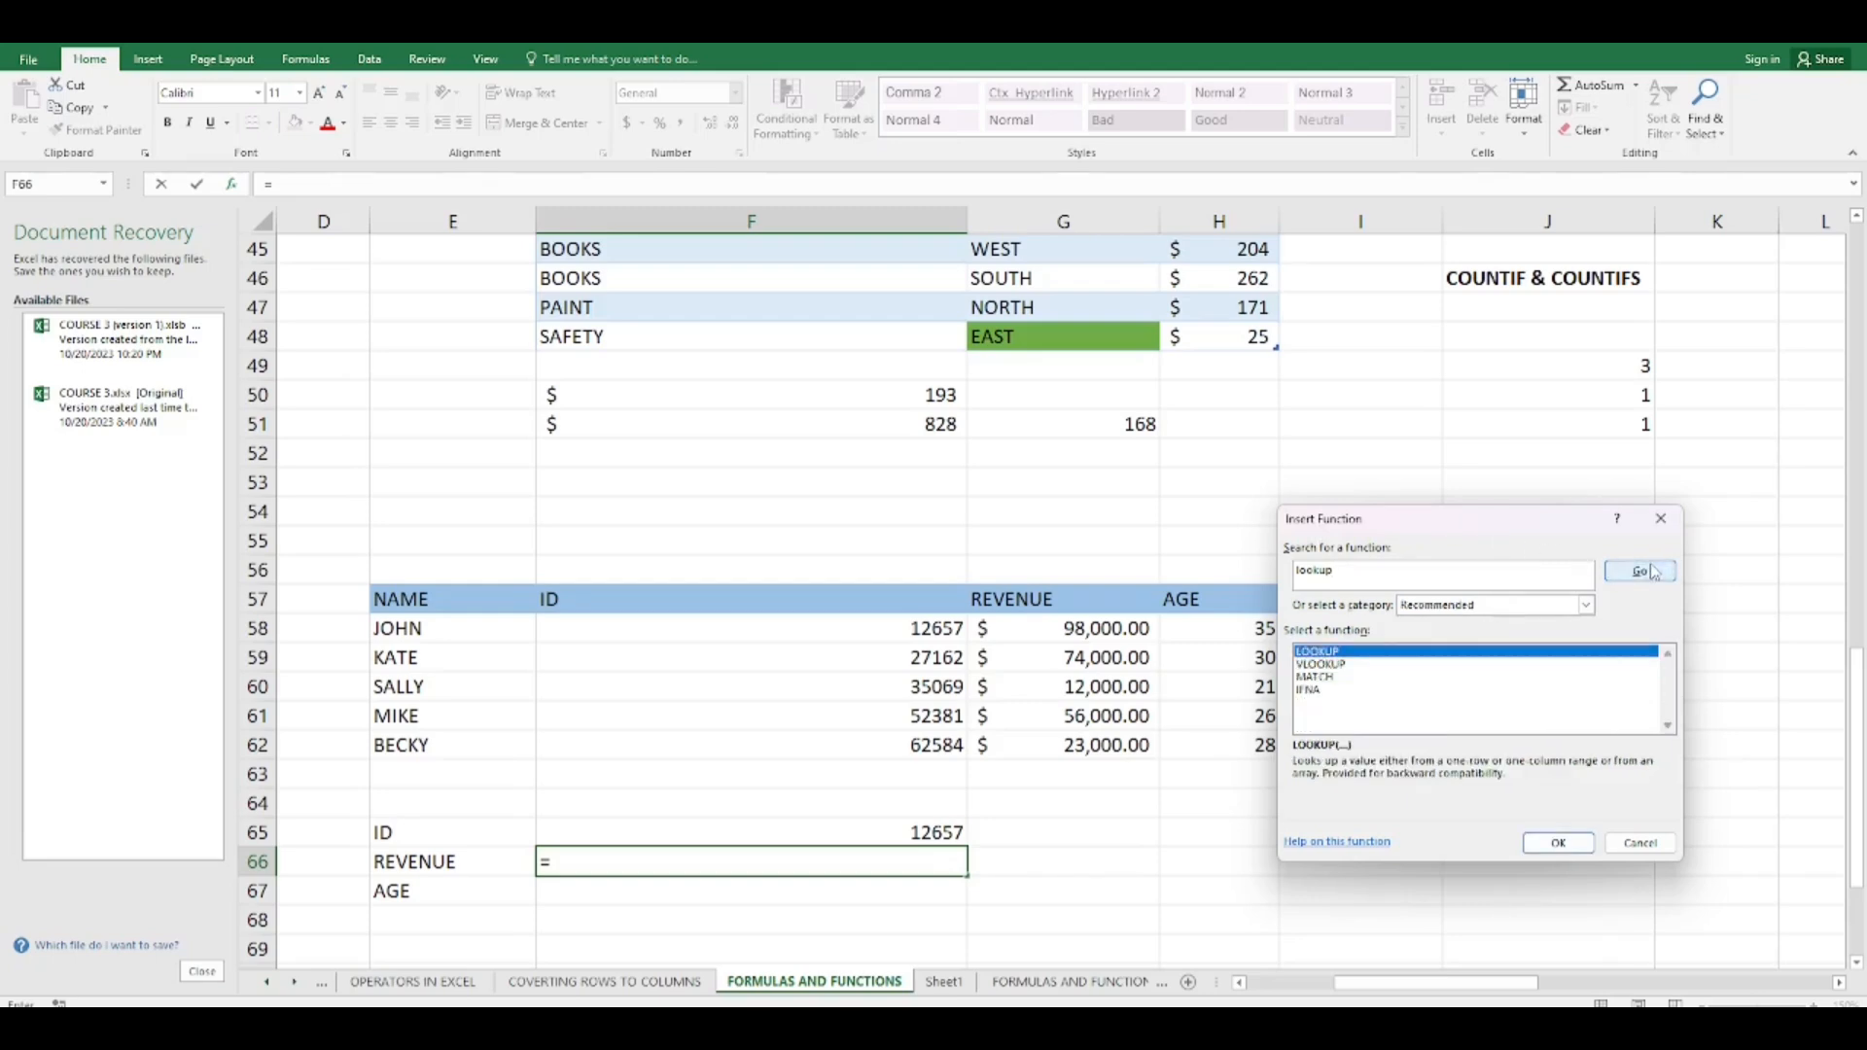
pyautogui.click(1354, 665)
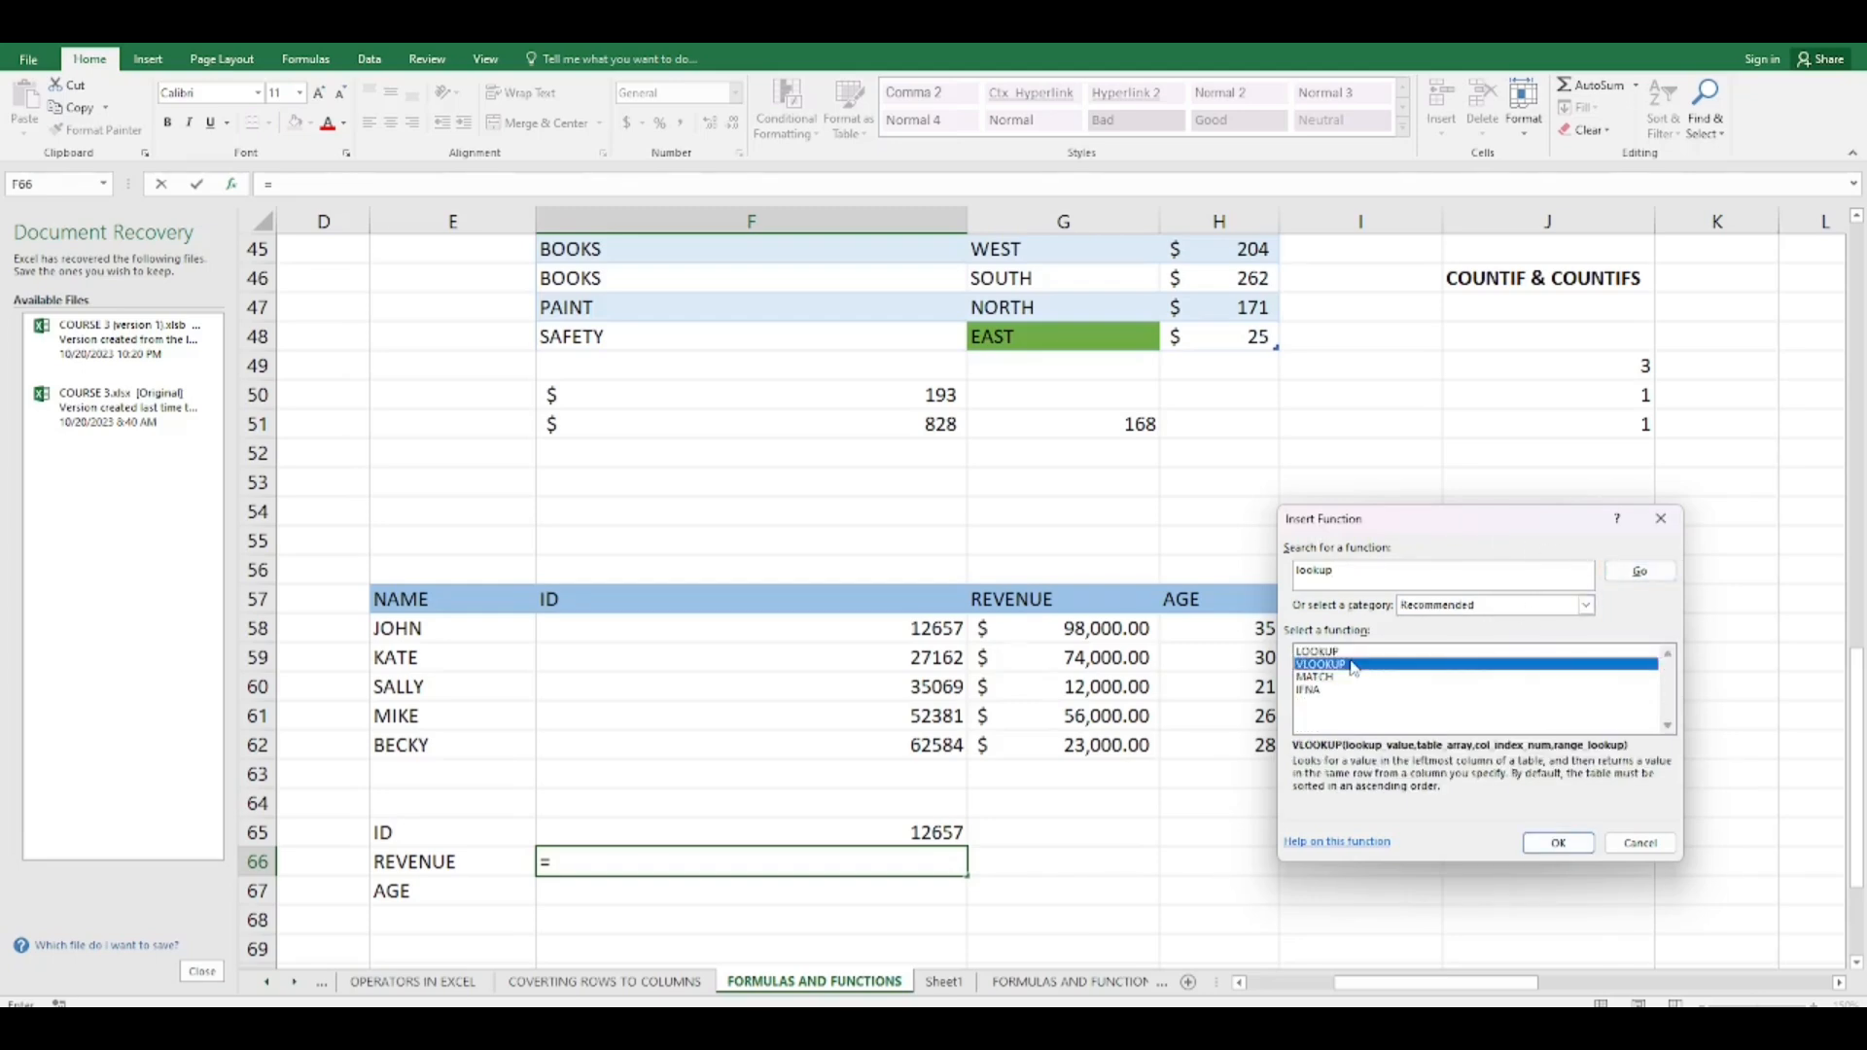
pyautogui.click(1559, 844)
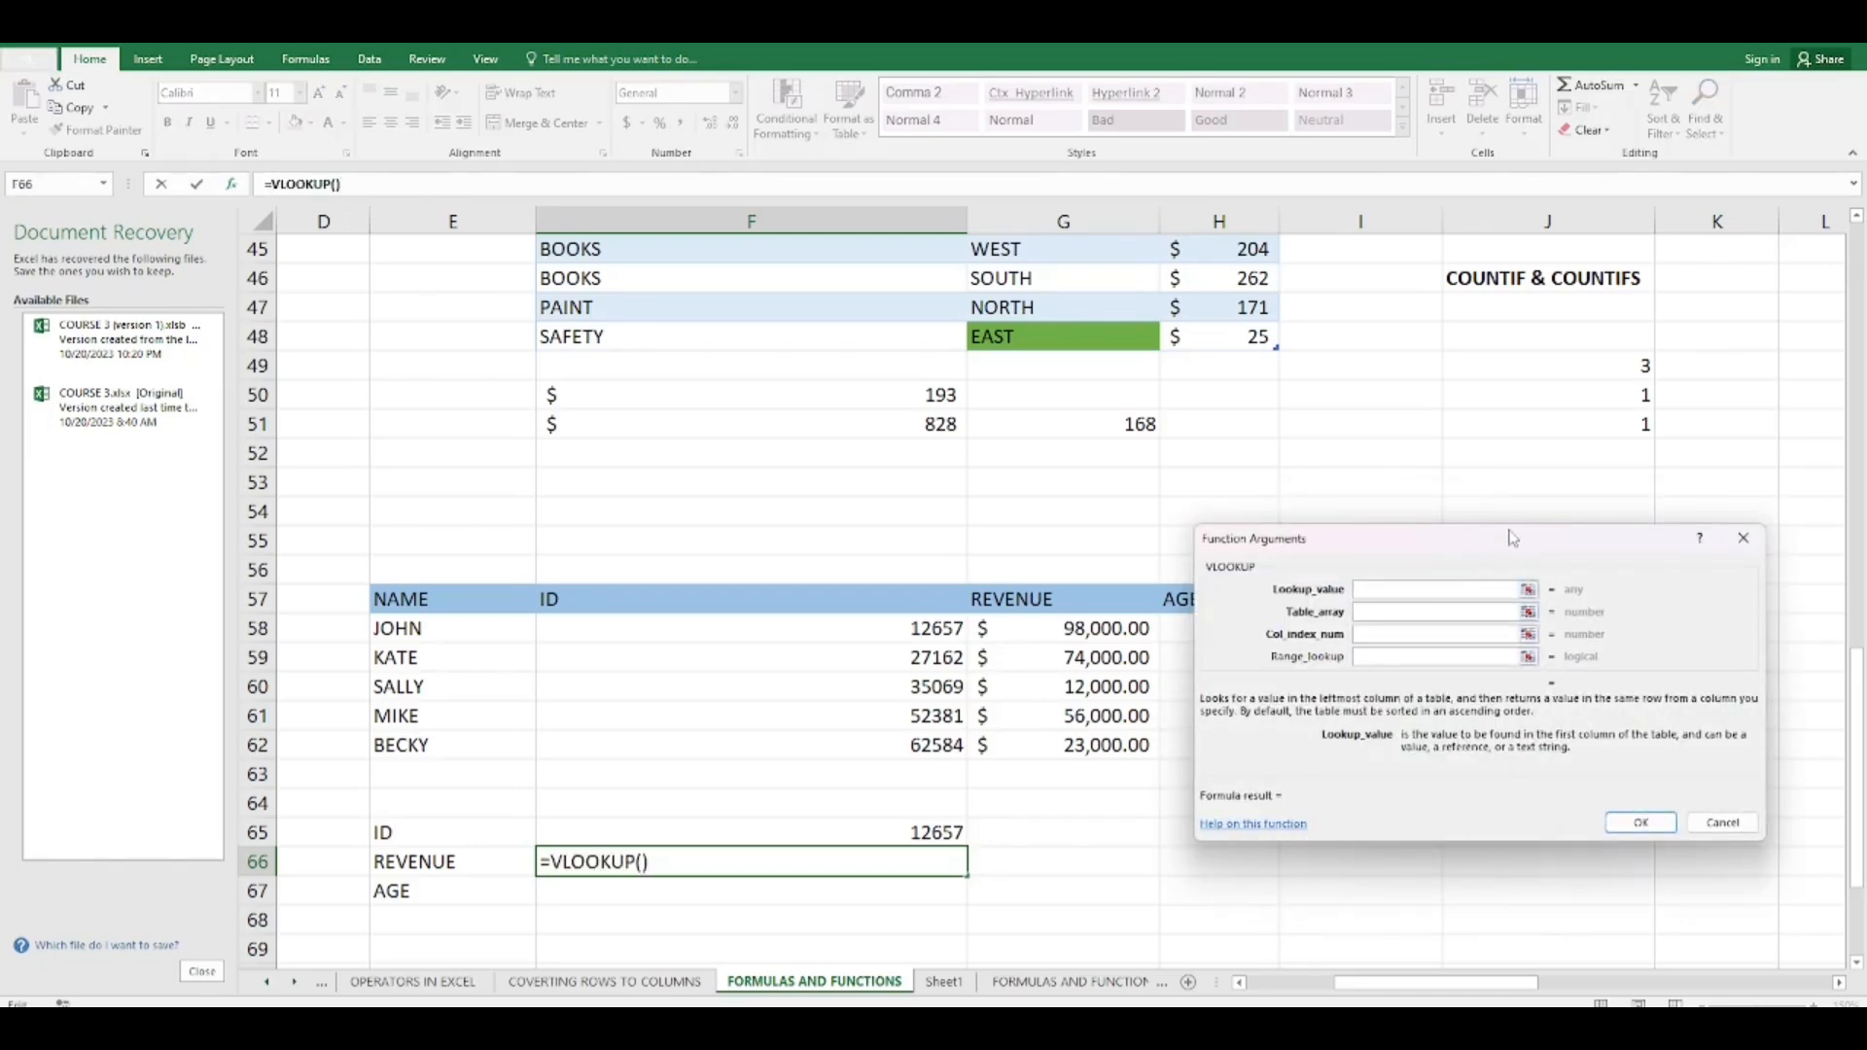
# Set VLOOKUP's lookup value to F65 and move the arguments dialog clear of the data table.
pyautogui.moveTo(1512, 537)
pyautogui.mouseDown()
pyautogui.moveTo(1474, 550)
pyautogui.moveTo(1547, 522)
pyautogui.mouseUp()
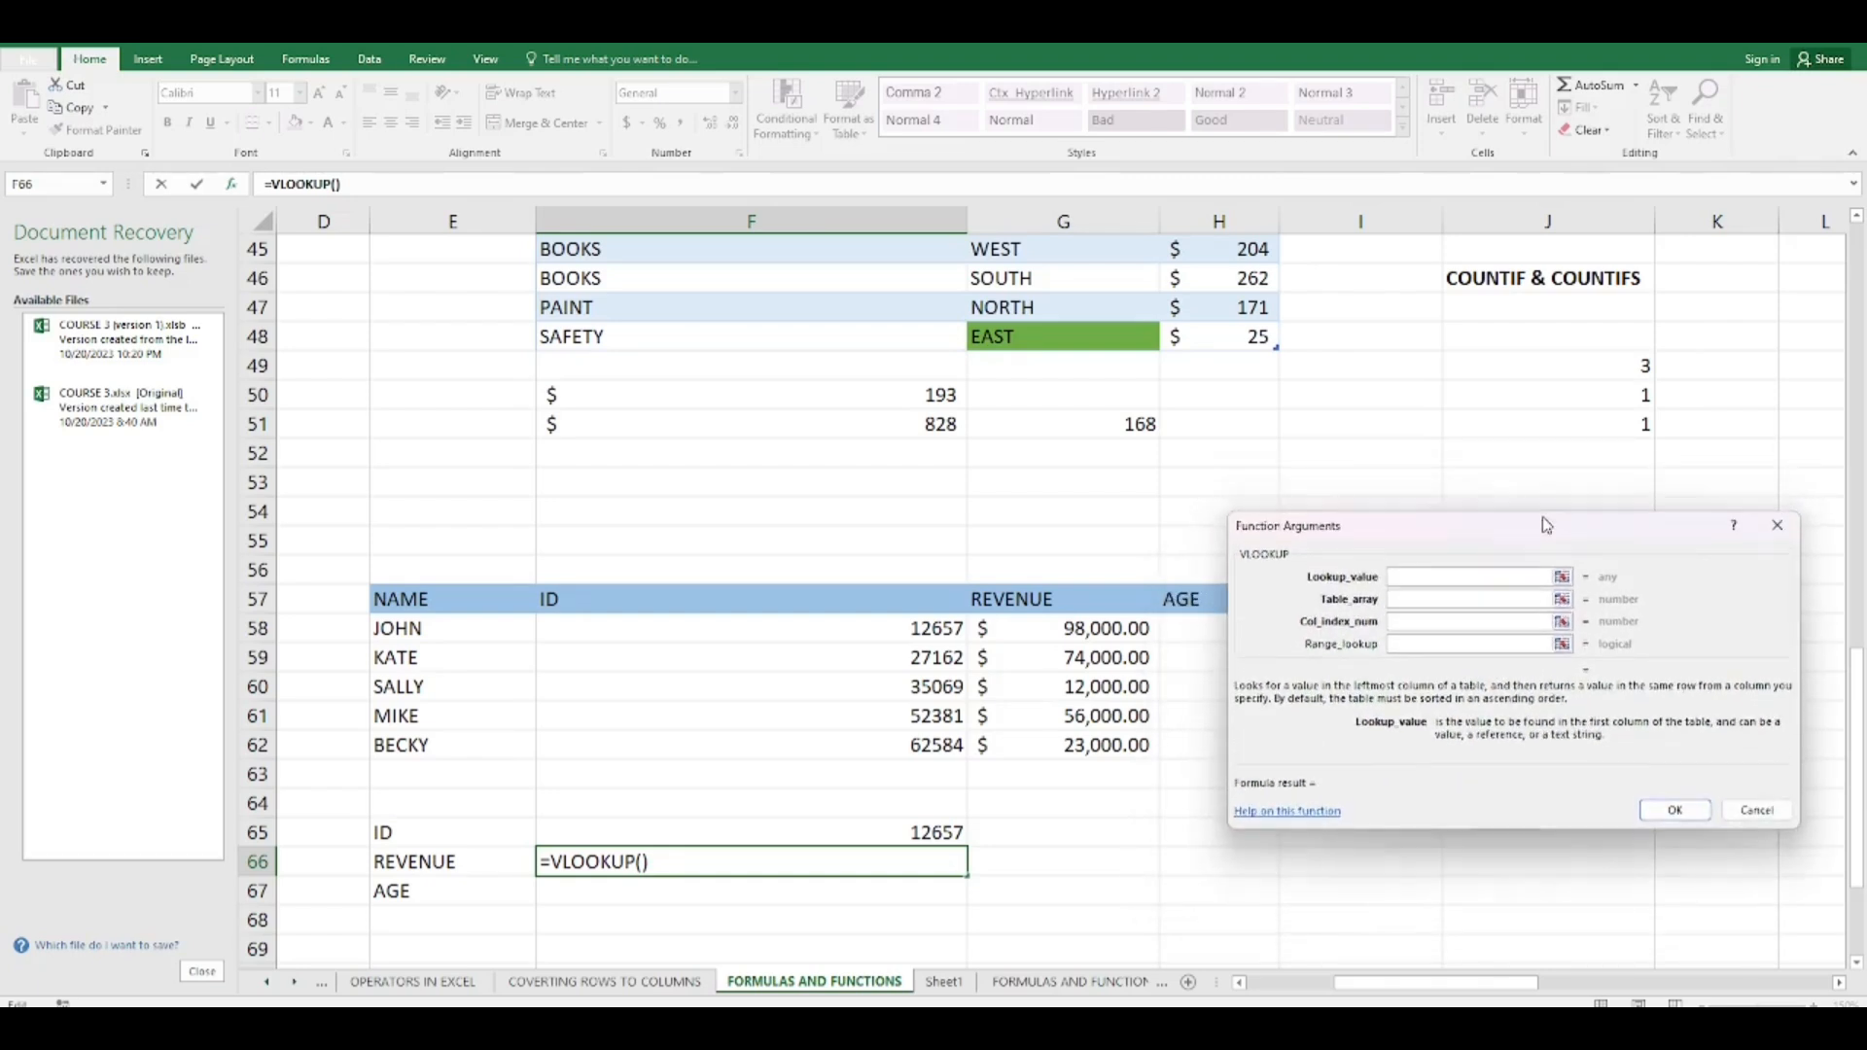
pyautogui.click(1408, 580)
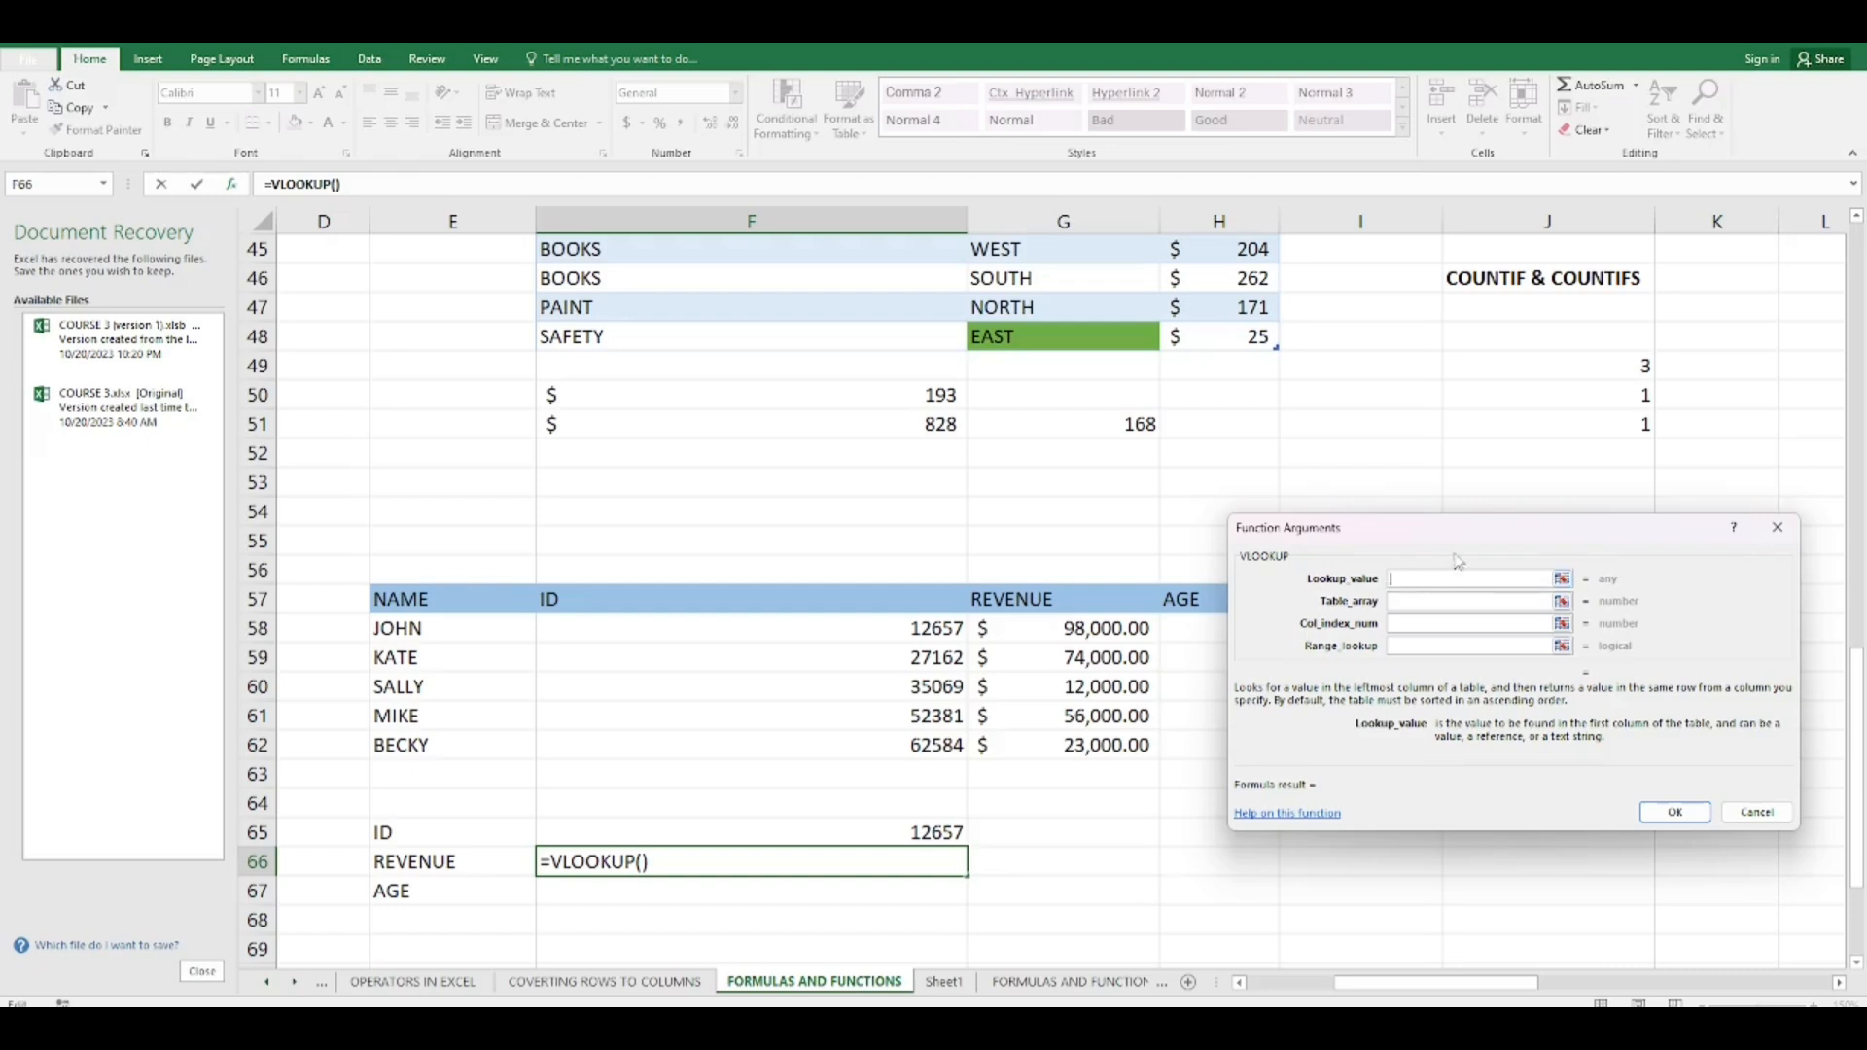
pyautogui.moveTo(1508, 521); pyautogui.dragTo(1551, 558)
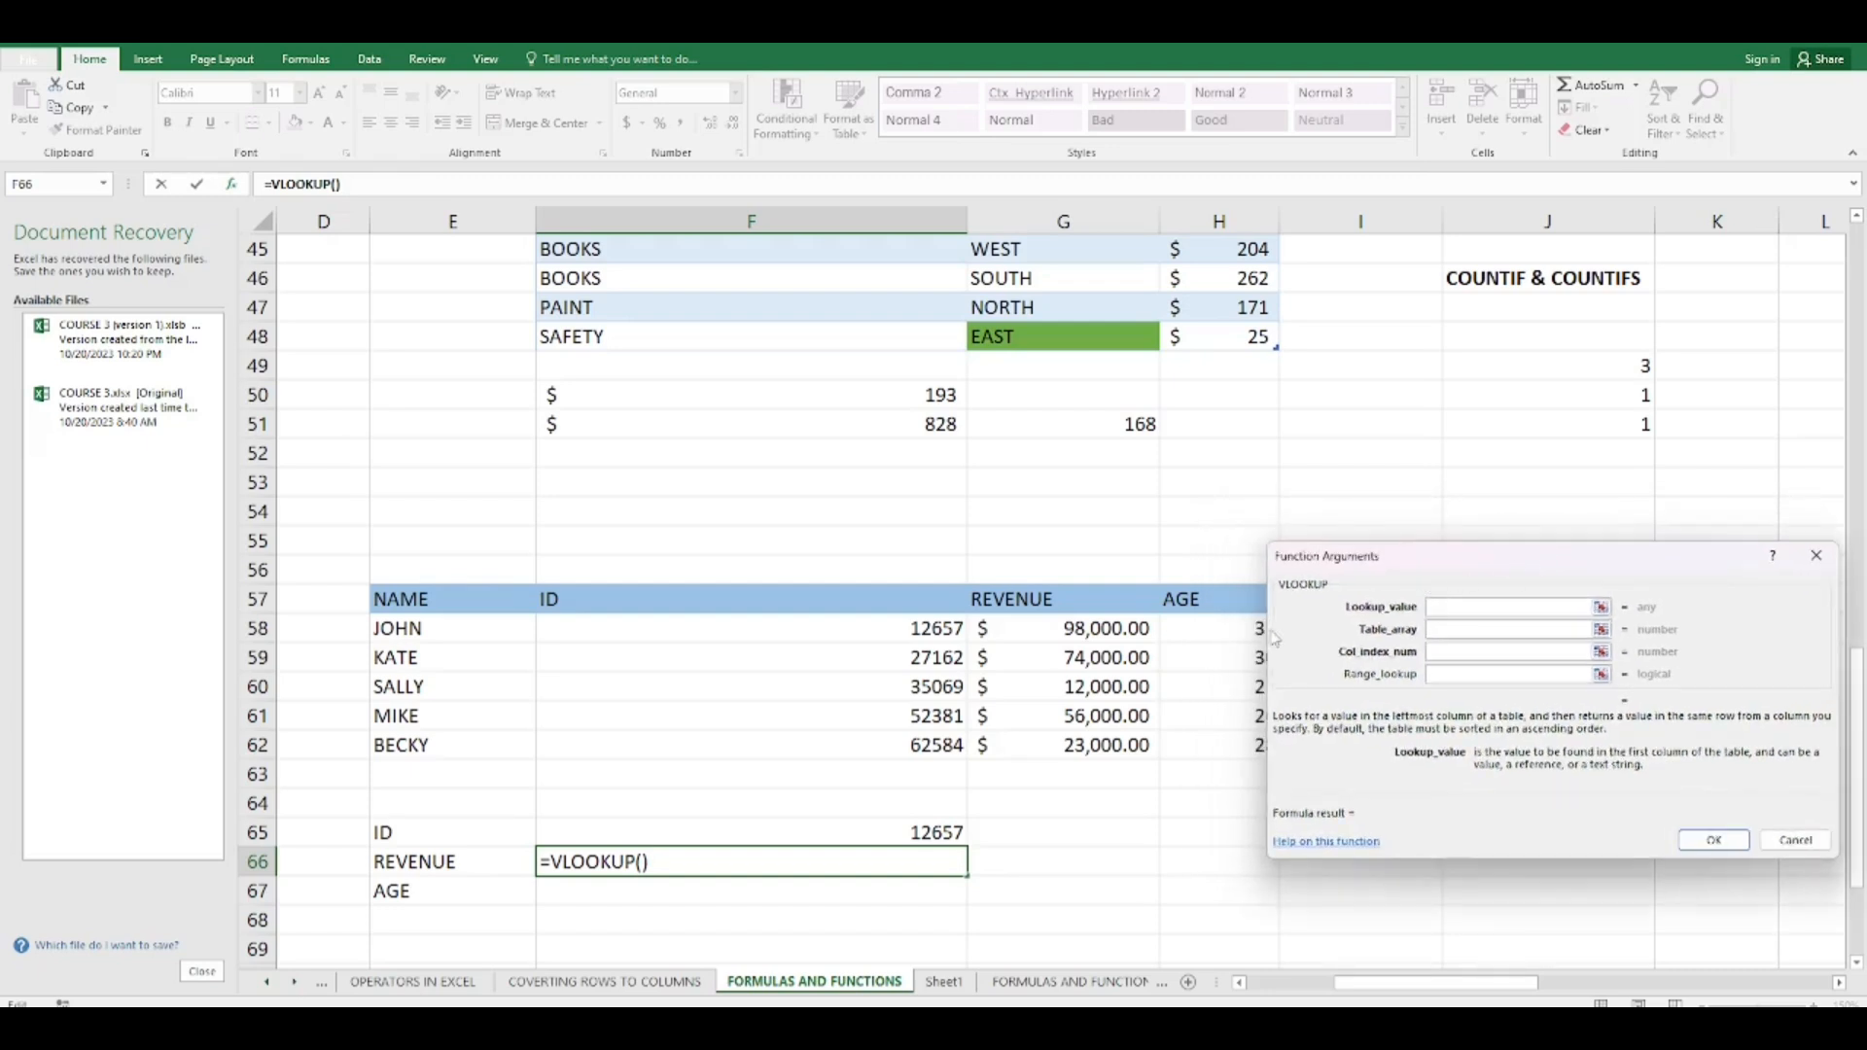
pyautogui.click(855, 825)
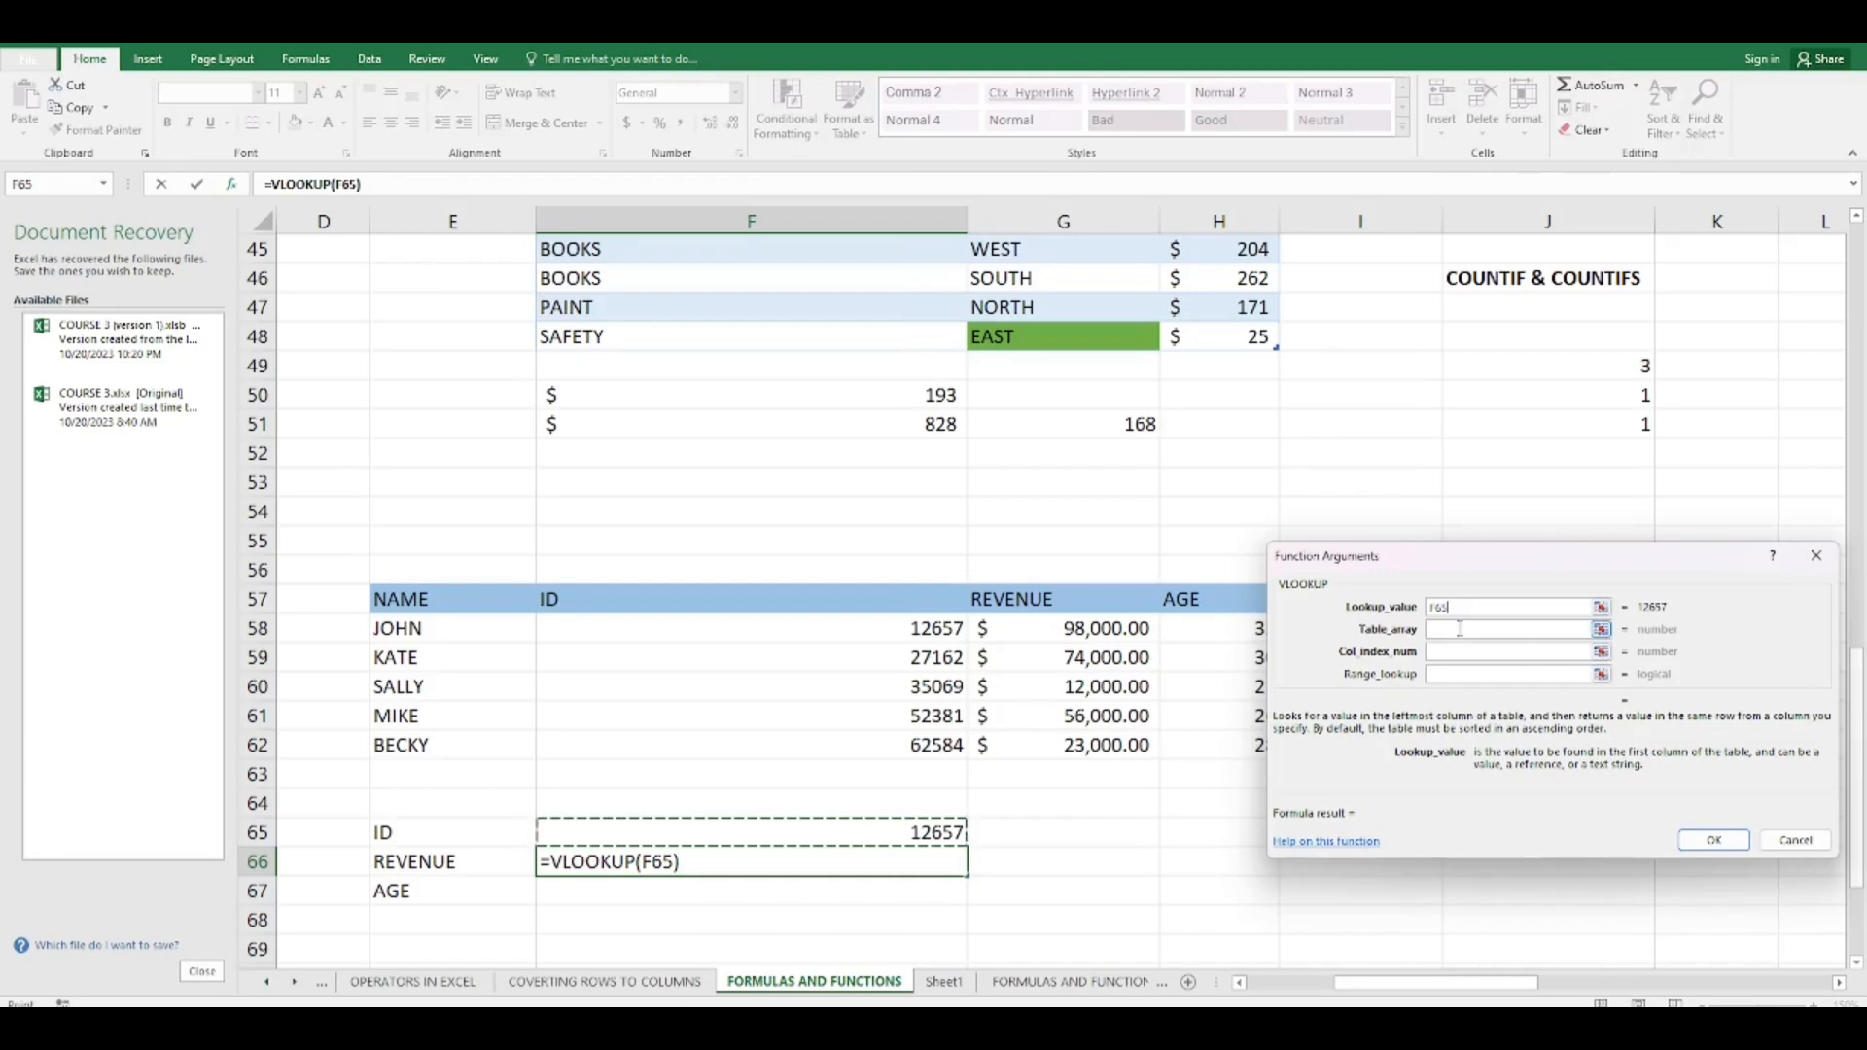
pyautogui.moveTo(1576, 552); pyautogui.dragTo(1460, 792)
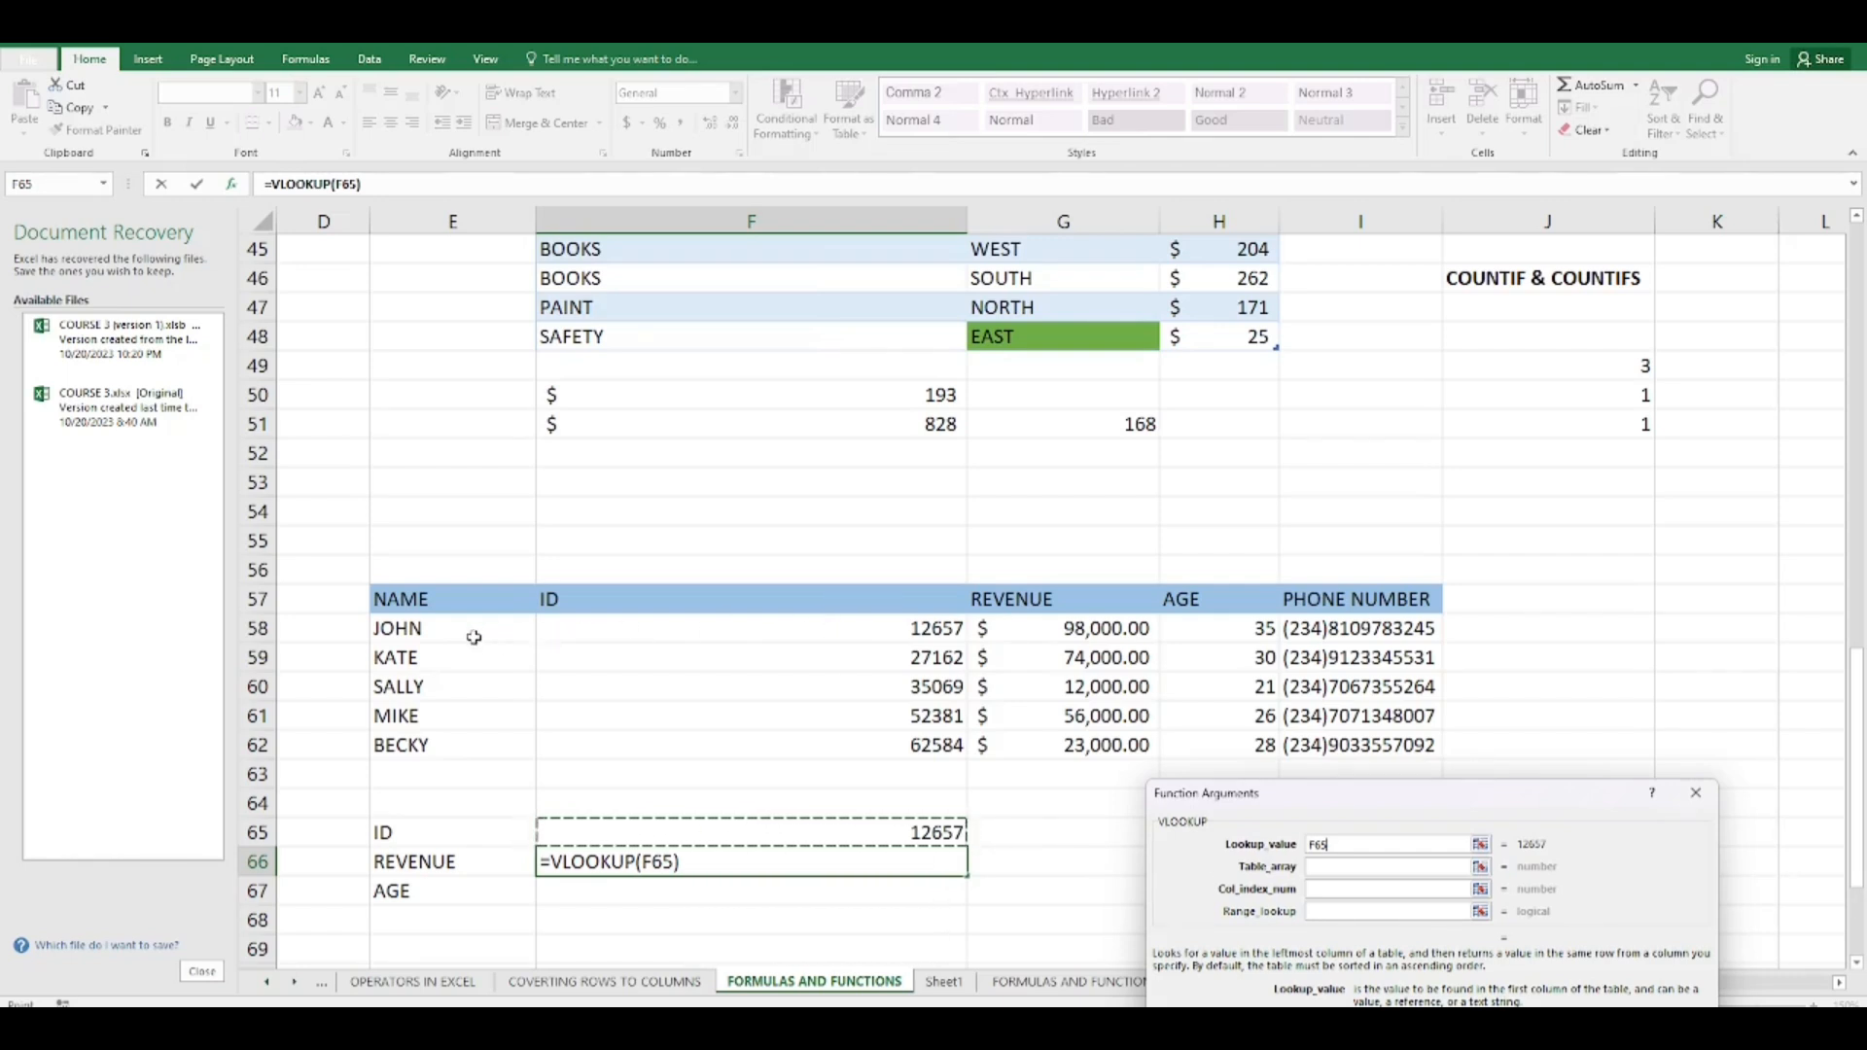
pyautogui.moveTo(452, 637); pyautogui.dragTo(1330, 753)
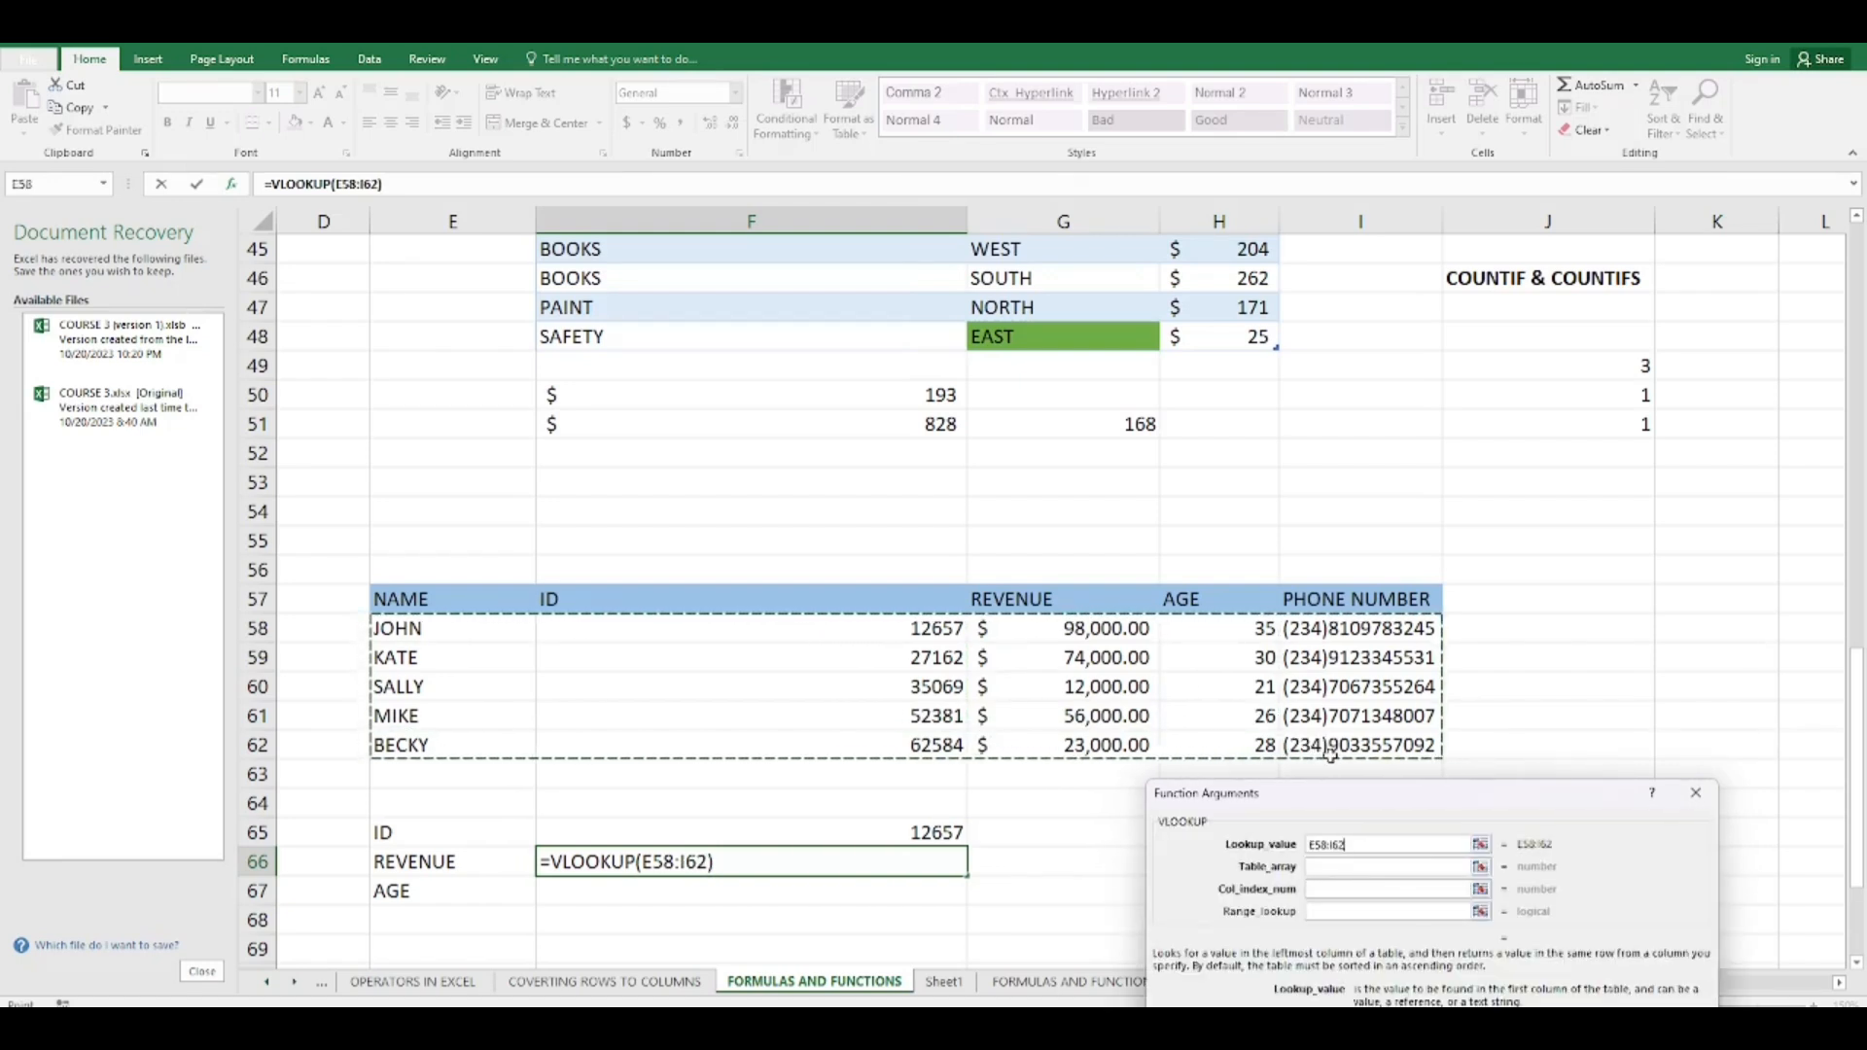
pyautogui.press('BackSpace')
pyautogui.press('BackSpace')
pyautogui.press('BackSpace')
pyautogui.press('BackSpace')
pyautogui.press('BackSpace')
pyautogui.press('BackSpace')
pyautogui.press('BackSpace')
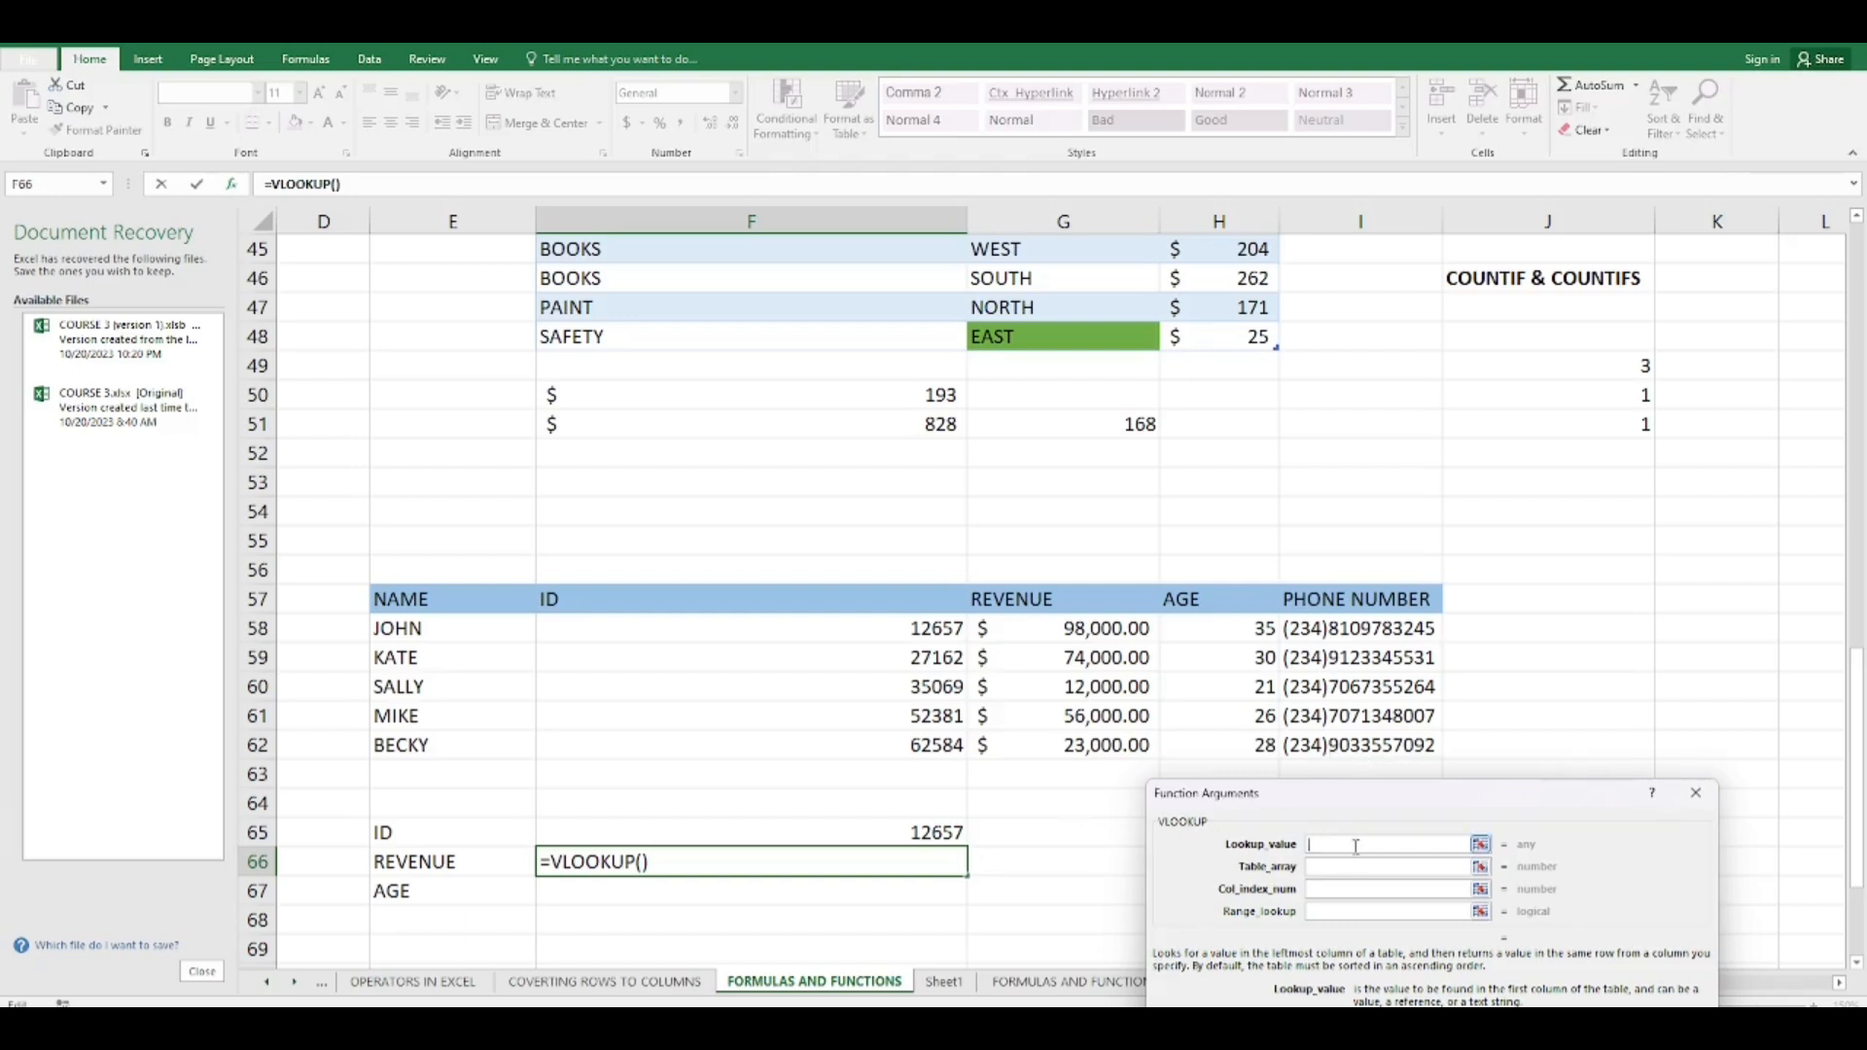
pyautogui.click(841, 838)
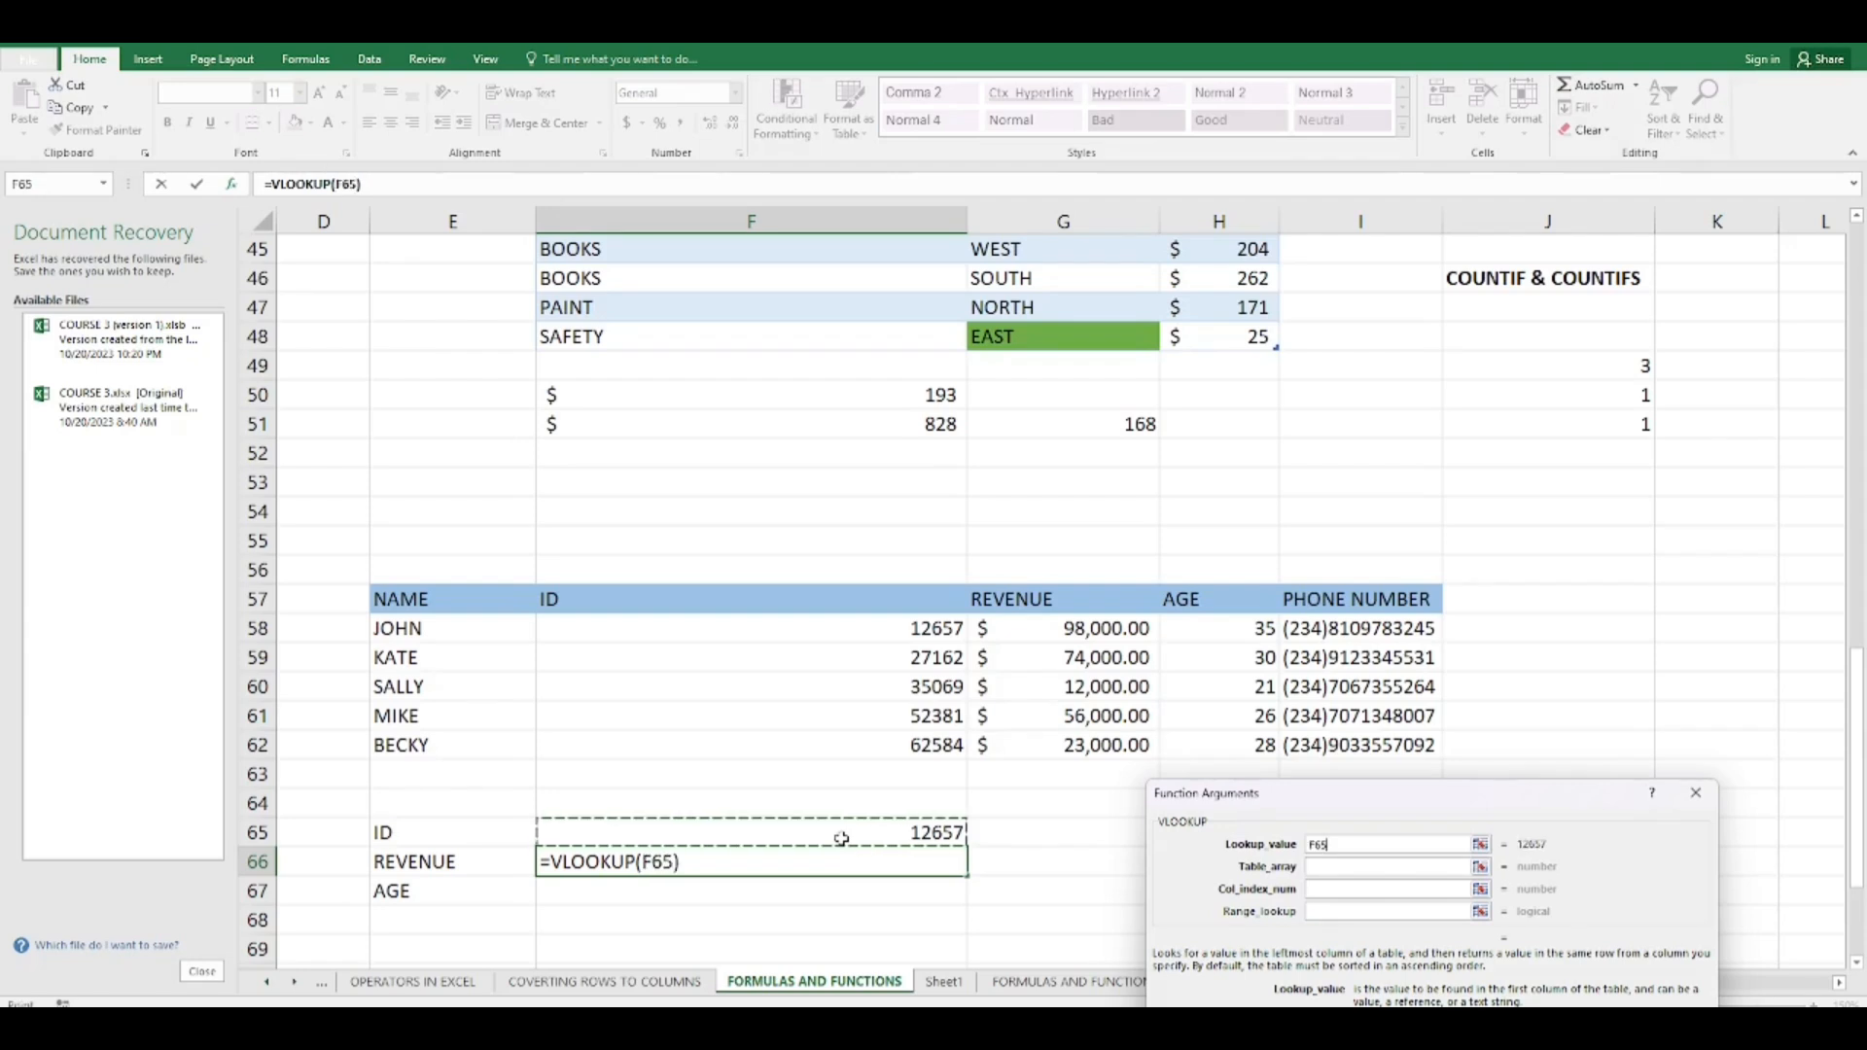
# Set the table array to E58:I62 and the column index to 2, leave the range lookup empty, and complete the formula.
pyautogui.click(1395, 867)
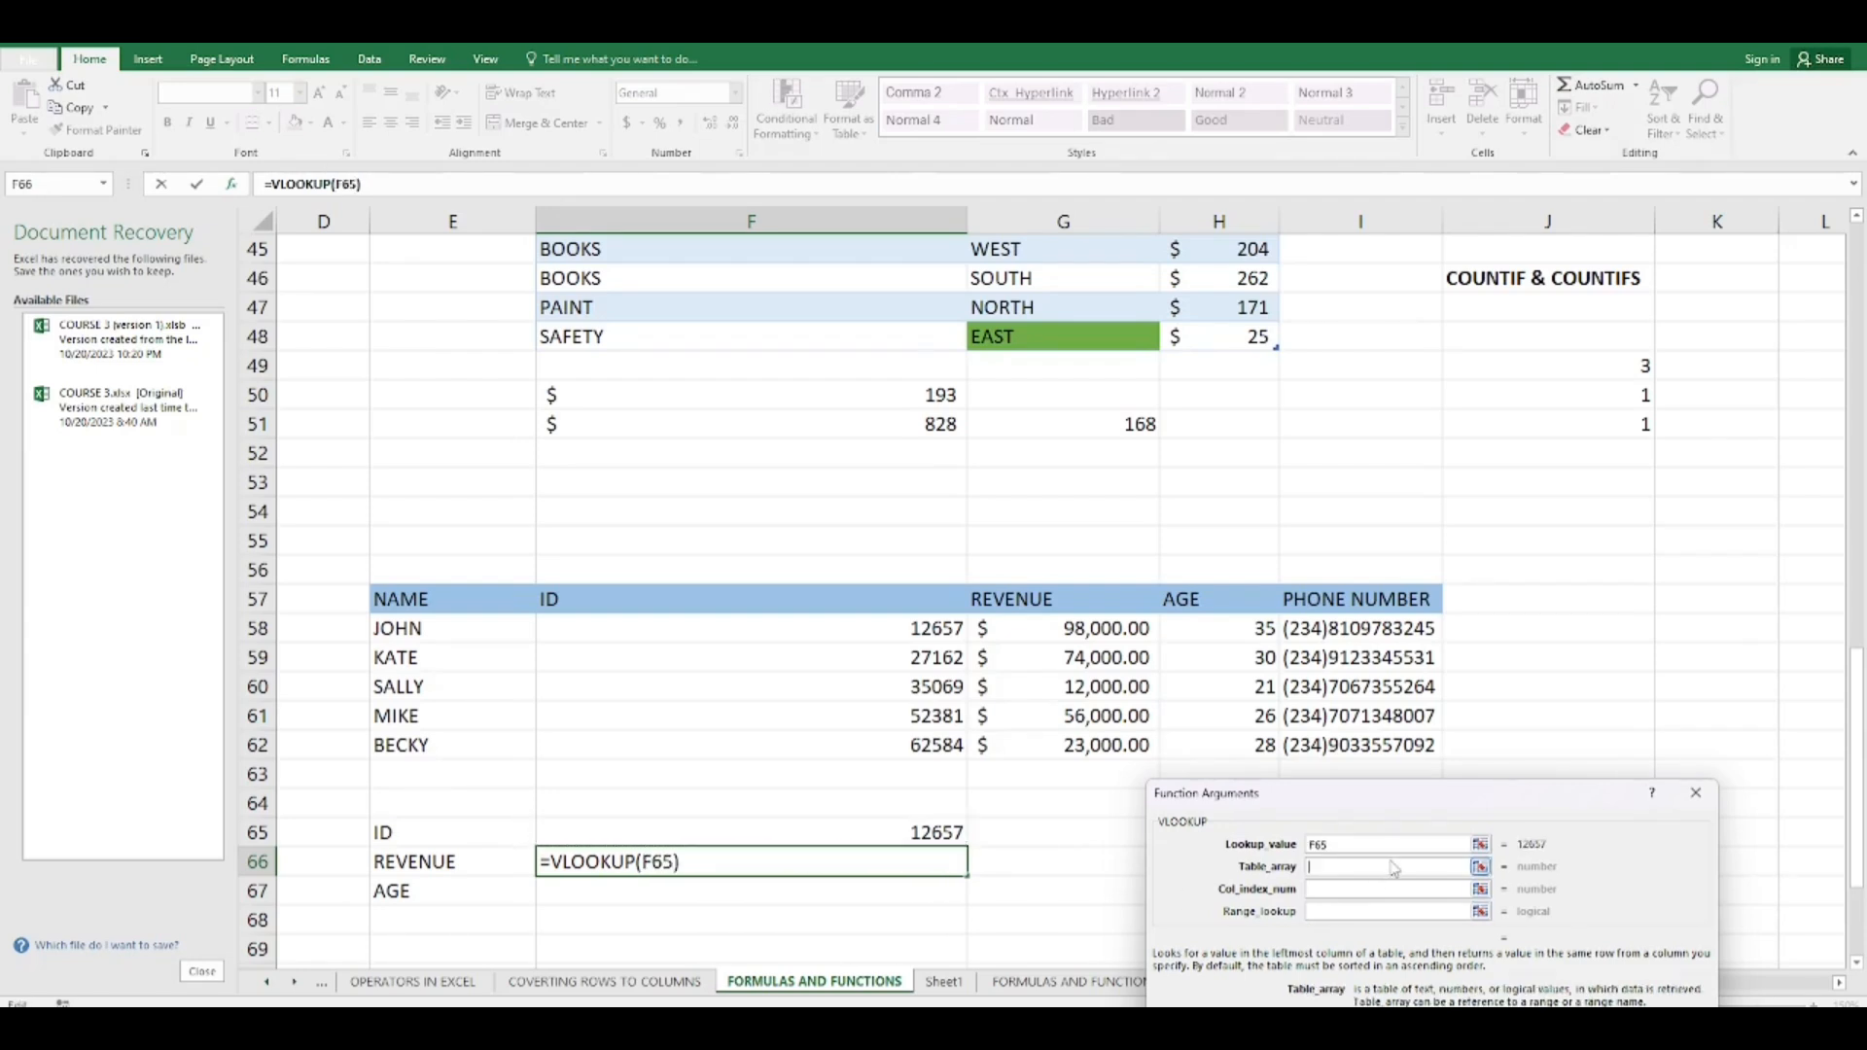
pyautogui.moveTo(455, 624); pyautogui.dragTo(1429, 747)
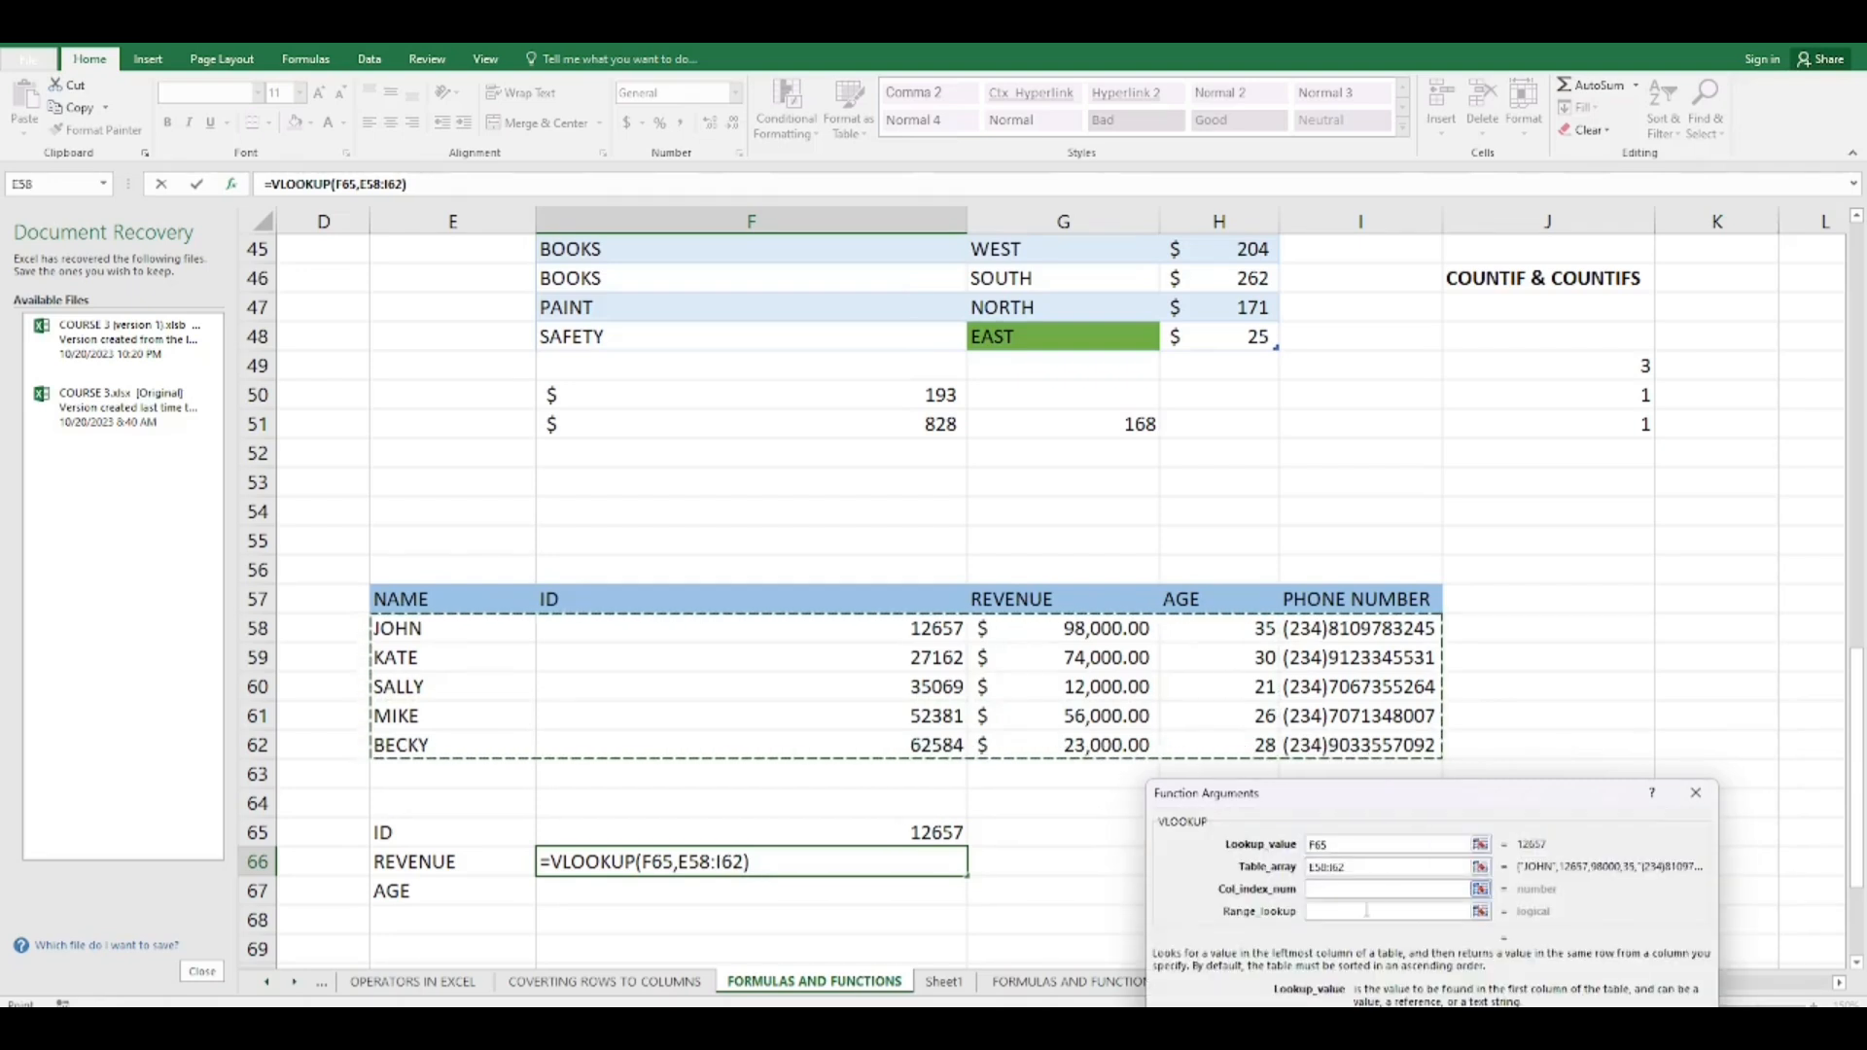
pyautogui.click(1344, 889)
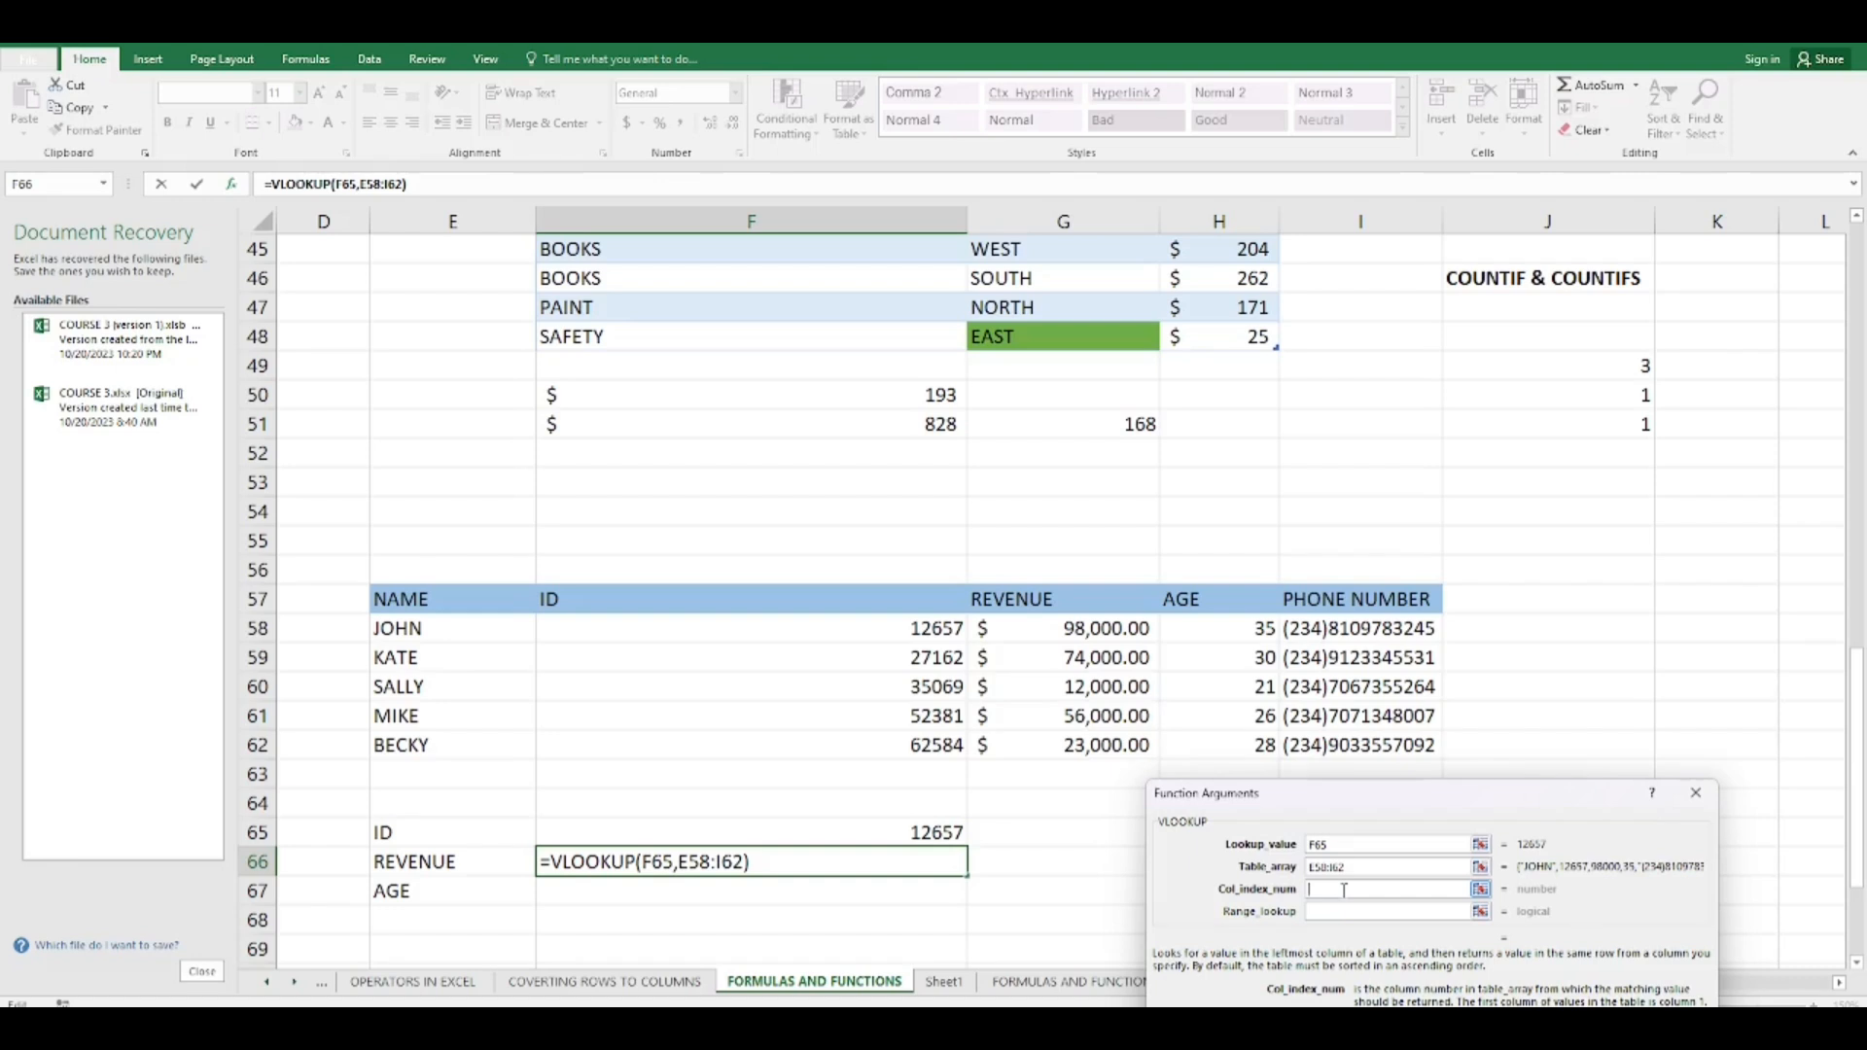
pyautogui.write('2')
pyautogui.click(1344, 911)
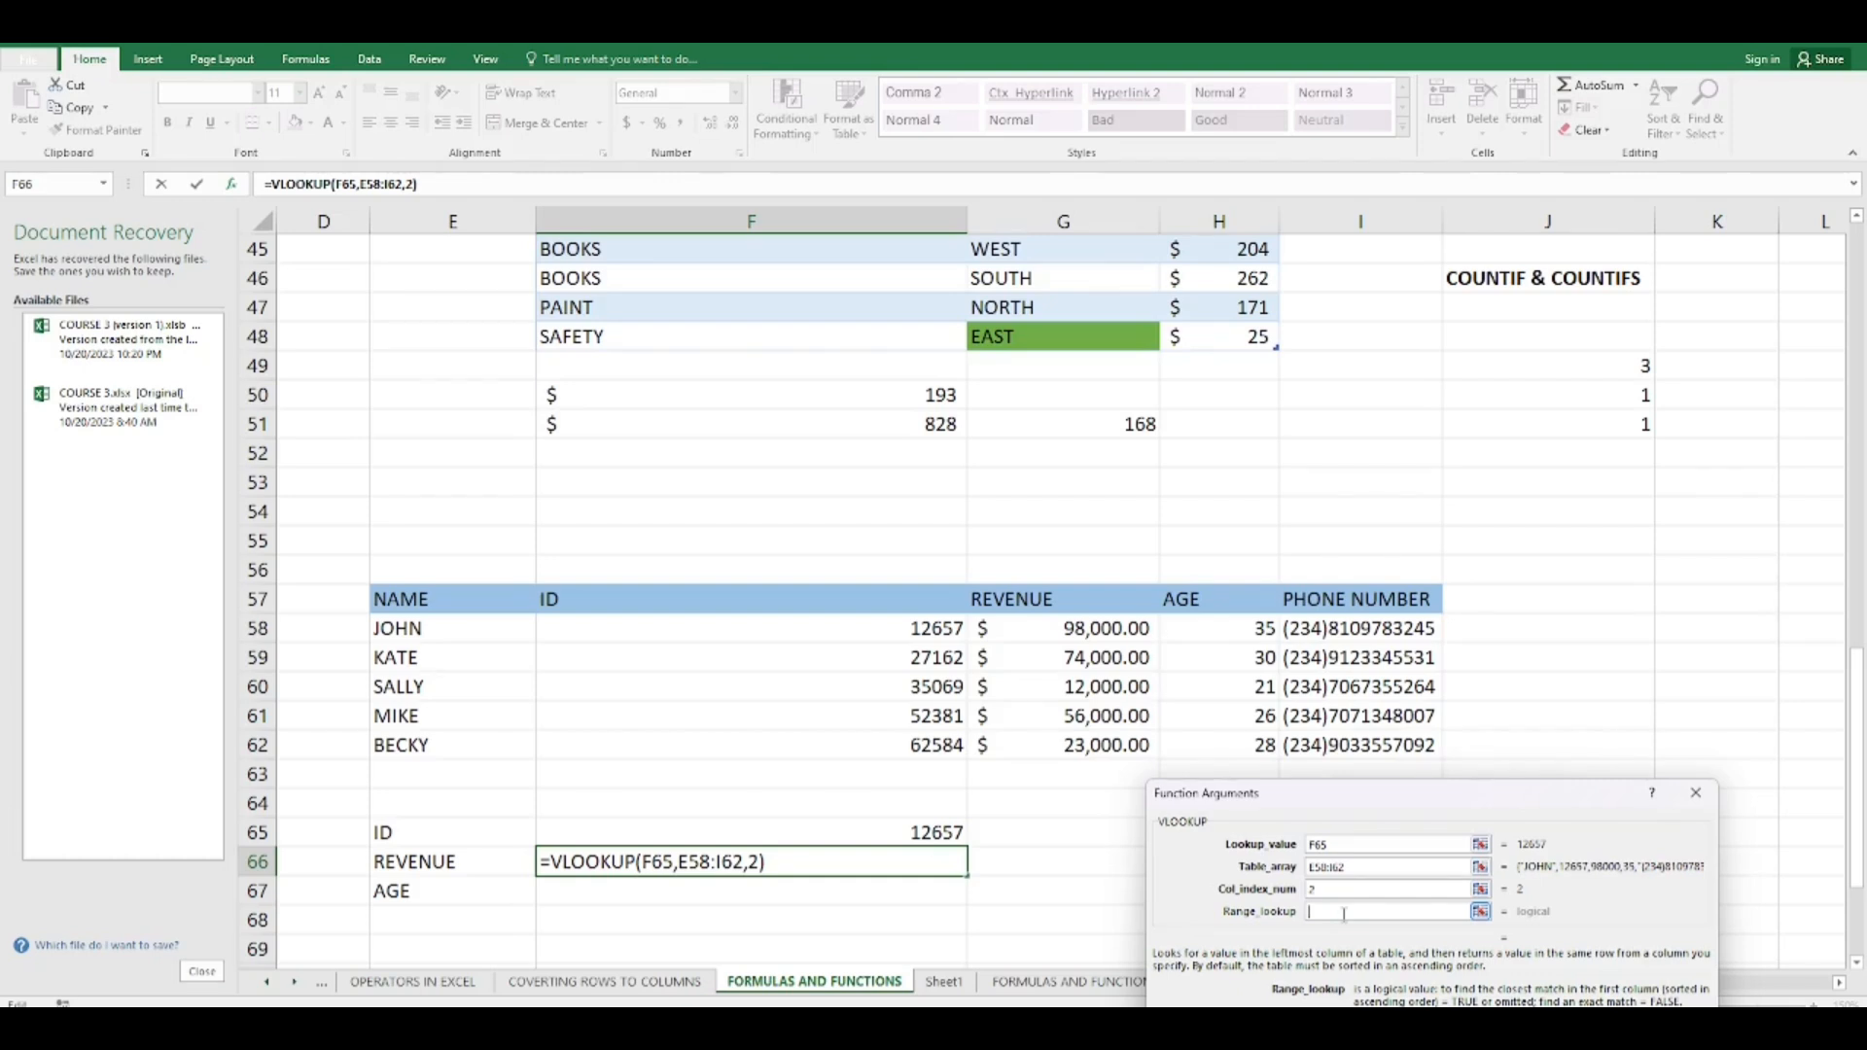
pyautogui.press('Return')
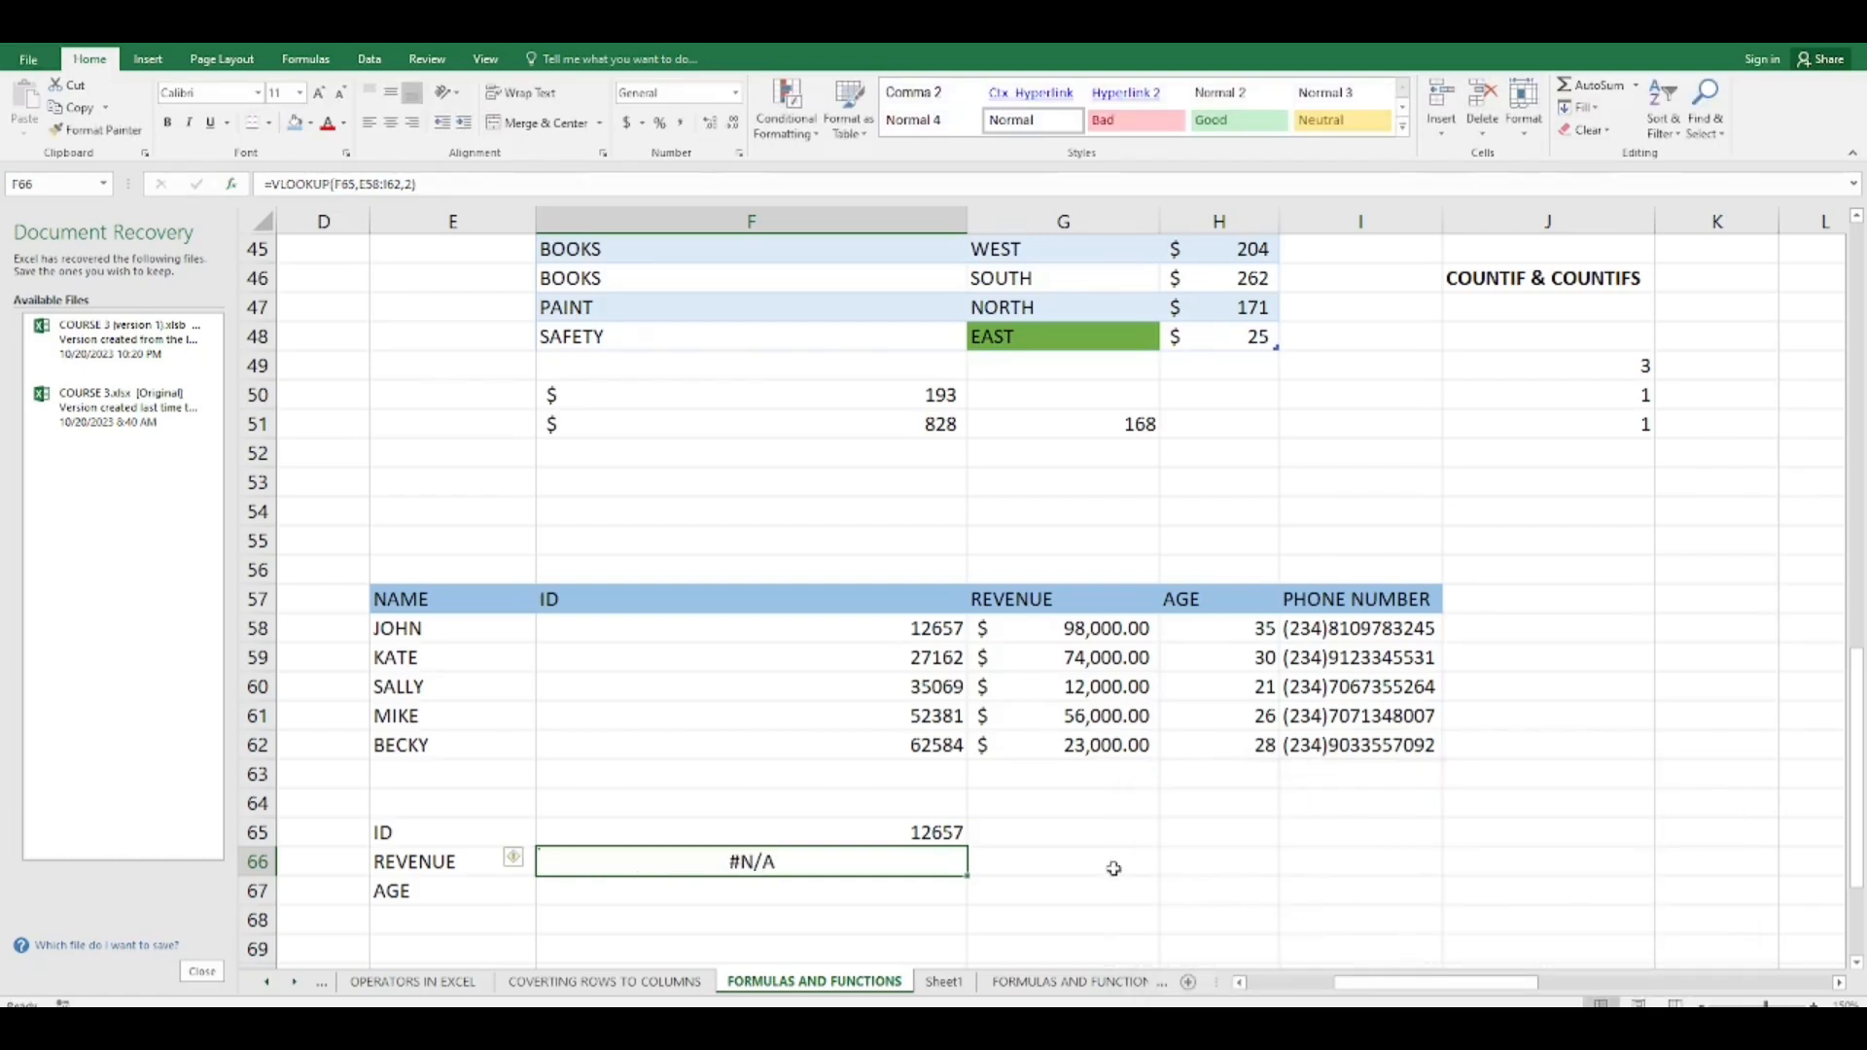
# Change the table array of the revenue VLOOKUP in F66 to F58:I62 so it starts at the ID column.
pyautogui.click(521, 860)
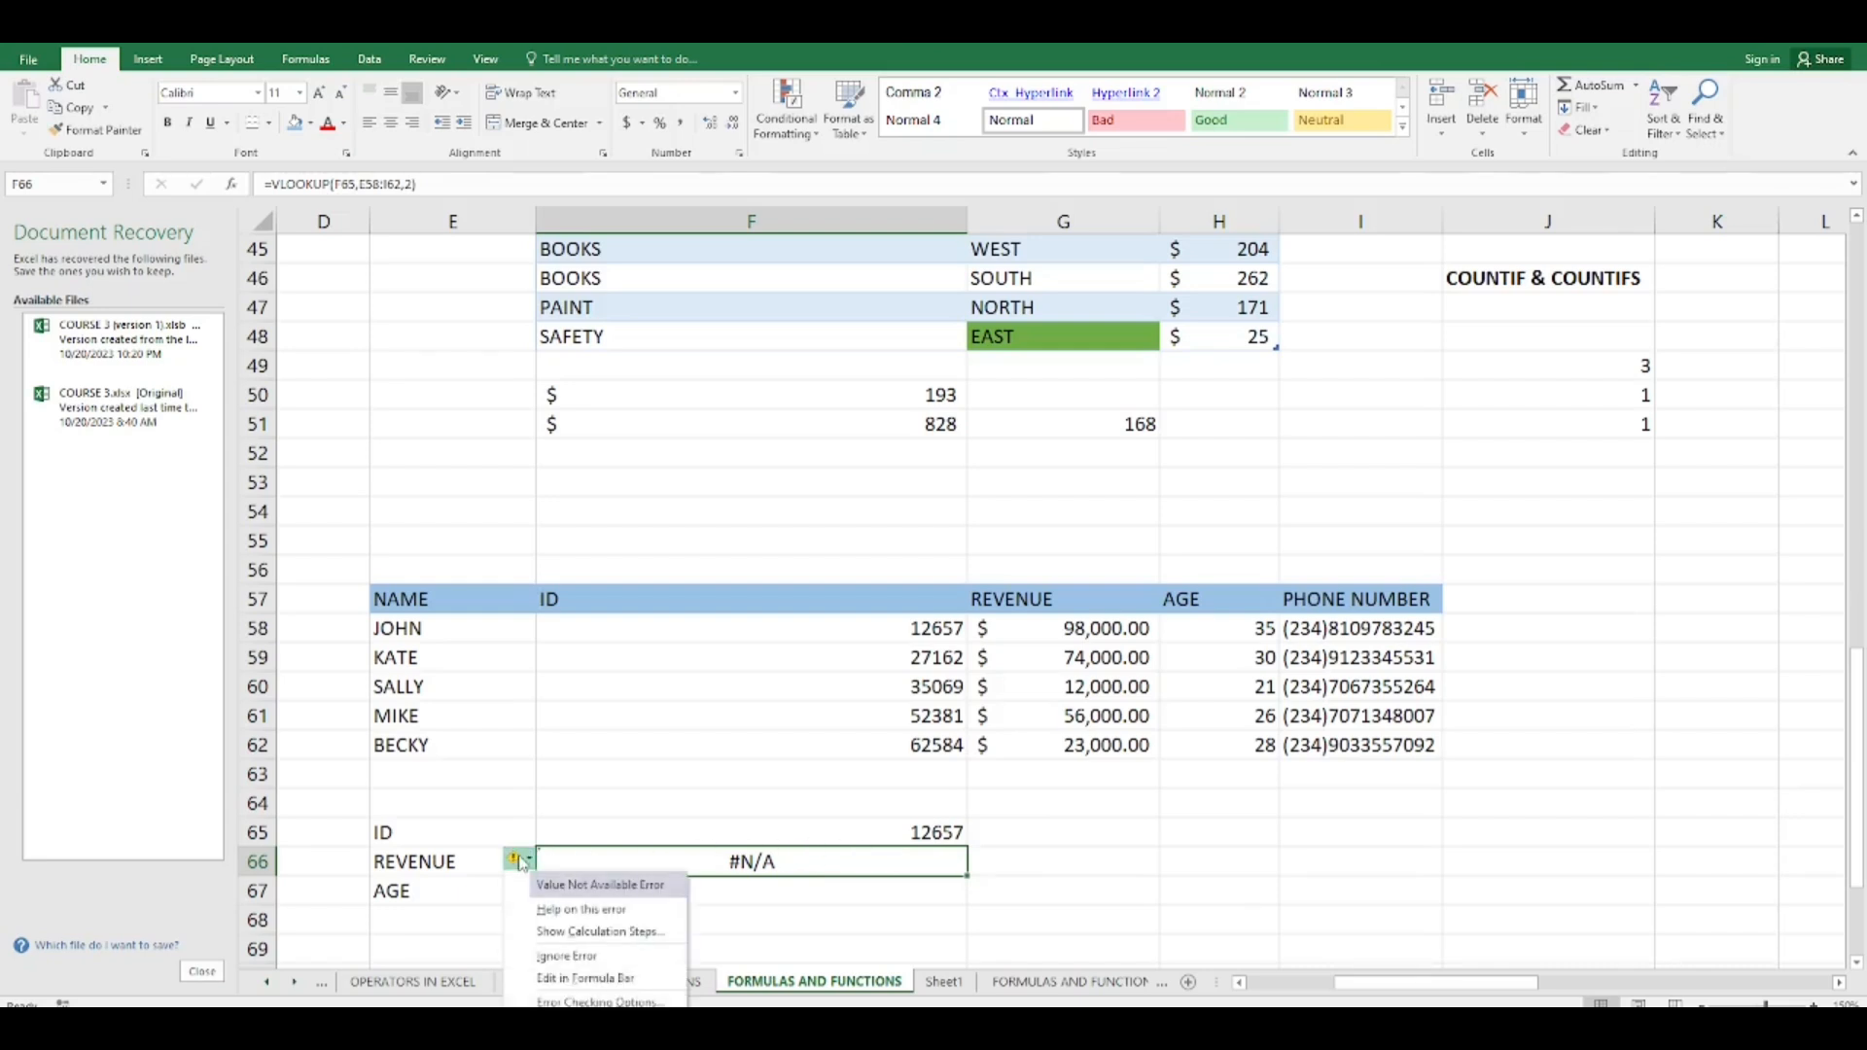
pyautogui.click(814, 853)
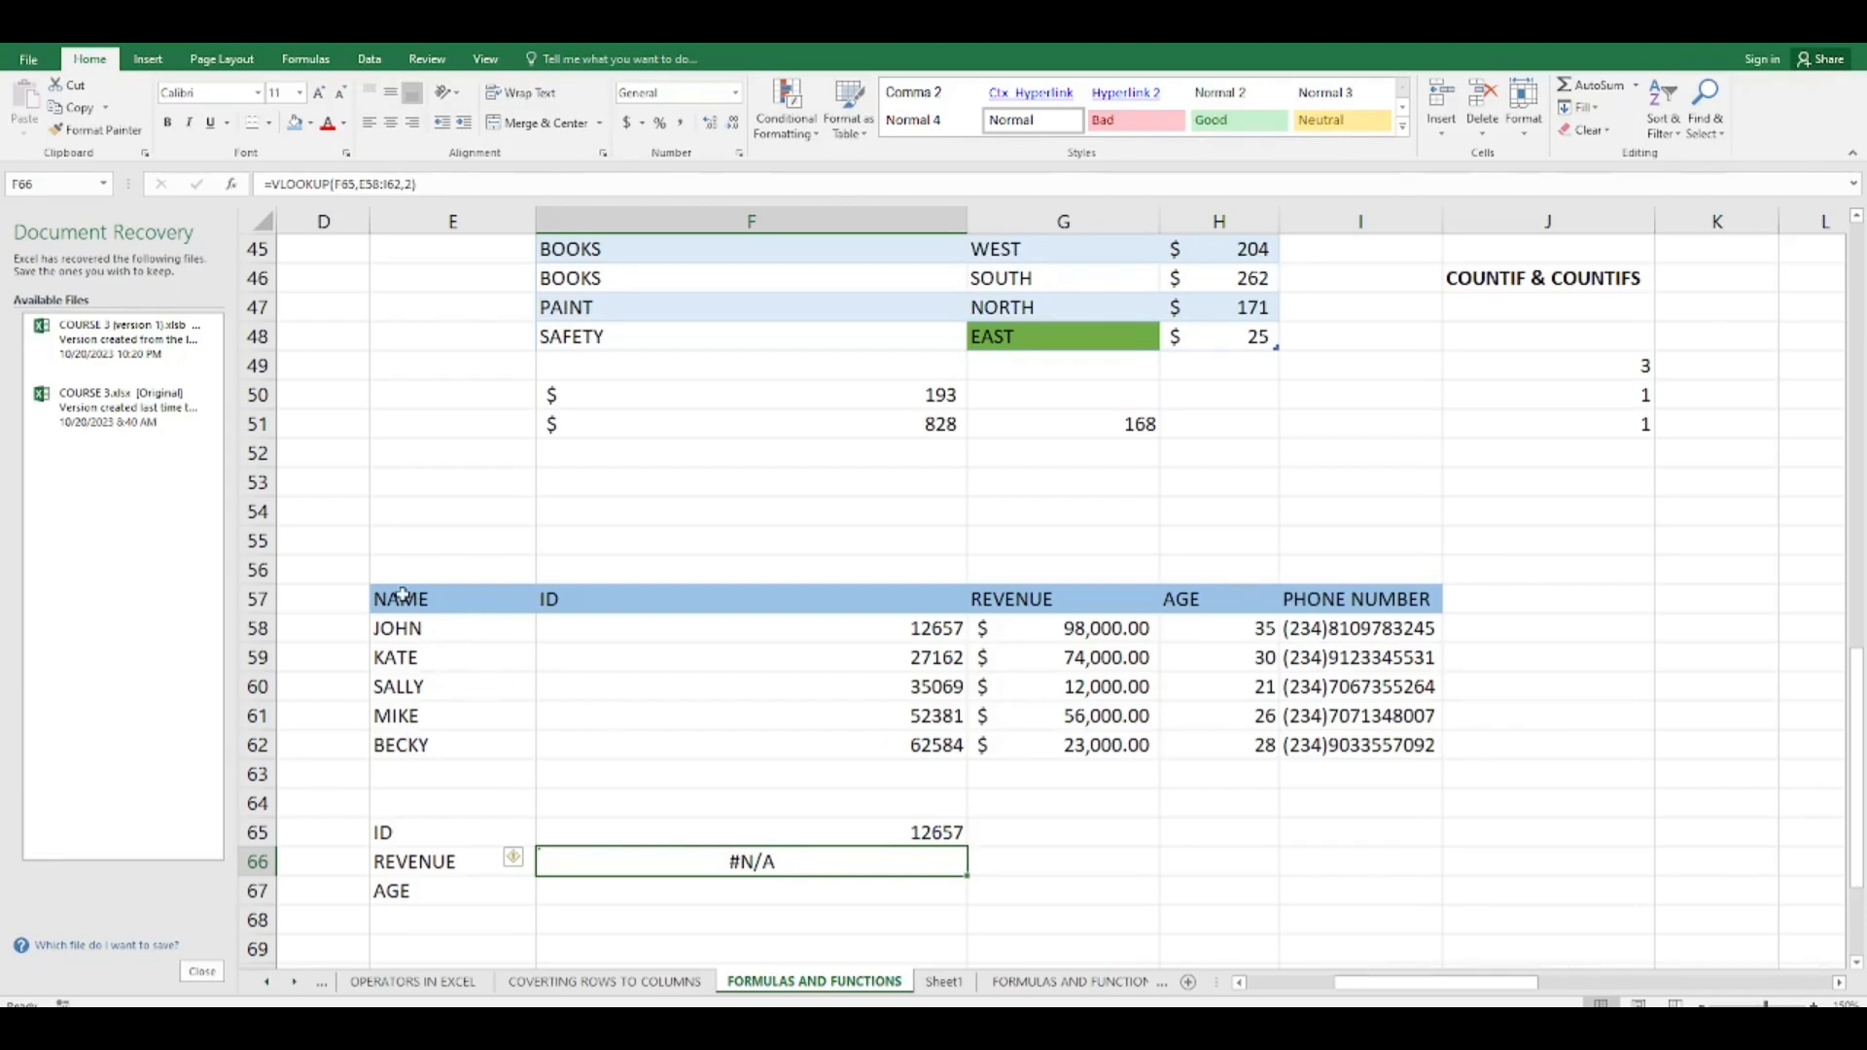
pyautogui.doubleClick(797, 857)
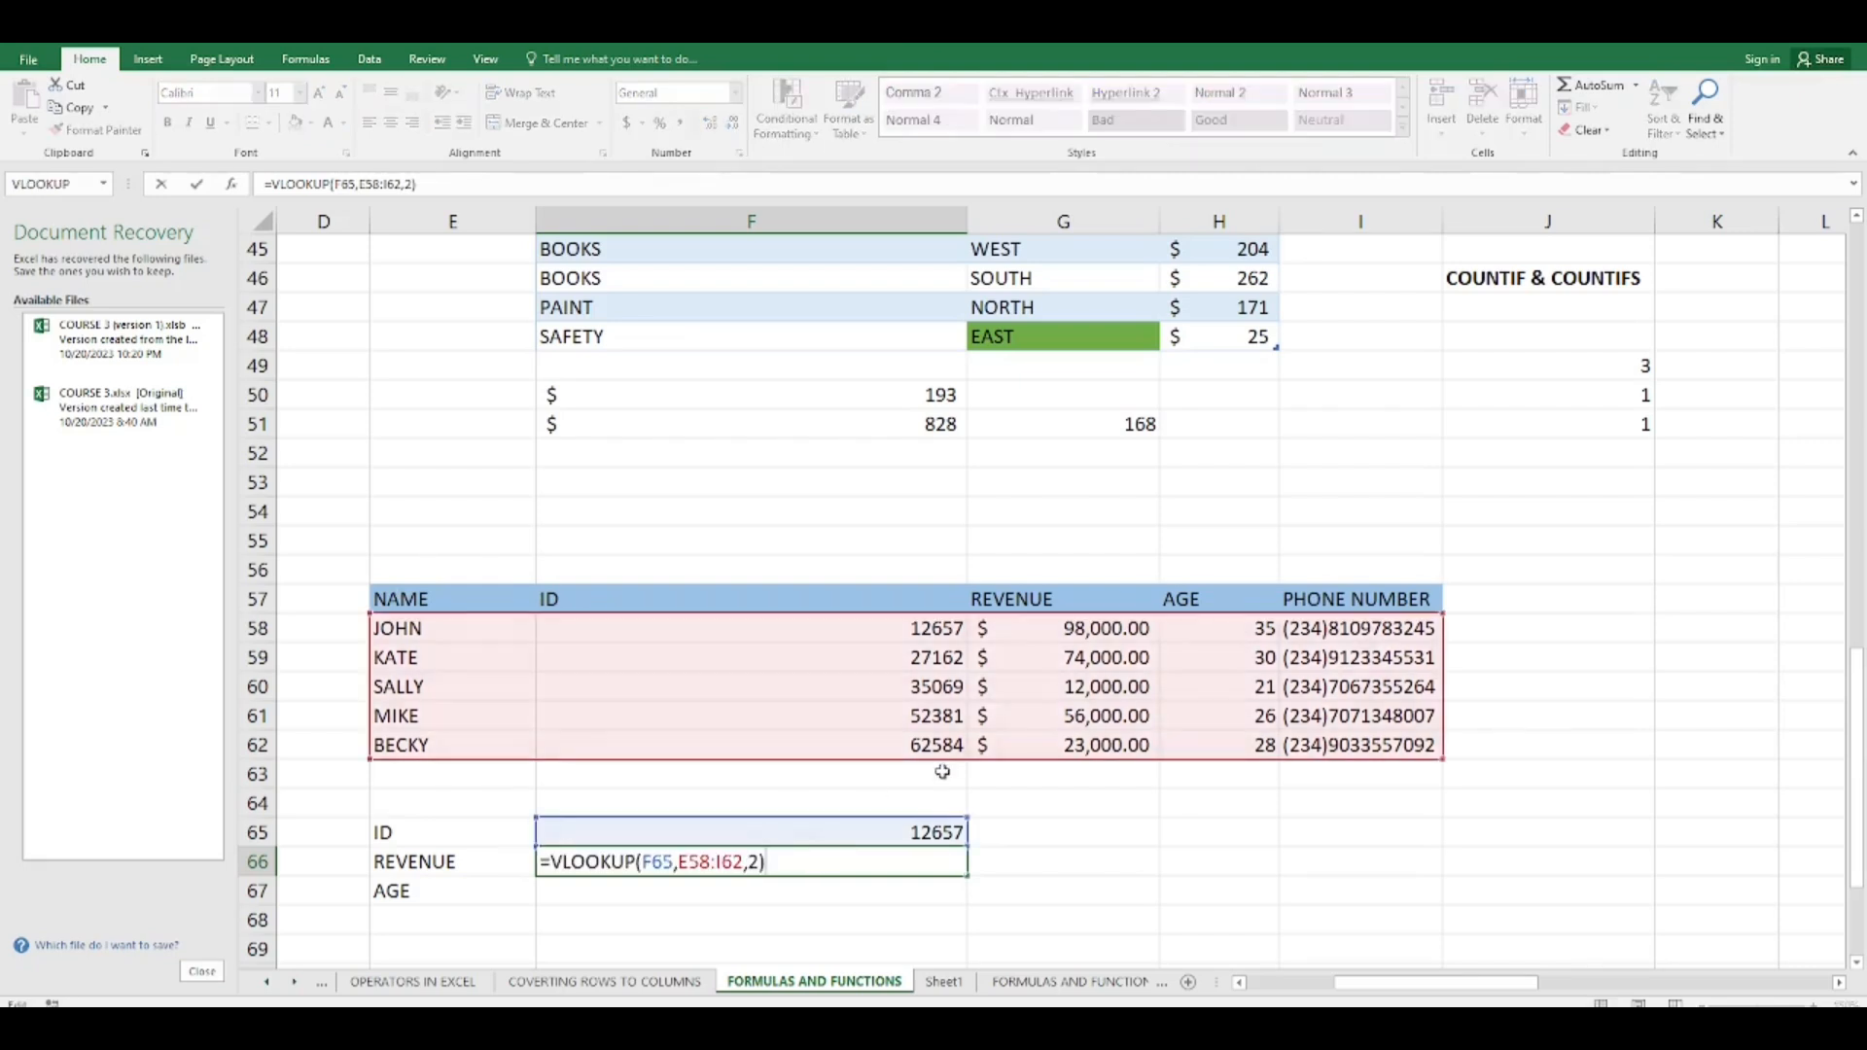
pyautogui.click(743, 862)
pyautogui.press('BackSpace')
pyautogui.press('BackSpace')
pyautogui.press('BackSpace')
pyautogui.press('BackSpace')
pyautogui.press('BackSpace')
pyautogui.press('BackSpace')
pyautogui.press('BackSpace')
pyautogui.press('BackSpace')
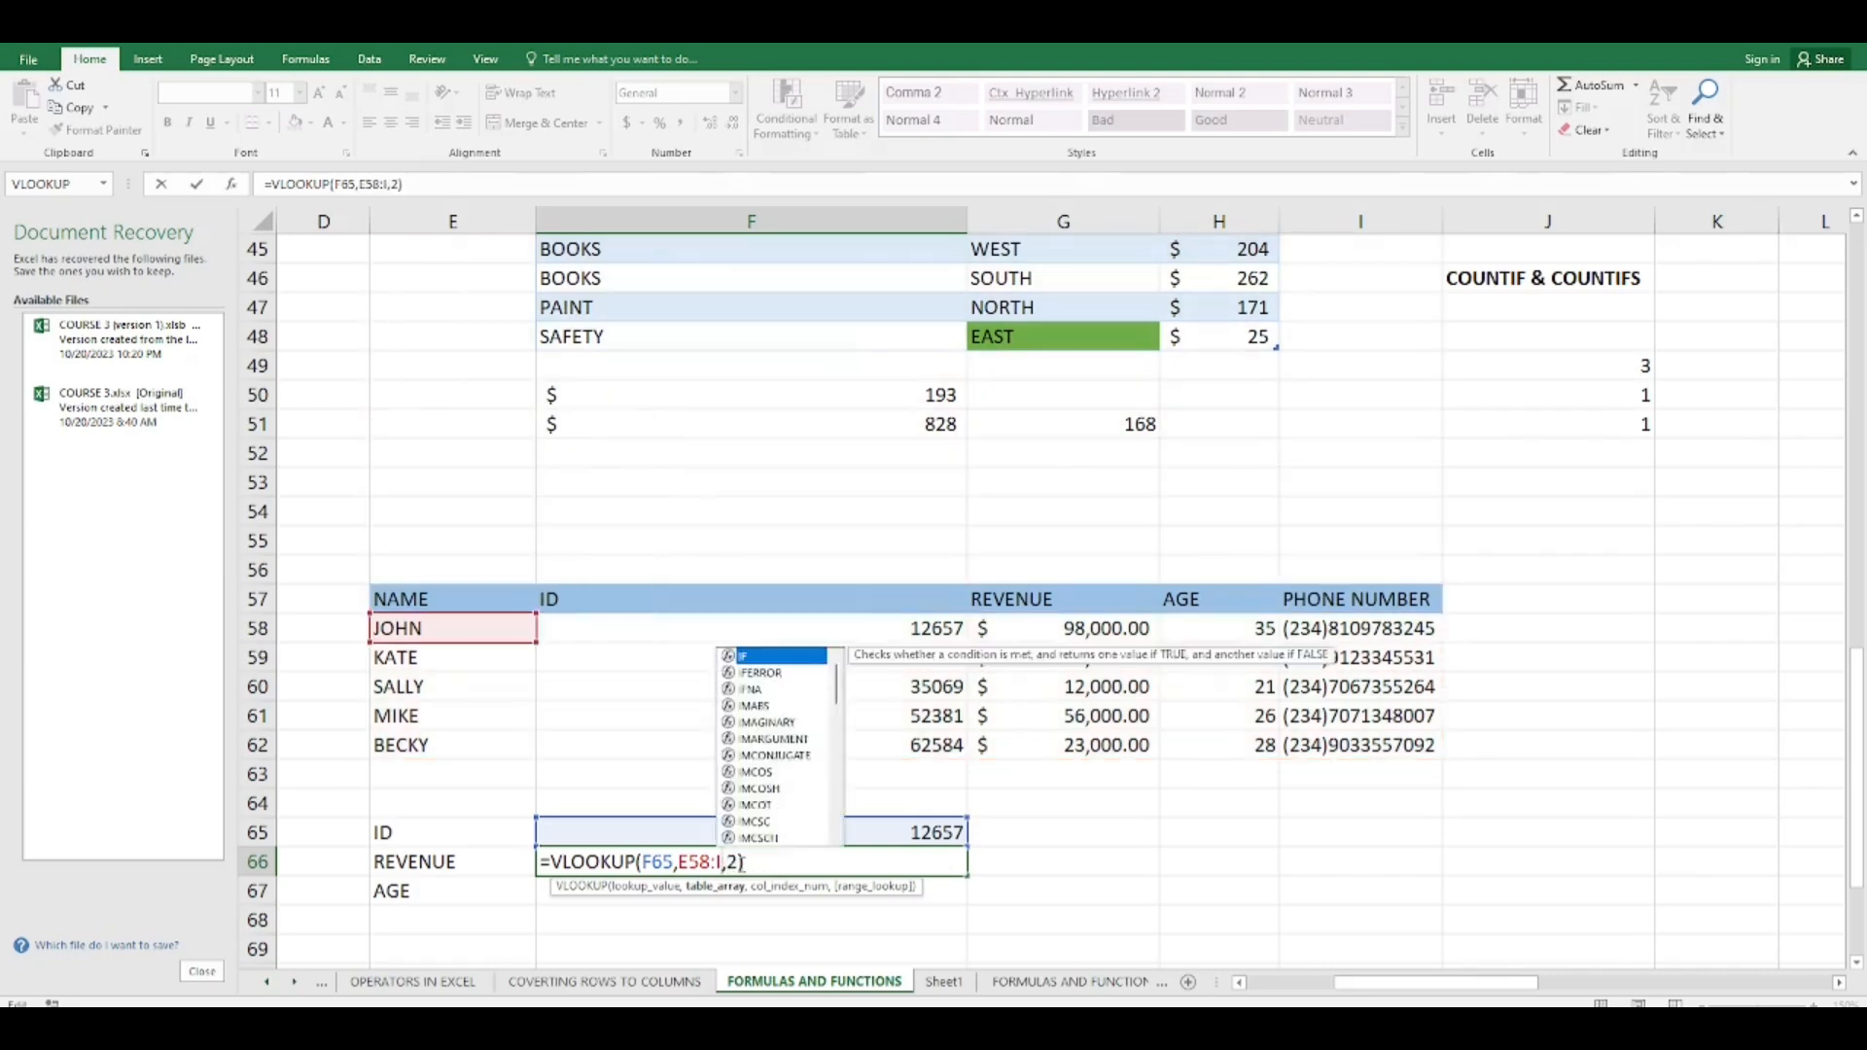
pyautogui.write(',')
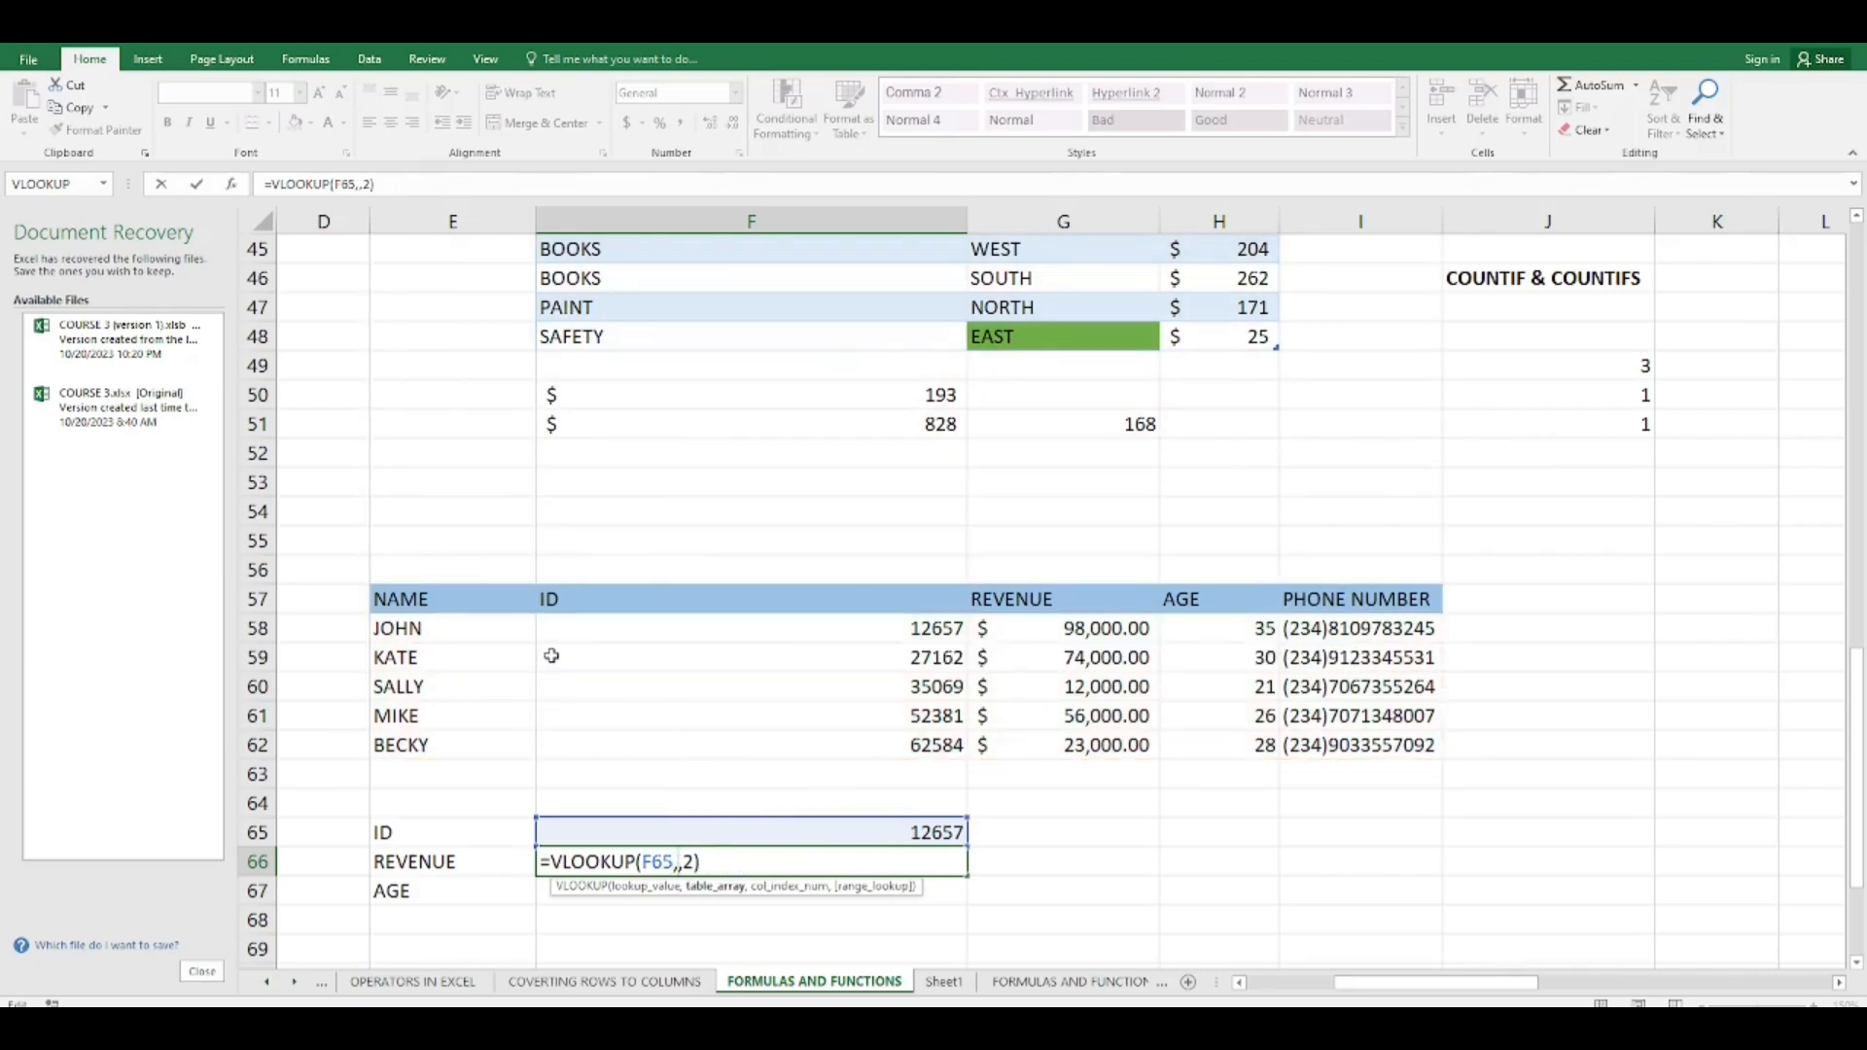
pyautogui.moveTo(587, 633); pyautogui.dragTo(1377, 750)
pyautogui.press('Return')
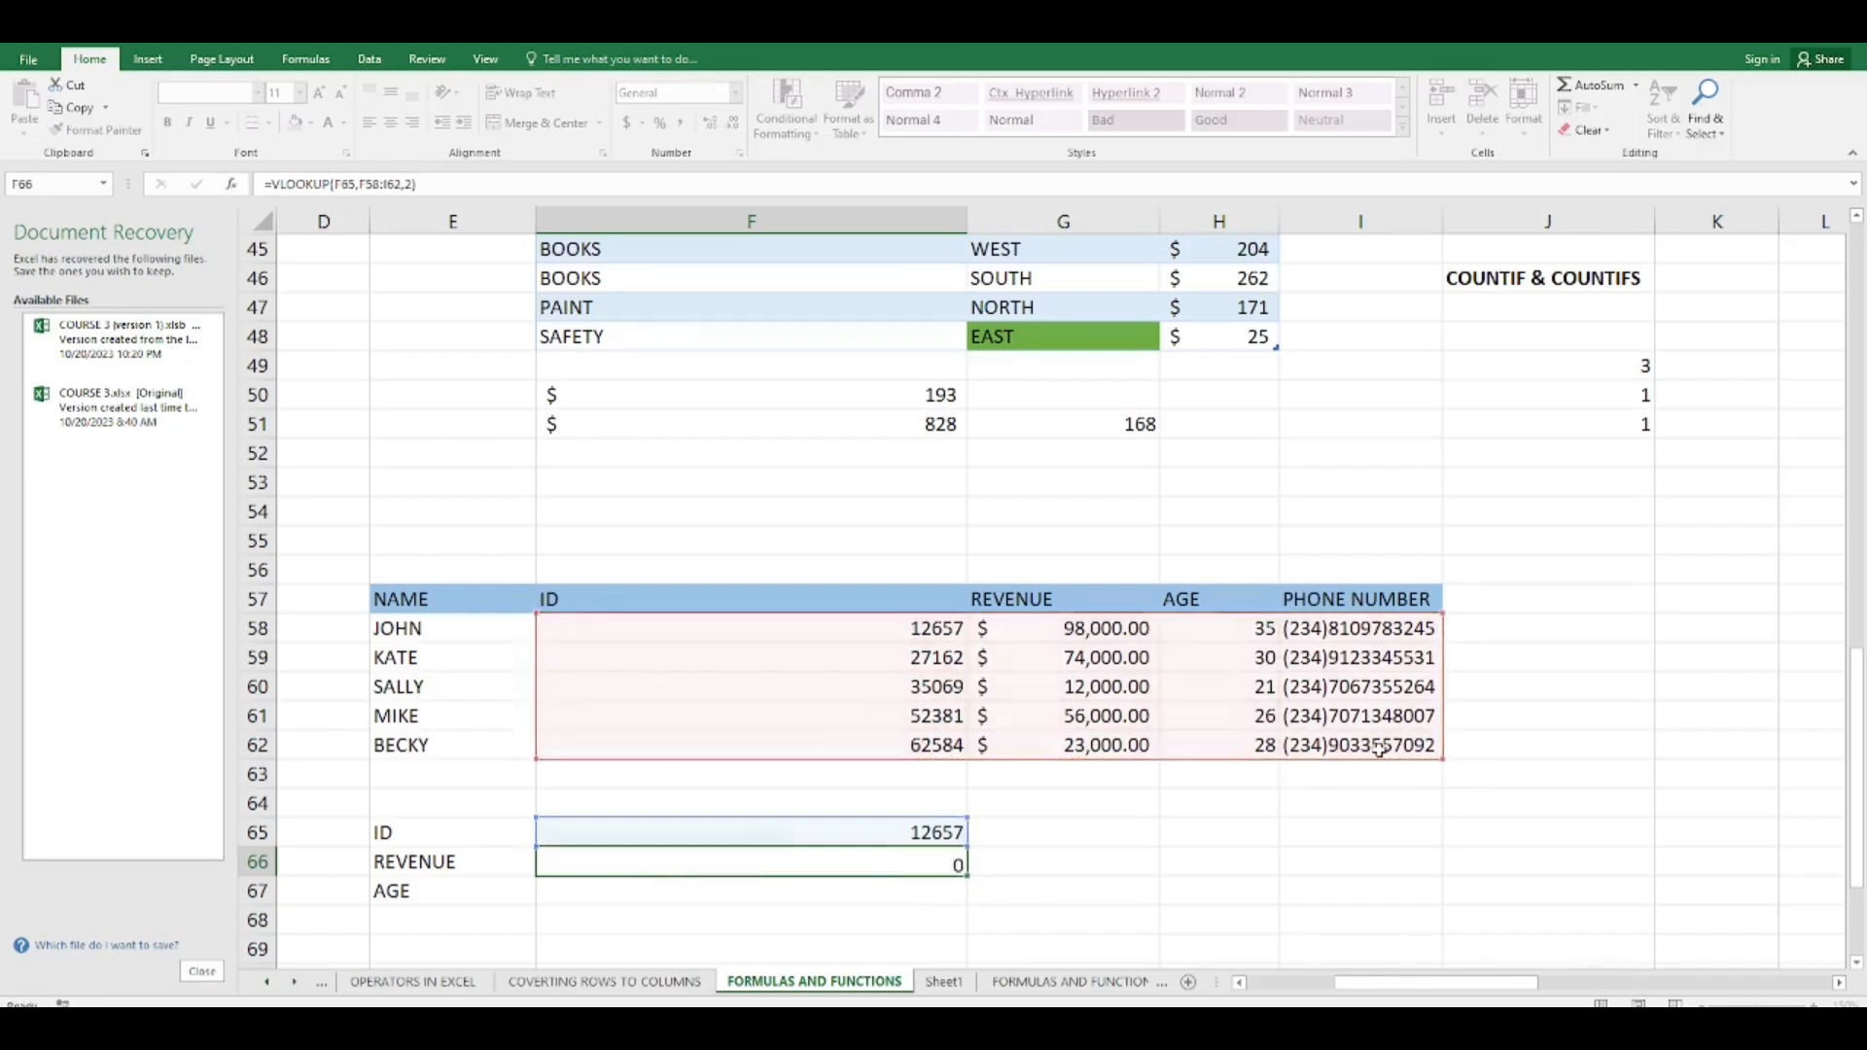
# Format the revenue result in F66 as Currency.
pyautogui.click(880, 866)
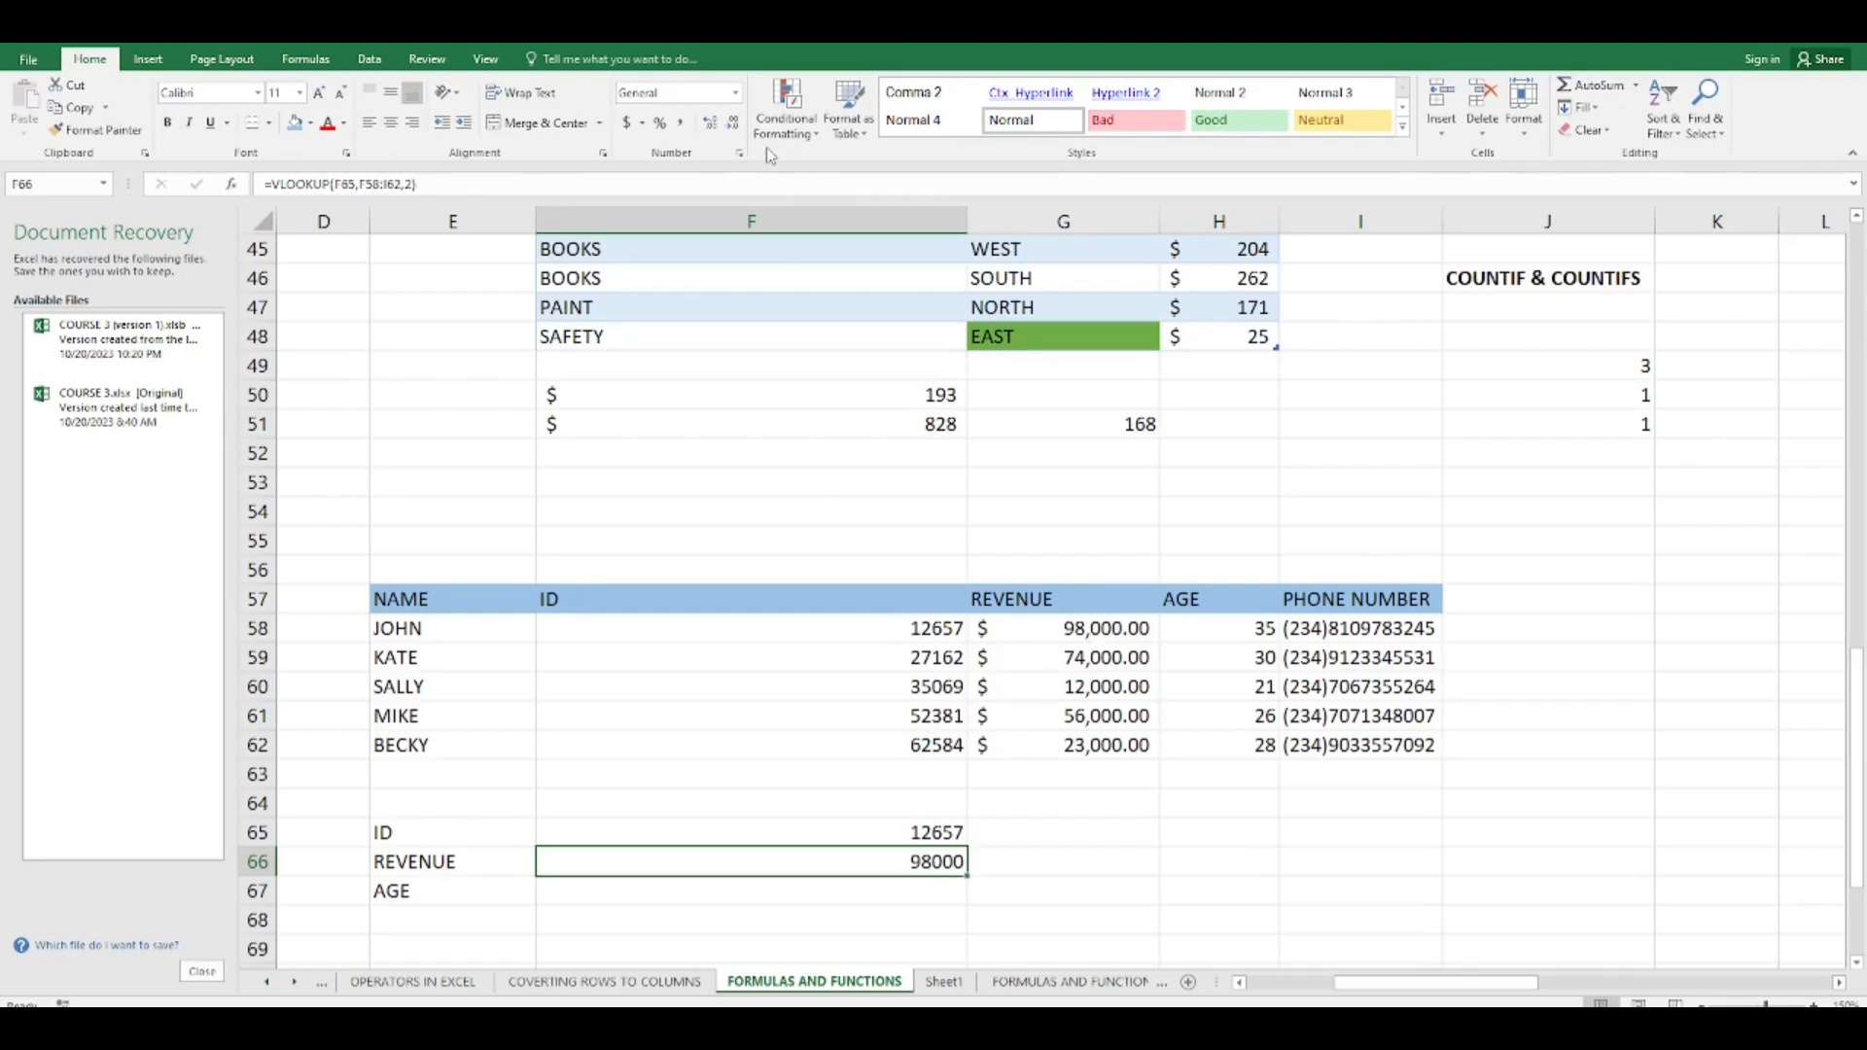
pyautogui.click(735, 93)
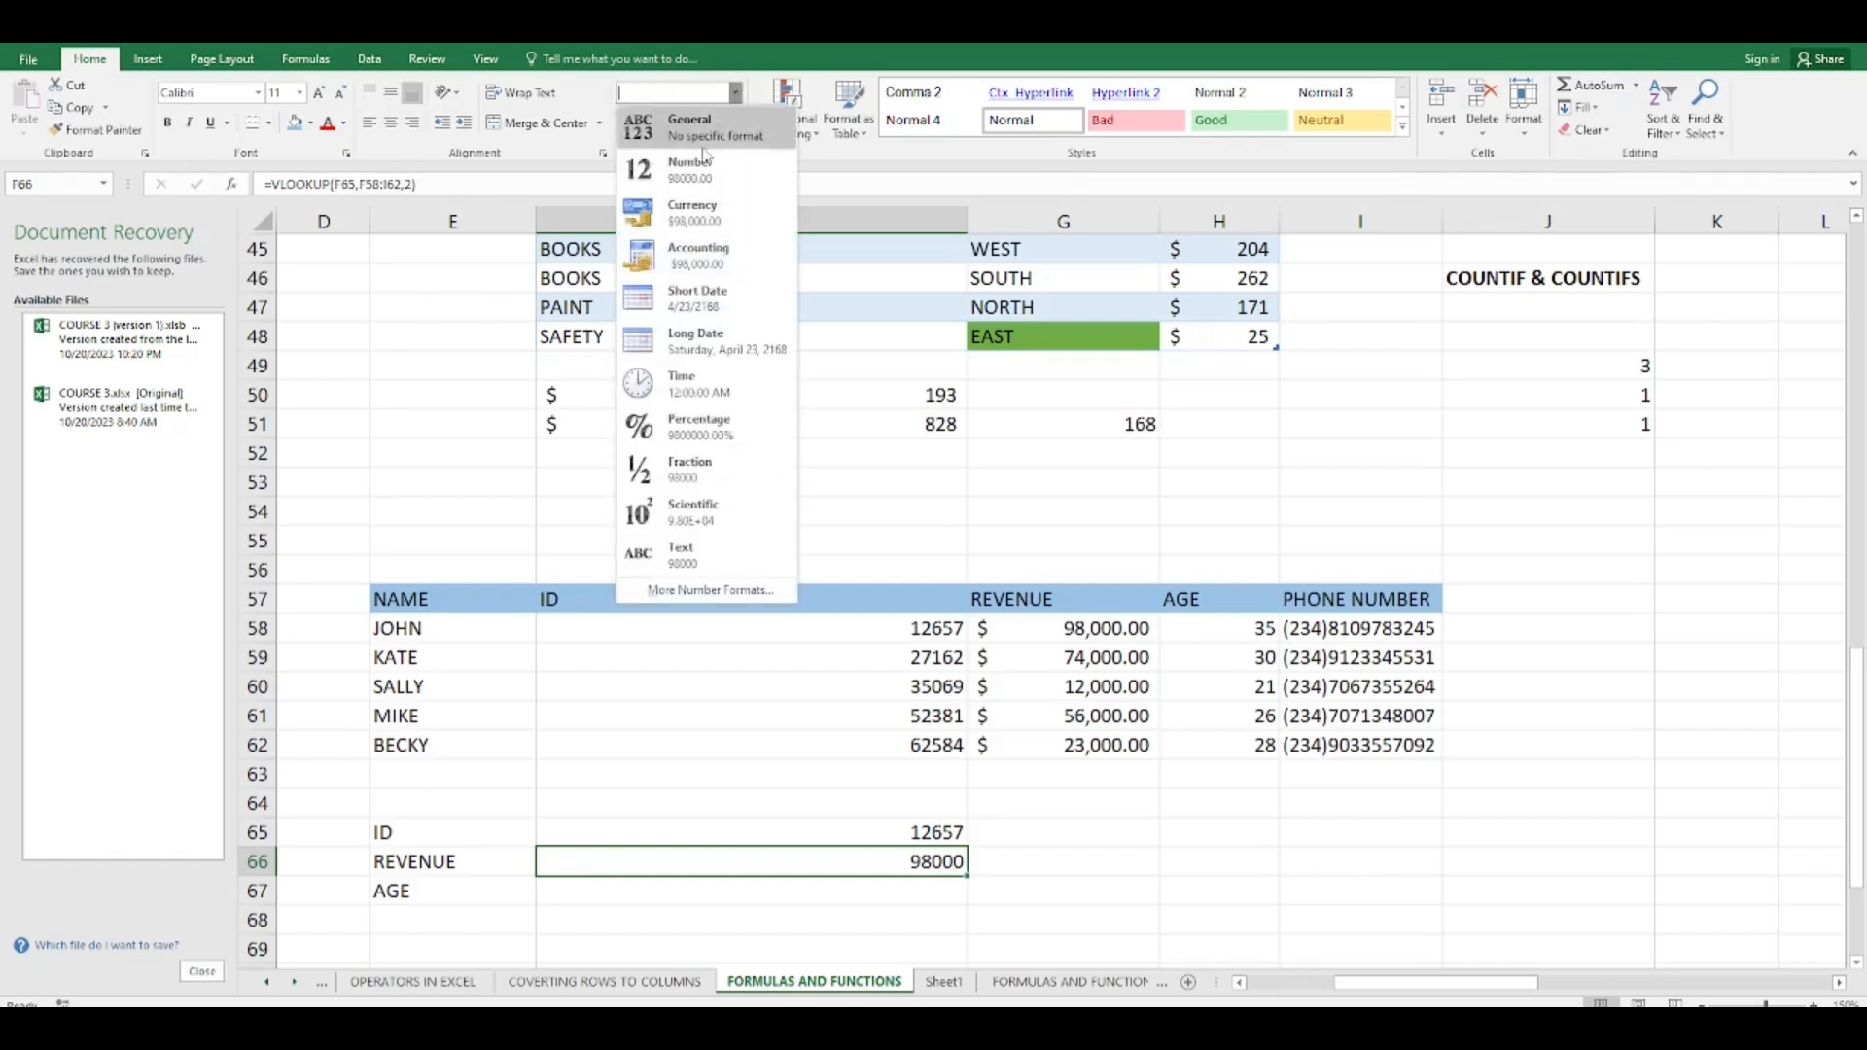
pyautogui.click(679, 211)
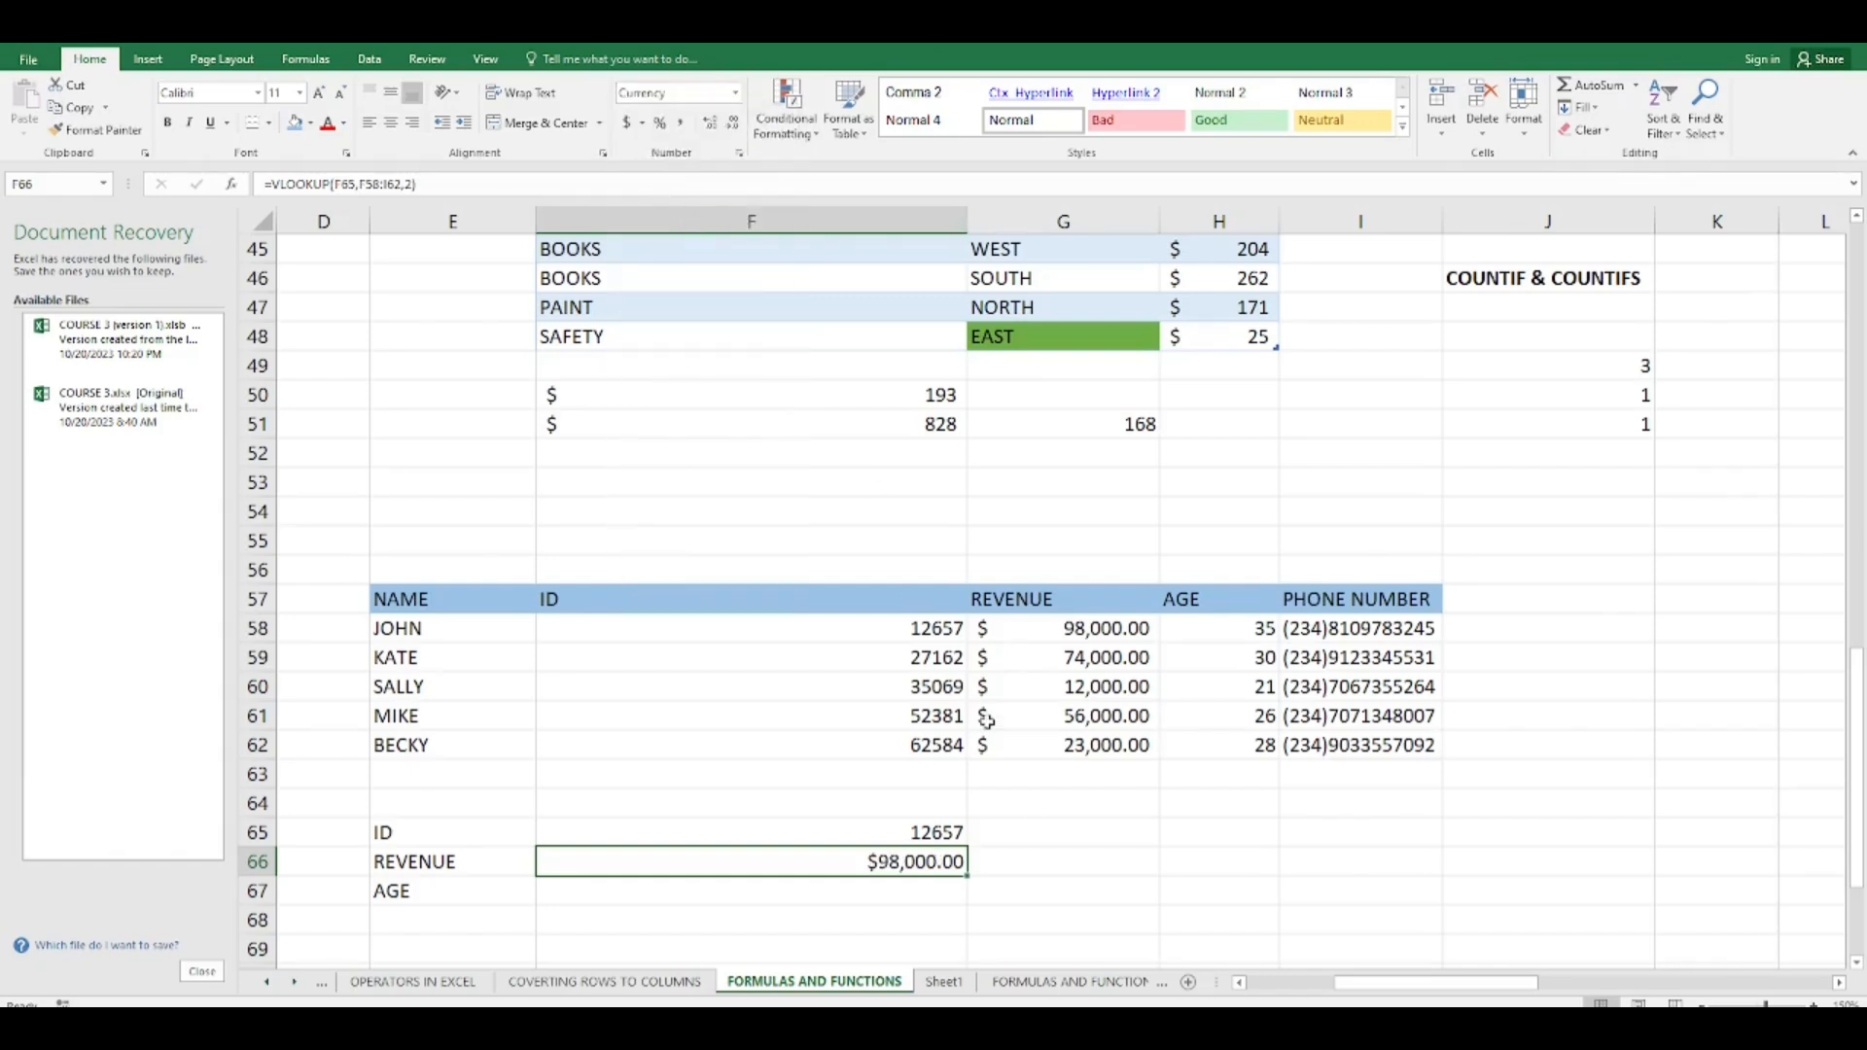
pyautogui.click(1094, 880)
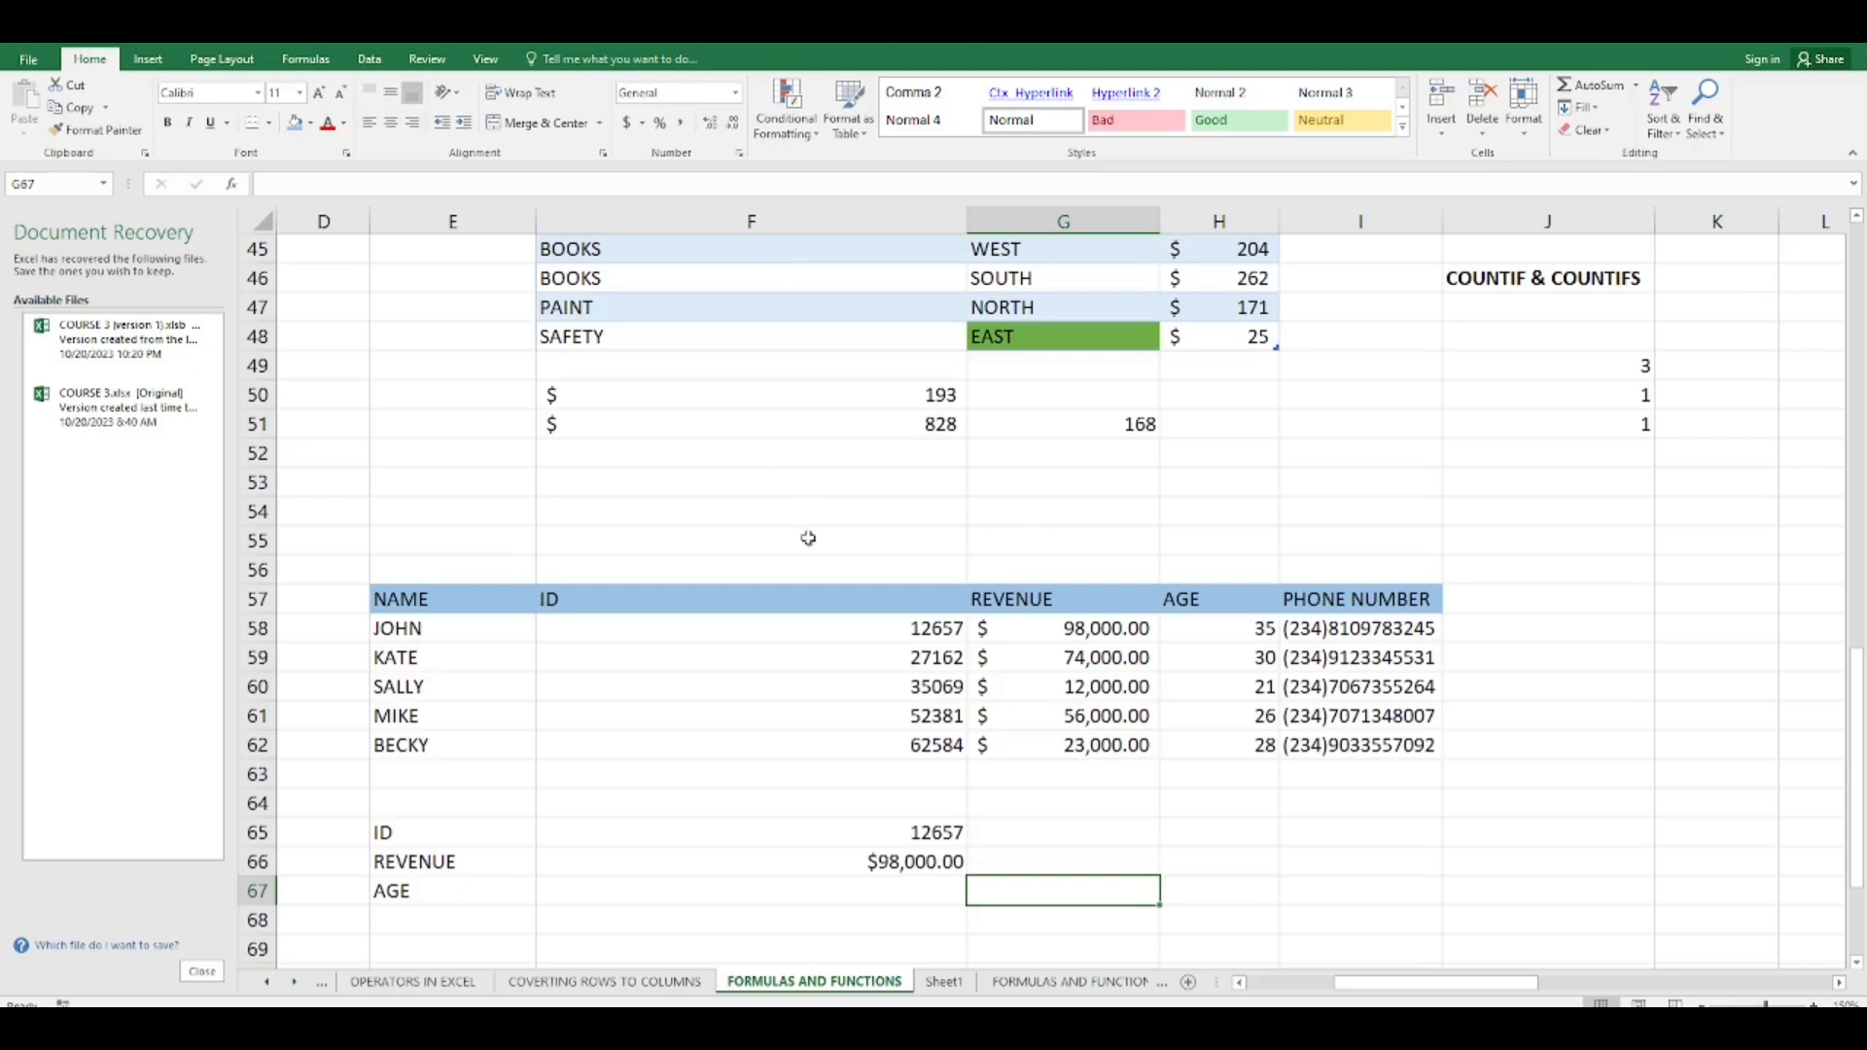
# Replace the lookup ID in F65 with the ID of the table's last record.
pyautogui.click(913, 834)
pyautogui.doubleClick(913, 833)
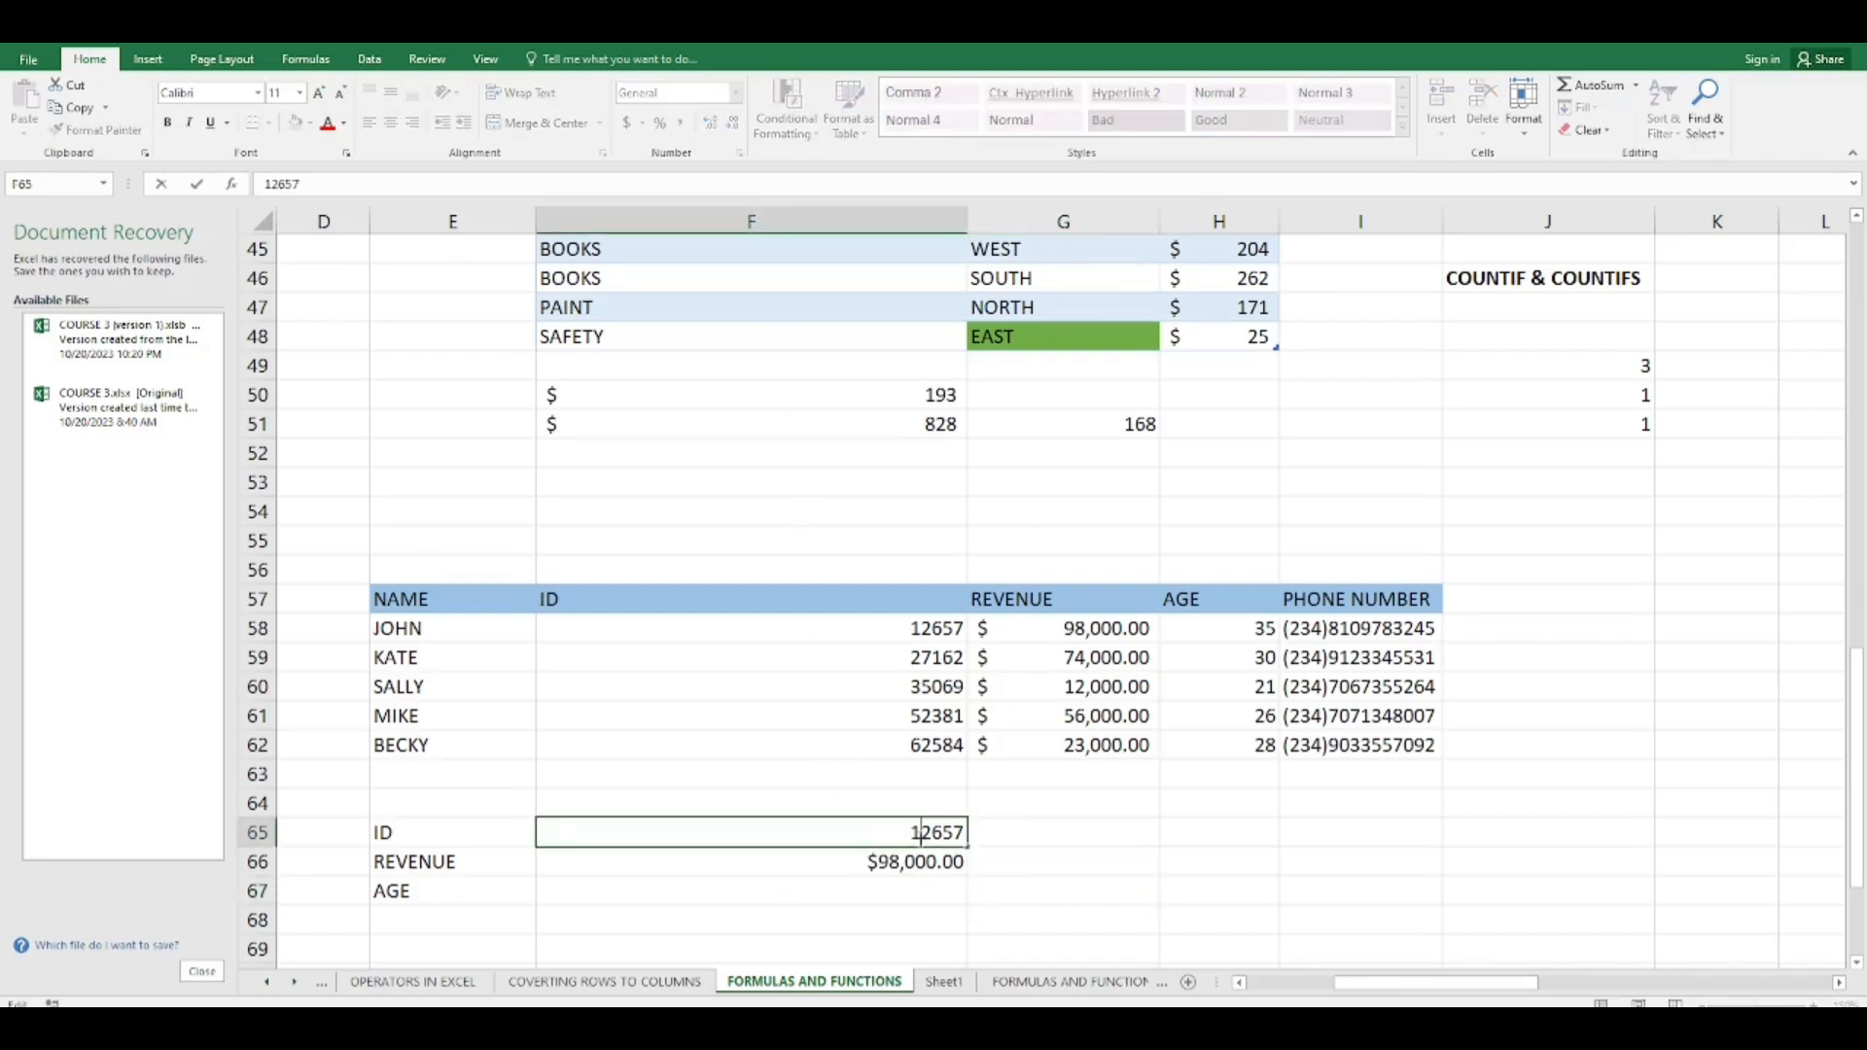
pyautogui.doubleClick(951, 834)
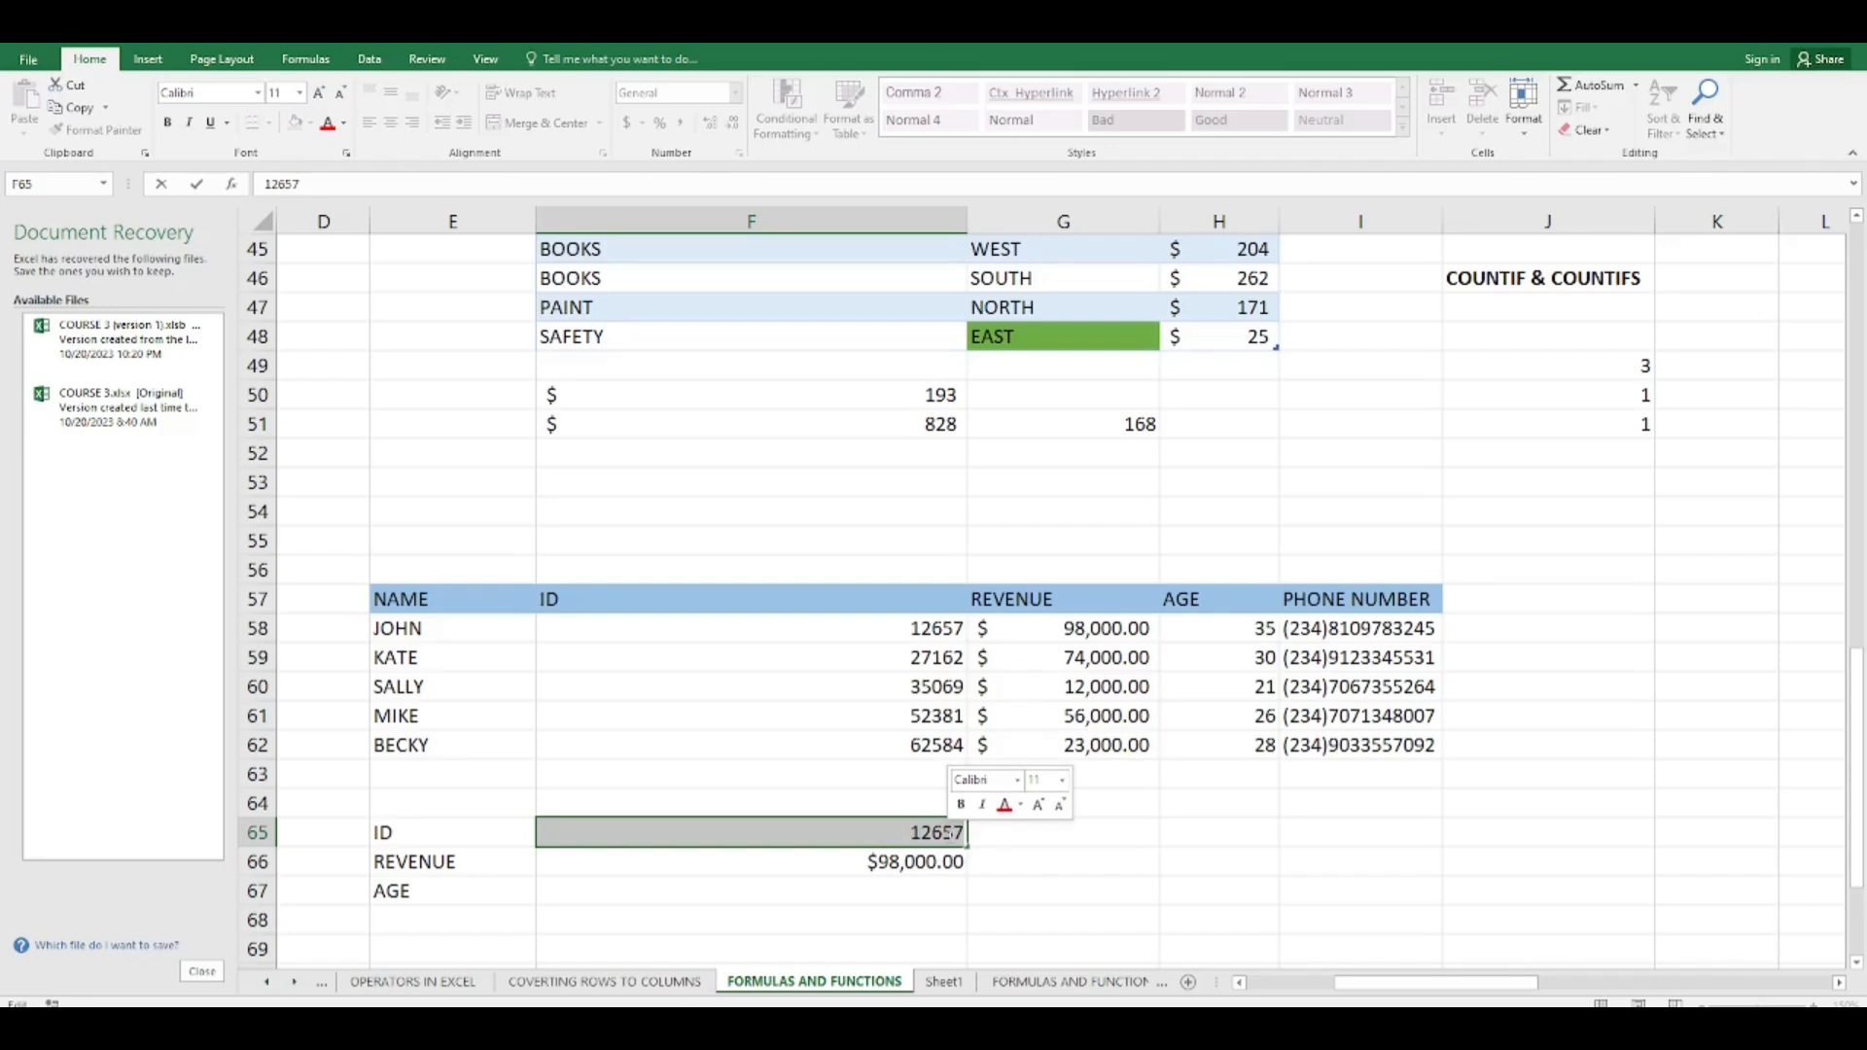
pyautogui.write('62')
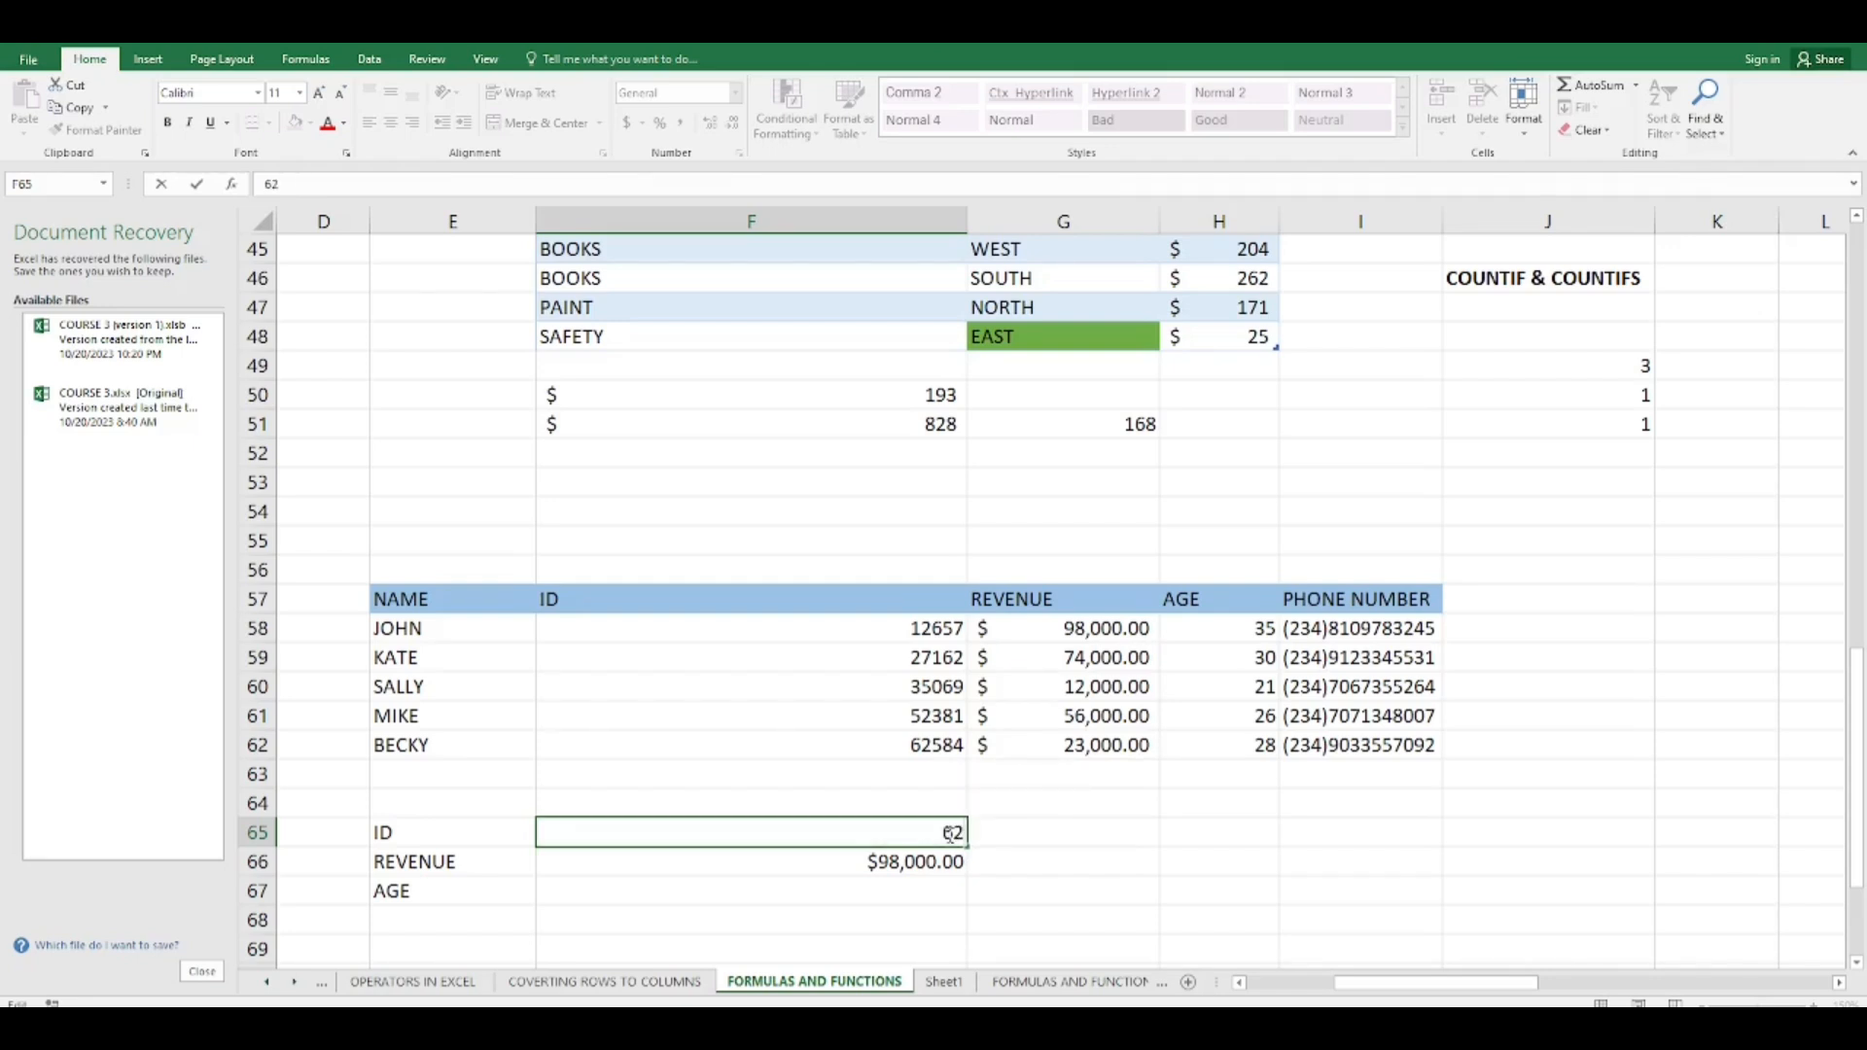
pyautogui.write('3')
pyautogui.press('BackSpace')
pyautogui.write('584')
pyautogui.press('Return')
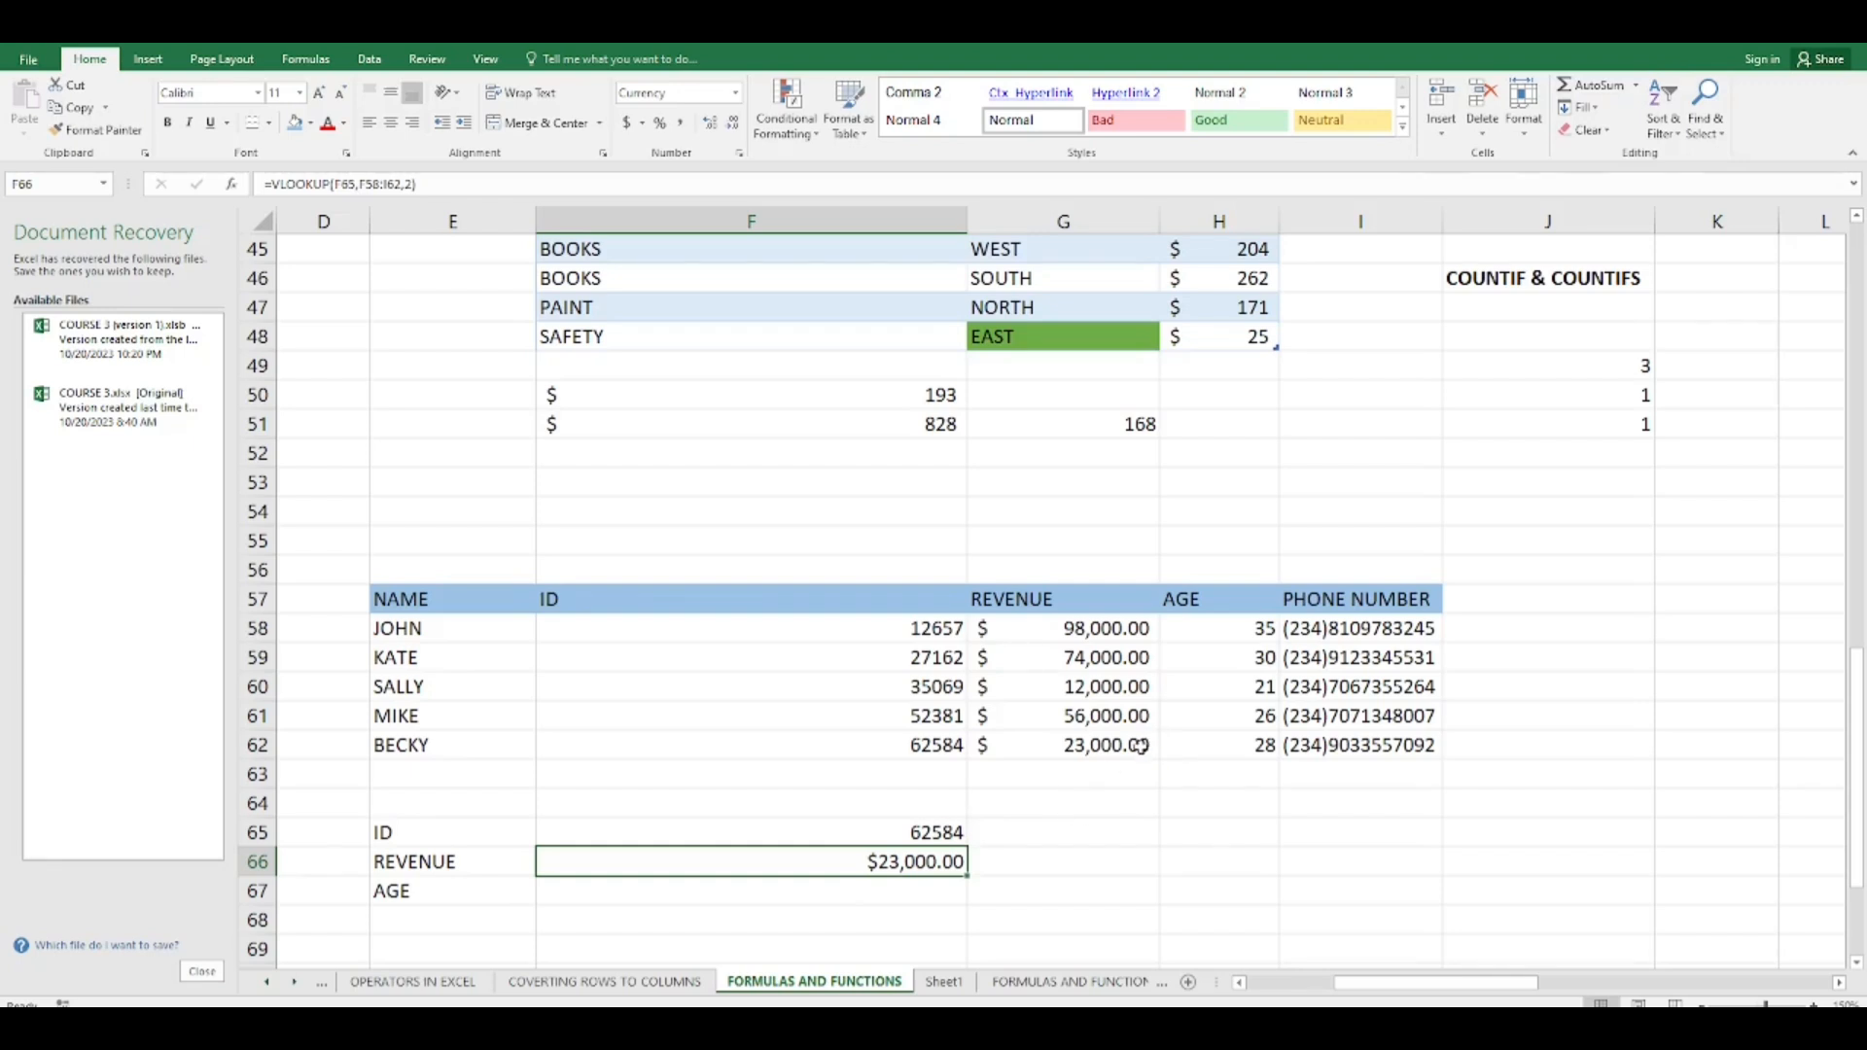
# Insert the VLOOKUP function in age cell F67 with F65 as its lookup value.
pyautogui.click(761, 892)
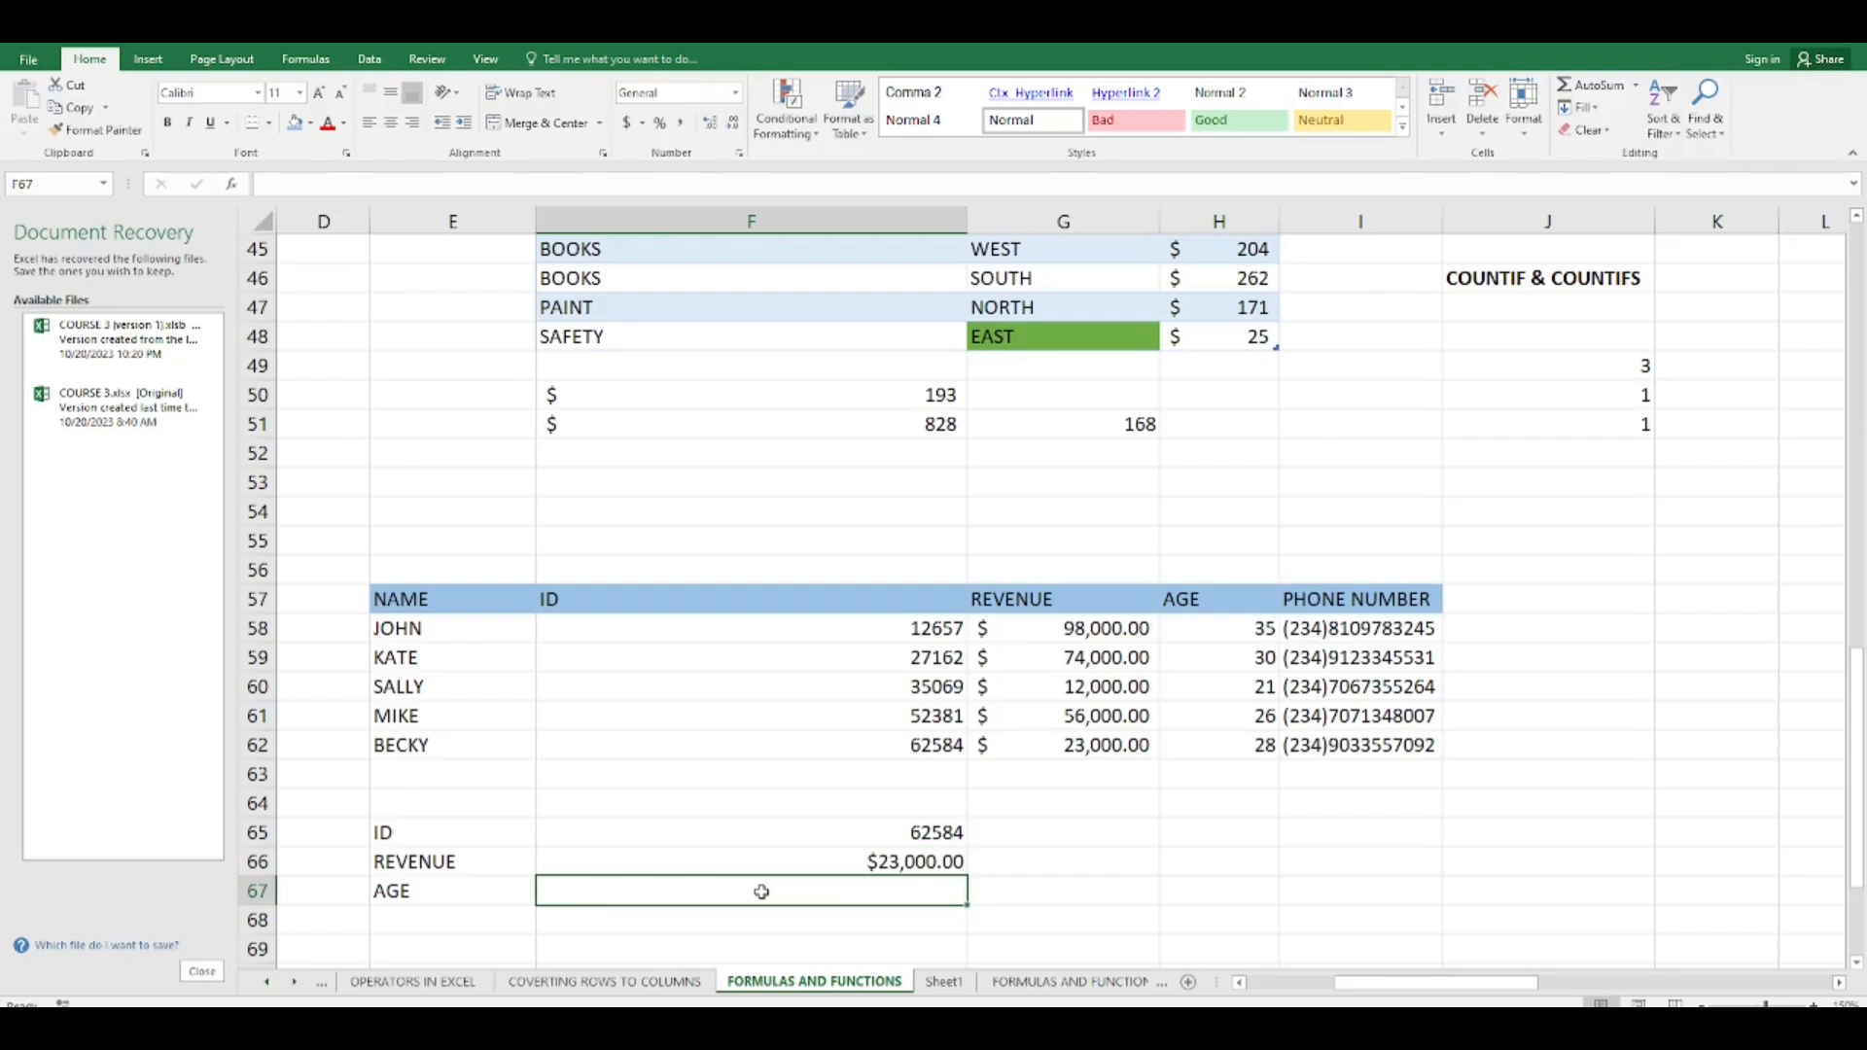
pyautogui.click(238, 186)
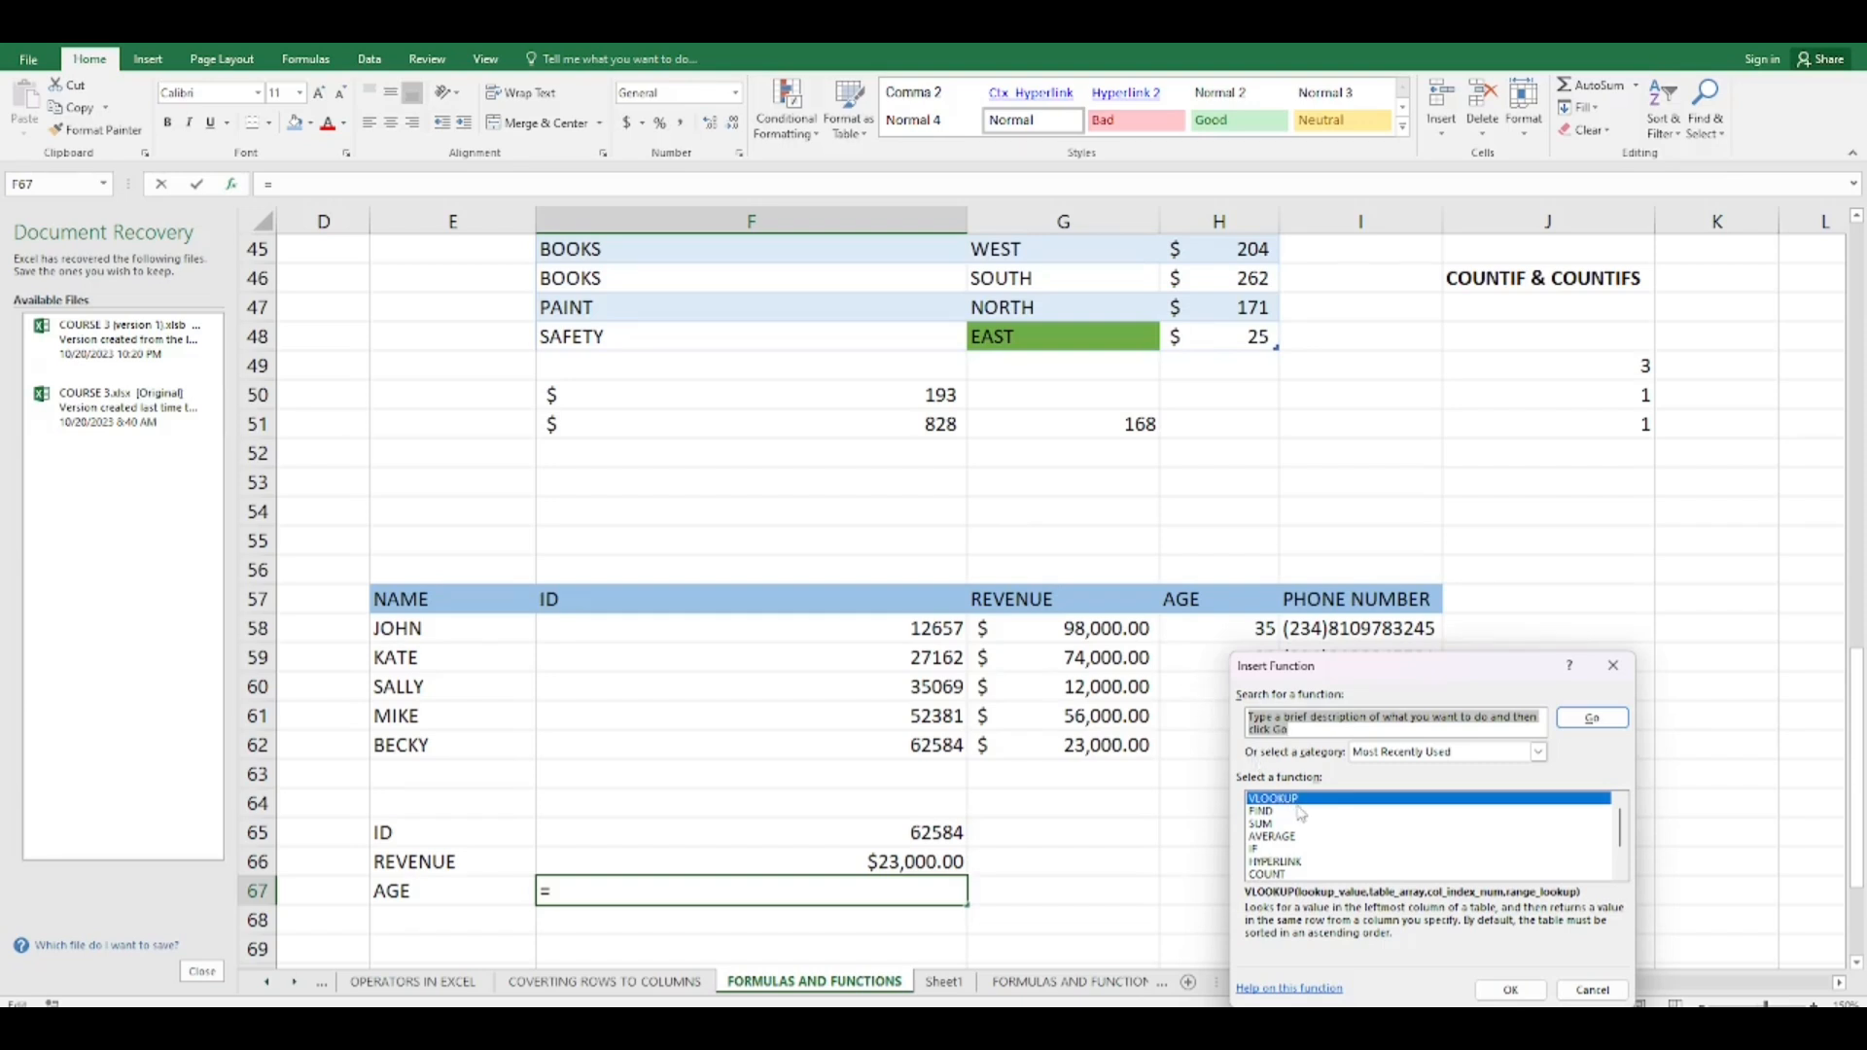
pyautogui.click(1512, 992)
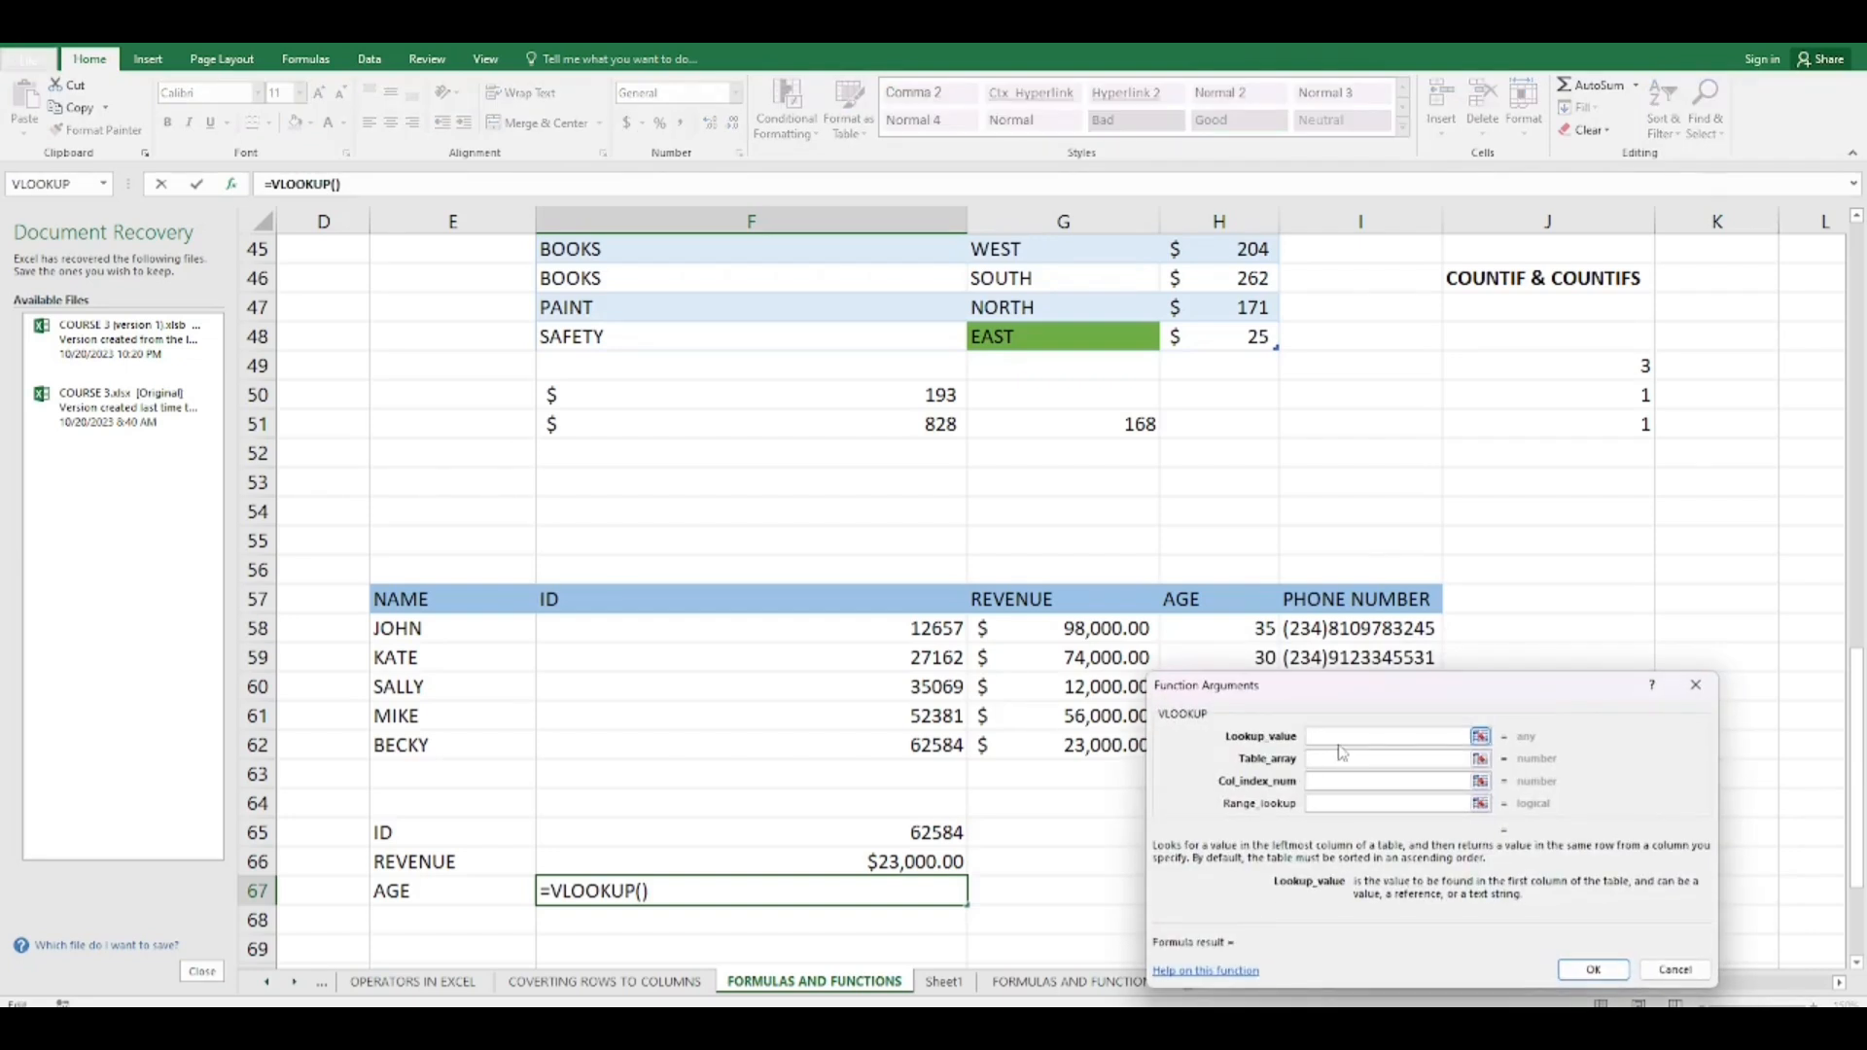
pyautogui.click(892, 833)
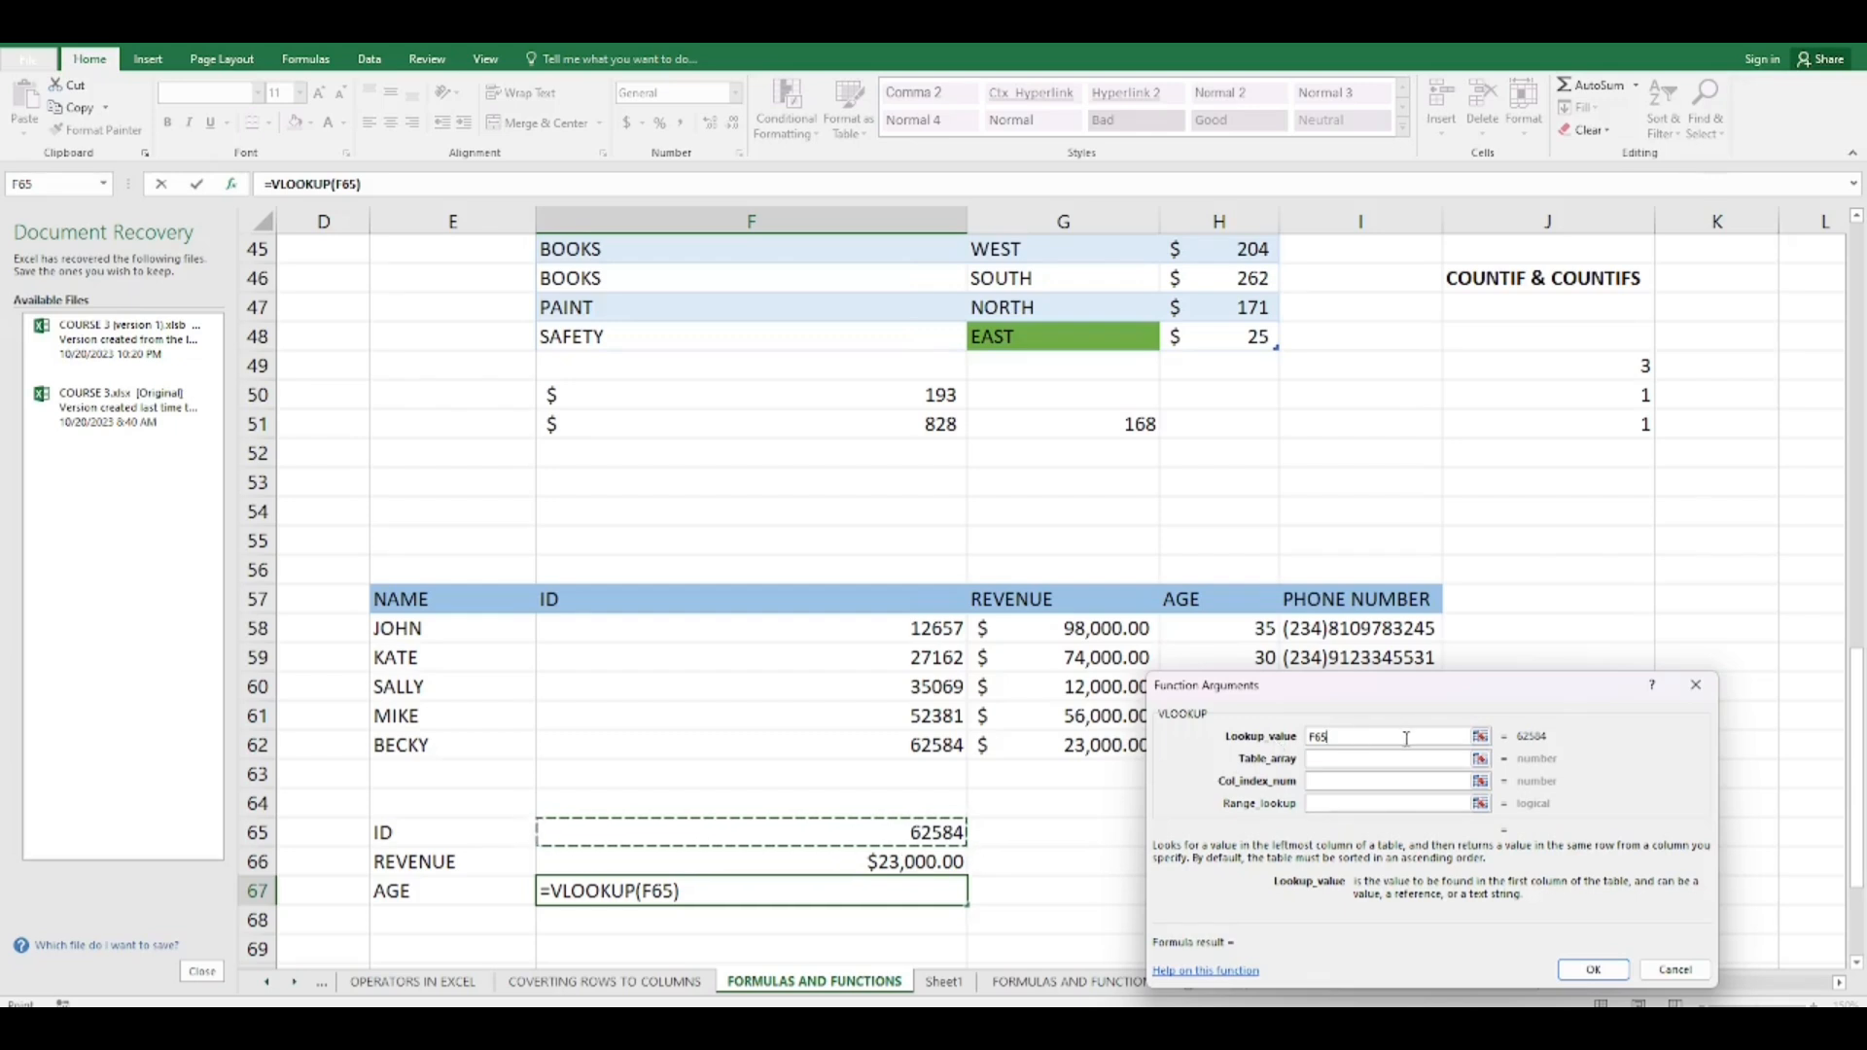
# Set the age VLOOKUP's table array to F58:I62, column index to 3 and range lookup to FALSE, and complete the formula.
pyautogui.click(1380, 762)
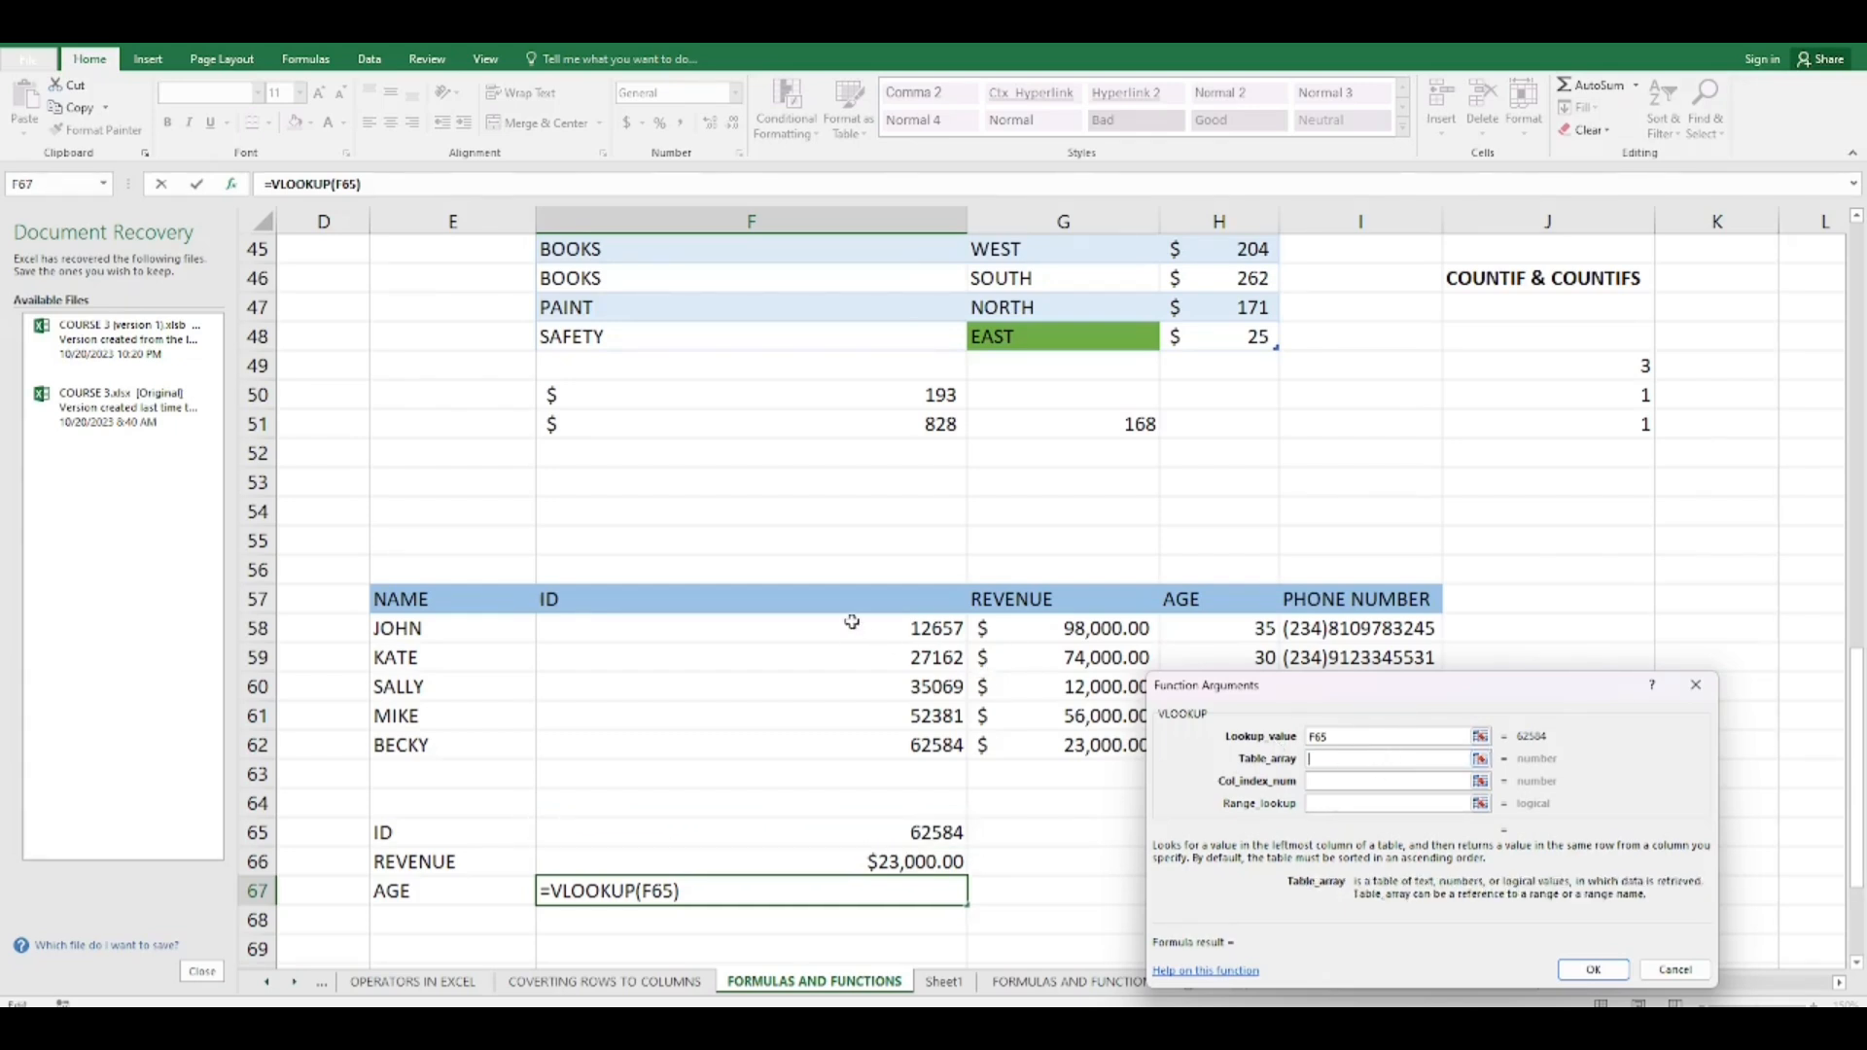
pyautogui.moveTo(859, 627); pyautogui.dragTo(1362, 745)
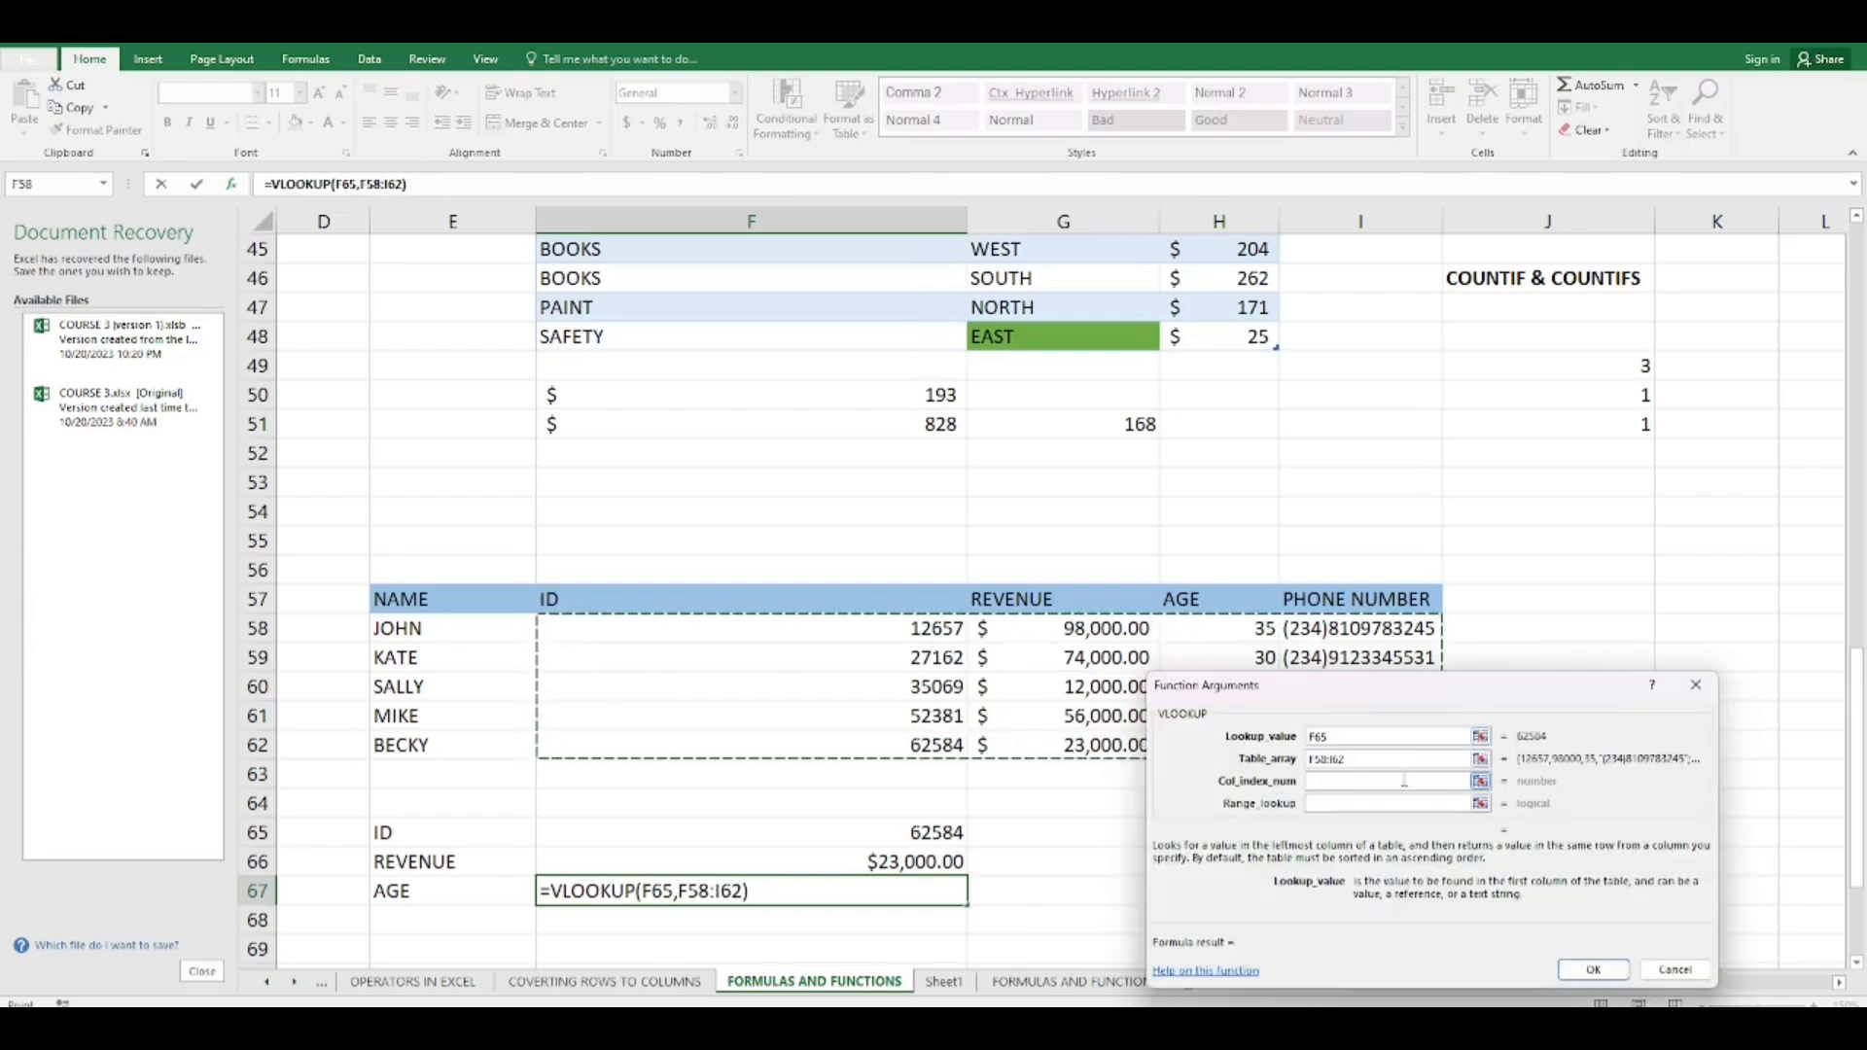
pyautogui.click(1401, 783)
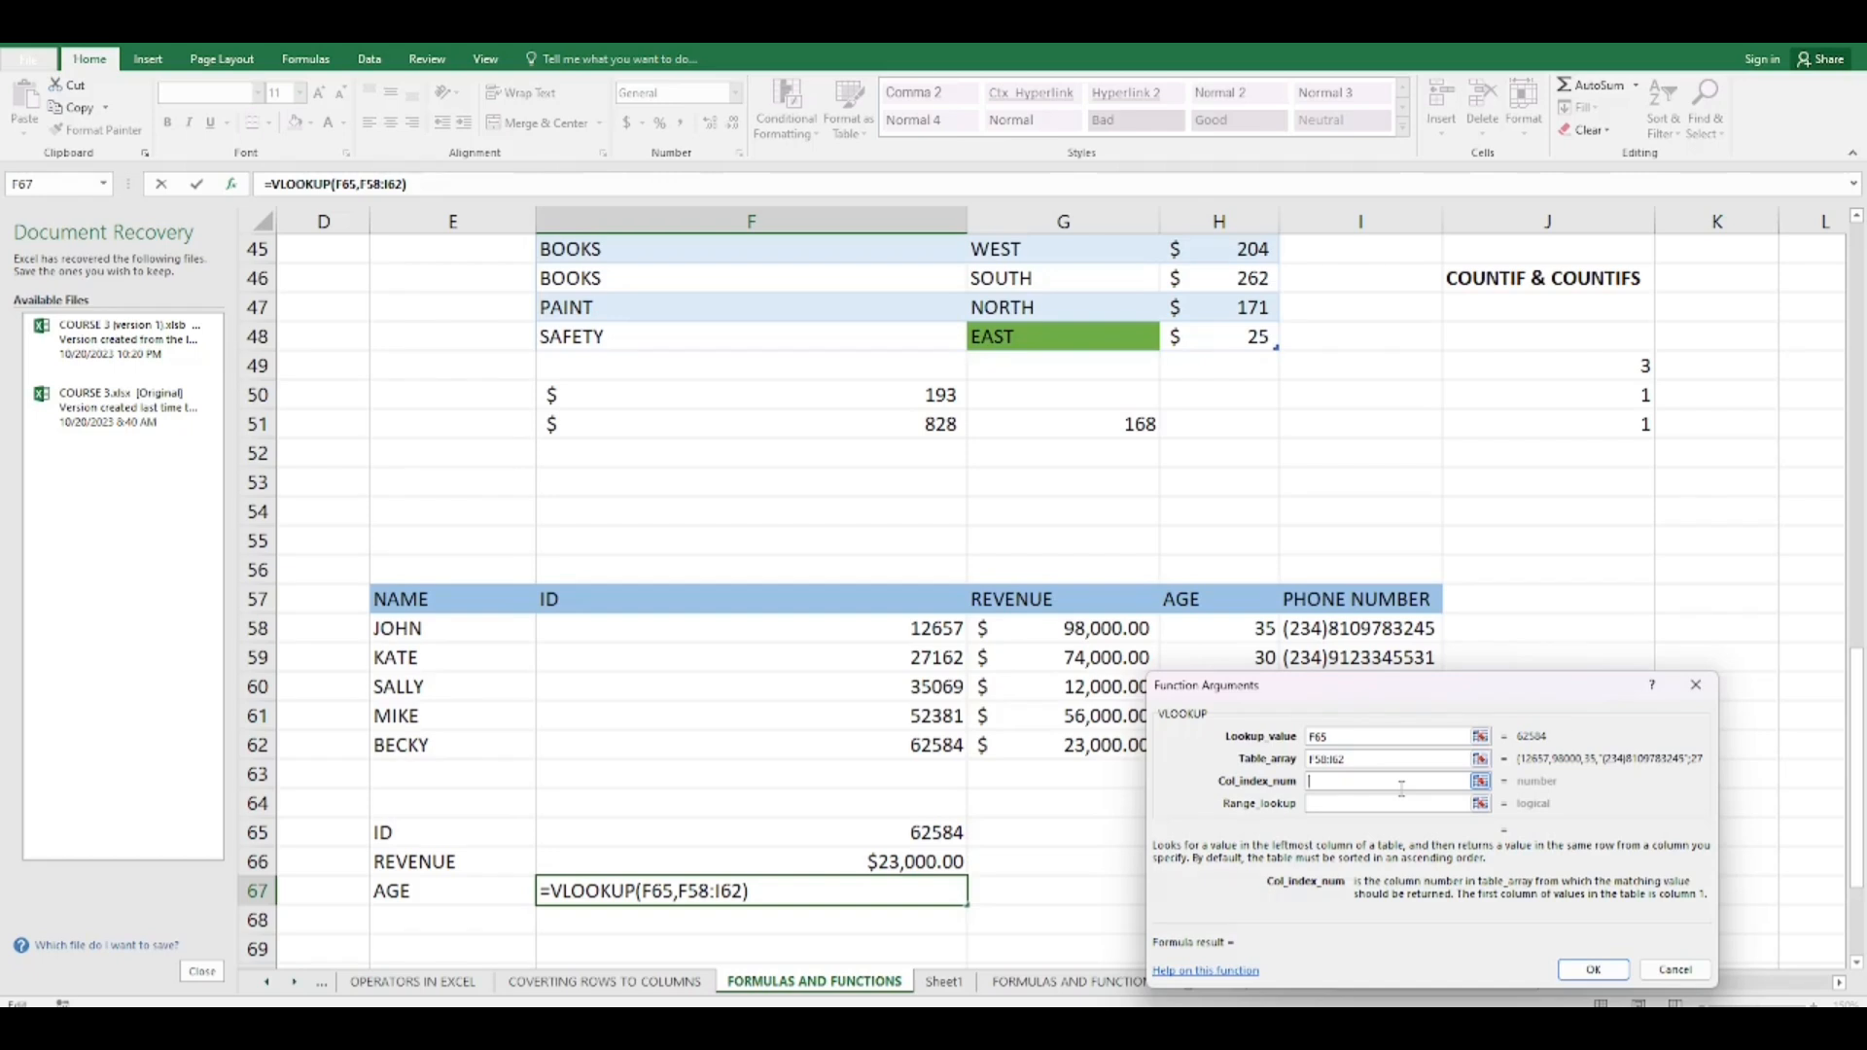
pyautogui.write('3')
pyautogui.click(1381, 805)
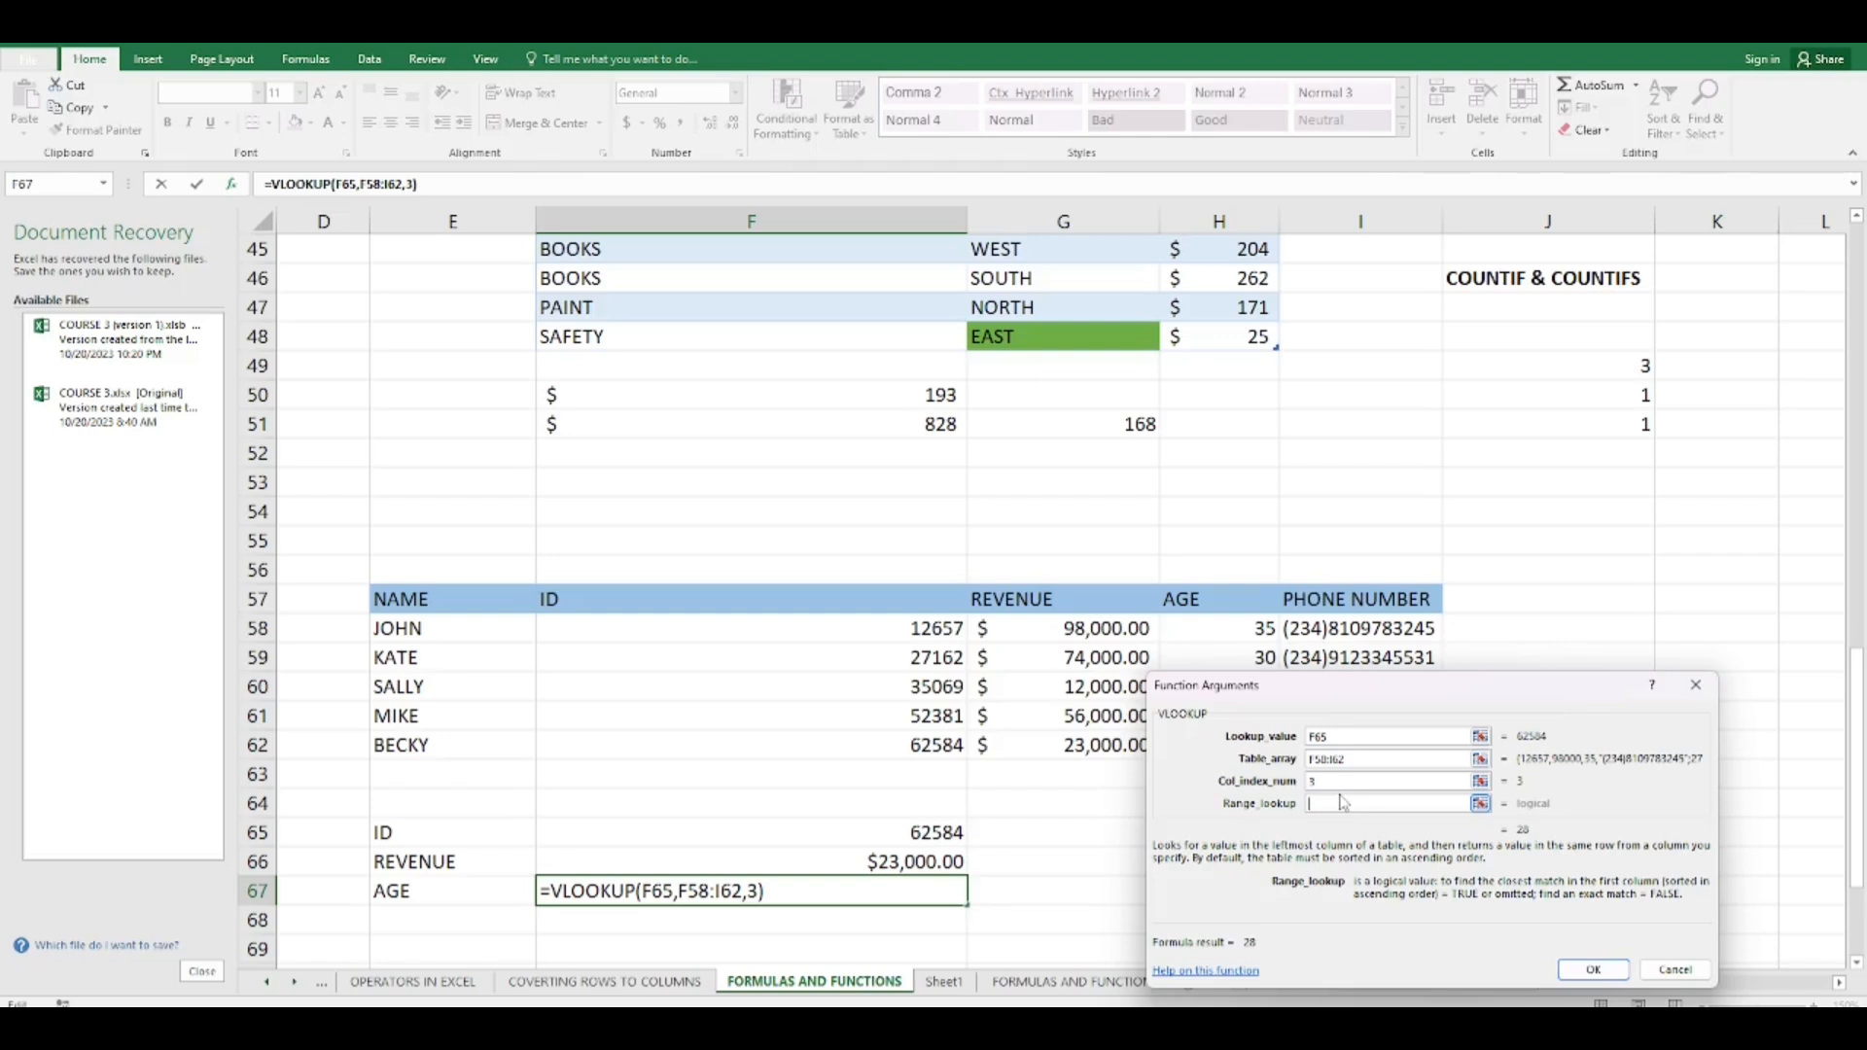
pyautogui.write('false')
pyautogui.press('Return')
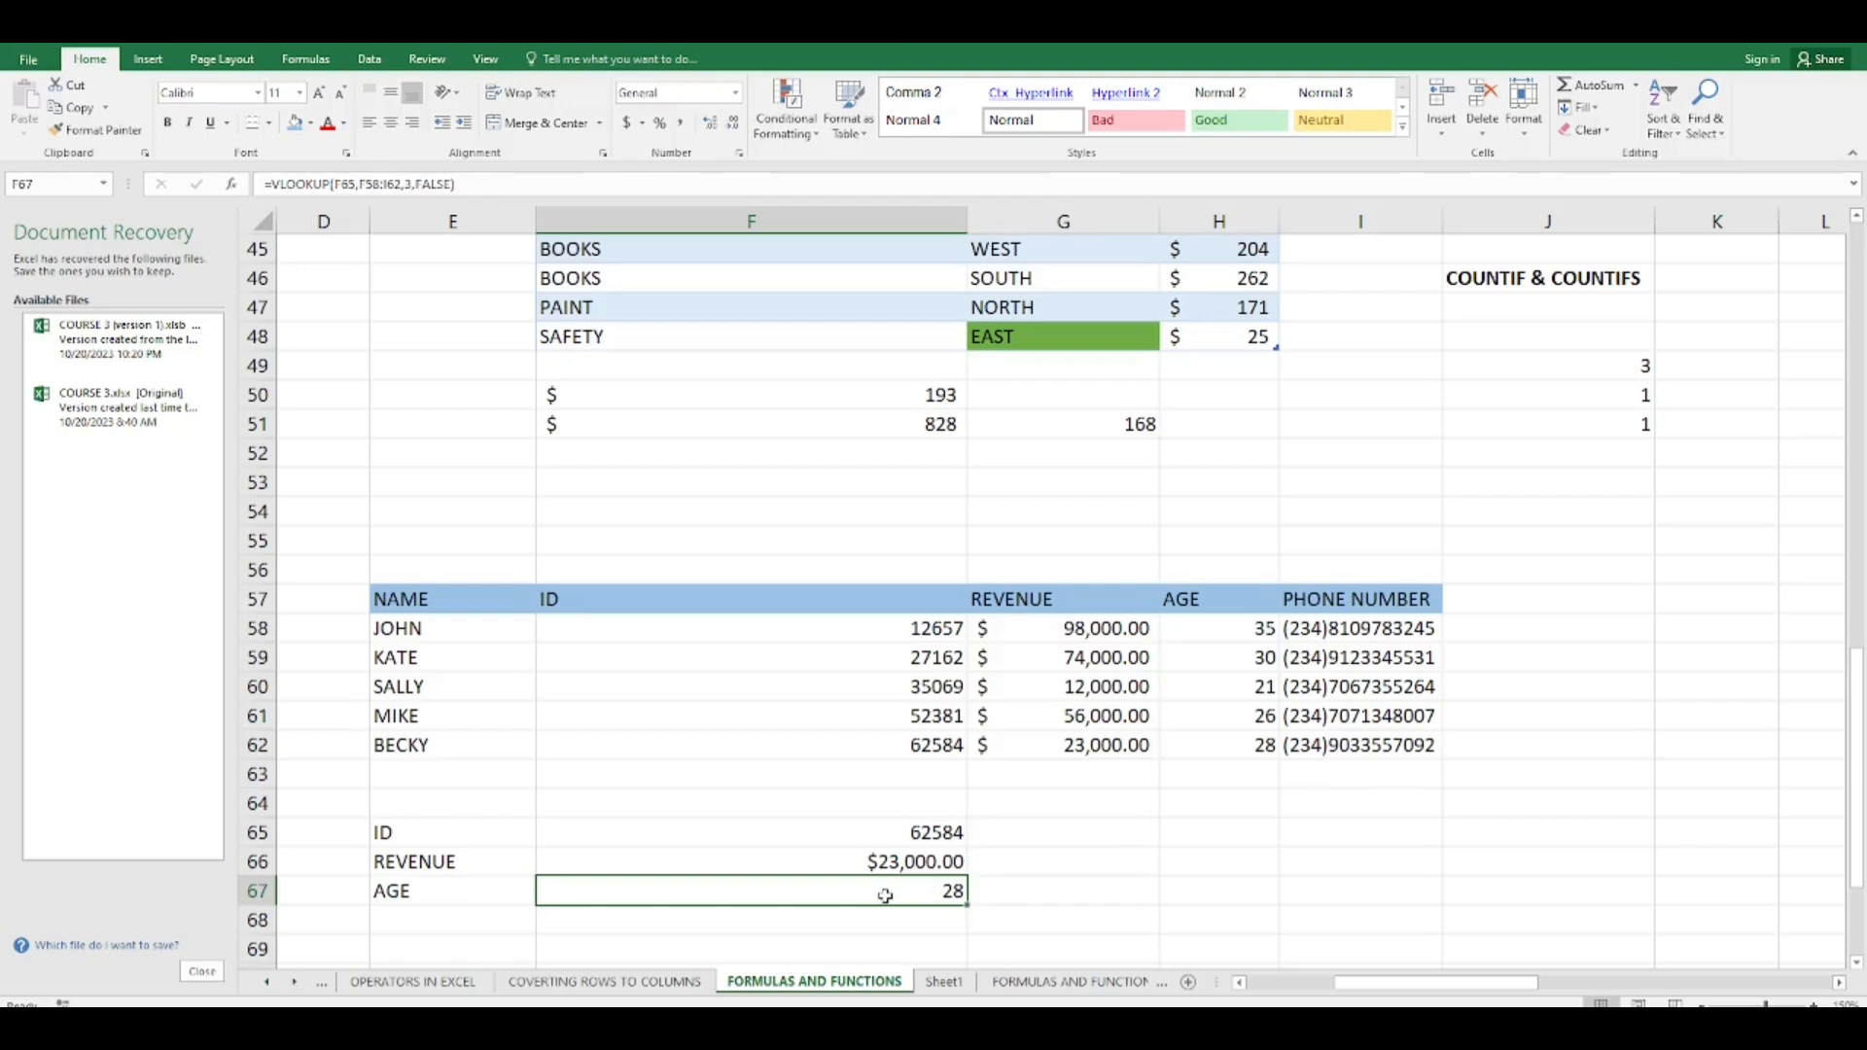
# Compare the age result in F67 and the lookup ID in F65 with the table IDs in F58 and F62.
pyautogui.click(1009, 898)
pyautogui.click(939, 900)
pyautogui.click(890, 745)
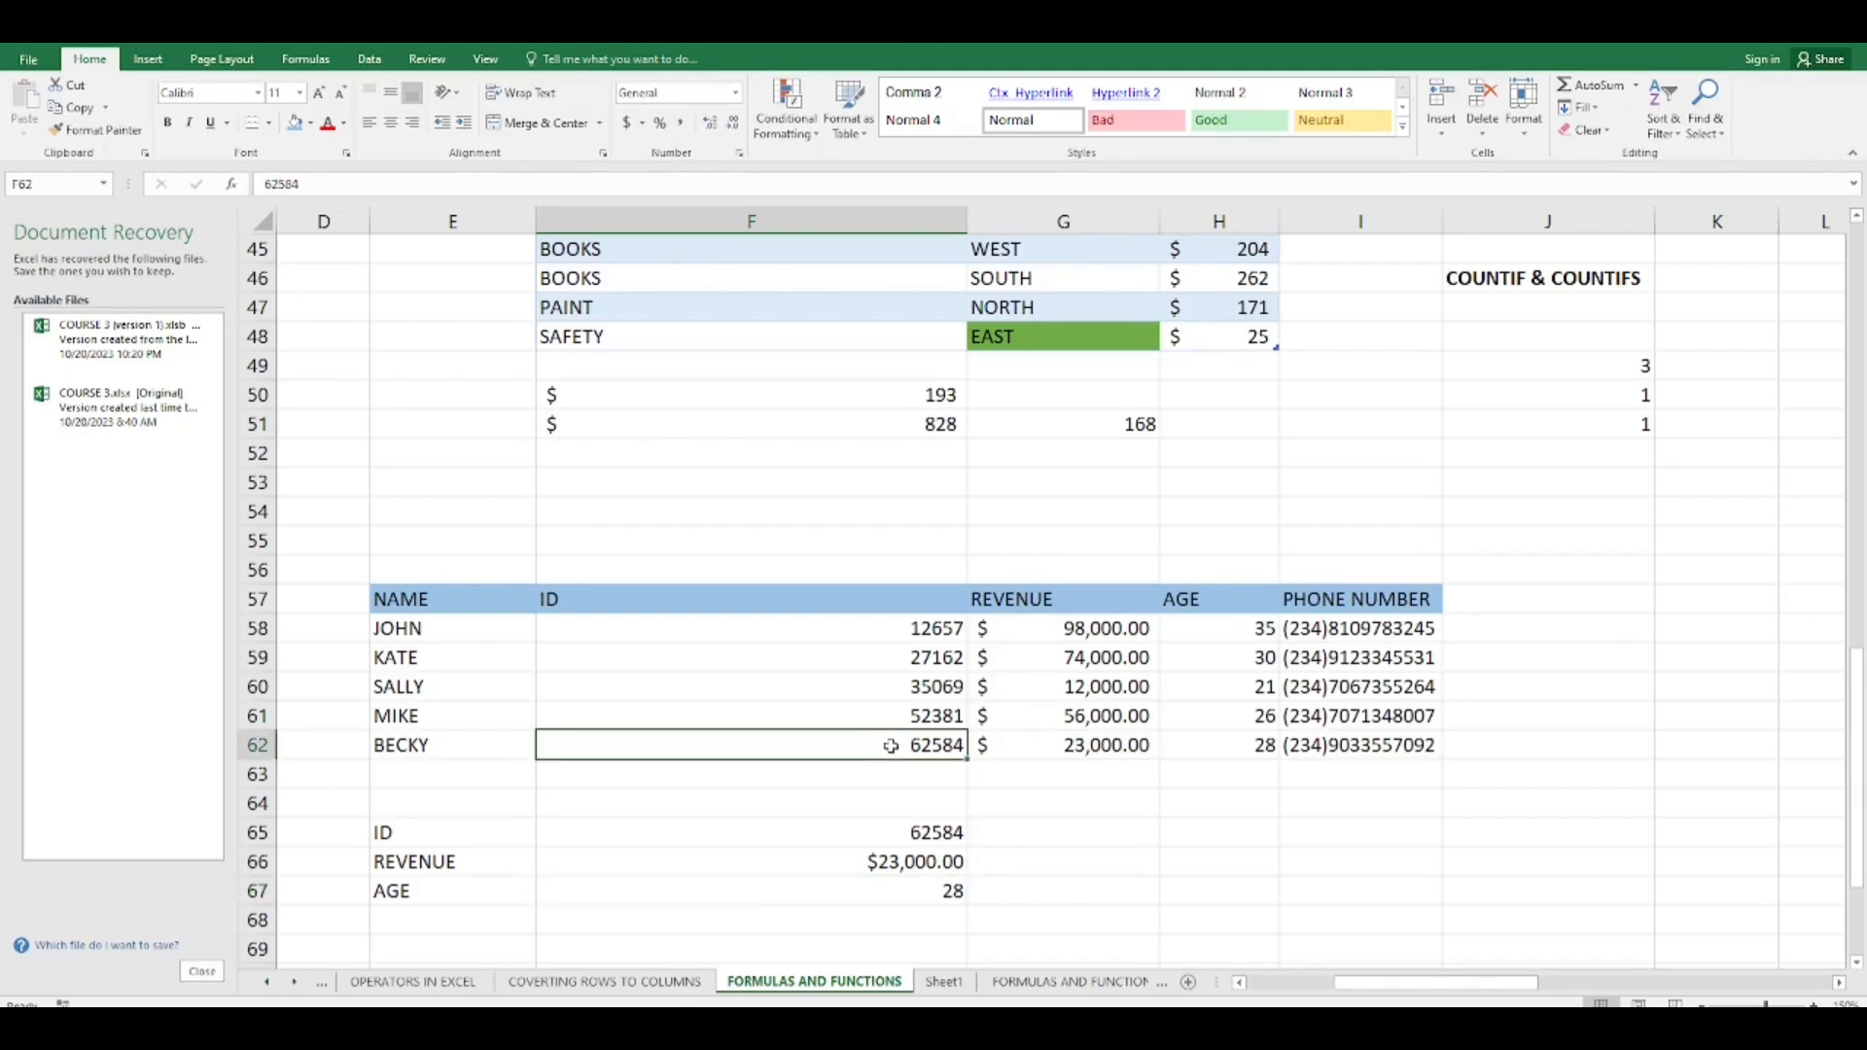
pyautogui.click(855, 892)
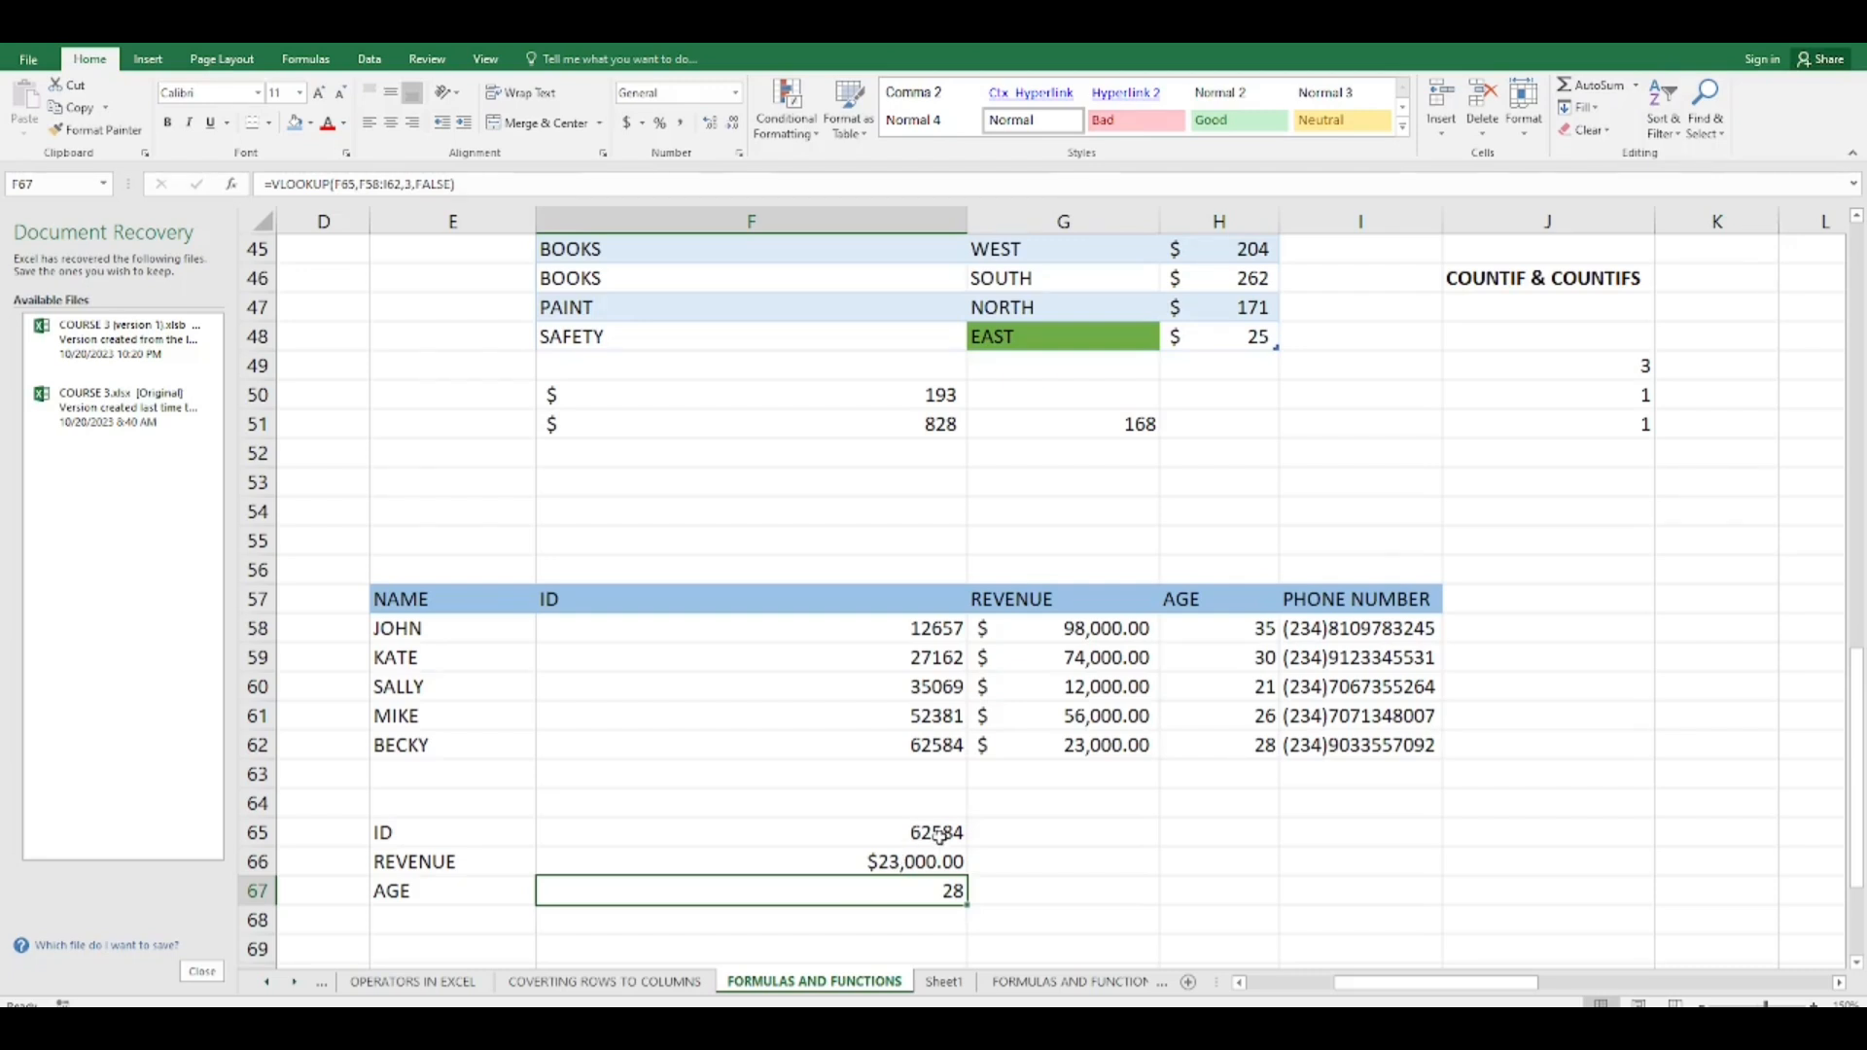
pyautogui.press('Up')
pyautogui.press('Up')
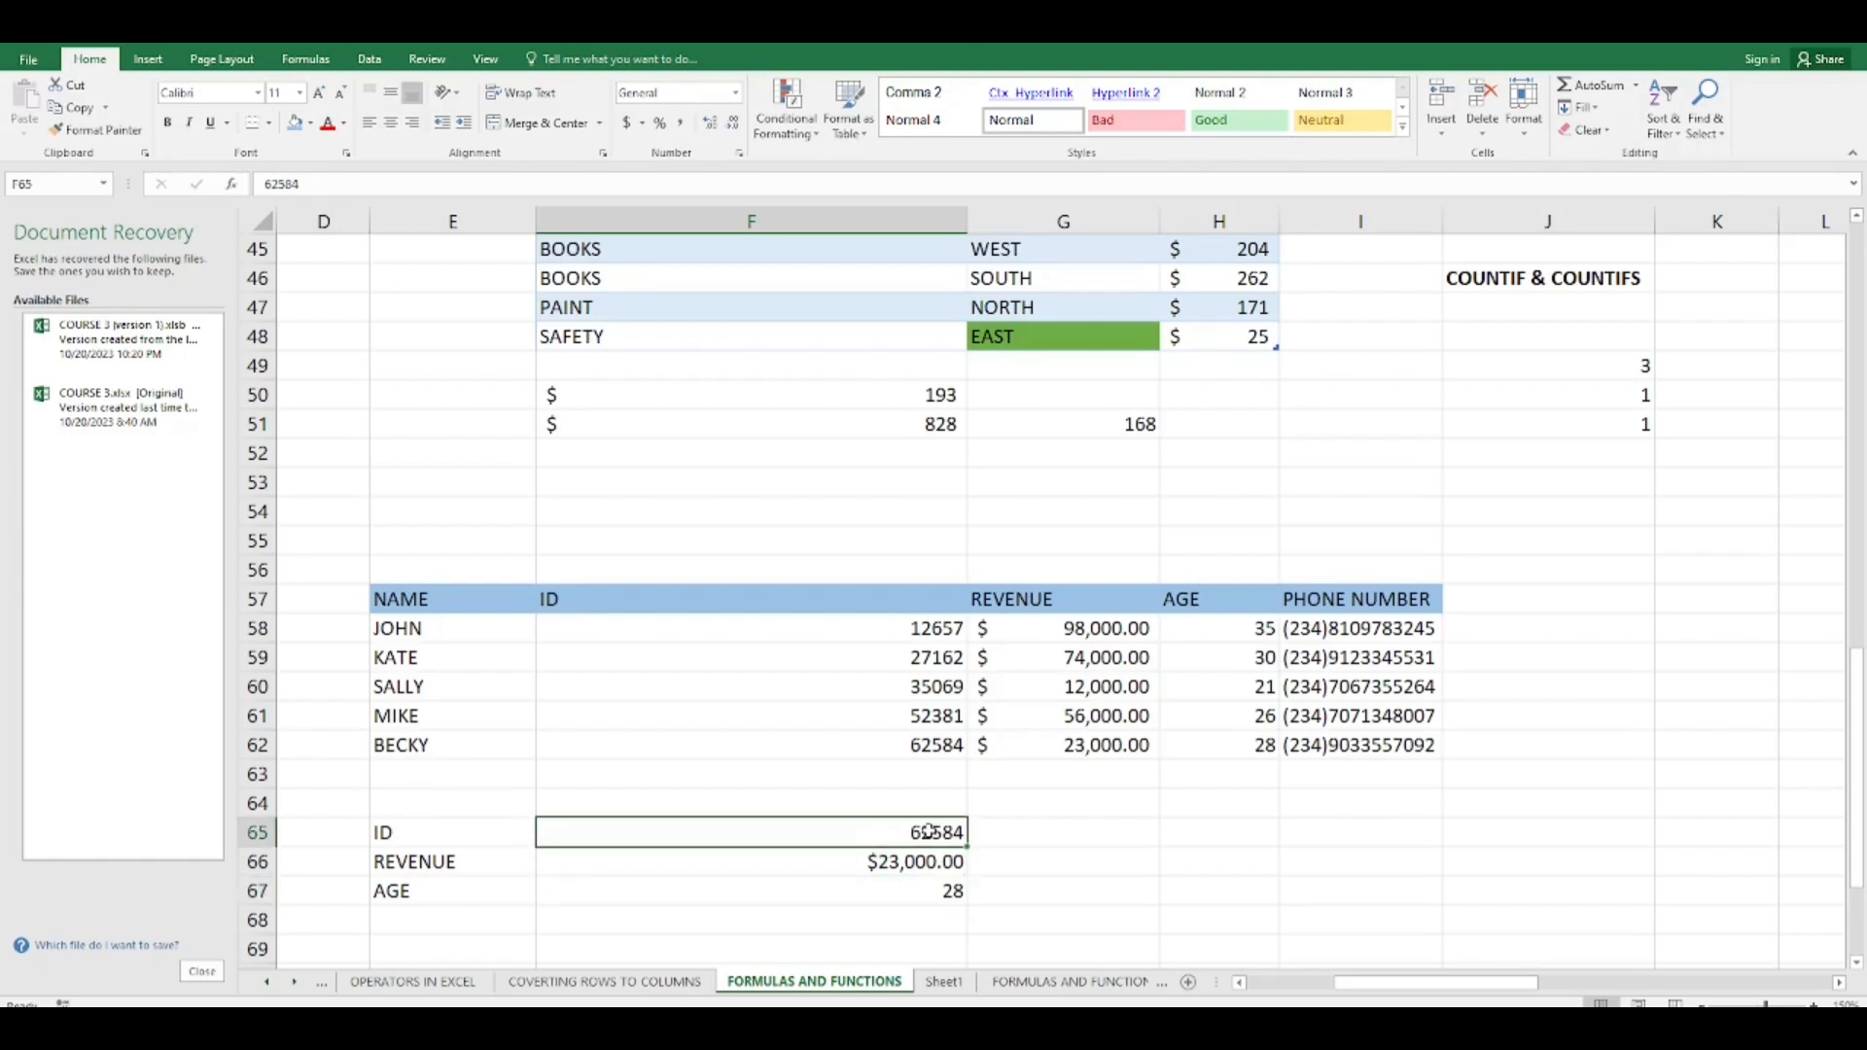
pyautogui.click(934, 633)
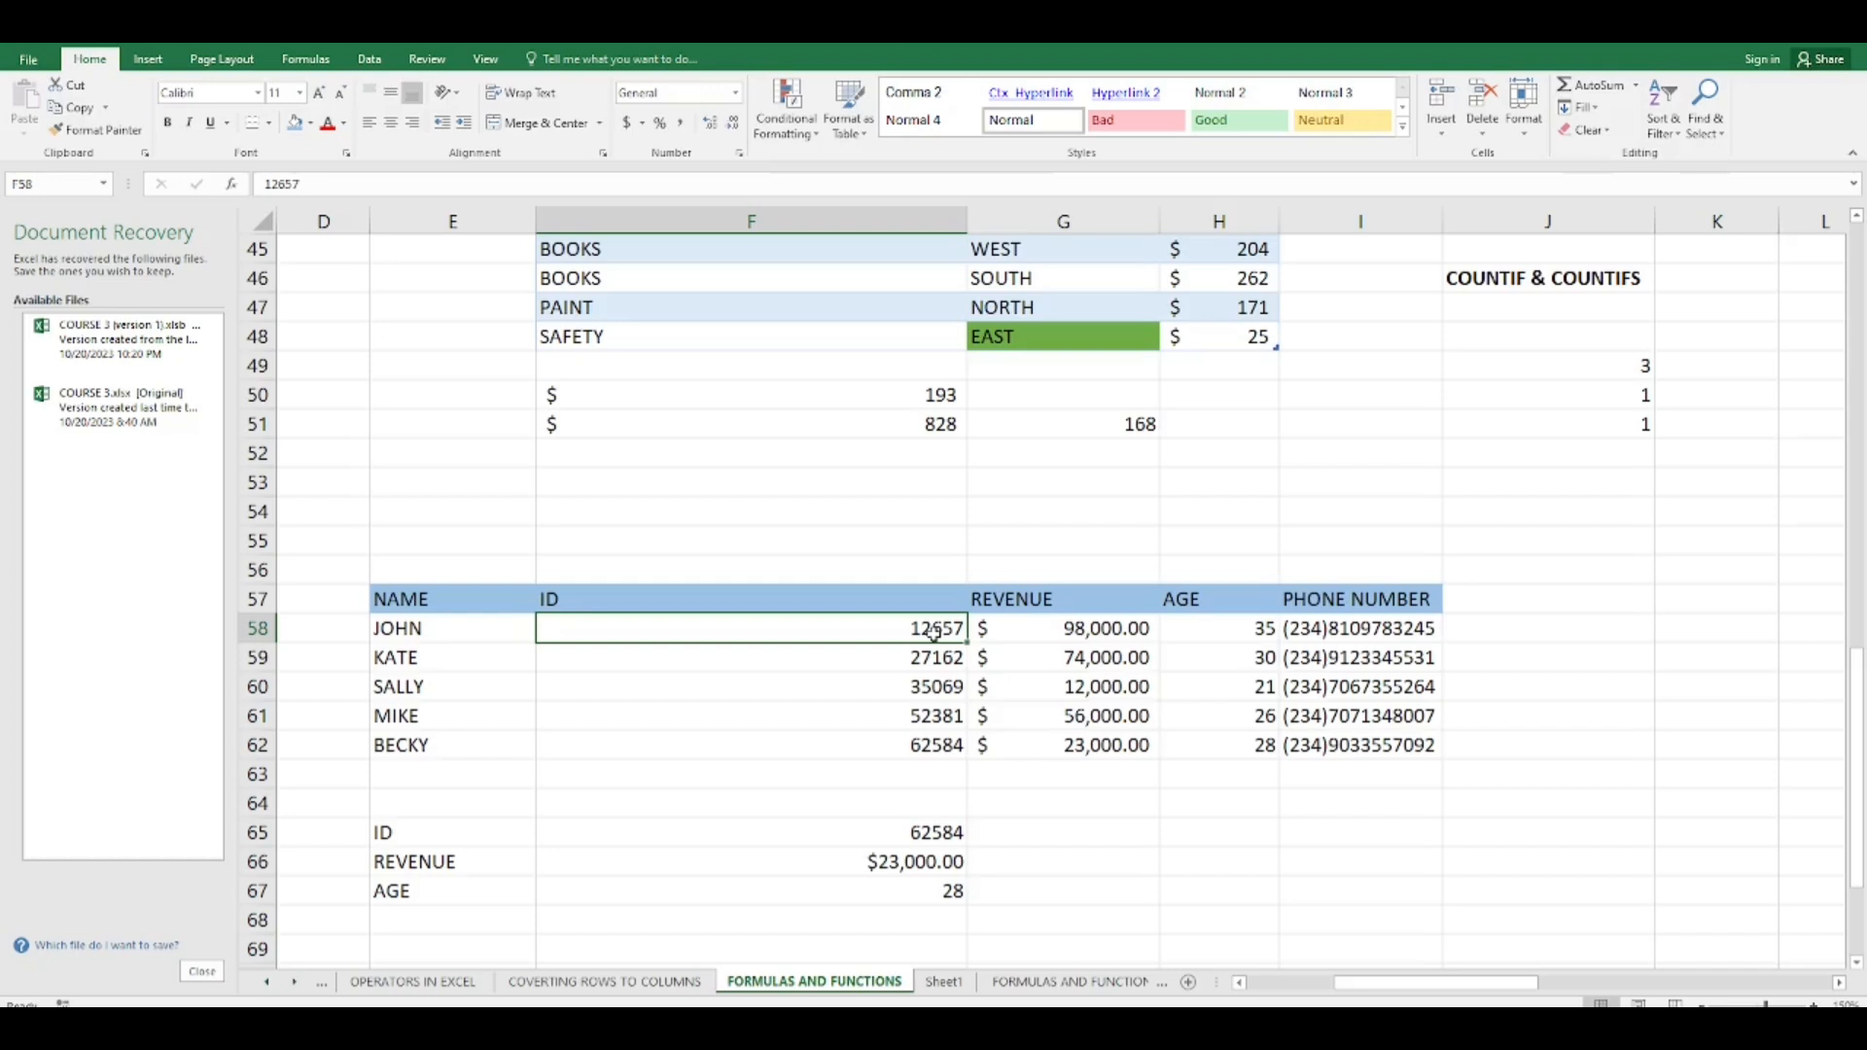
pyautogui.click(932, 747)
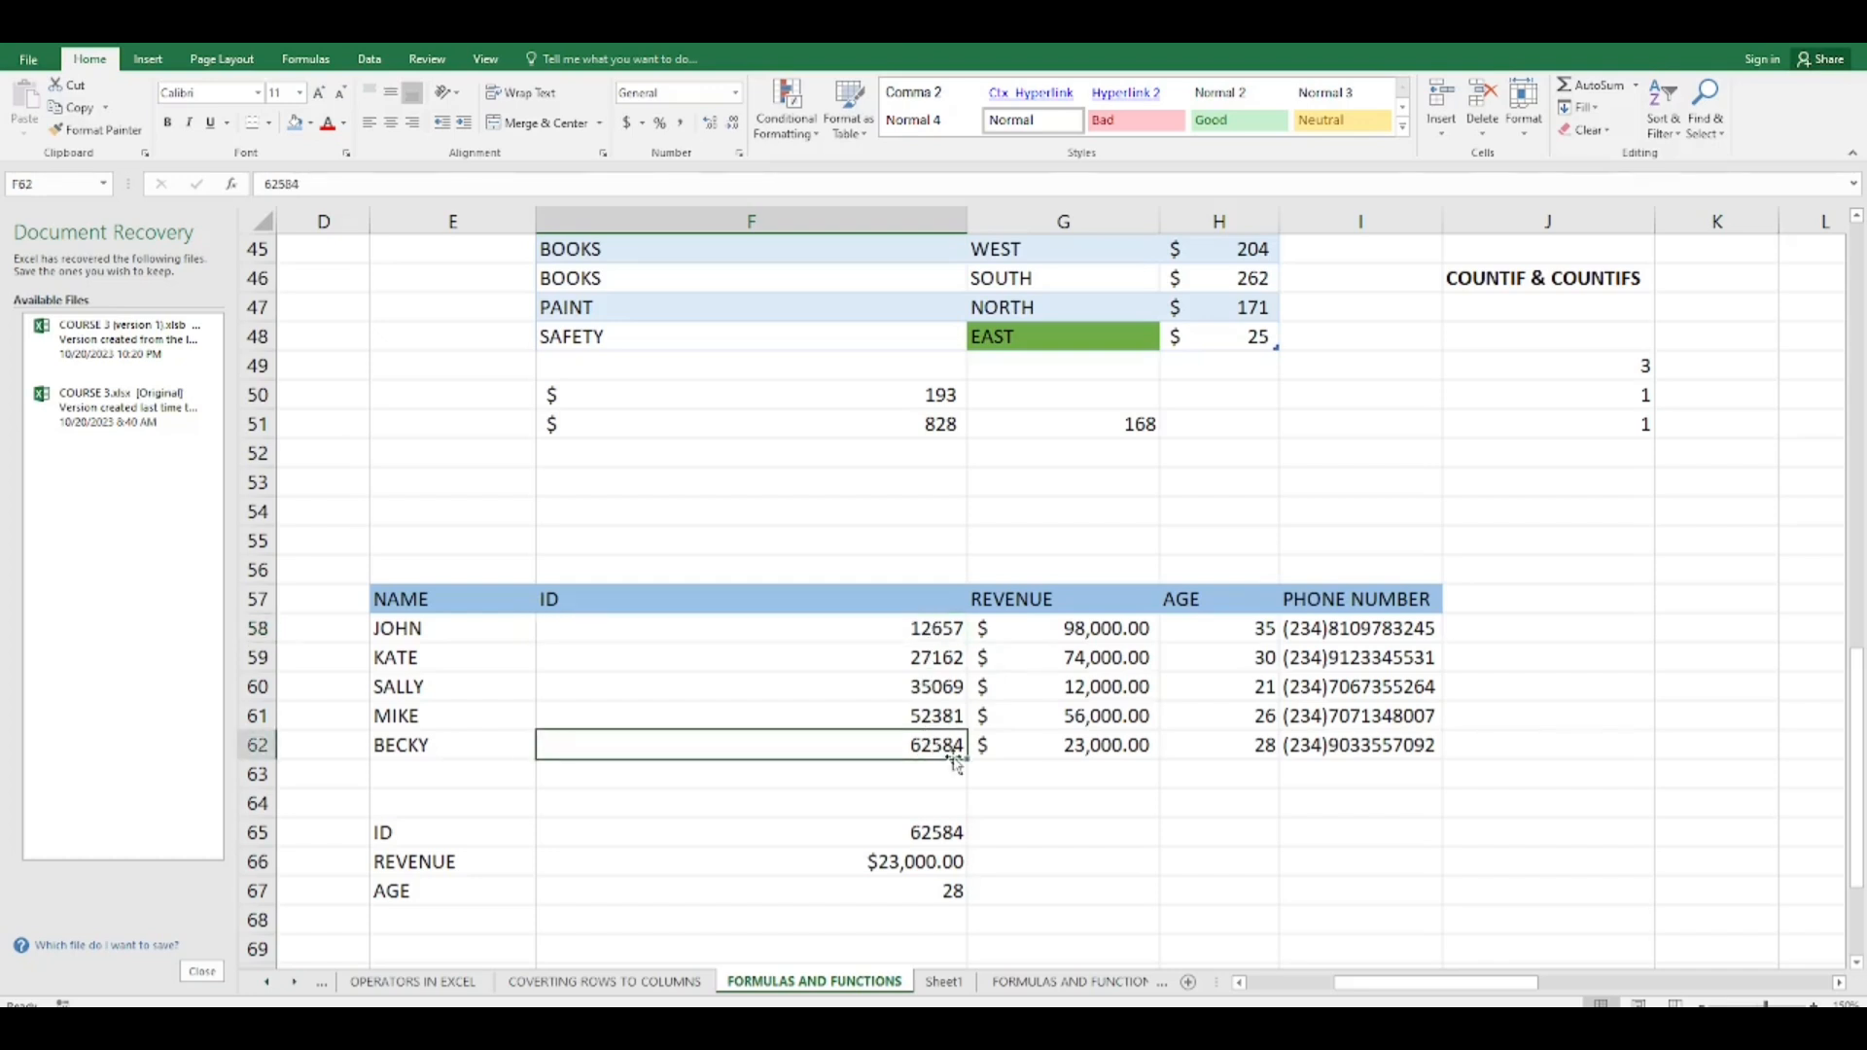
# Replace the first record's ID in F58 with the same ID as the last record in F62.
pyautogui.click(921, 627)
pyautogui.write('62')
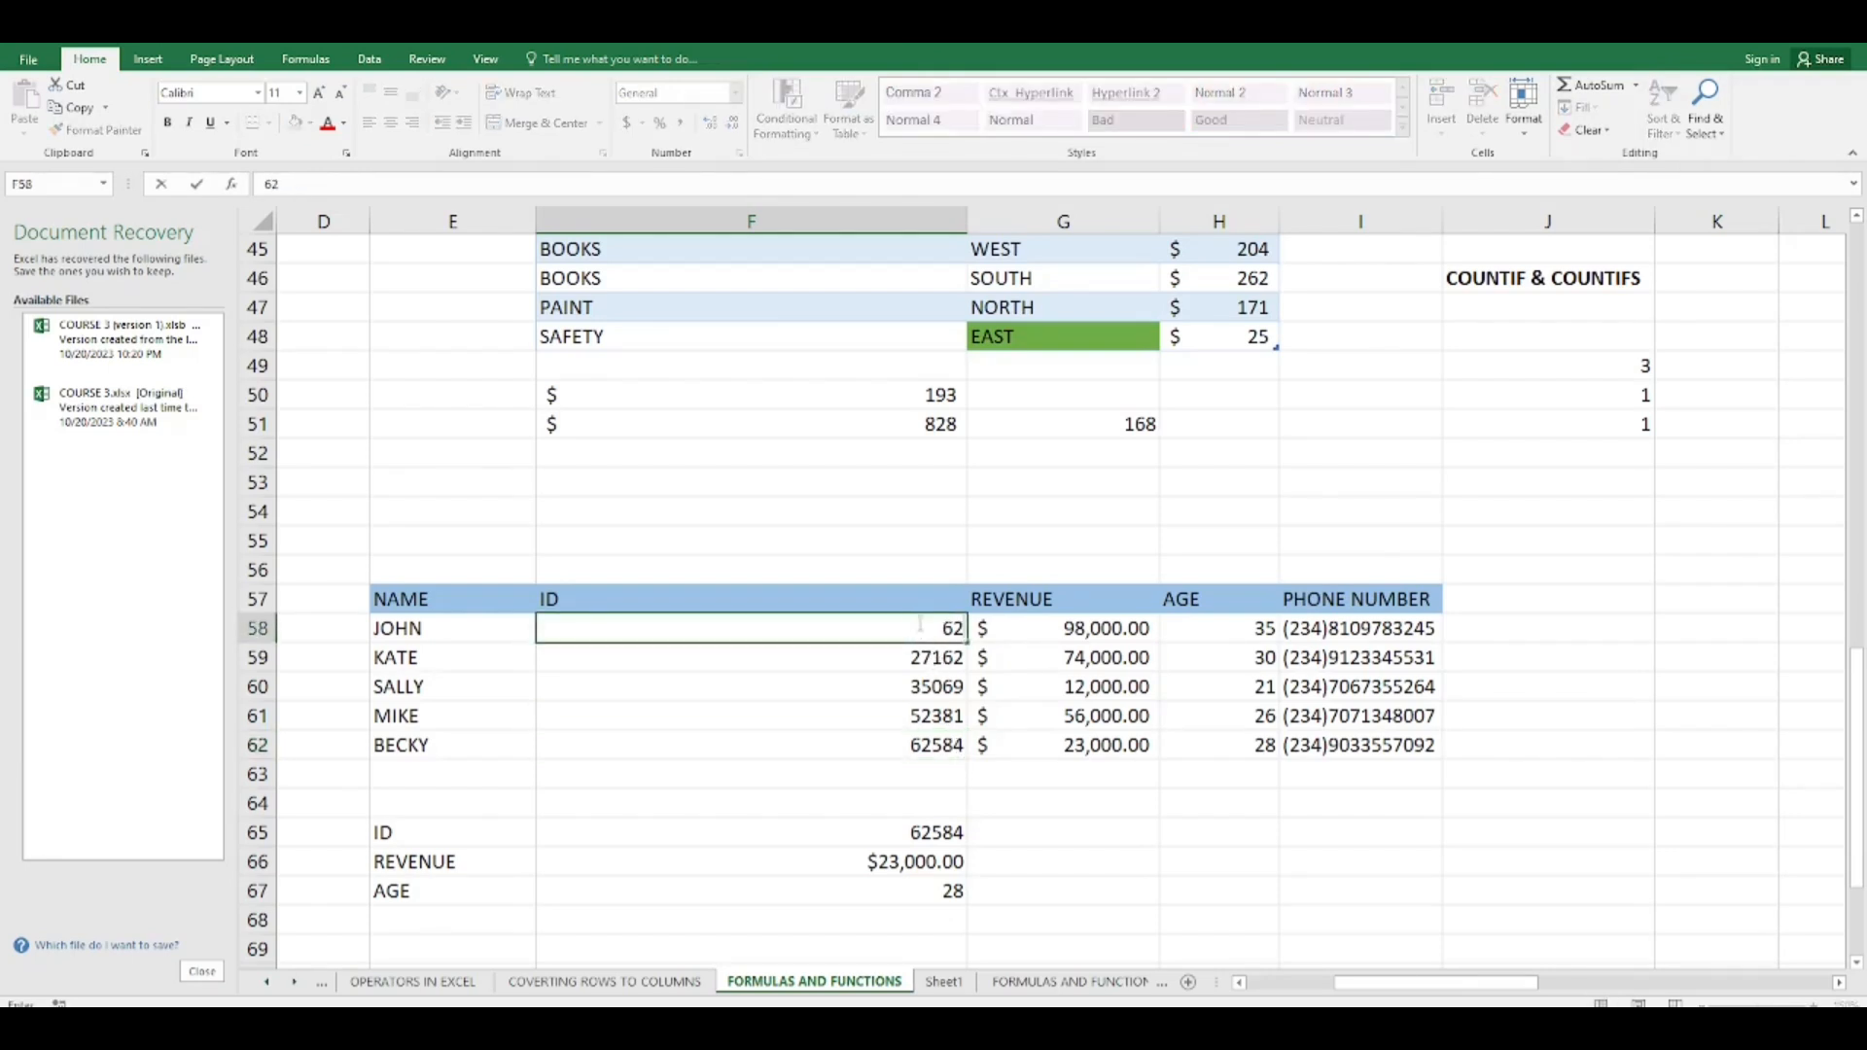
pyautogui.write('584')
pyautogui.press('Return')
# Replace the last record's ID in F62 with a new five-digit ID lower than the others.
pyautogui.click(920, 746)
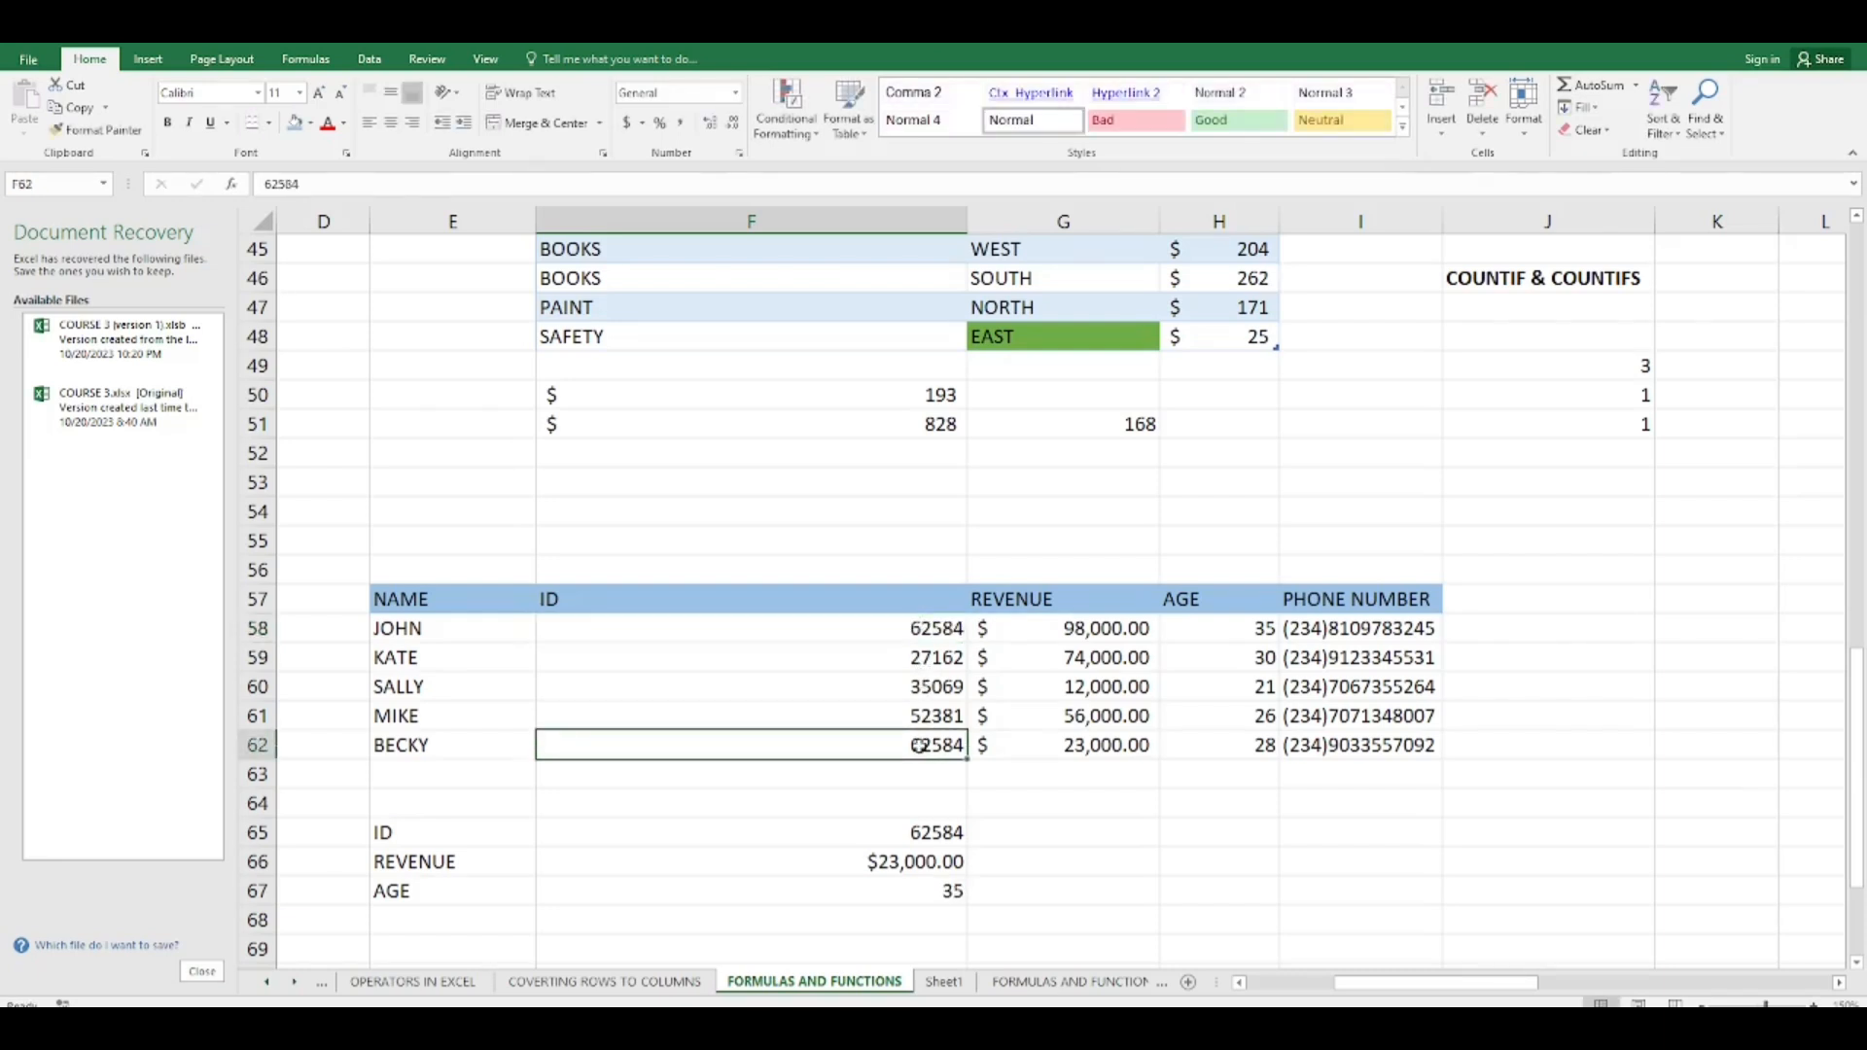
pyautogui.doubleClick(920, 746)
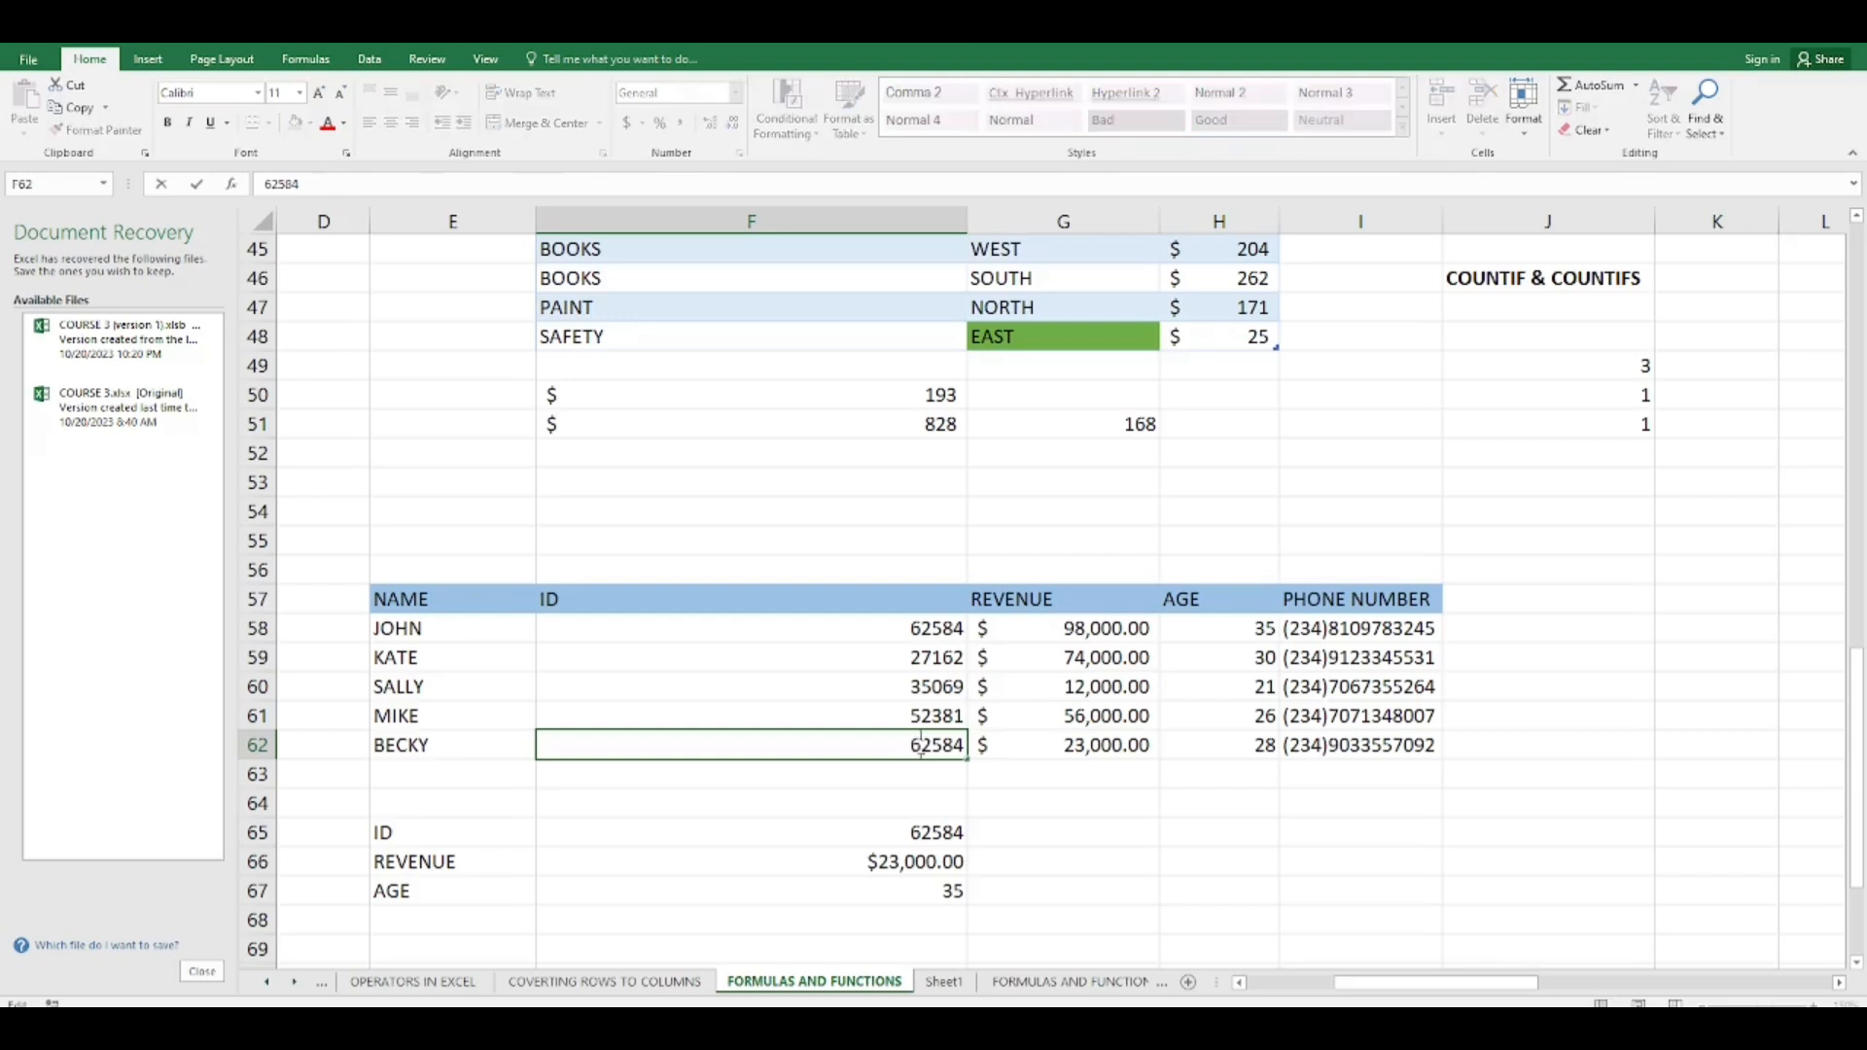
pyautogui.doubleClick(920, 746)
pyautogui.write('12856\\')
pyautogui.press('BackSpace')
pyautogui.click(726, 708)
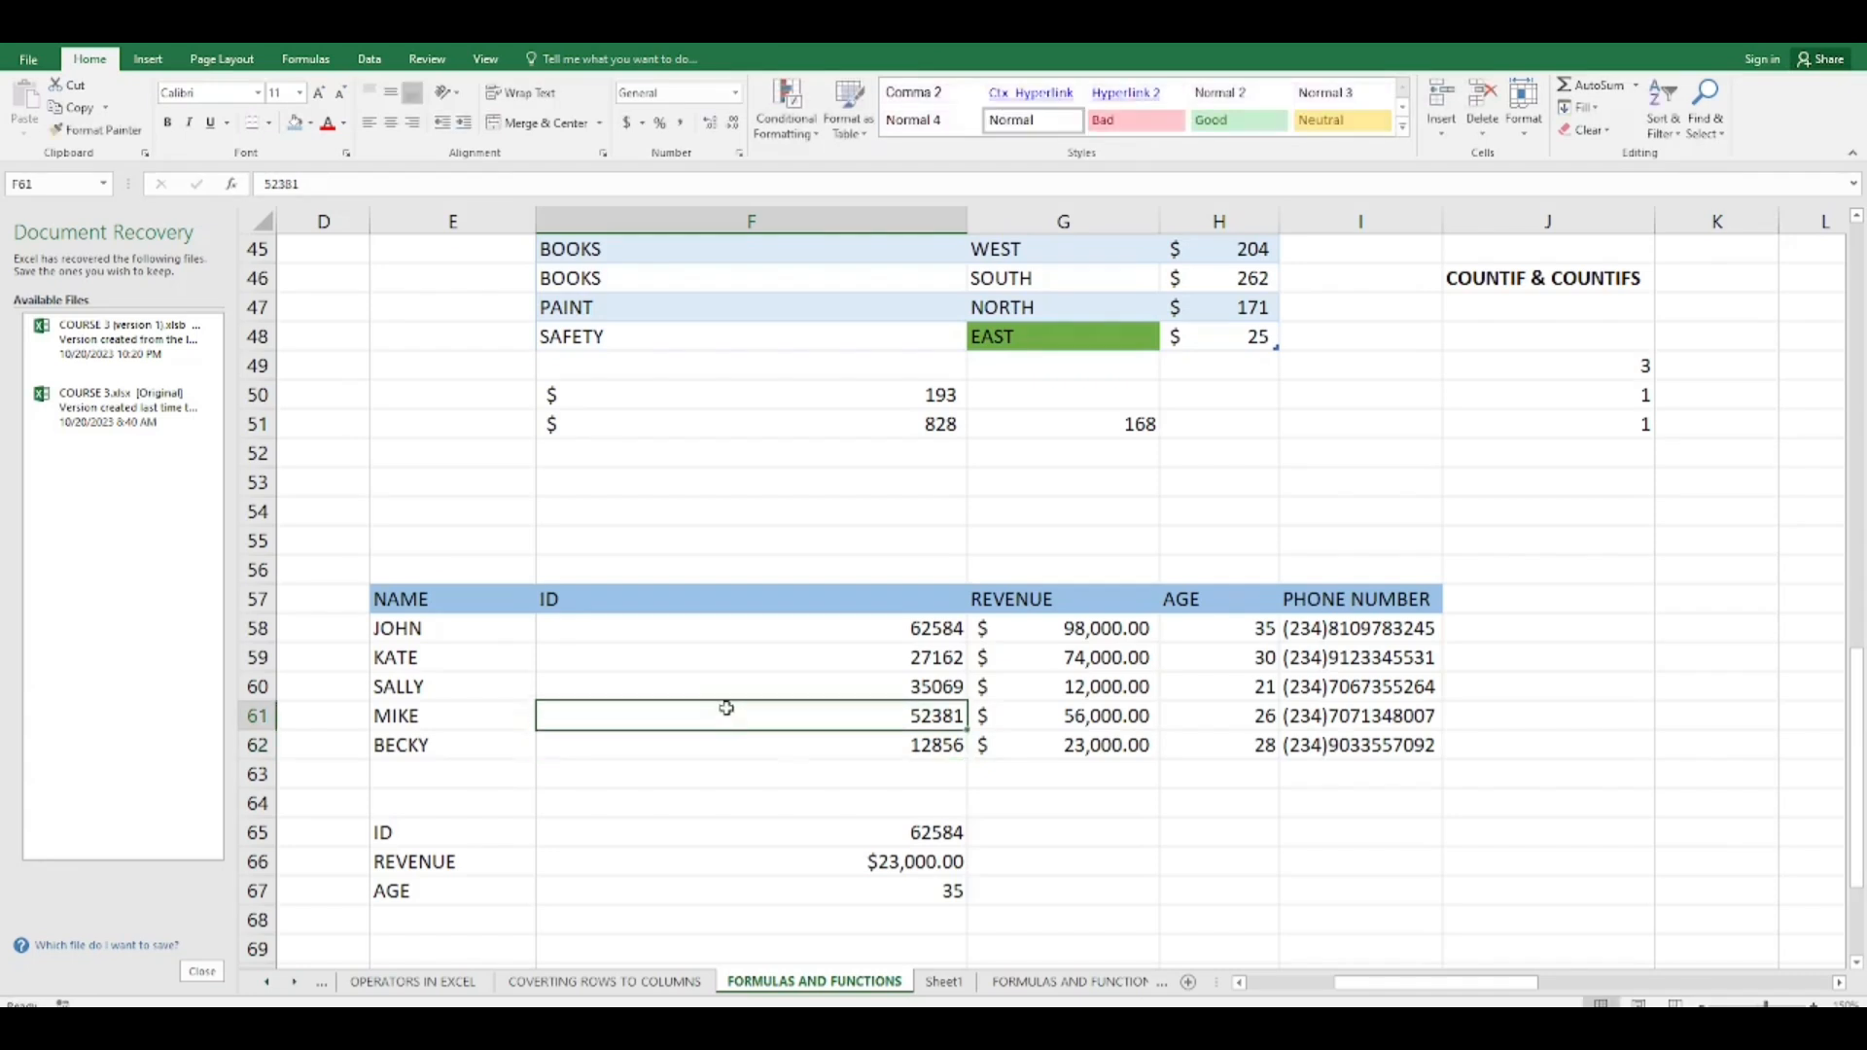
# Check the lookup ID in F65 against the revenue formula in F66, which has no range lookup.
pyautogui.click(921, 833)
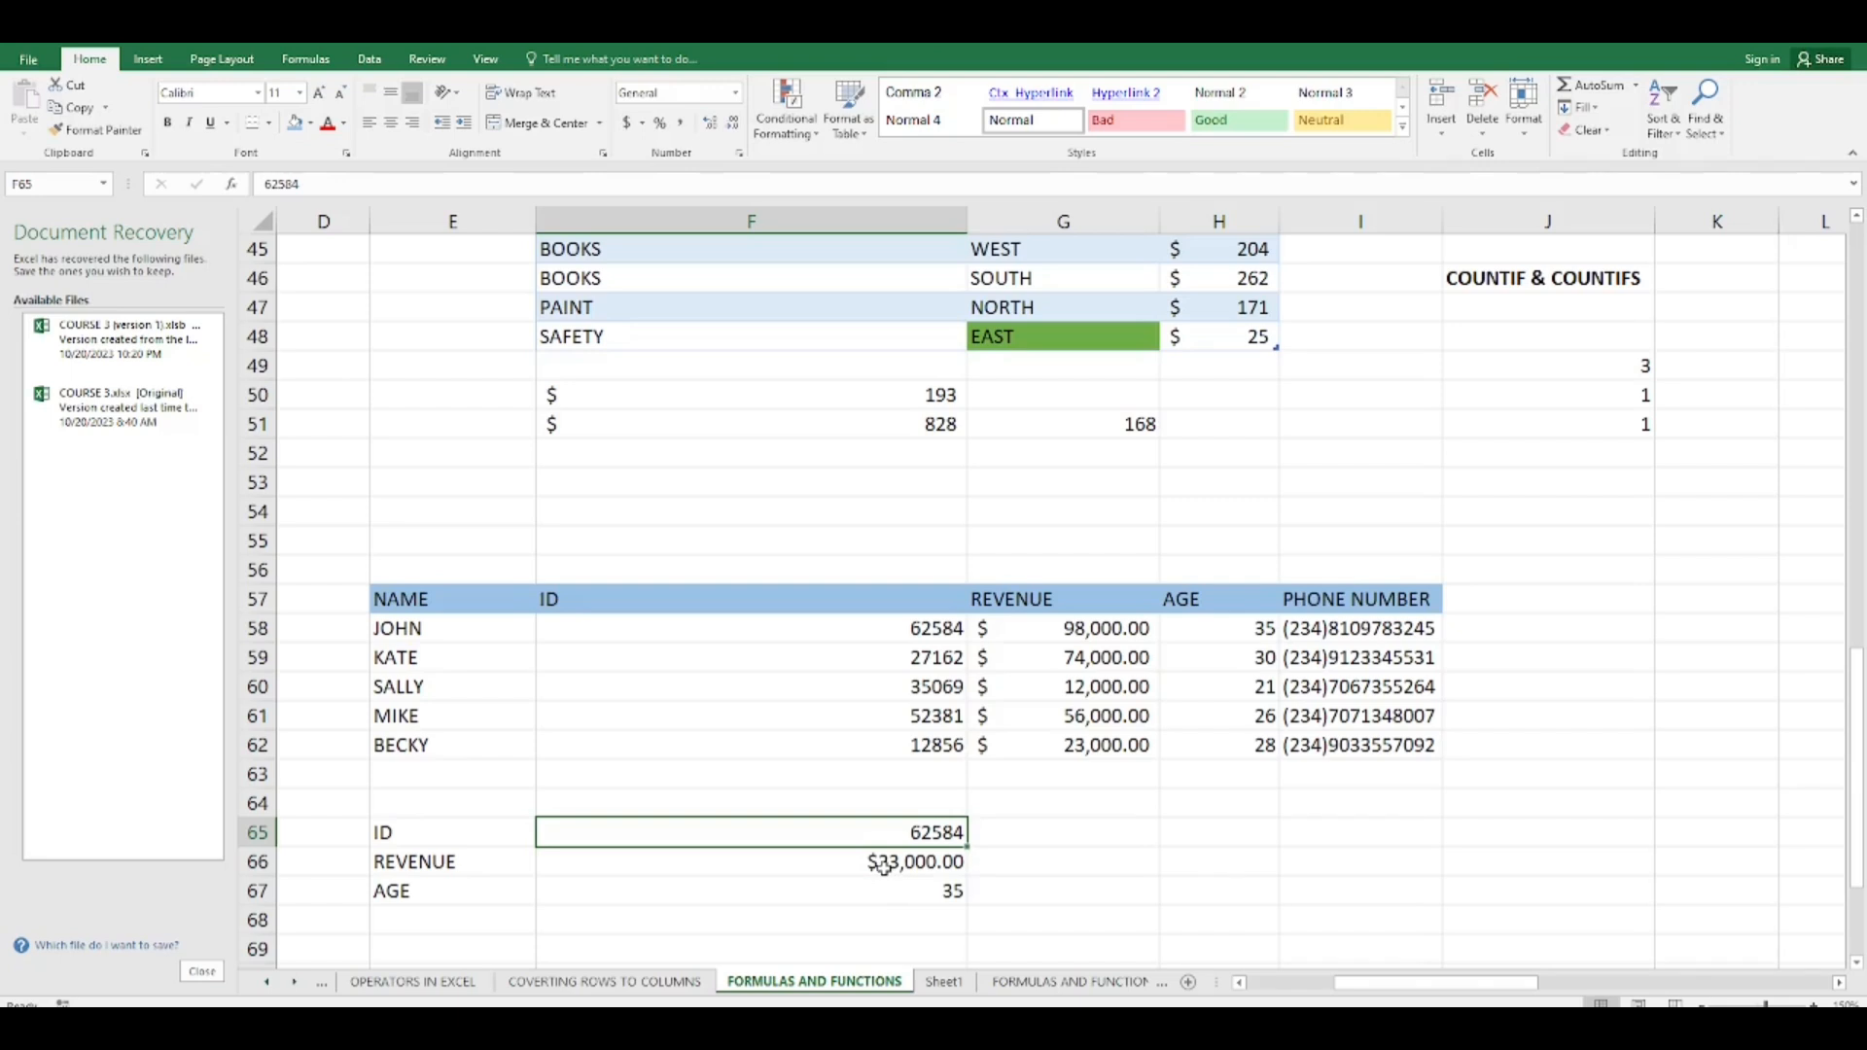
pyautogui.click(883, 865)
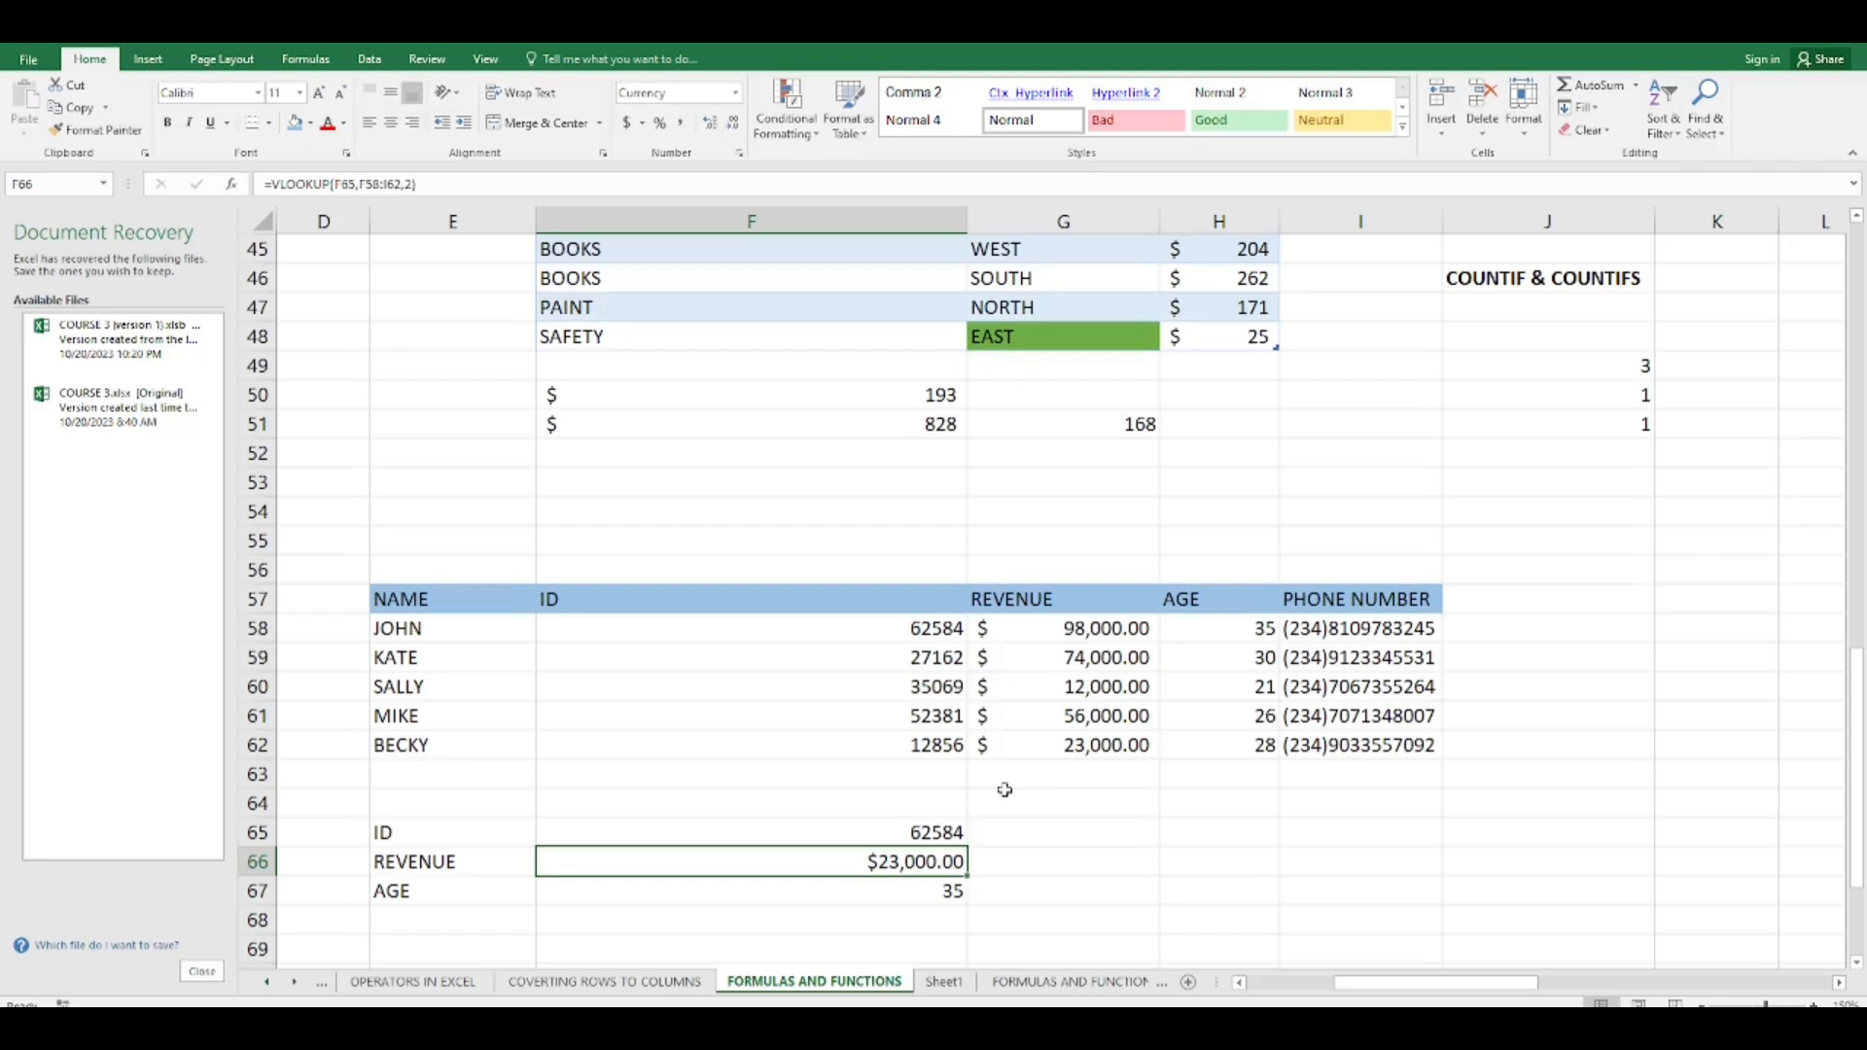
pyautogui.click(918, 835)
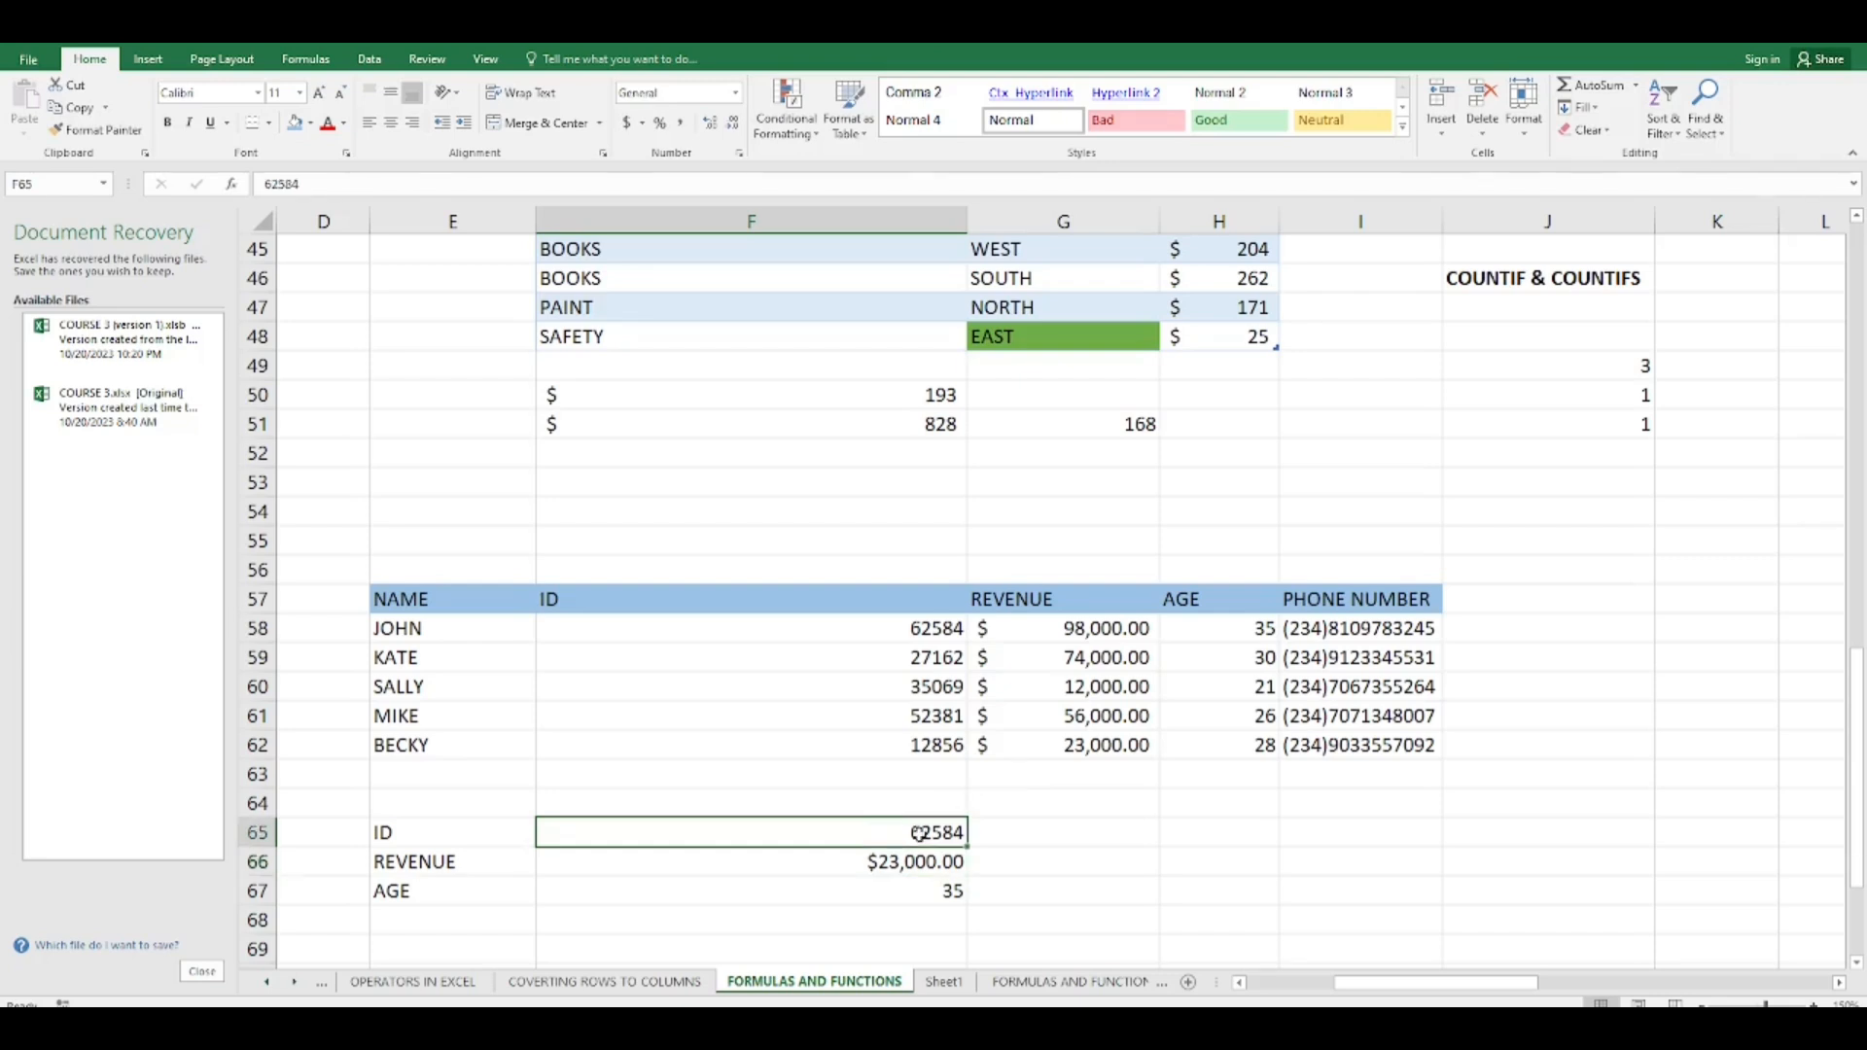
# Replace the lookup ID in F65 with the last record's ID from F62, and select the first table ID in F58.
pyautogui.doubleClick(918, 834)
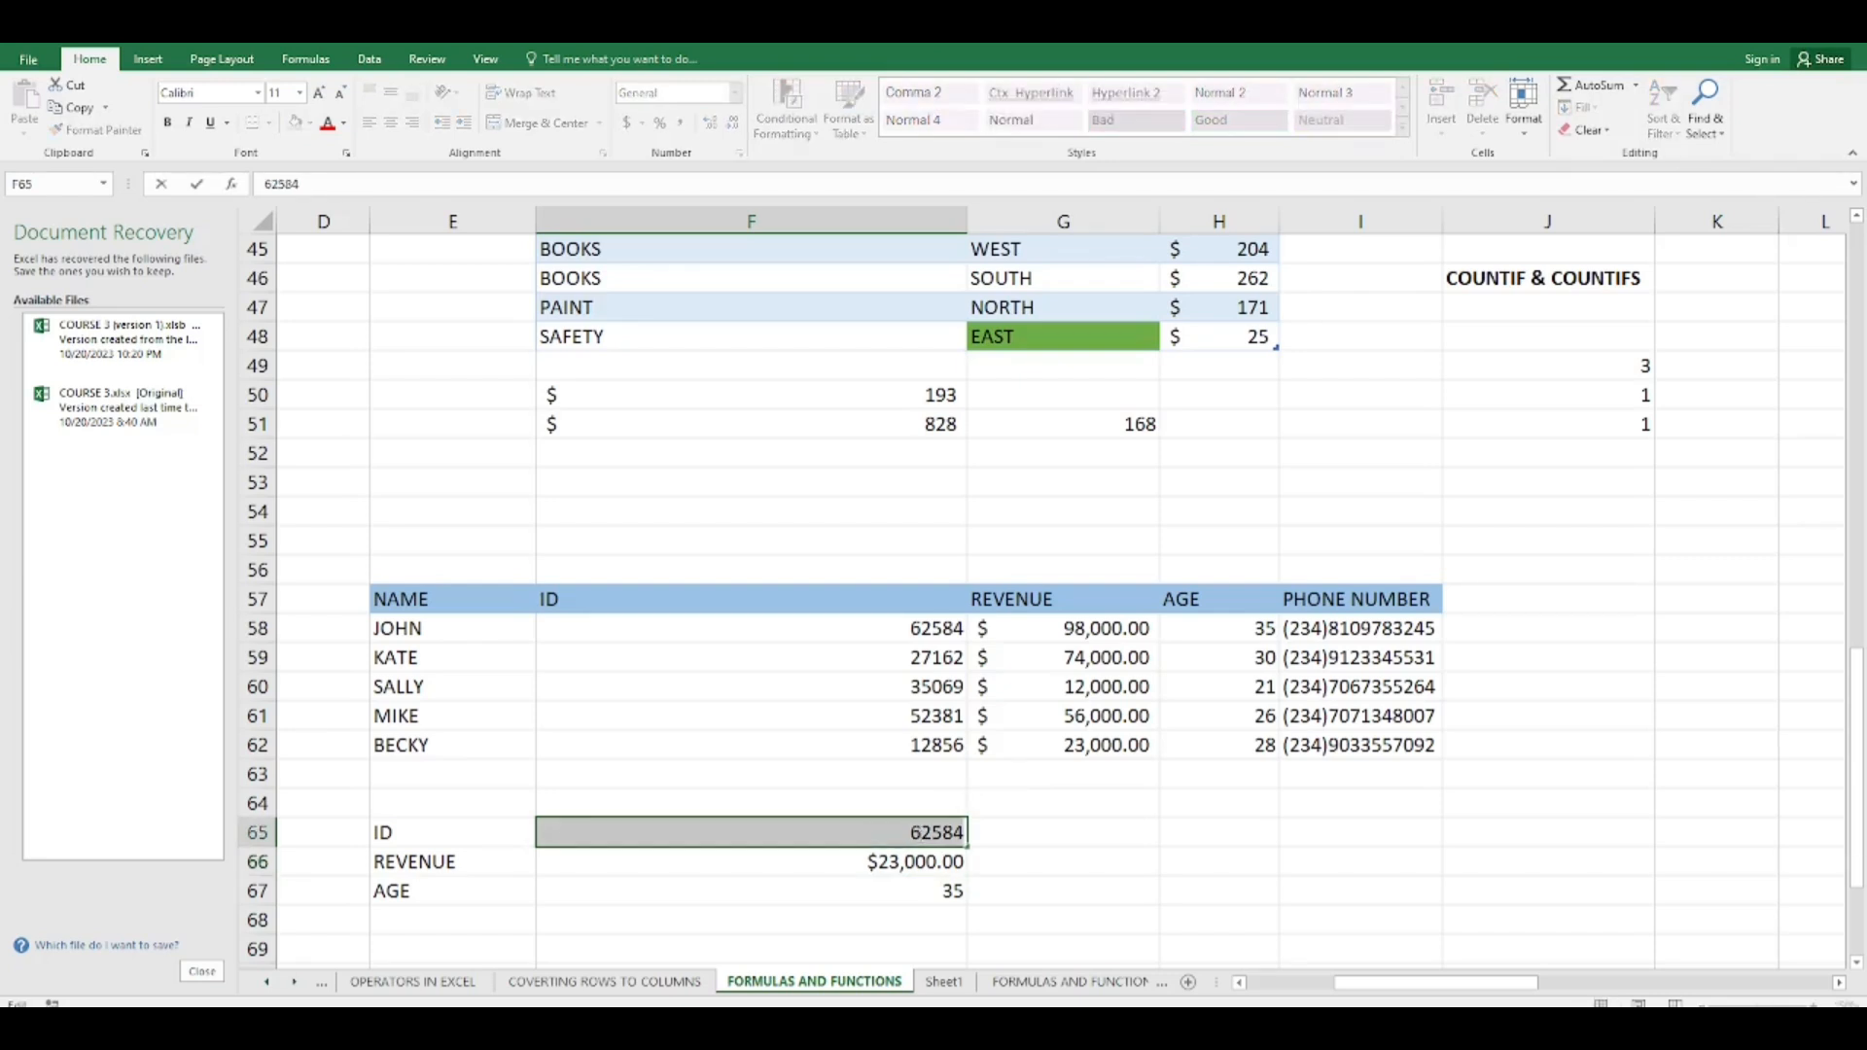
pyautogui.write('12')
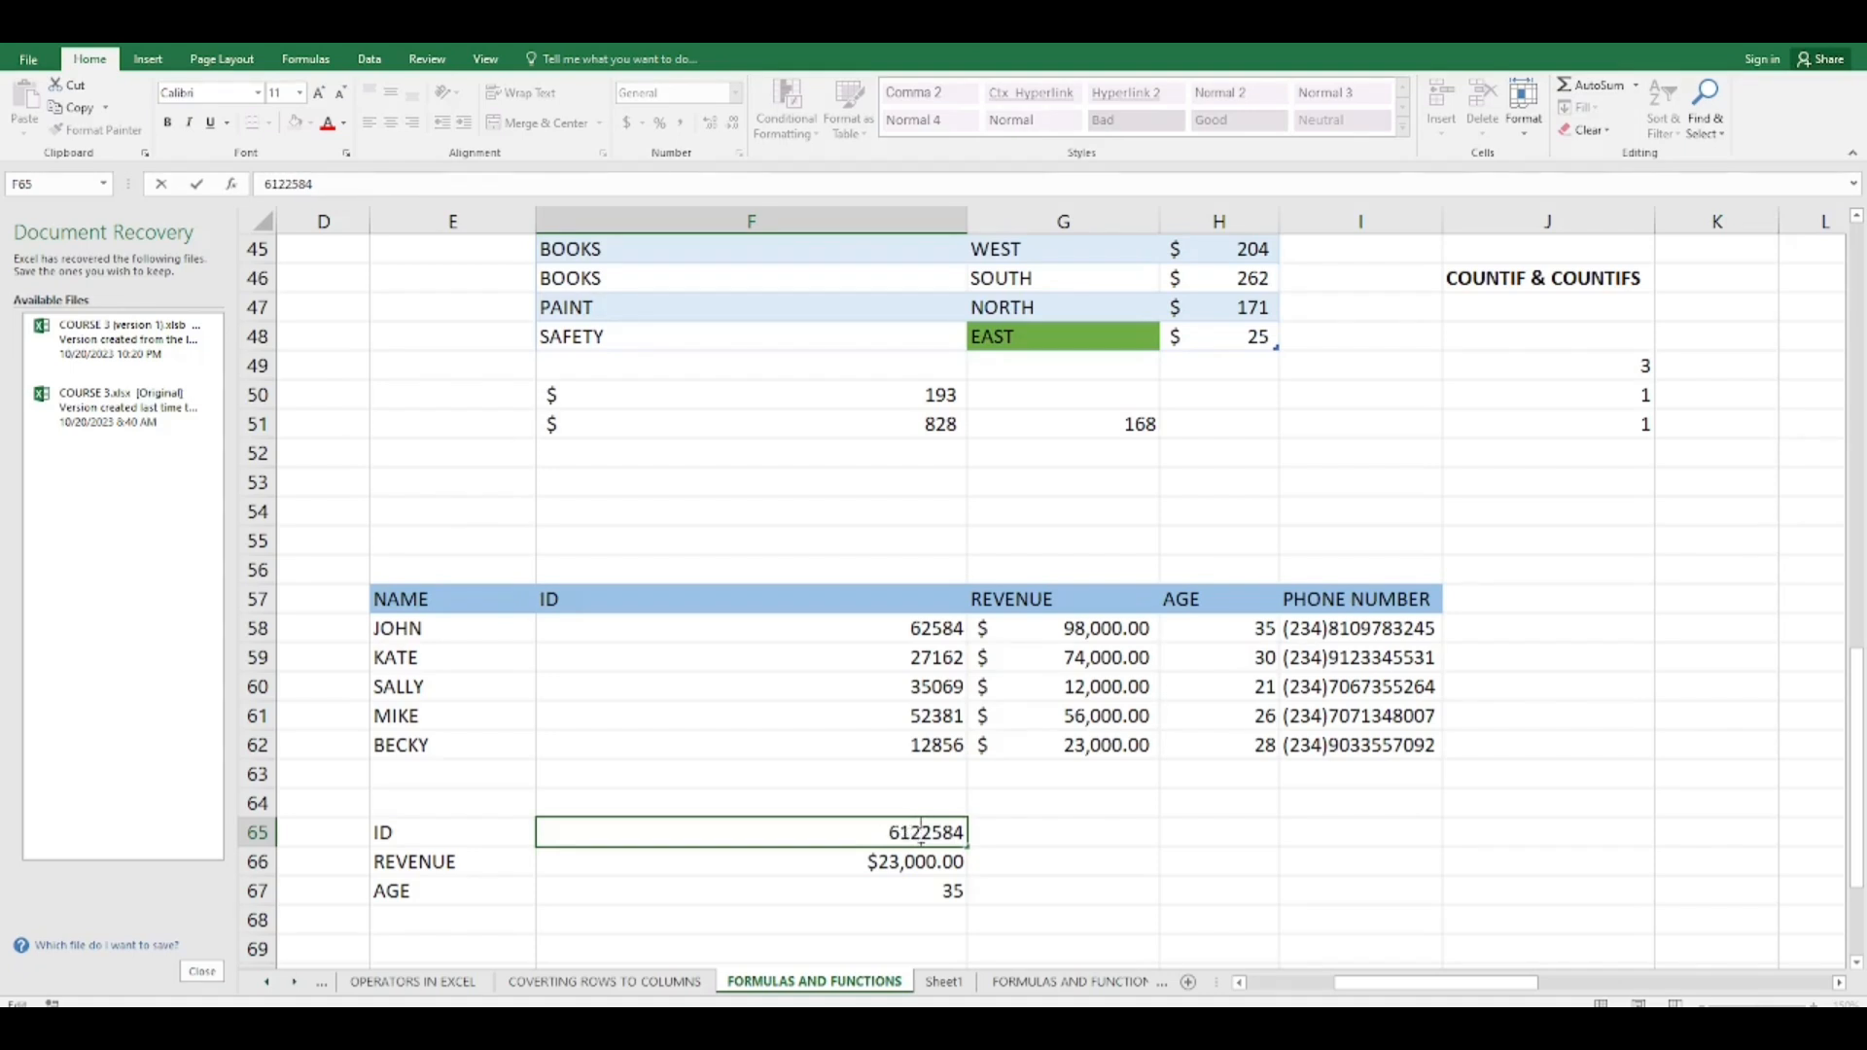
pyautogui.write('856')
pyautogui.doubleClick(921, 835)
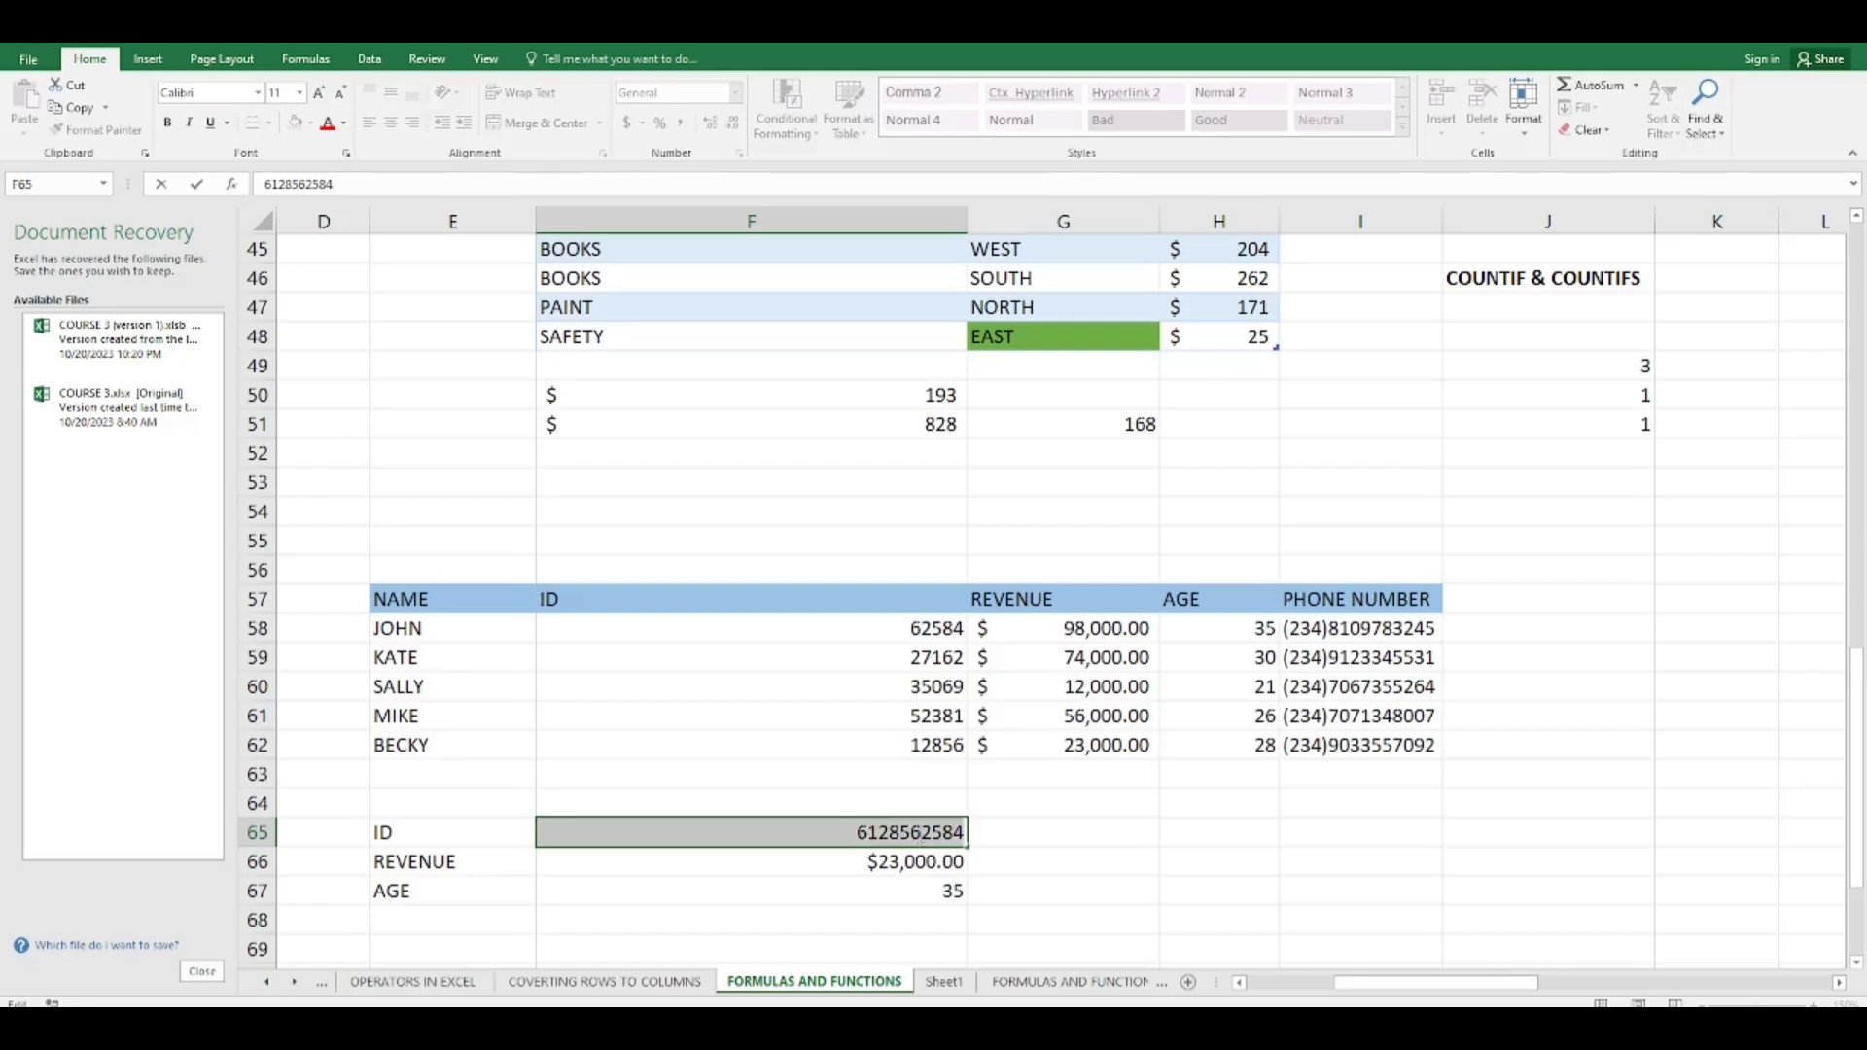
pyautogui.write('12')
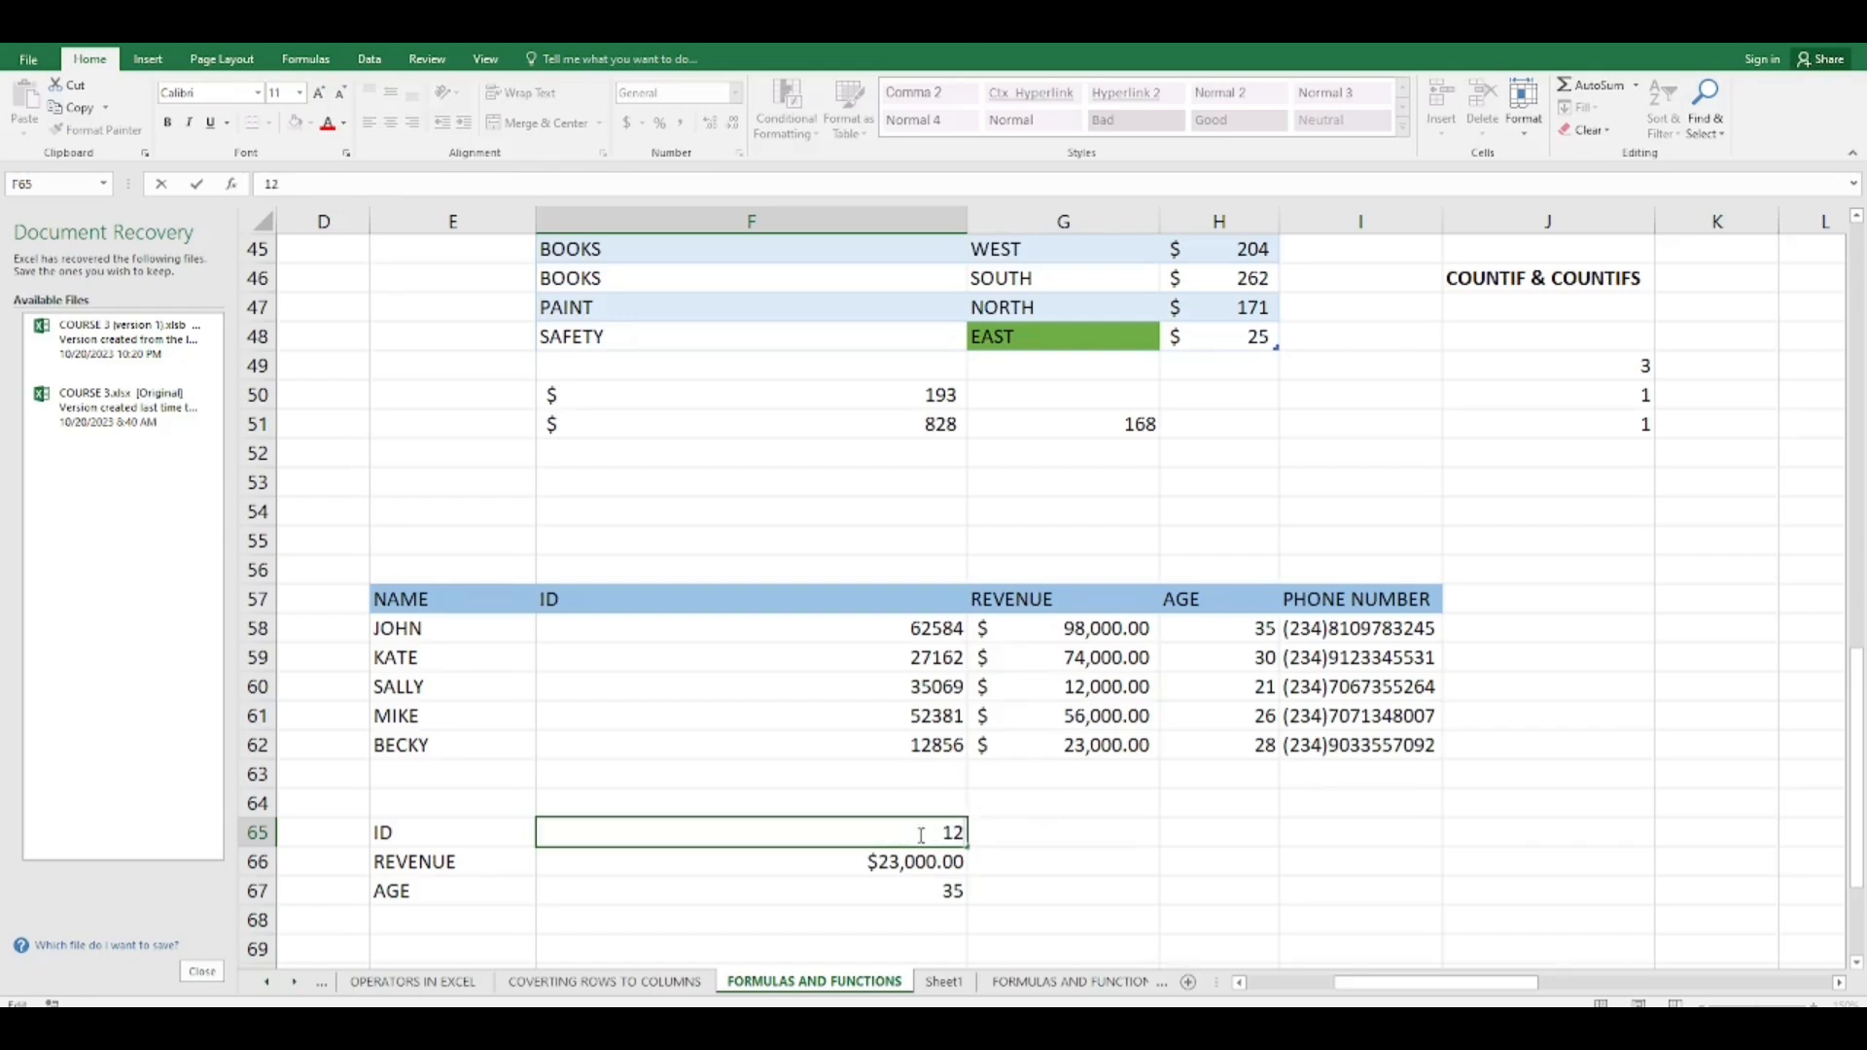
pyautogui.write('856')
pyautogui.press('Return')
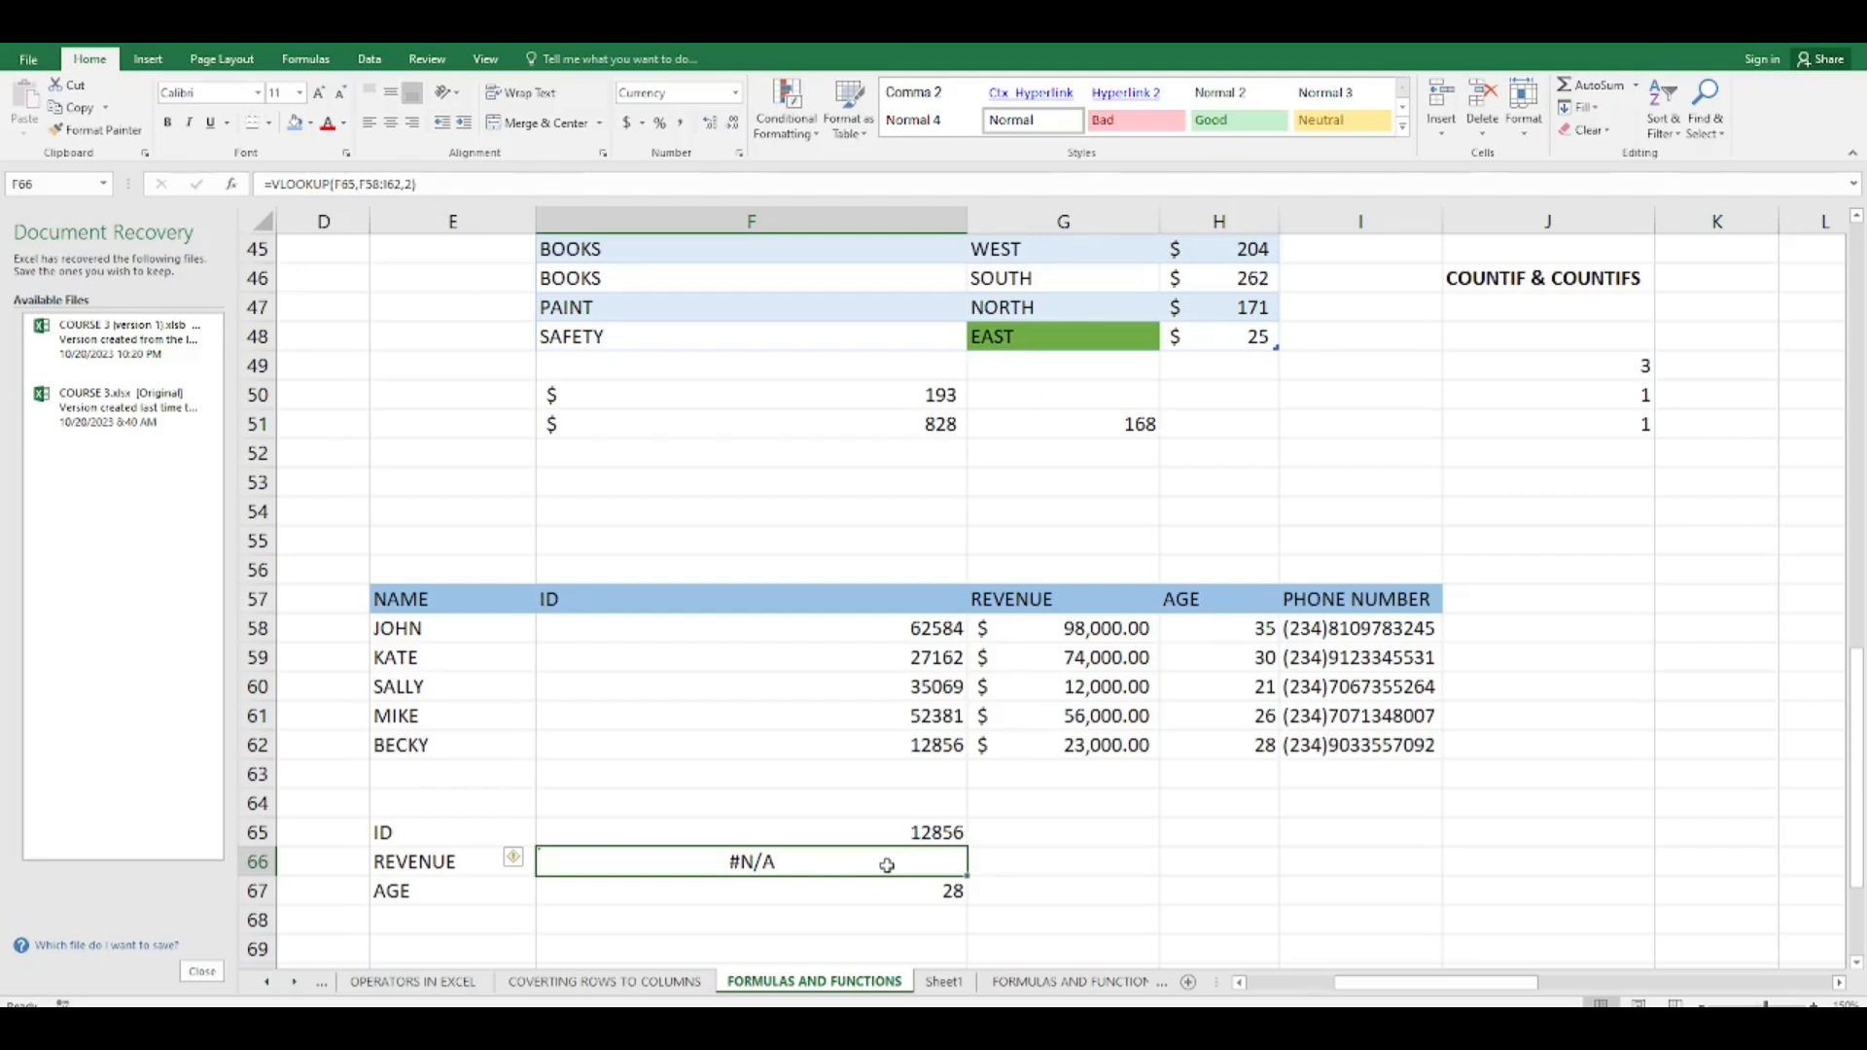
pyautogui.moveTo(524, 861)
pyautogui.click(811, 638)
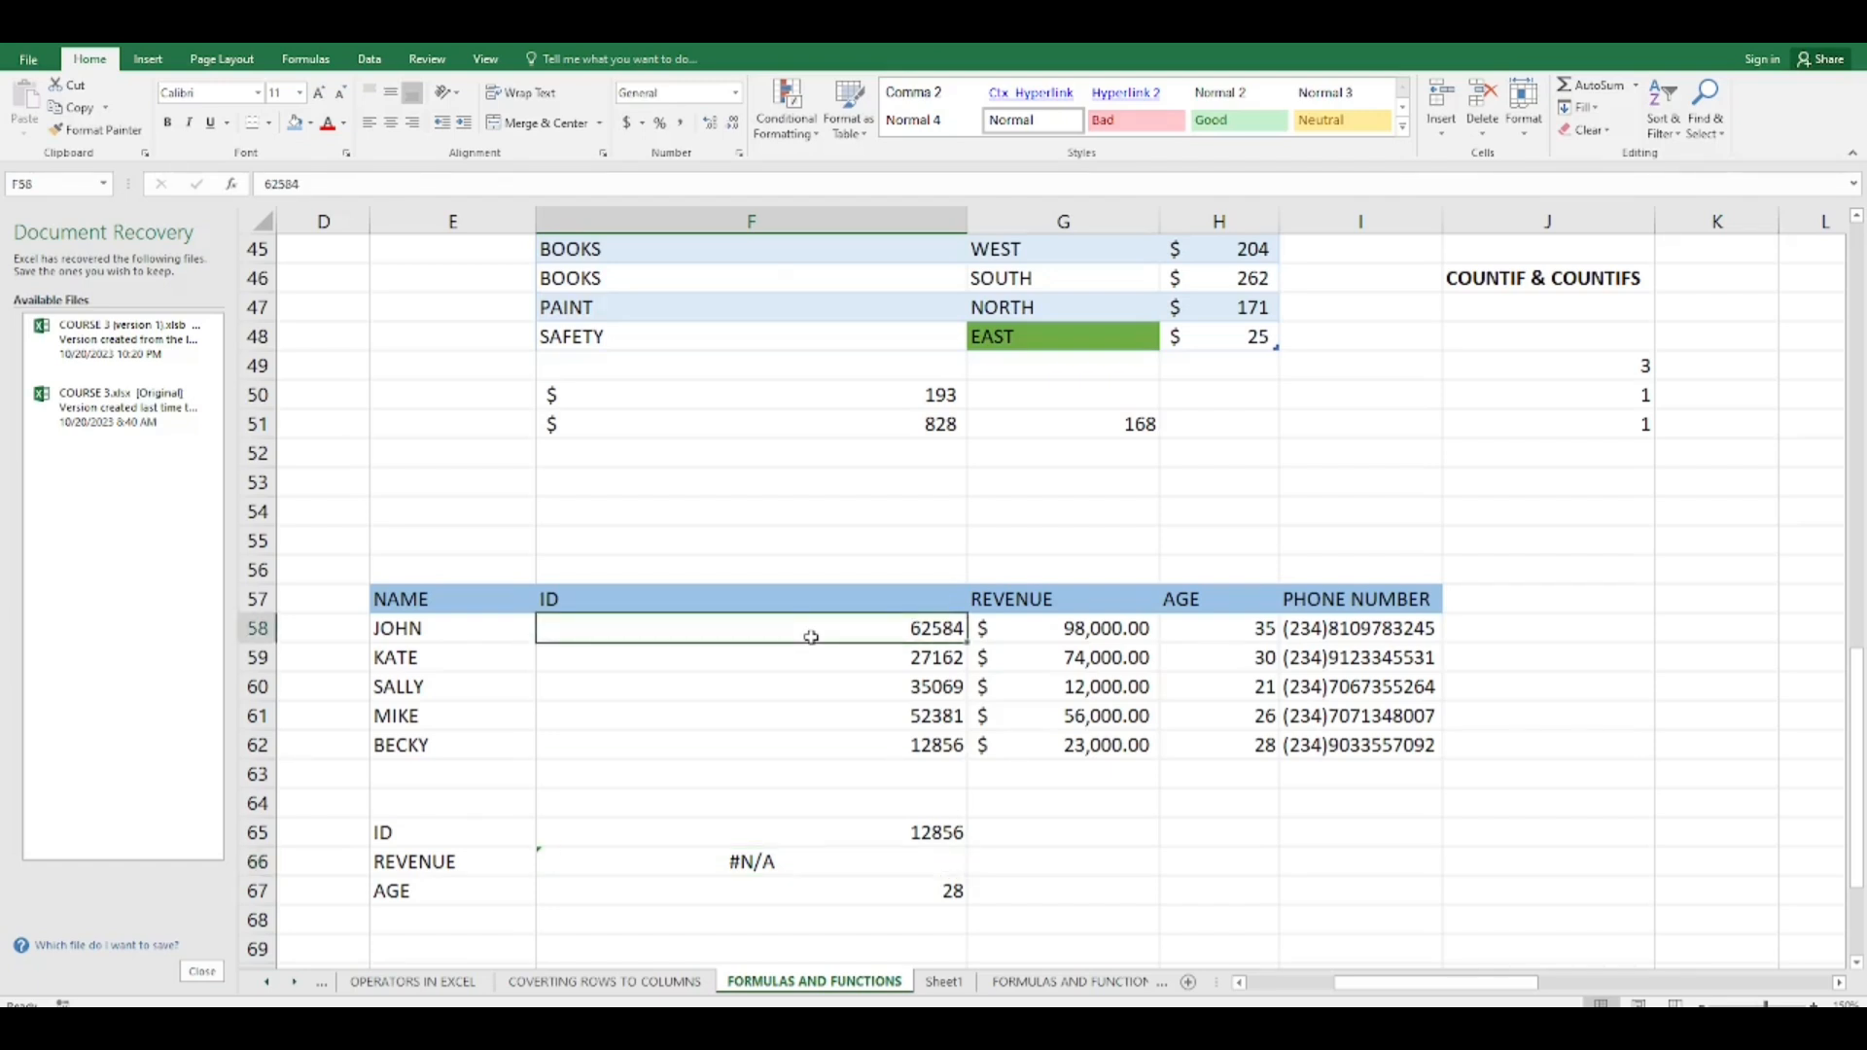
pyautogui.rightClick(812, 640)
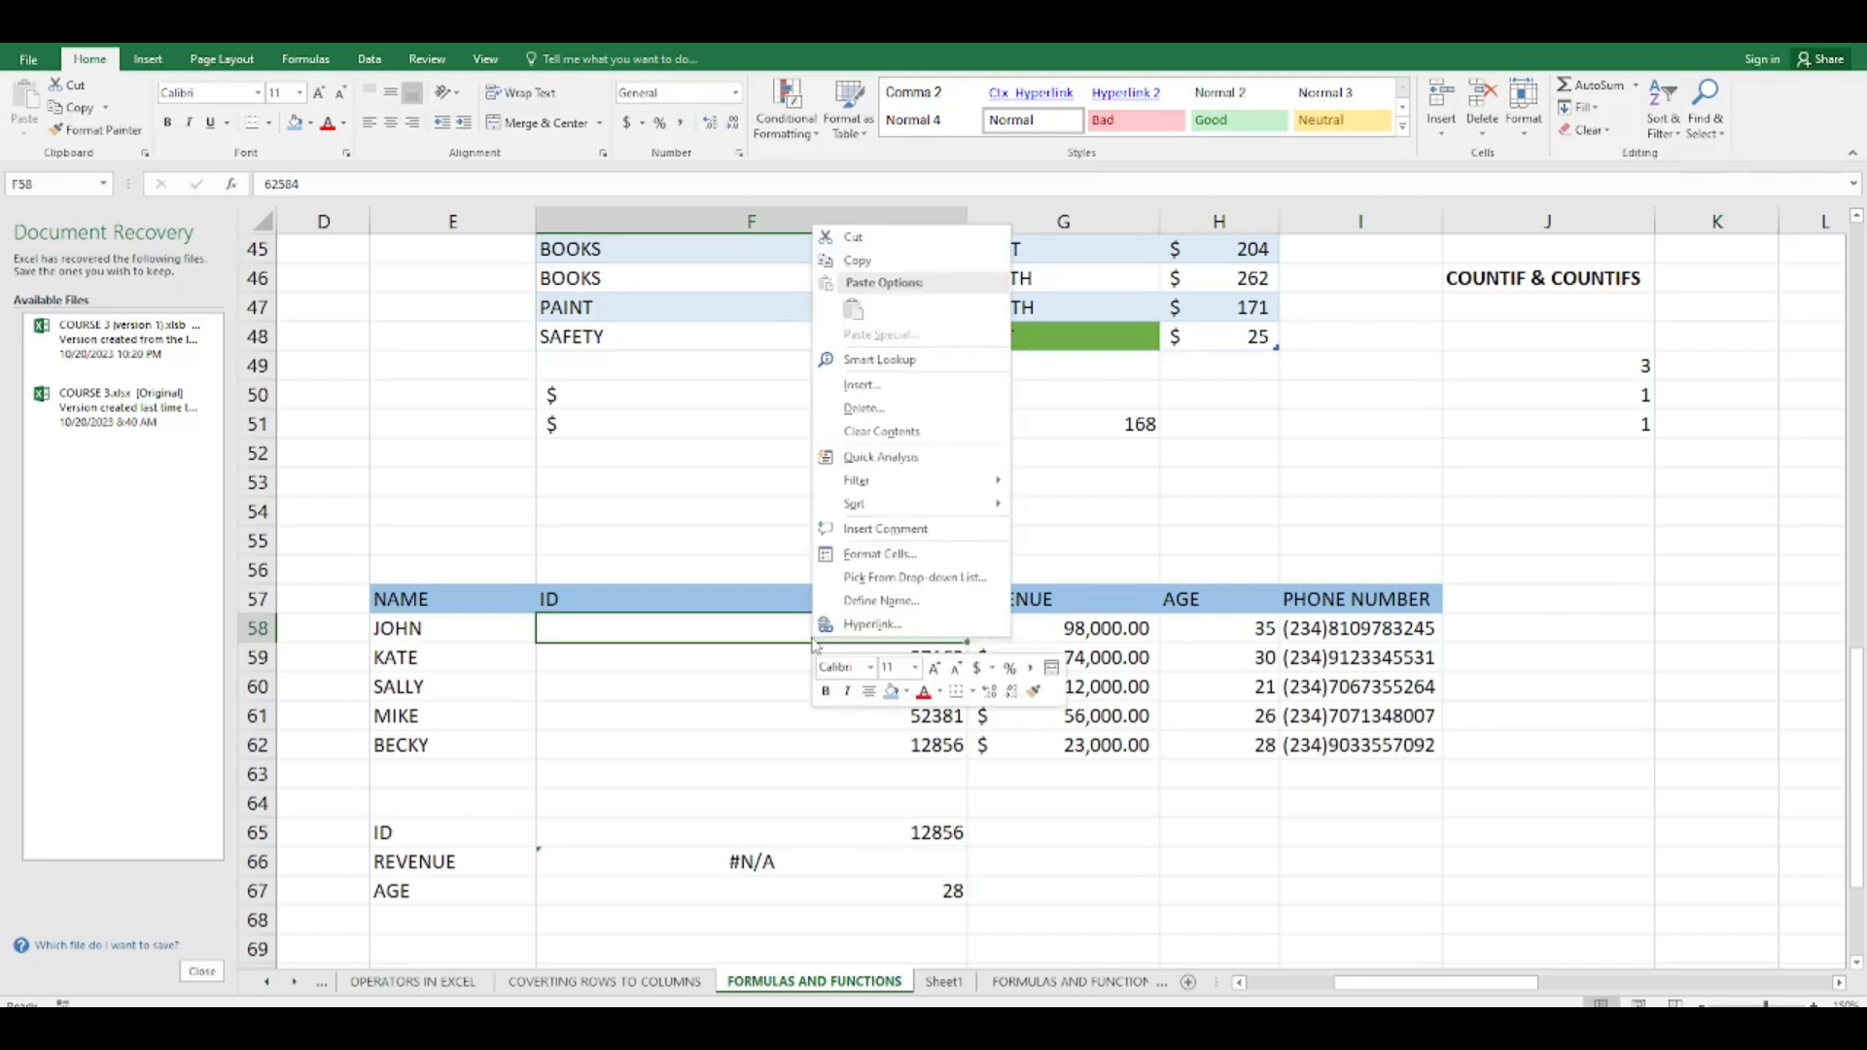
pyautogui.click(783, 644)
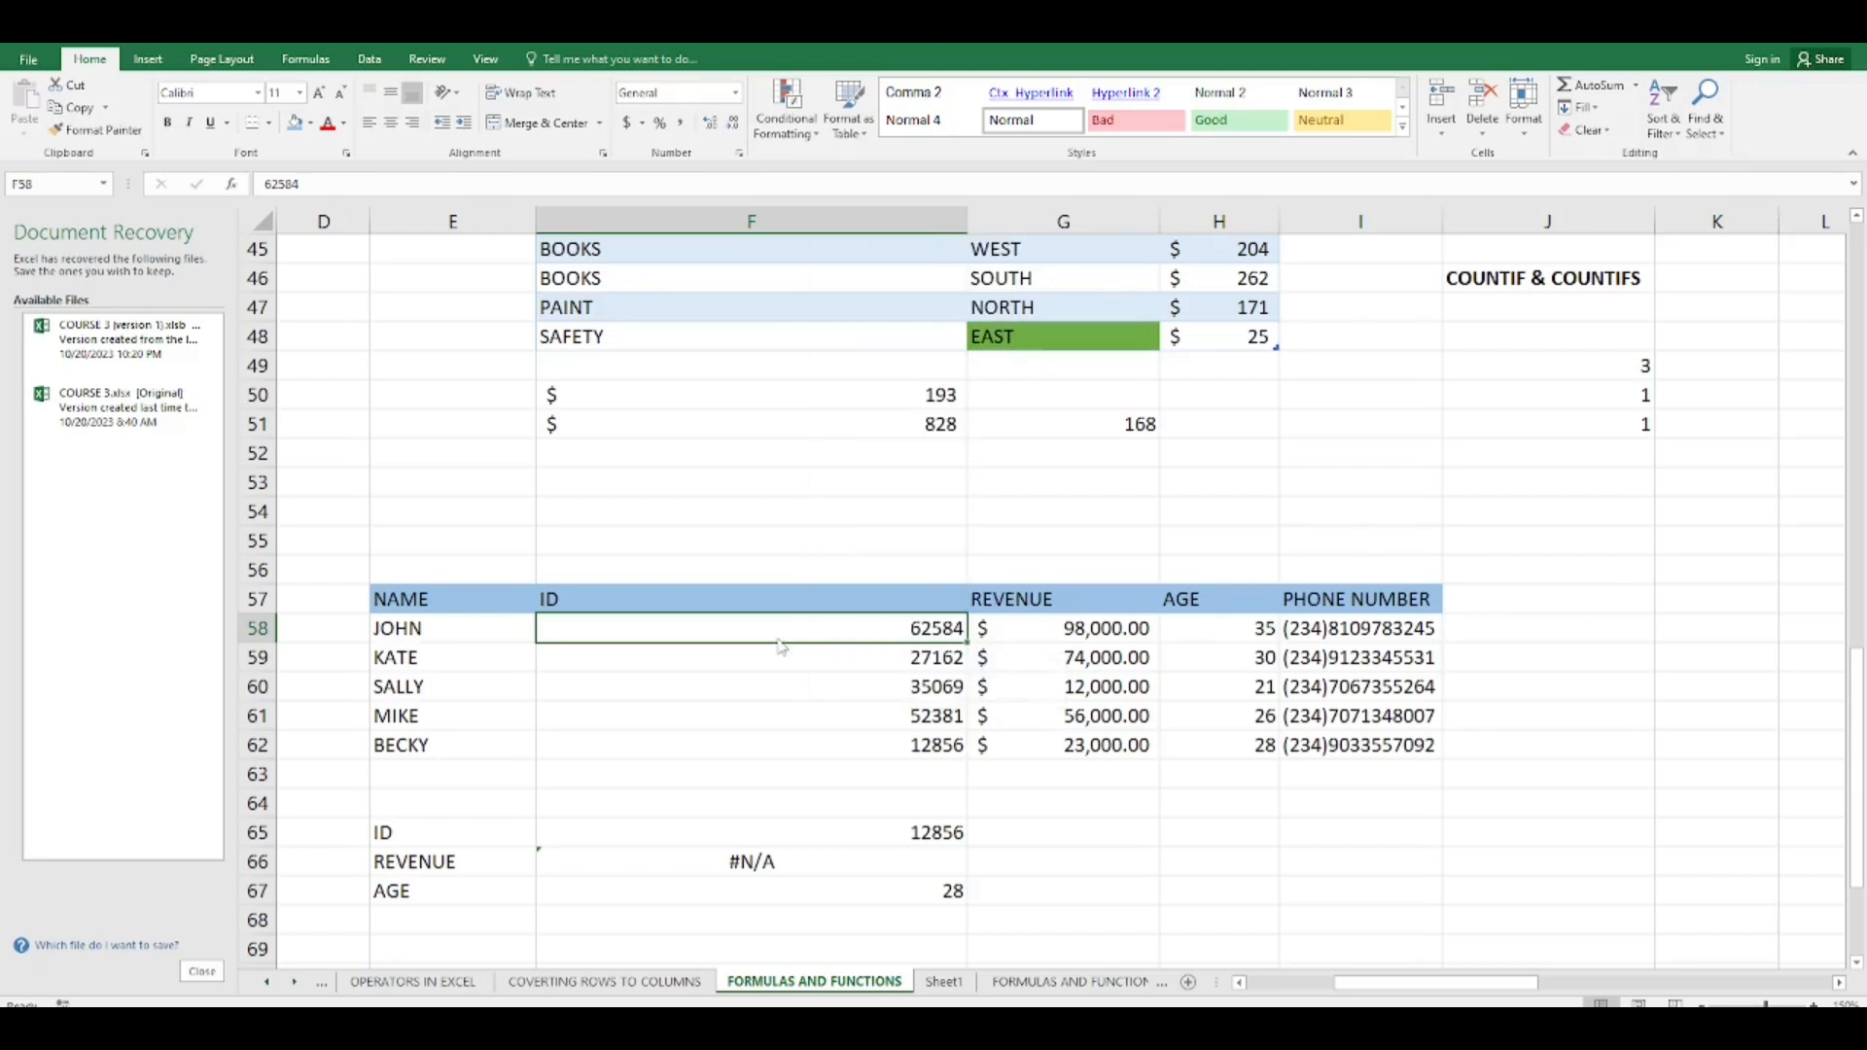
pyautogui.rightClick(837, 636)
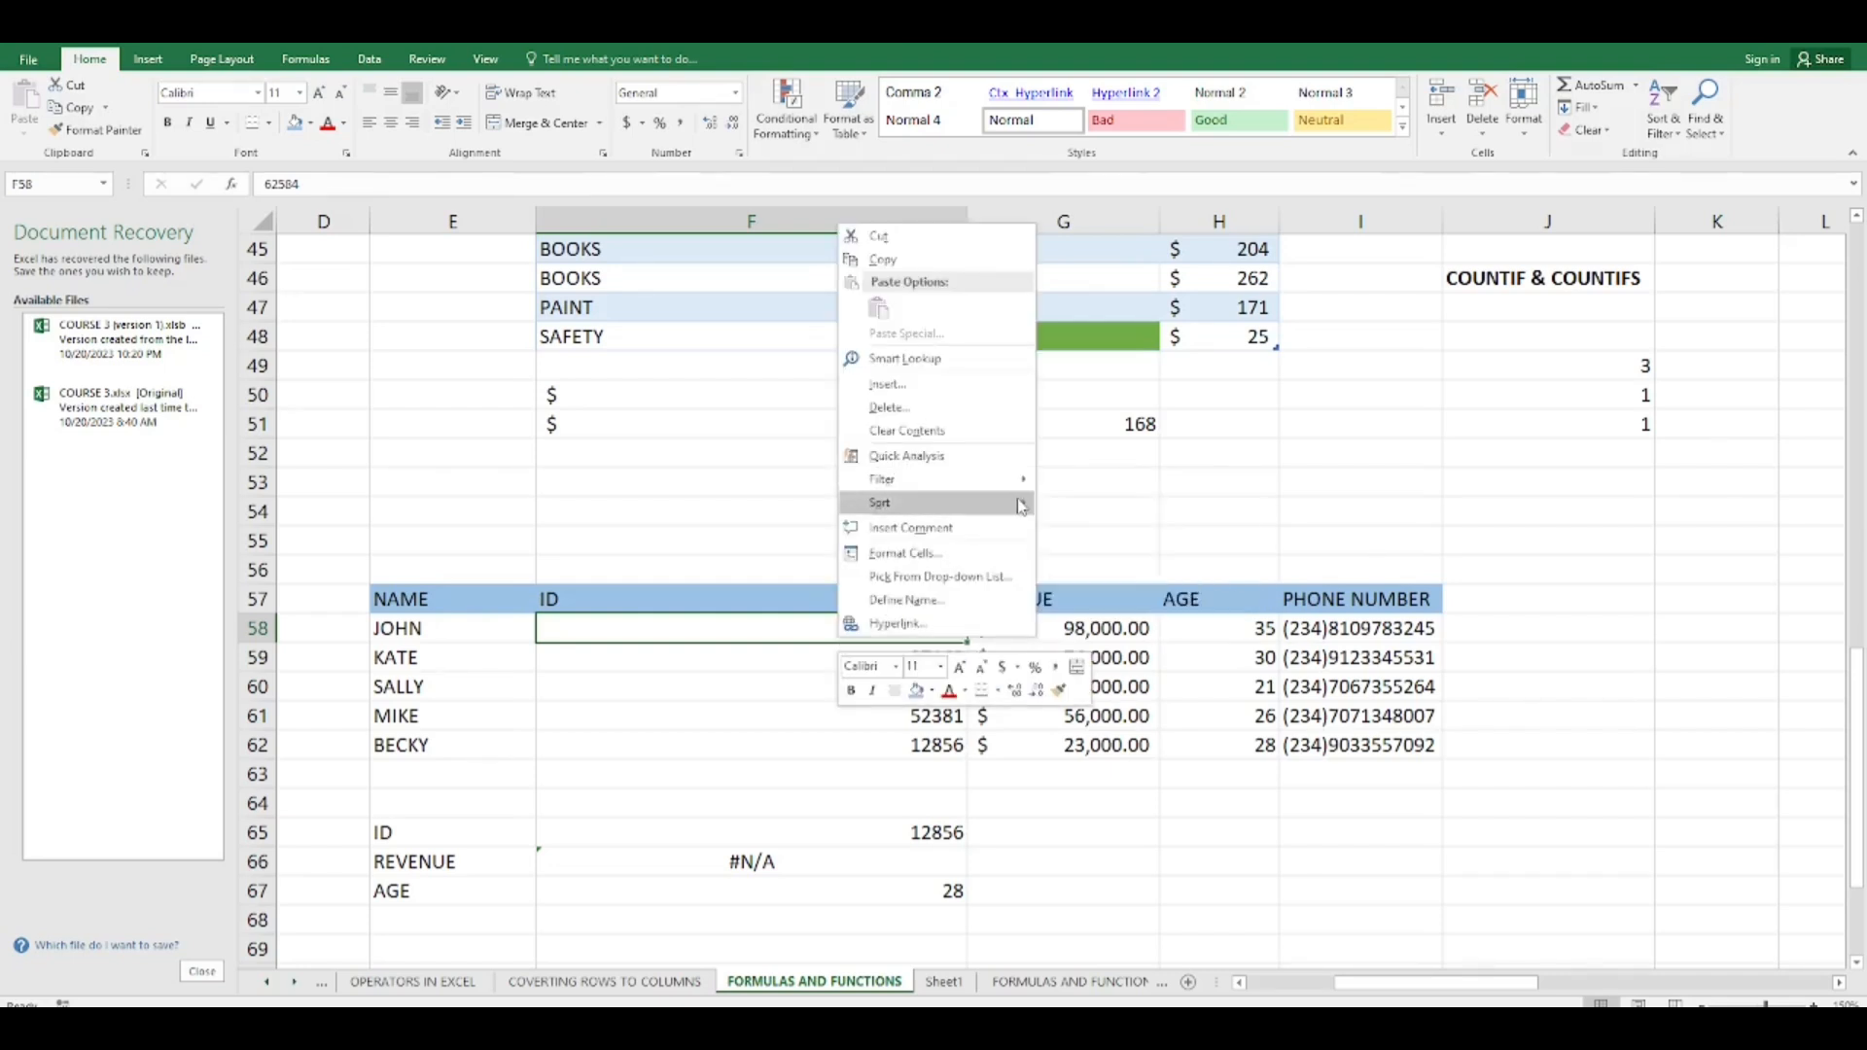
pyautogui.moveTo(1019, 506)
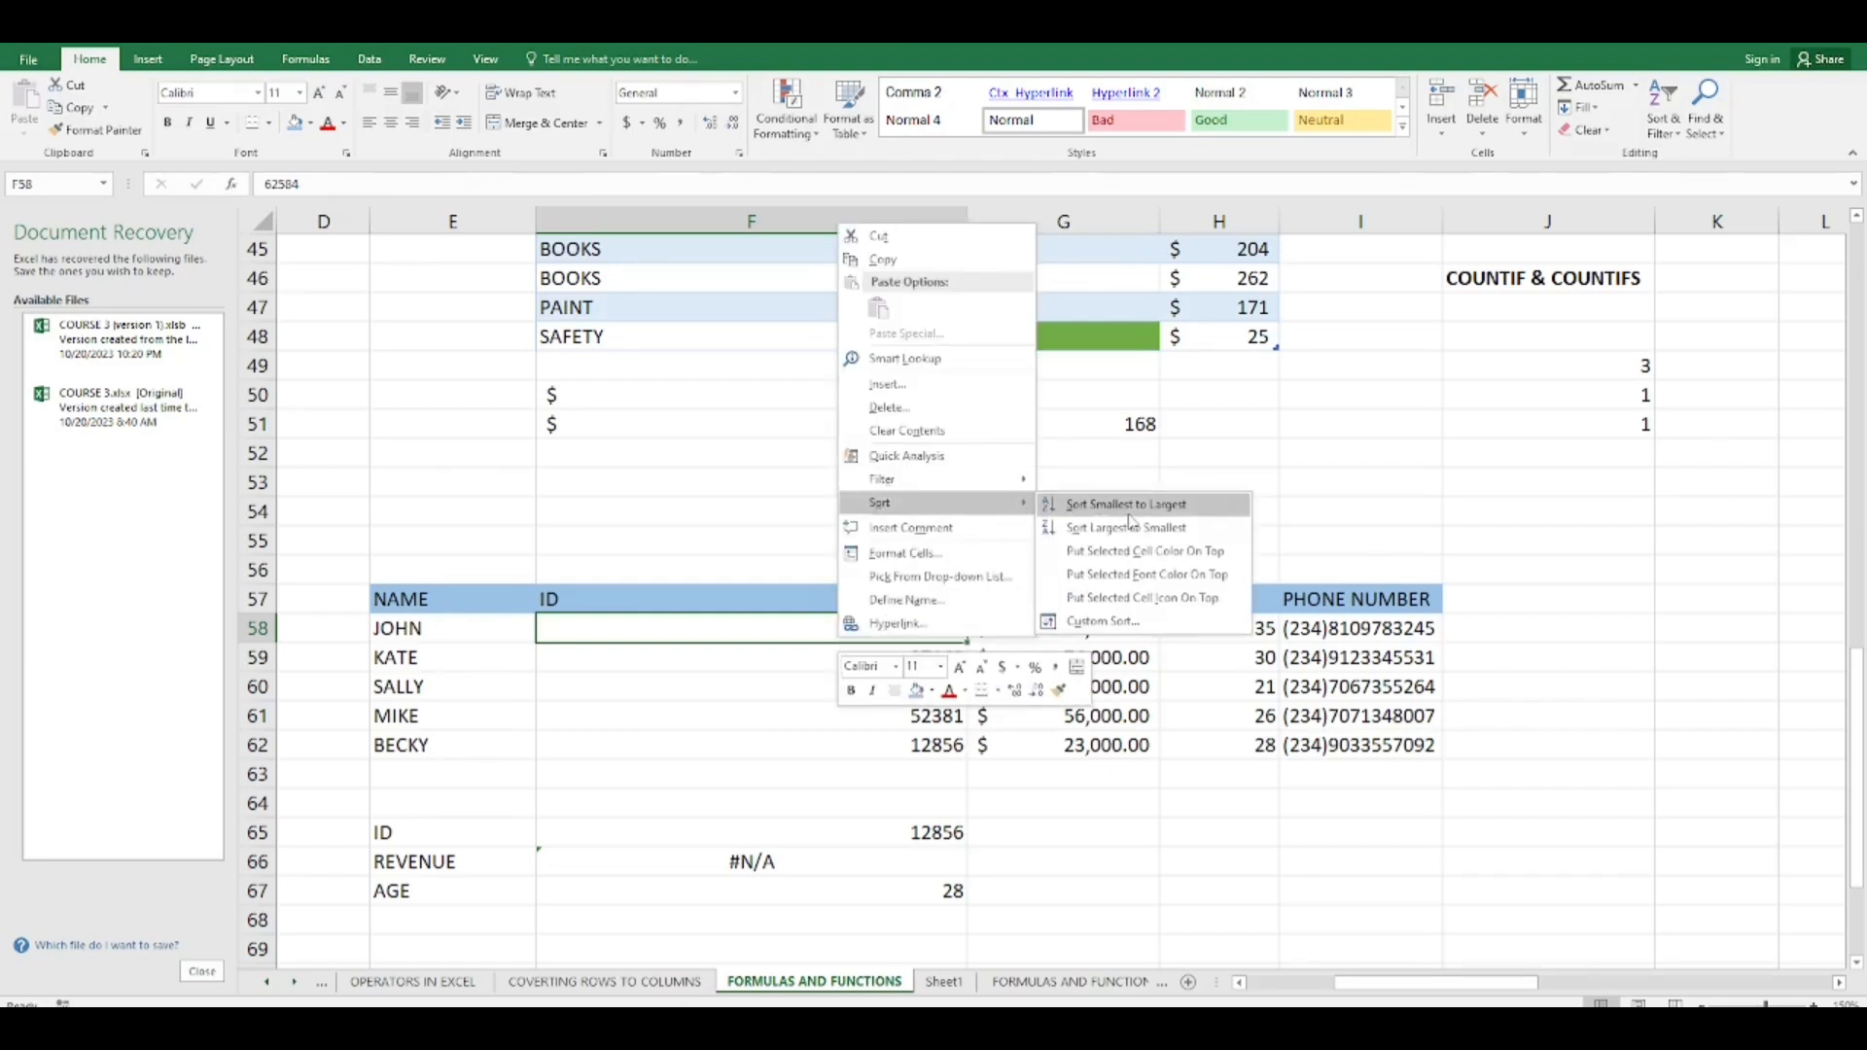
pyautogui.click(615, 687)
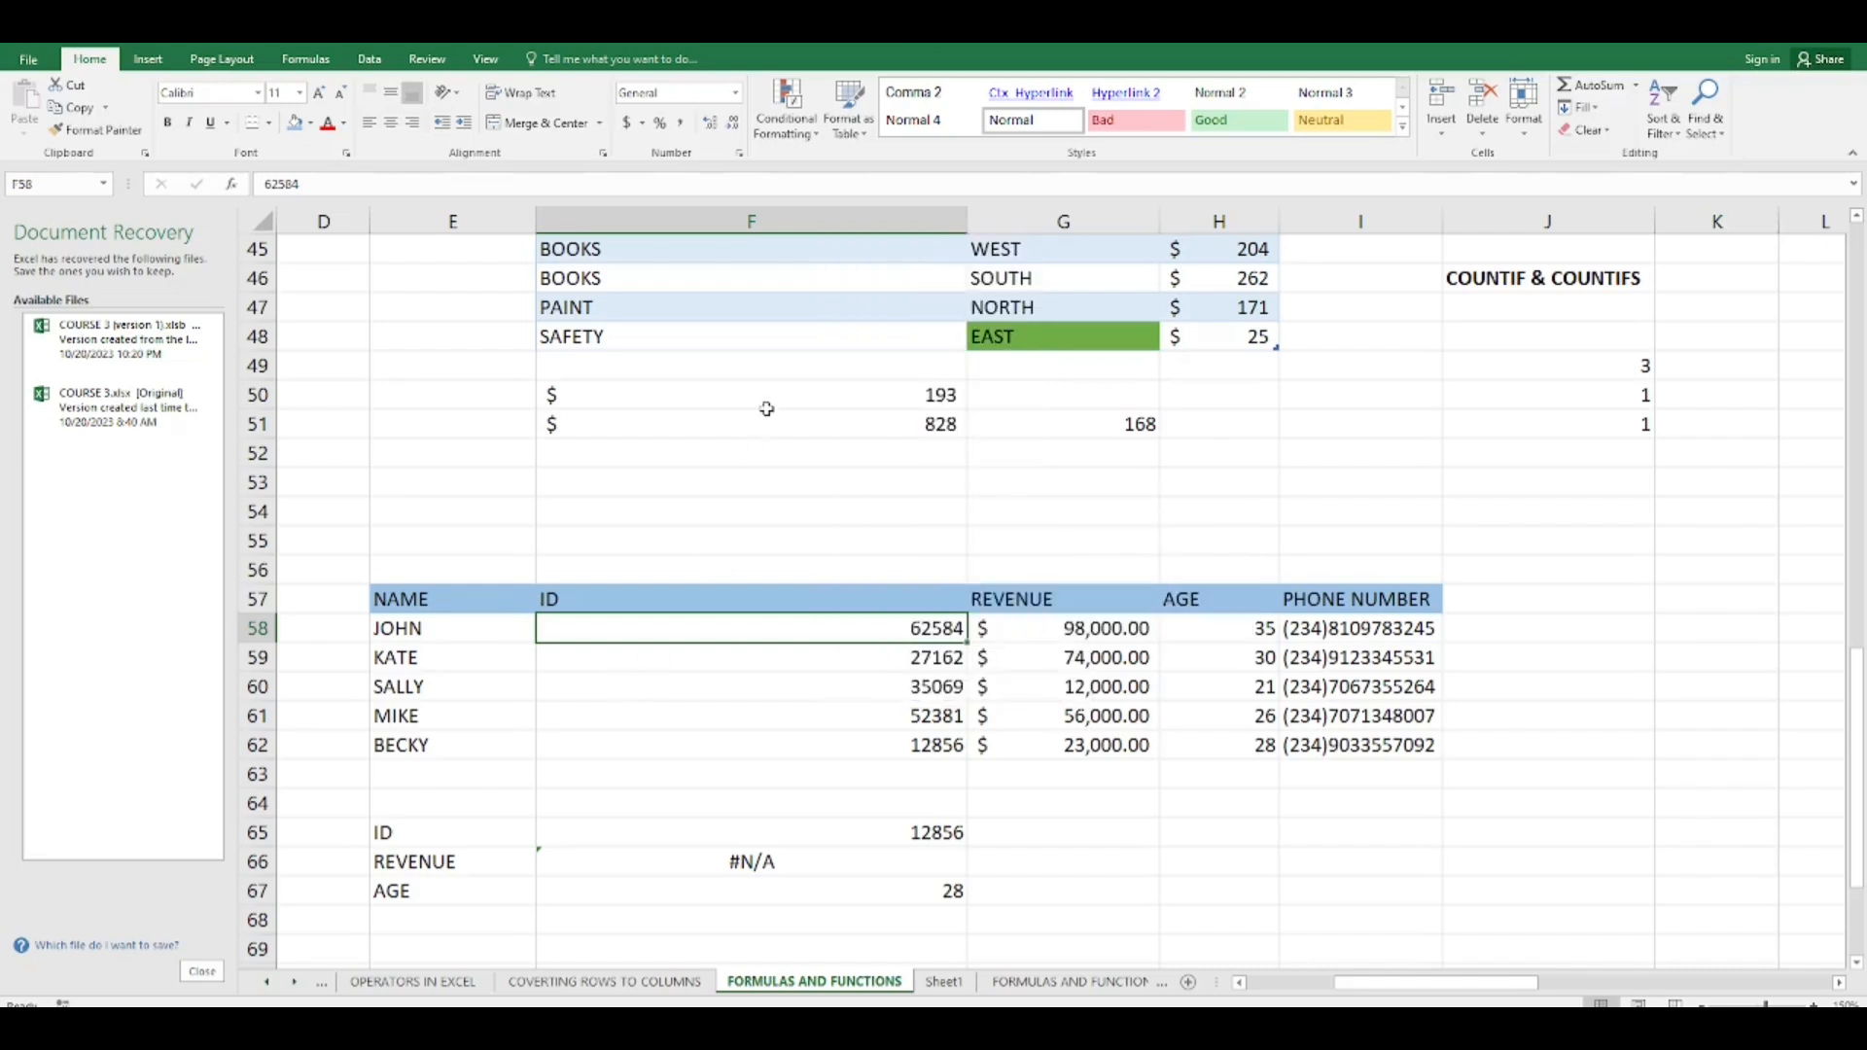
# Sort the records in E58:I62 by the ID column, on values, in smallest to largest order.
pyautogui.click(370, 58)
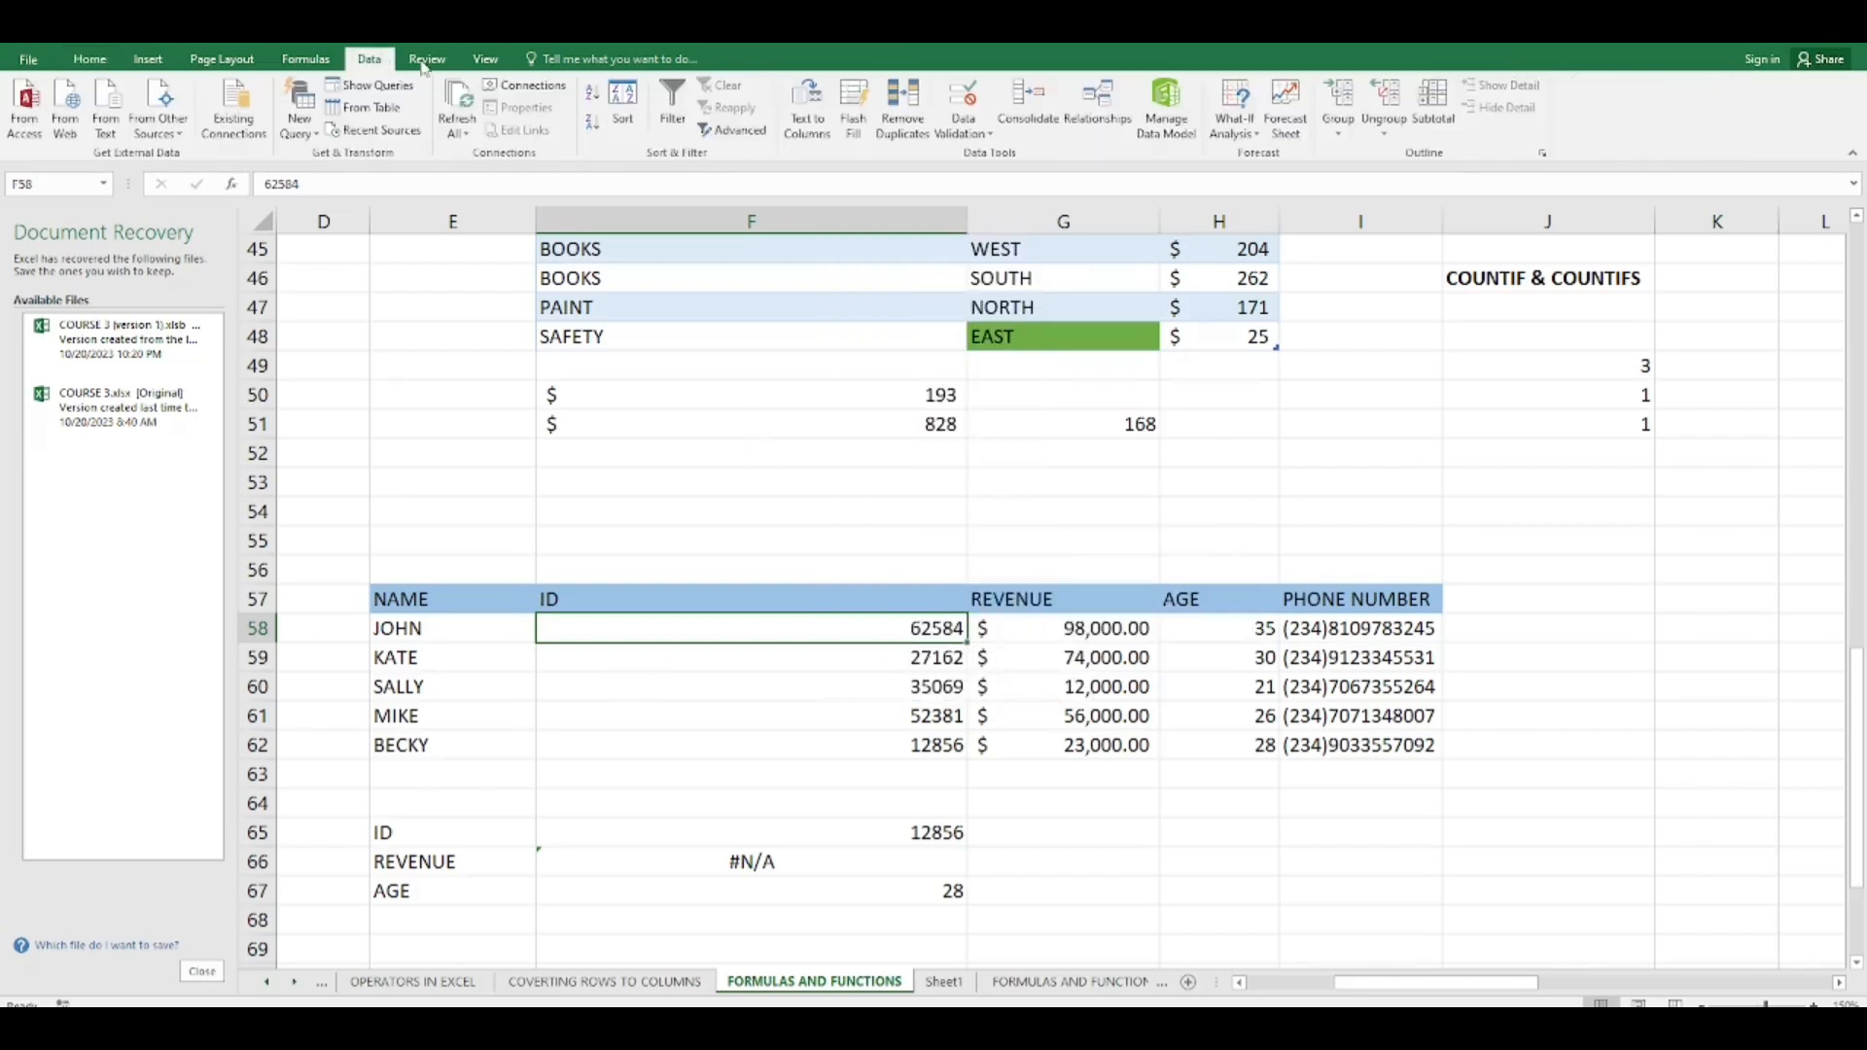
pyautogui.click(623, 105)
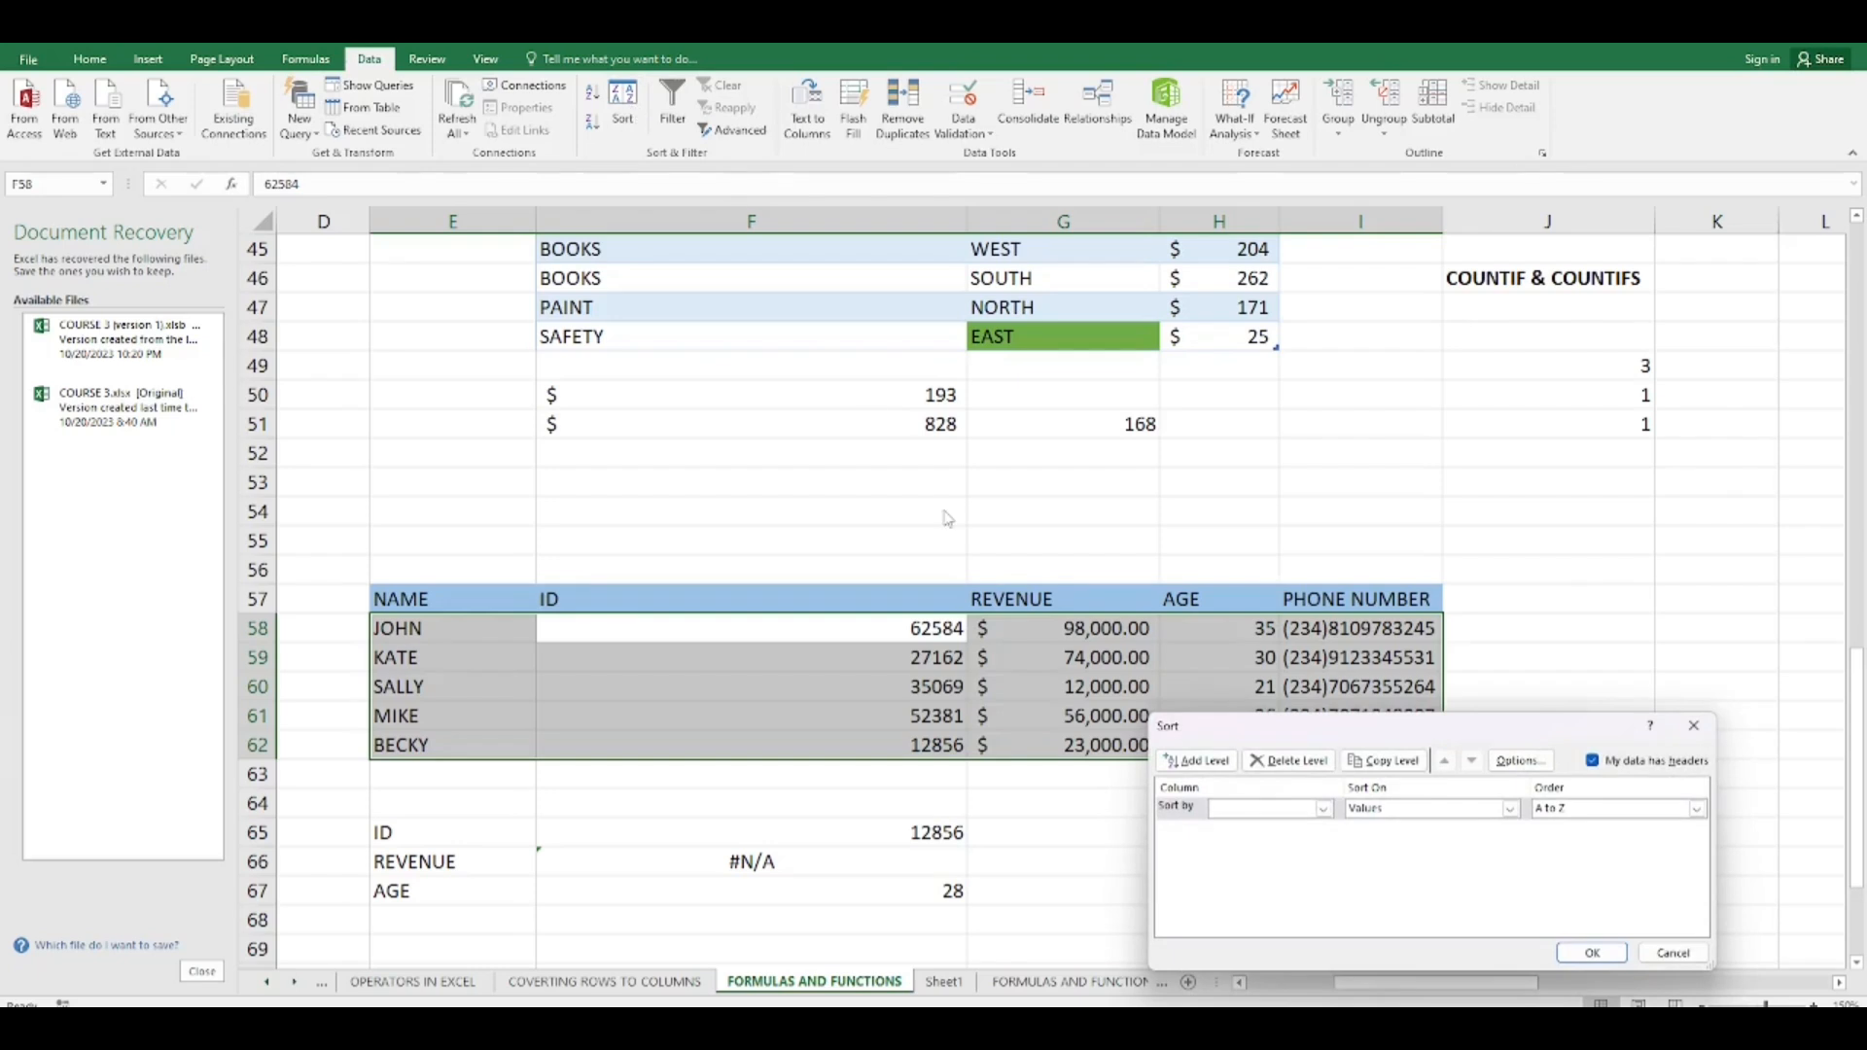
pyautogui.click(1325, 810)
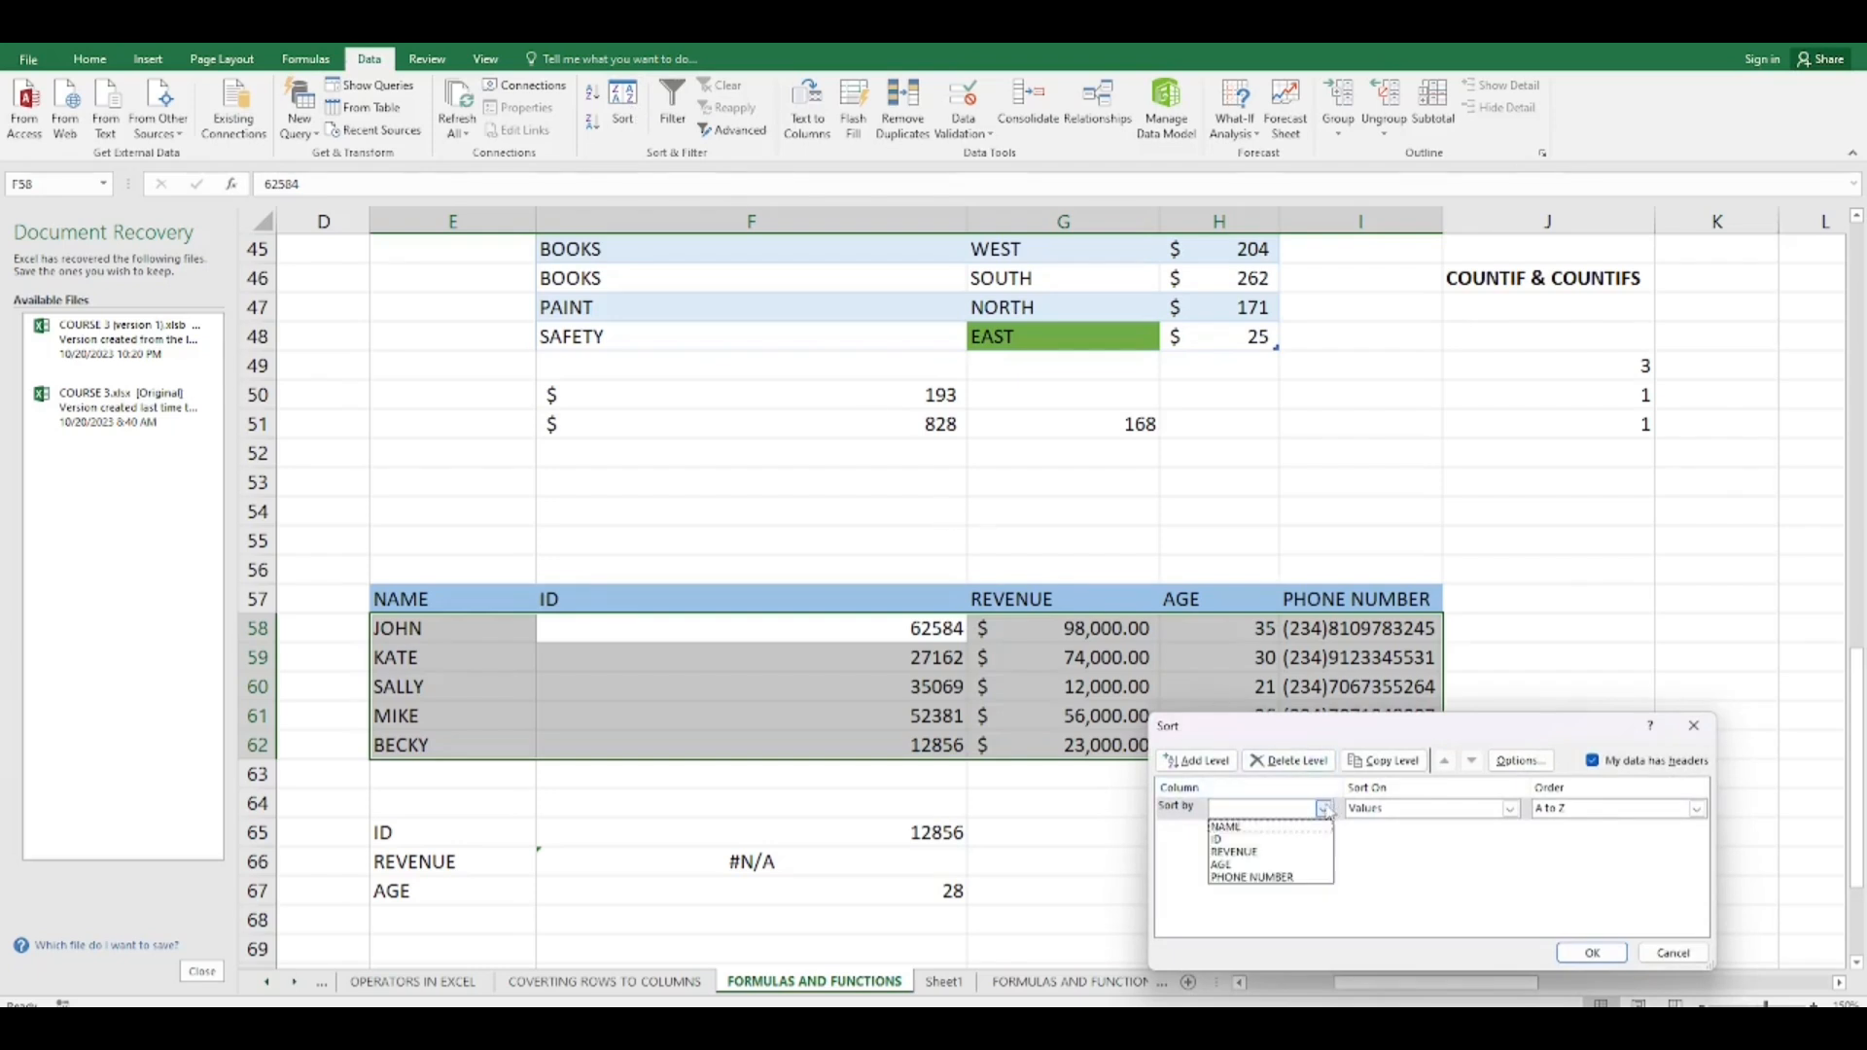
pyautogui.click(1280, 840)
pyautogui.click(1509, 809)
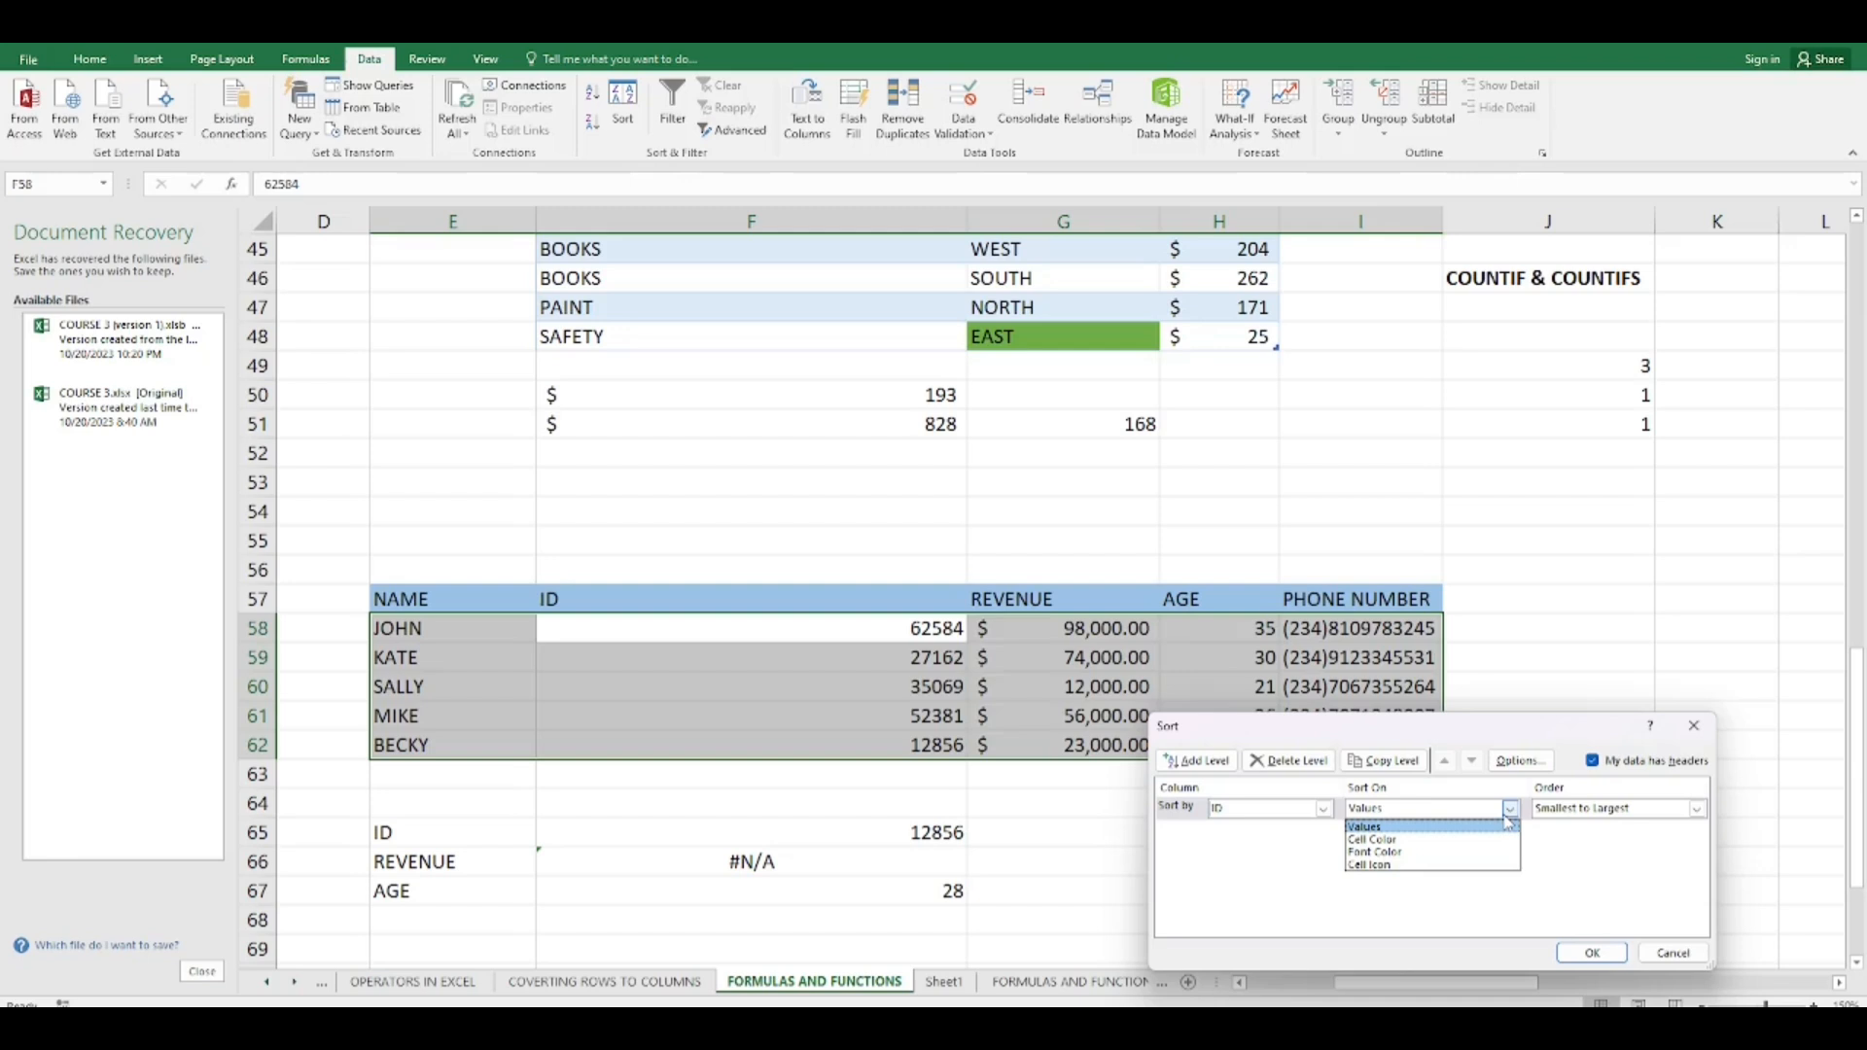
pyautogui.click(1510, 815)
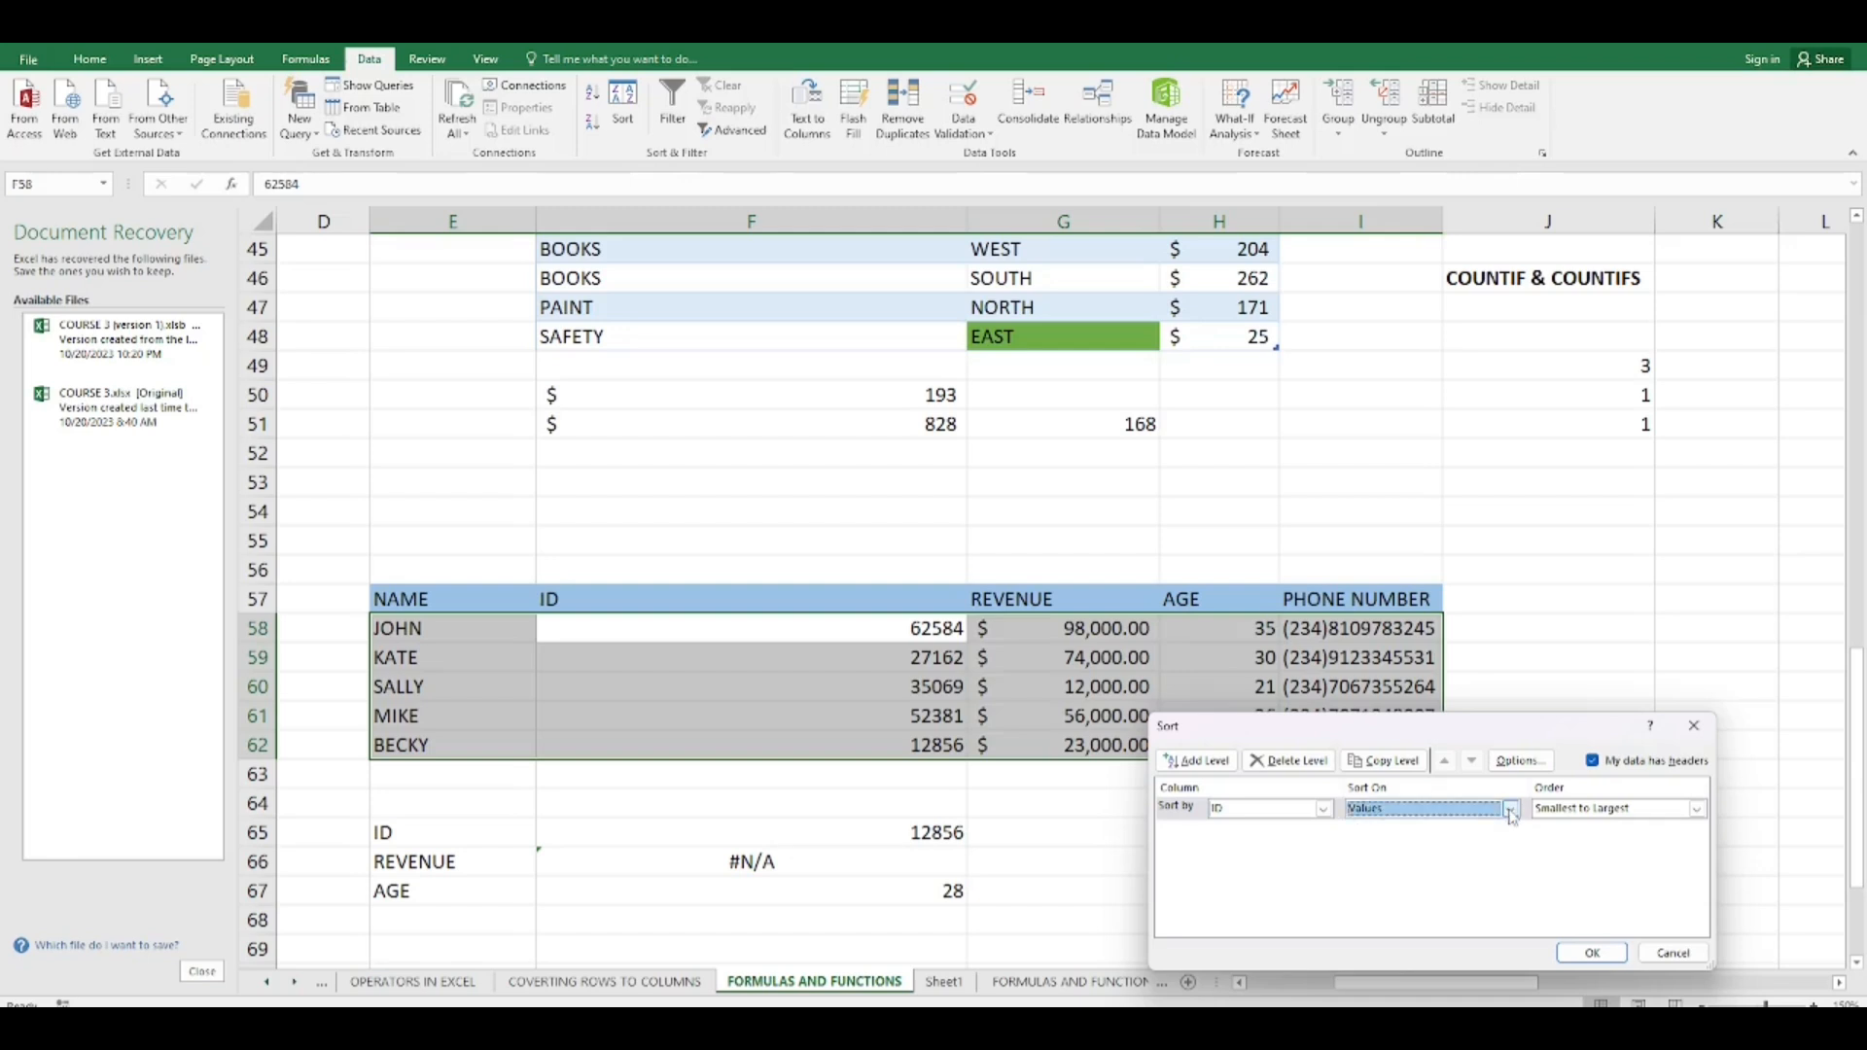
pyautogui.click(1592, 954)
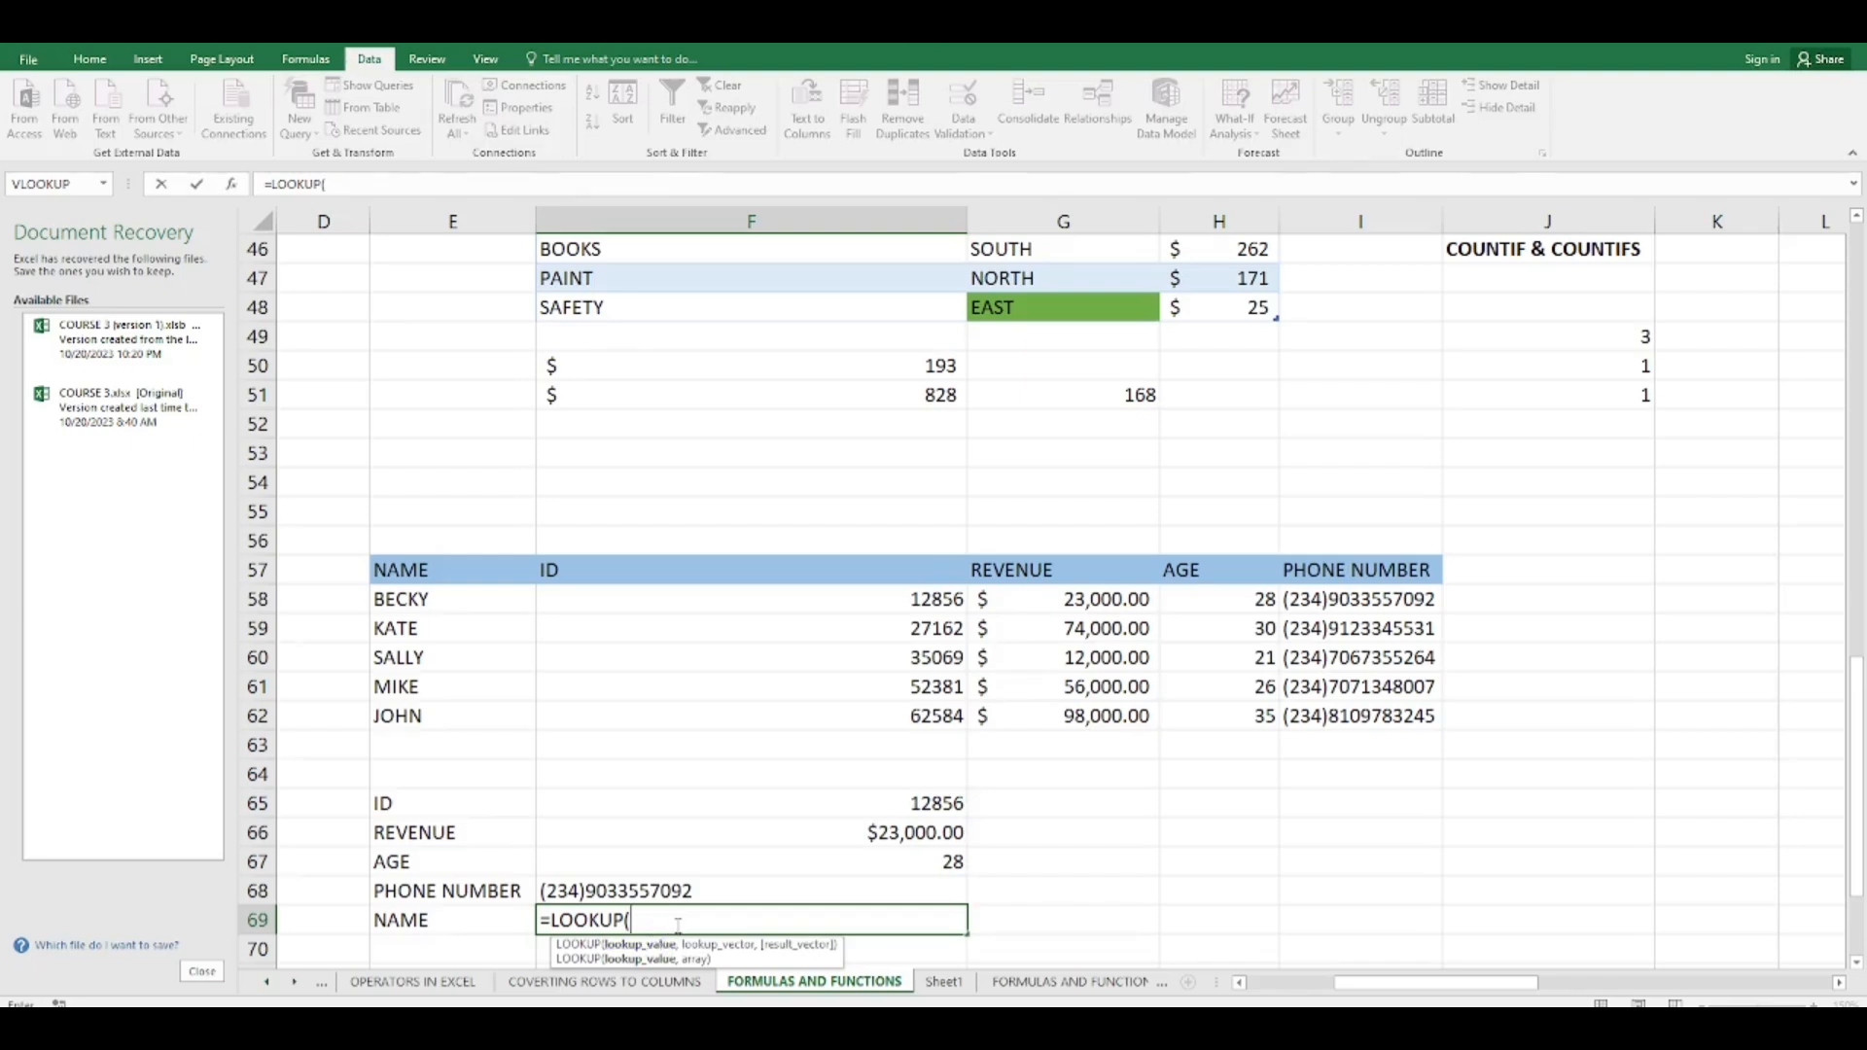
# Complete the LOOKUP formula in F69 with F65 as lookup value, F58:F62 as lookup vector and E58:E62 as result vector, and check its result.
pyautogui.click(867, 801)
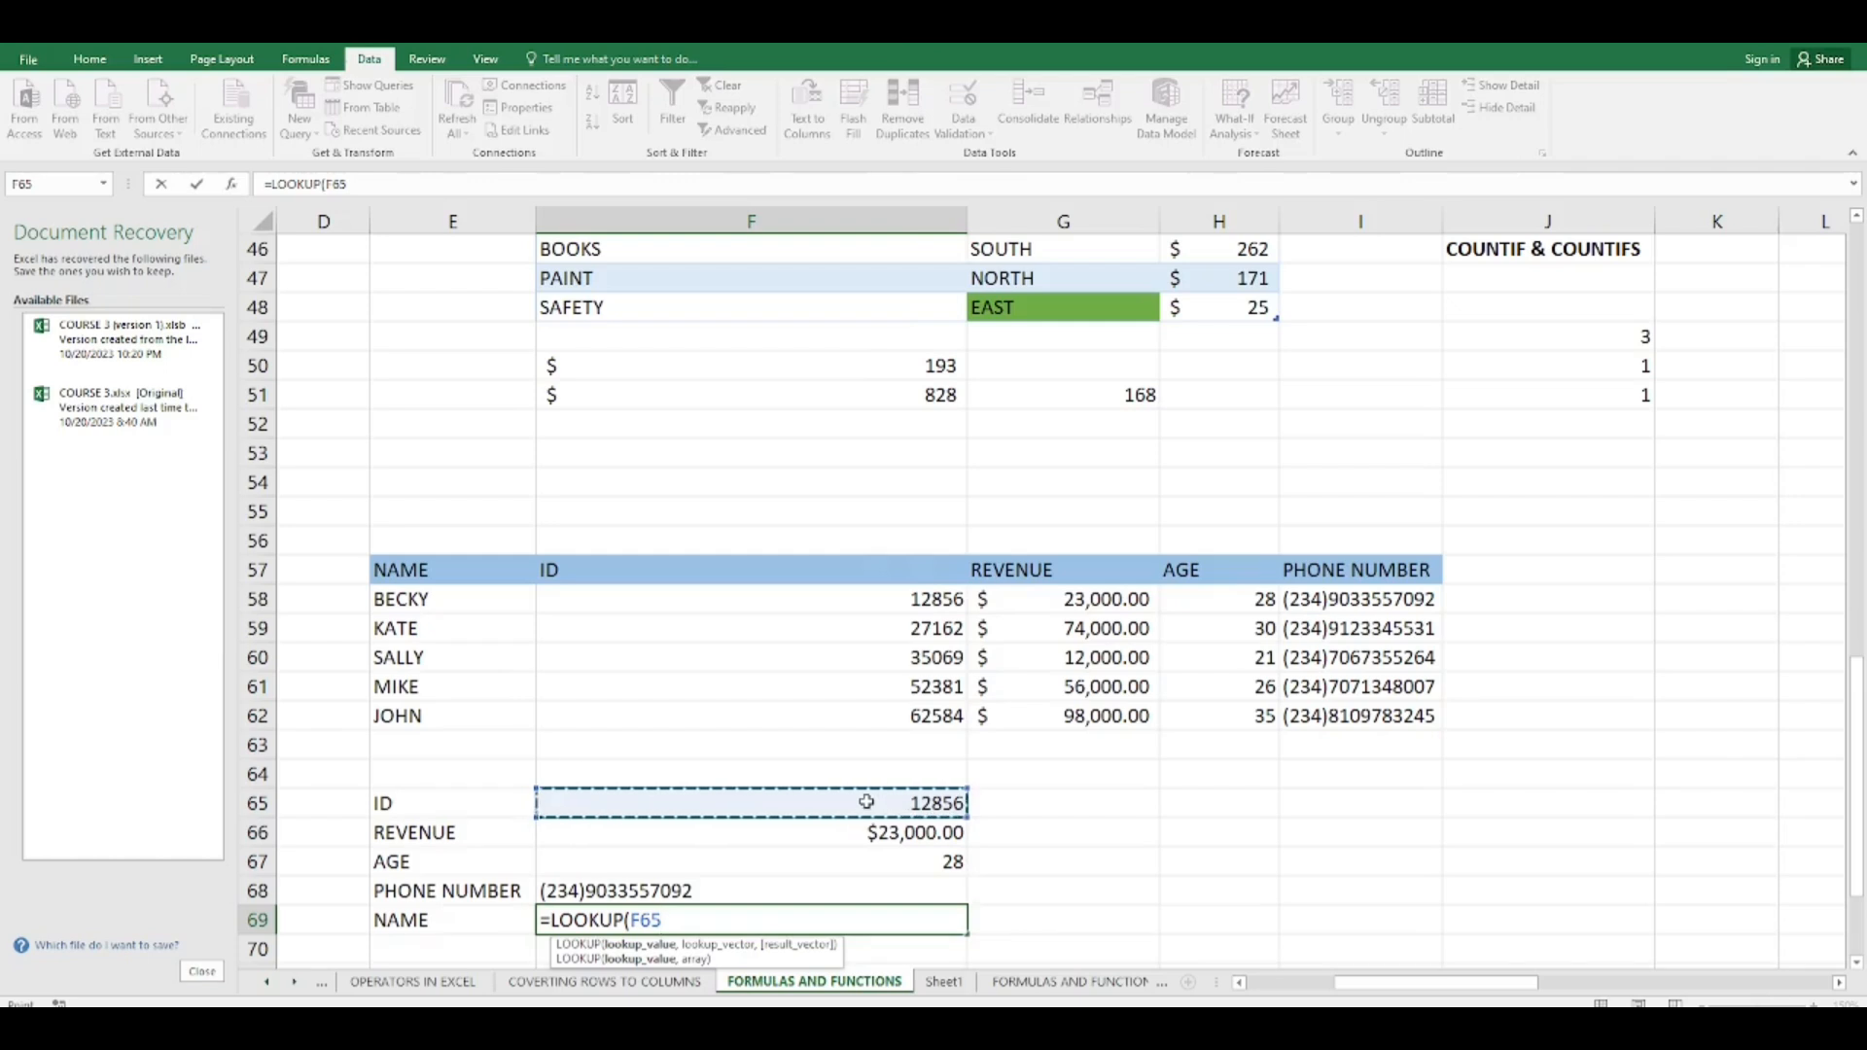
pyautogui.write(',')
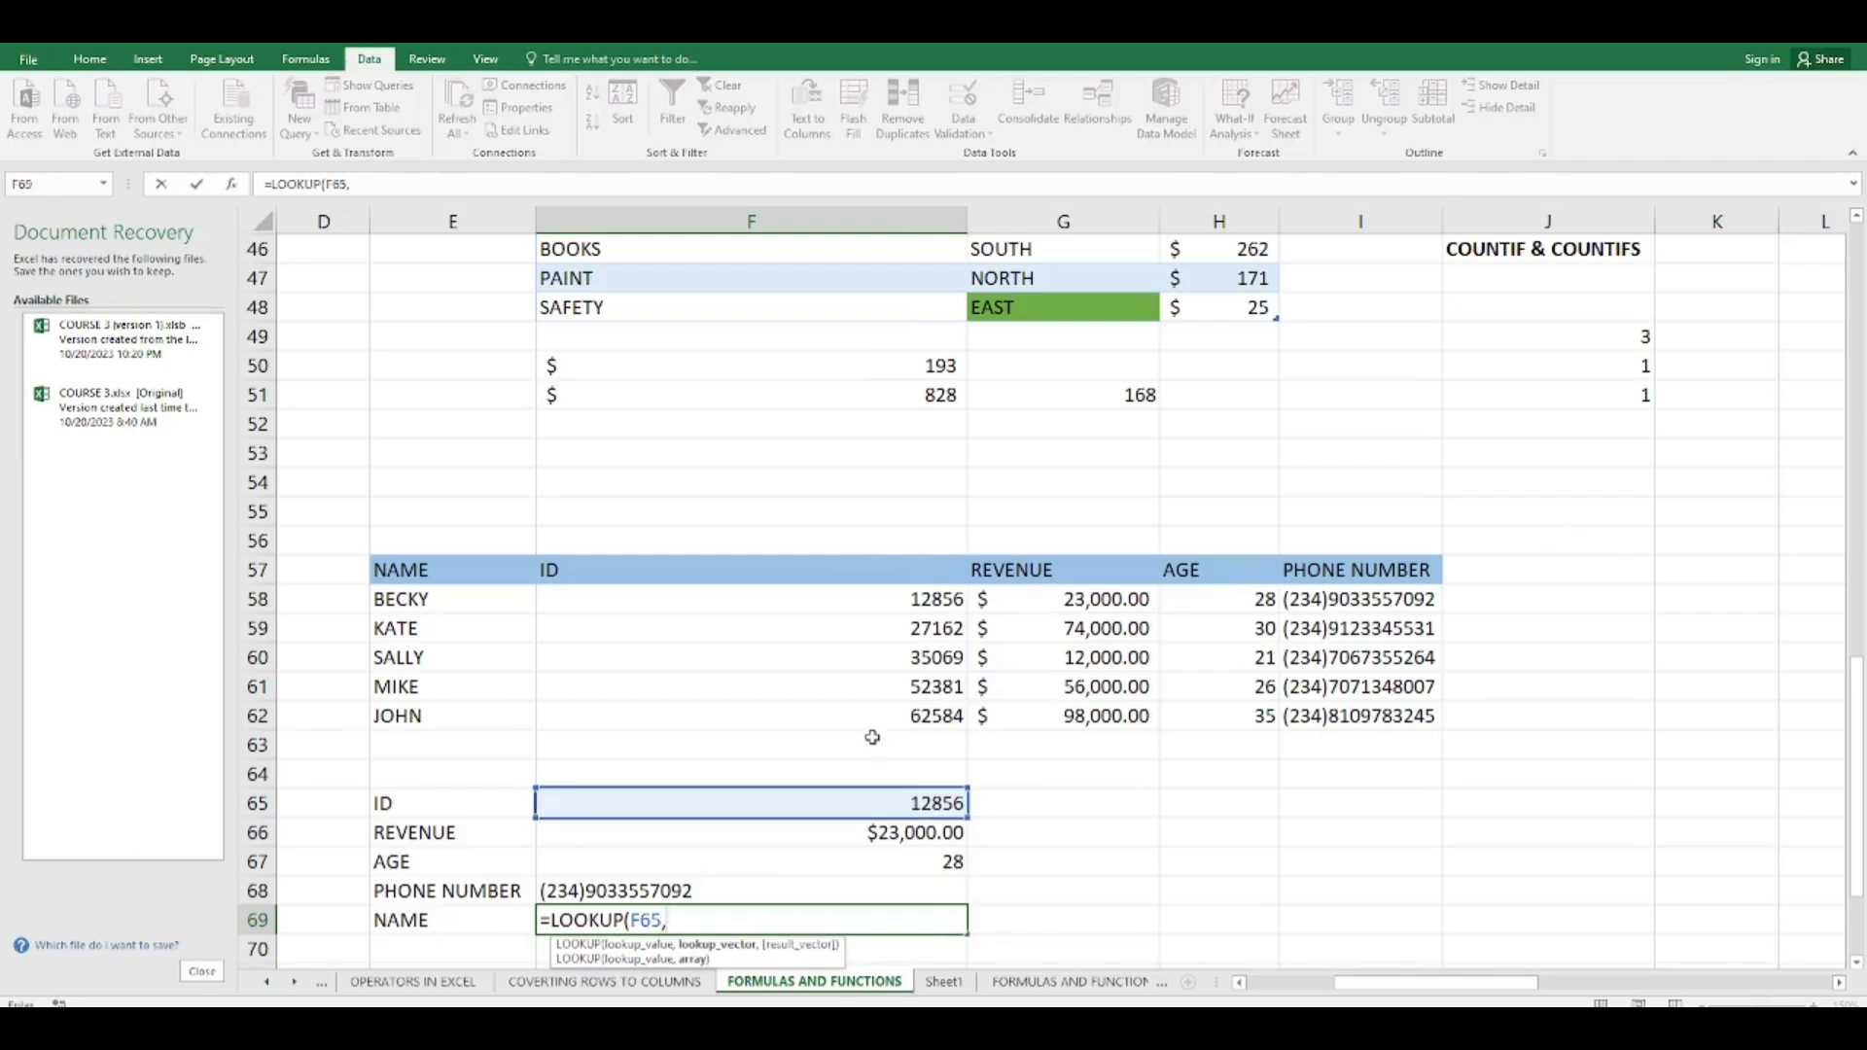
pyautogui.moveTo(907, 593); pyautogui.dragTo(917, 720)
pyautogui.write(',')
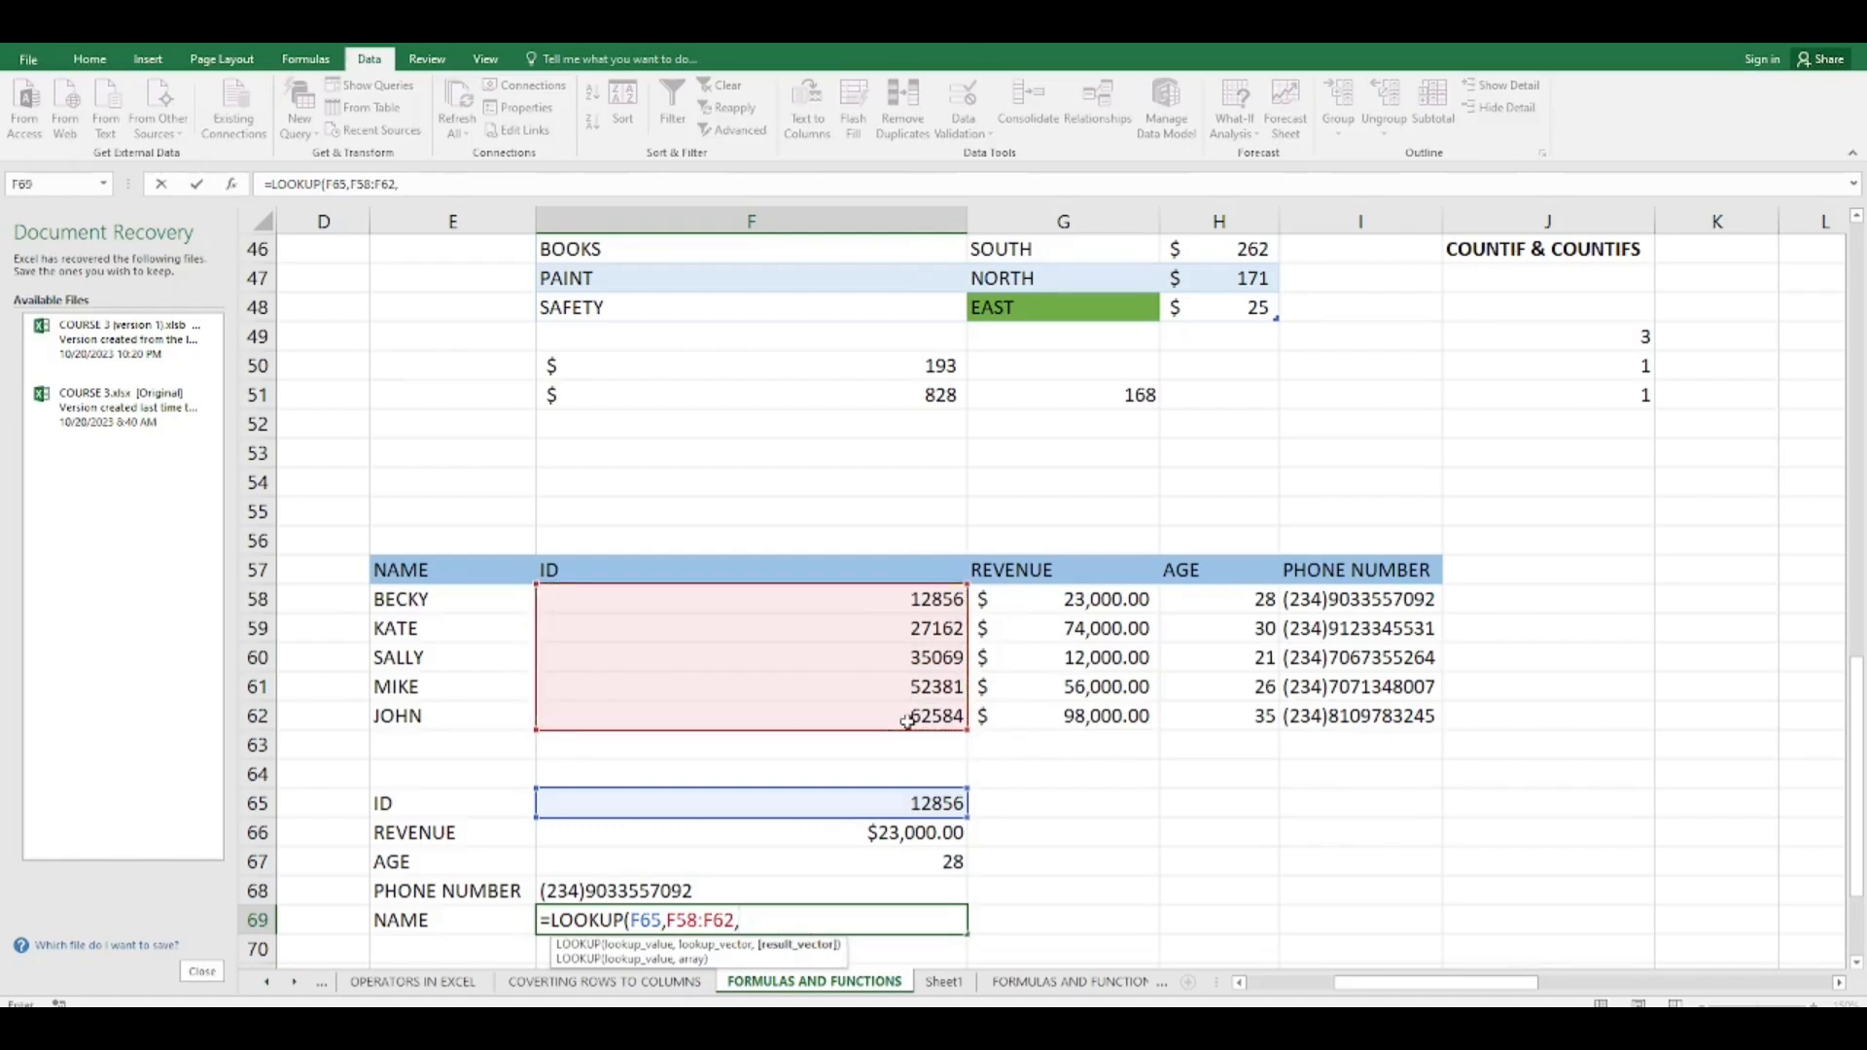
pyautogui.moveTo(447, 601); pyautogui.dragTo(459, 718)
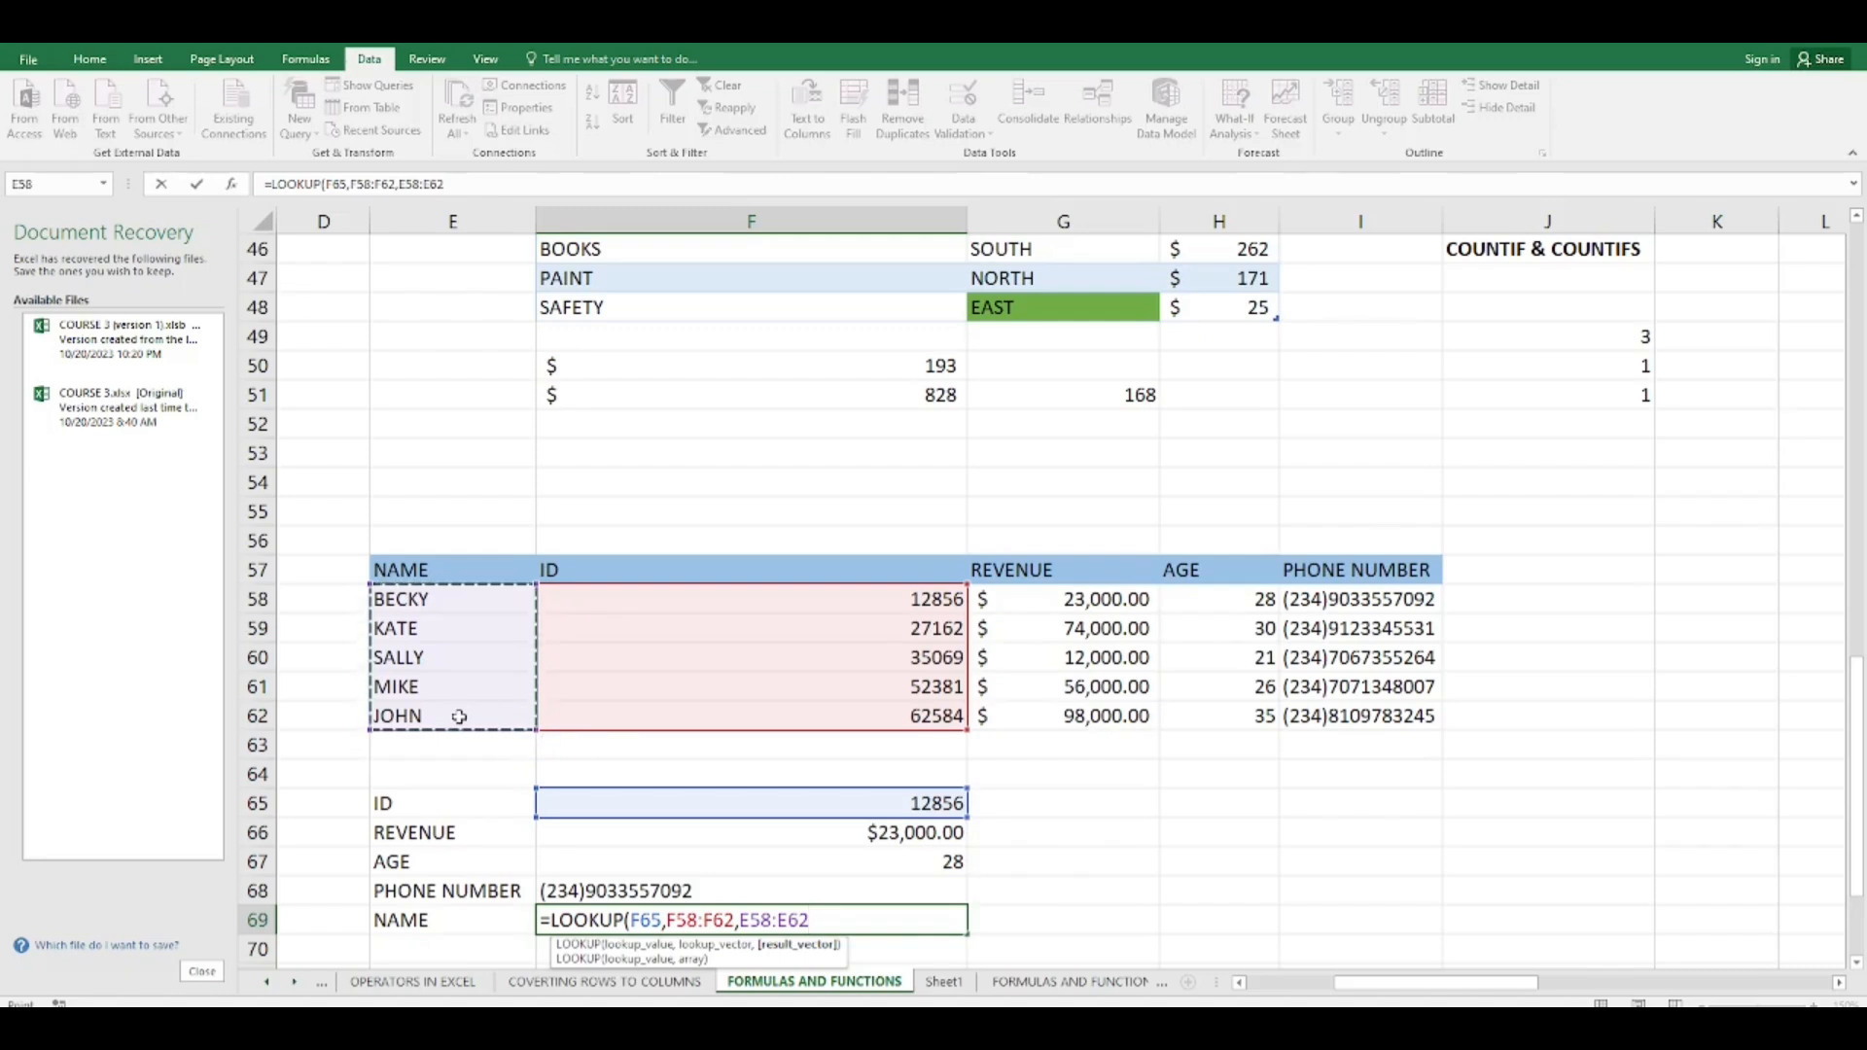
pyautogui.press('Return')
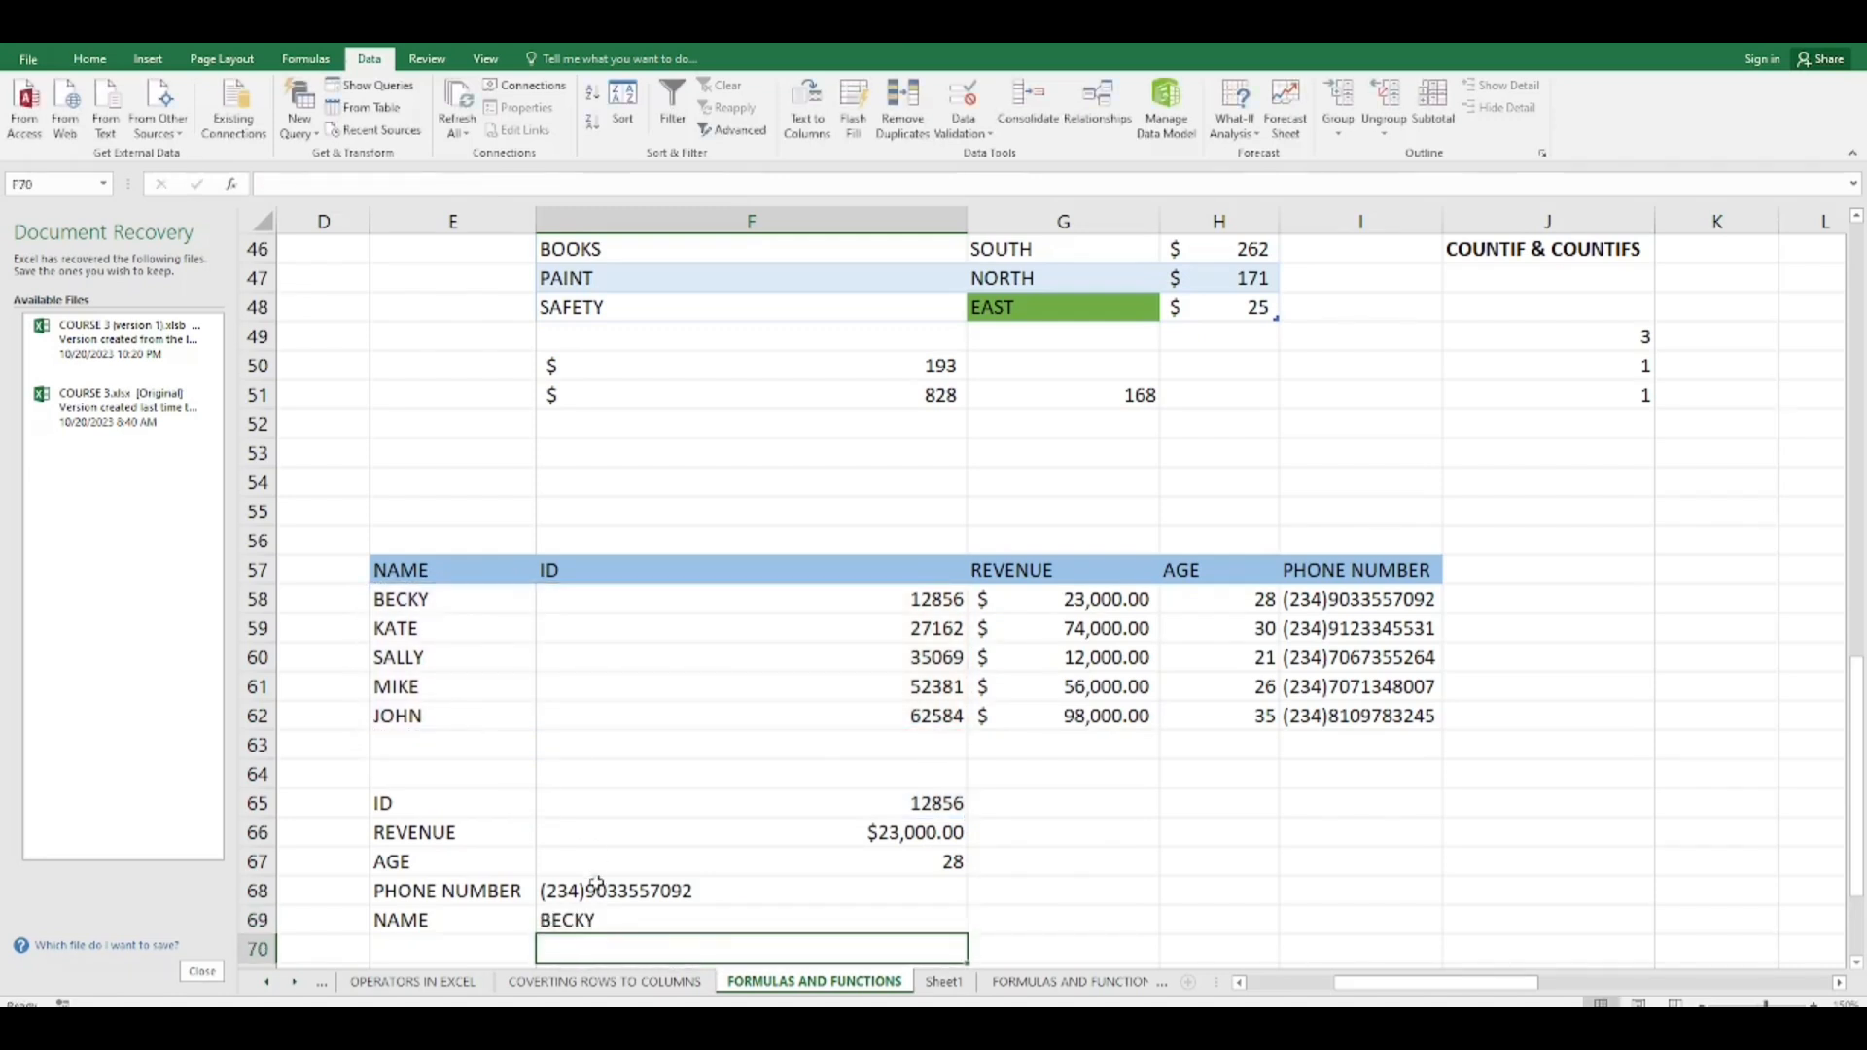
pyautogui.click(610, 922)
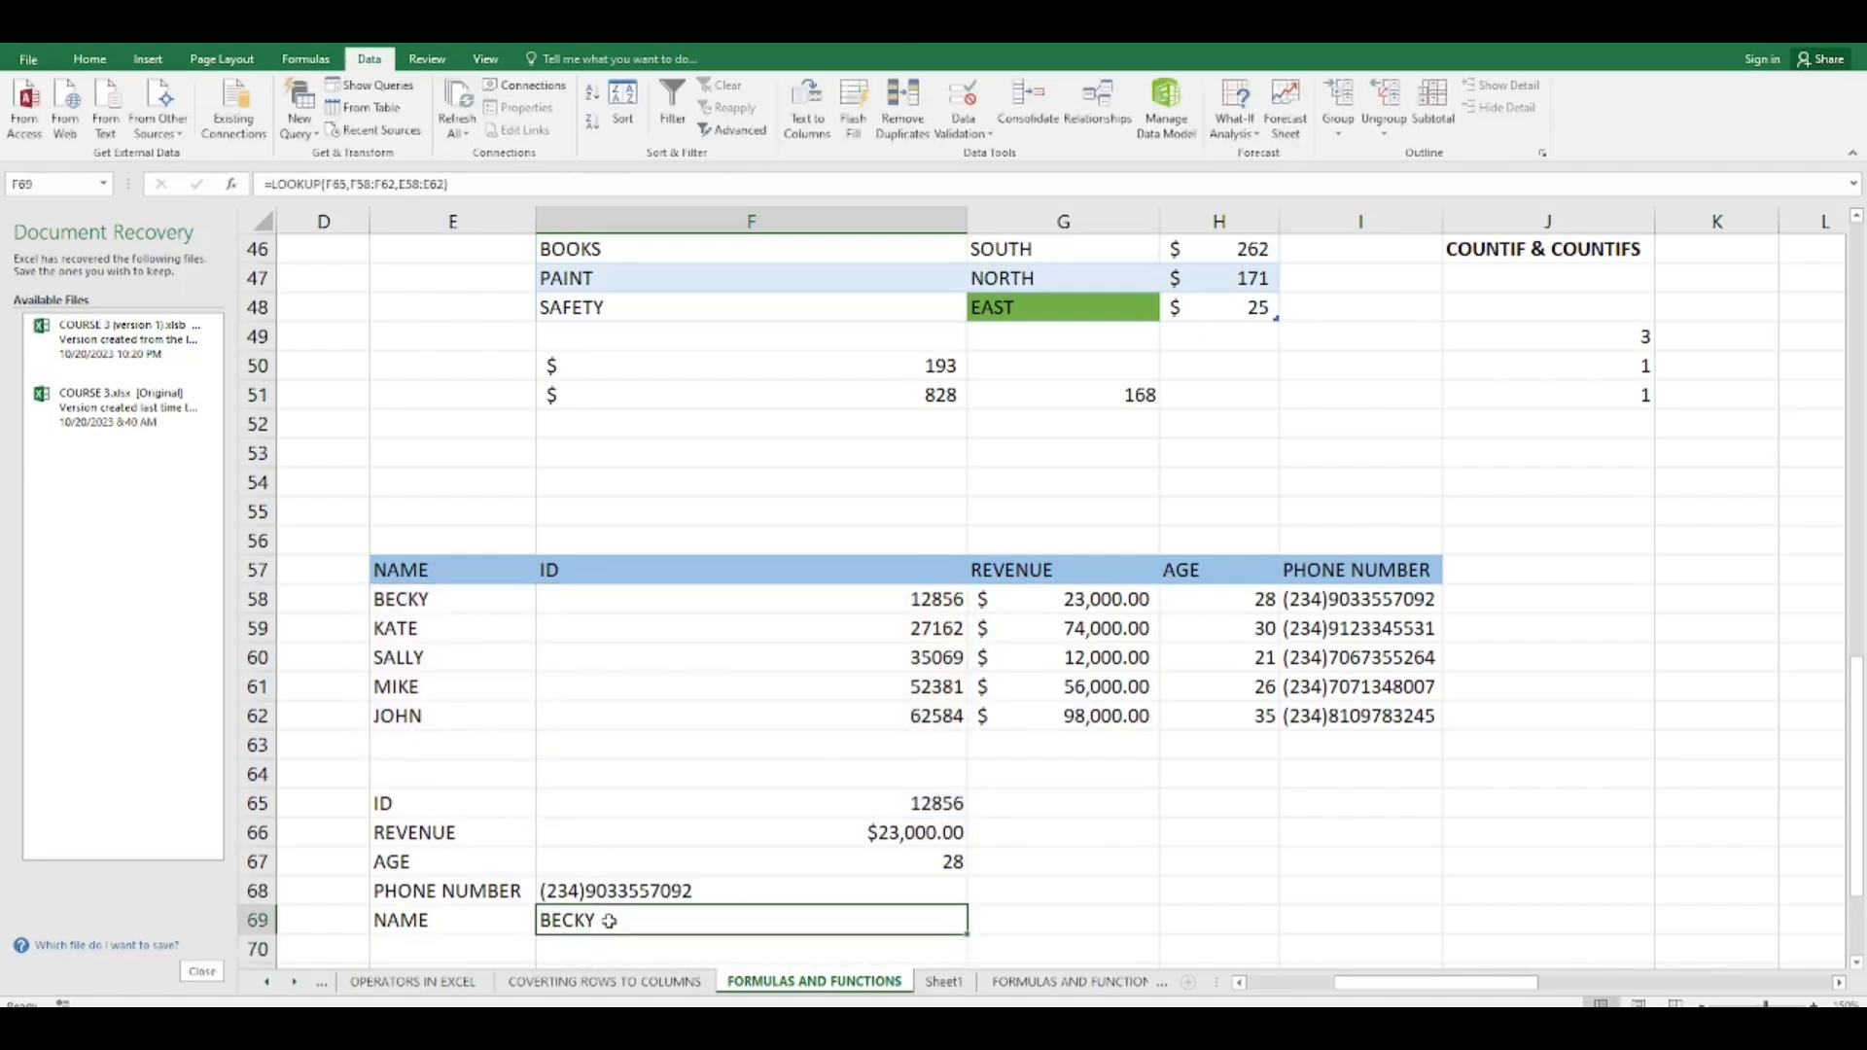
pyautogui.click(916, 603)
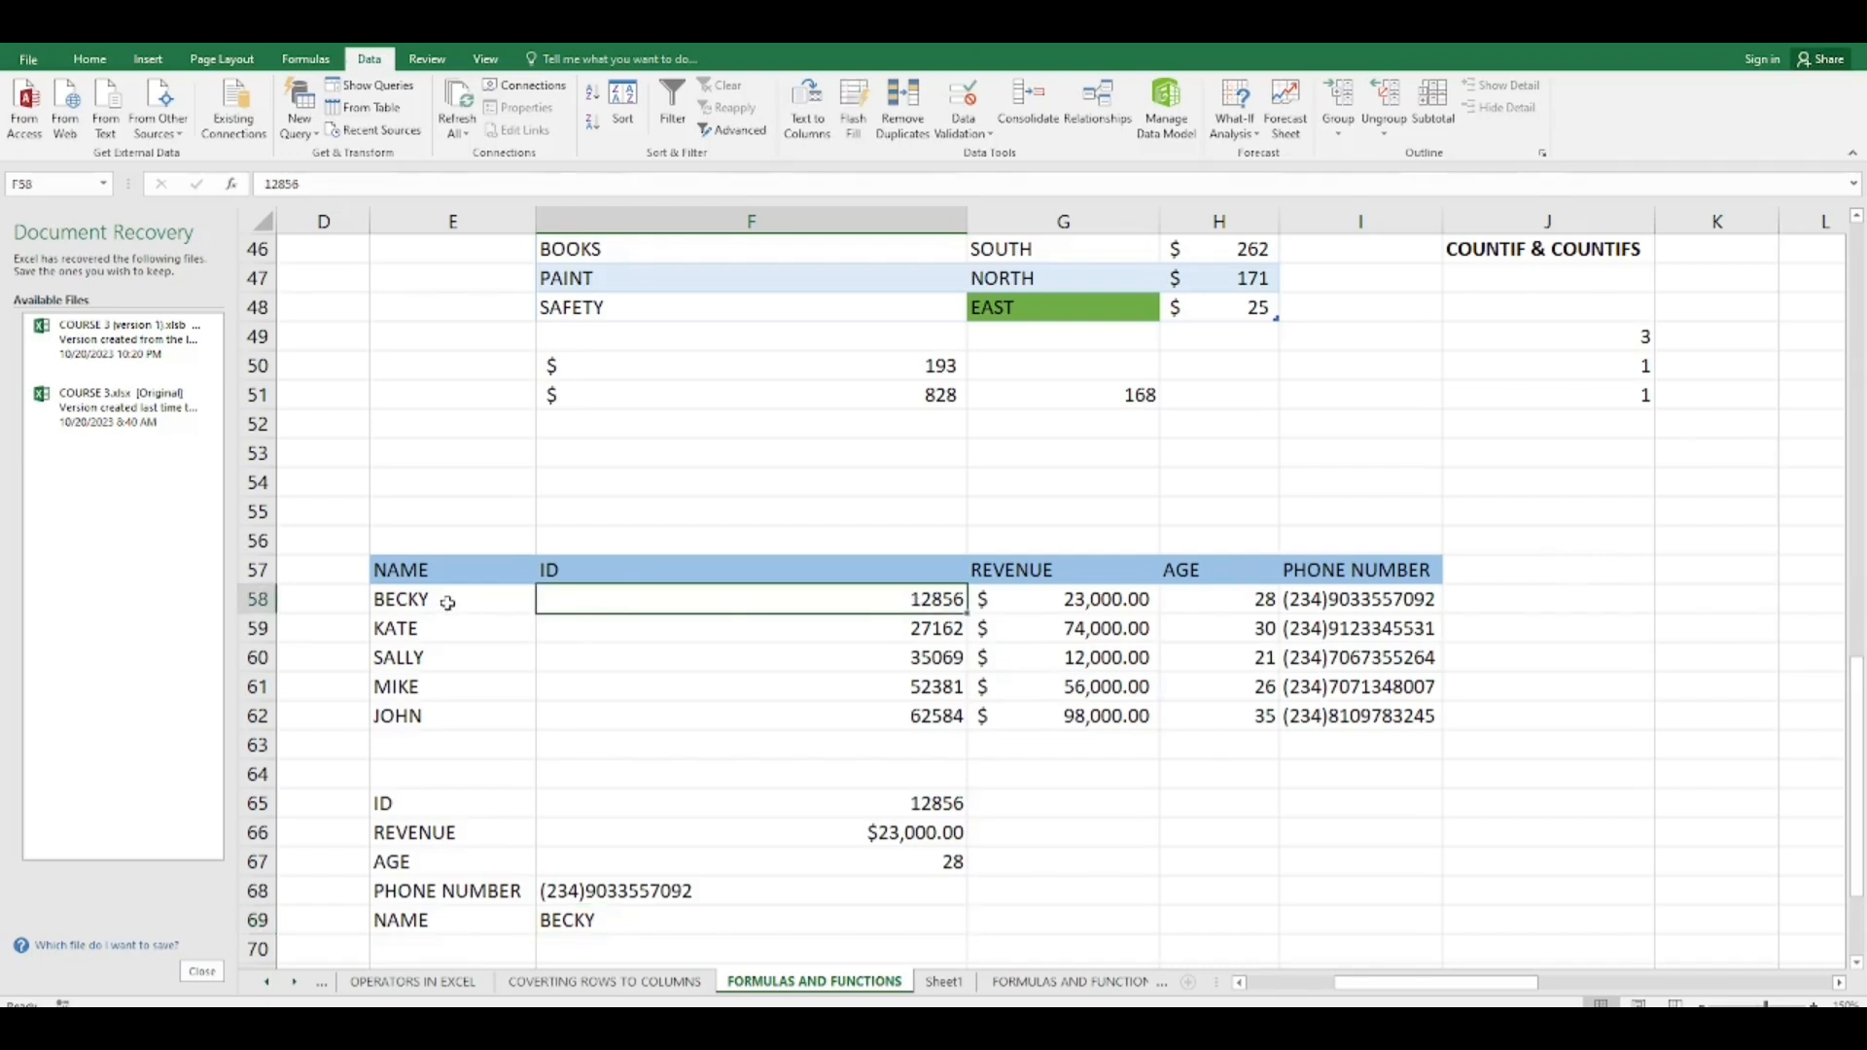
# Replace the lookup ID in F65 with the third record's ID from F60.
pyautogui.doubleClick(875, 806)
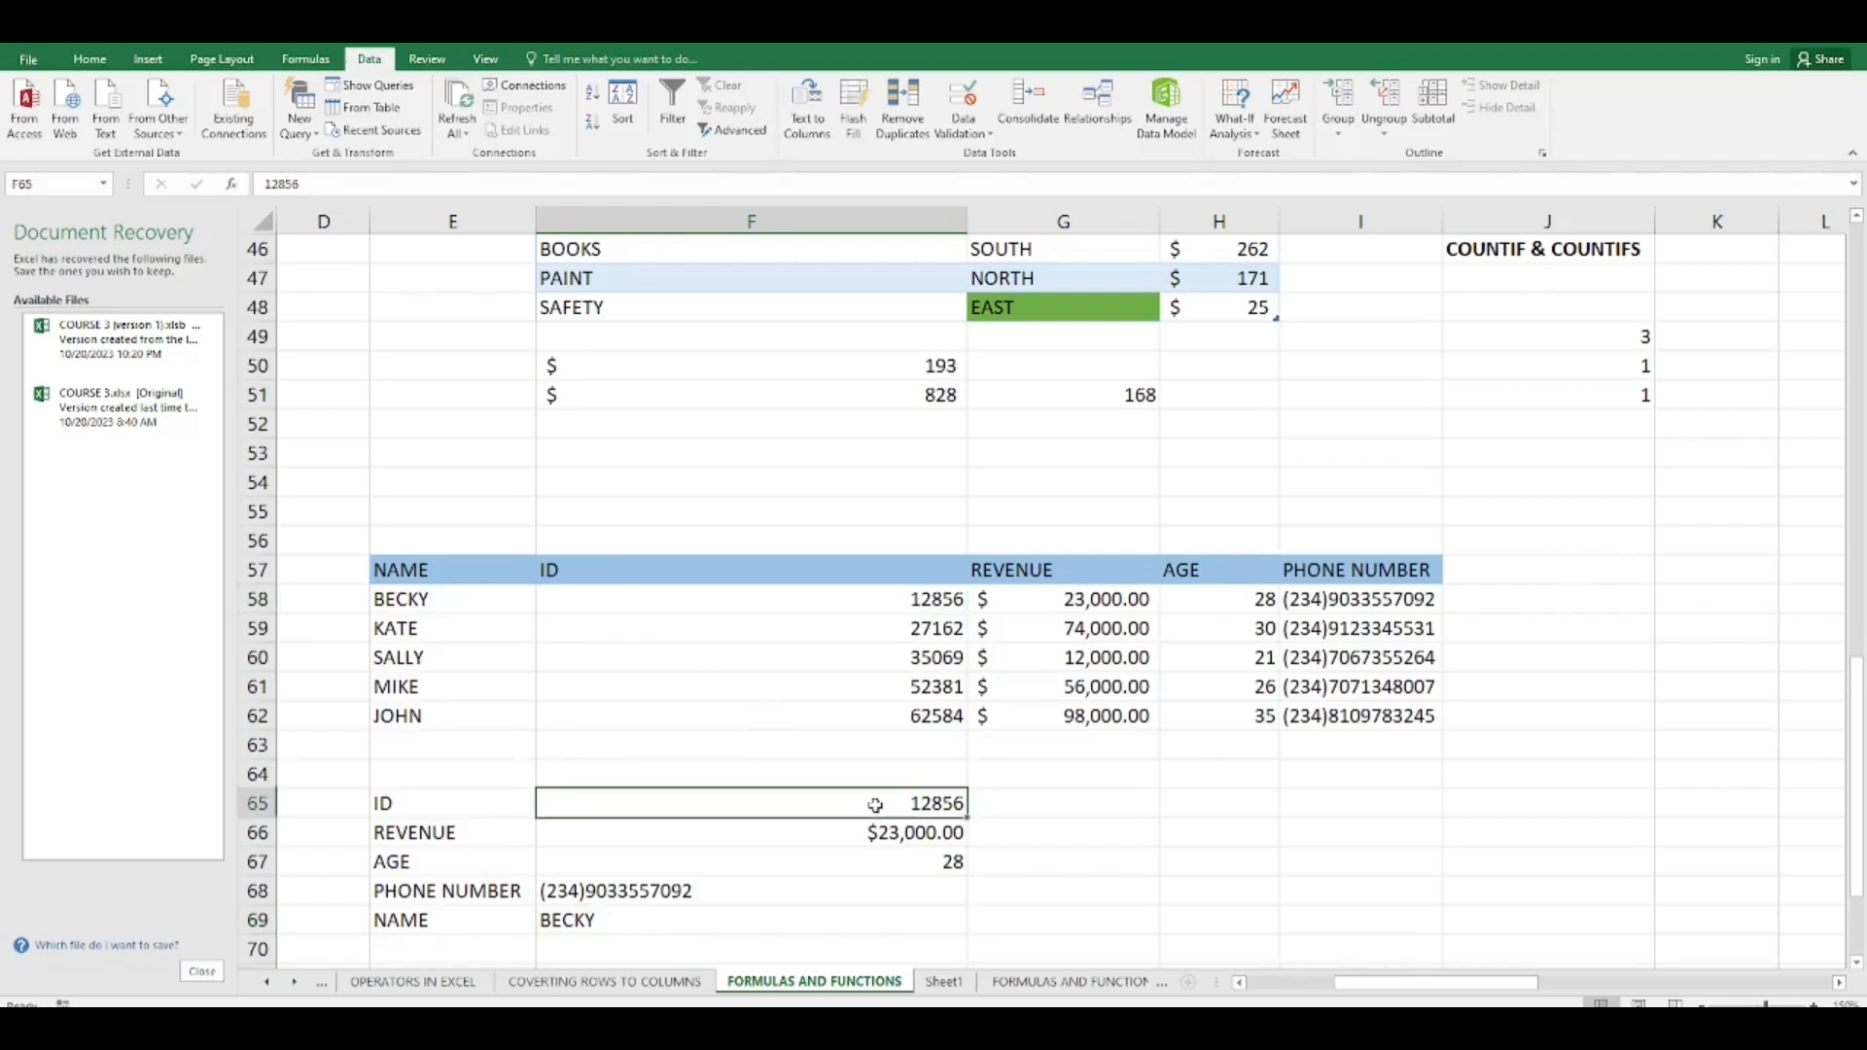
pyautogui.doubleClick(940, 806)
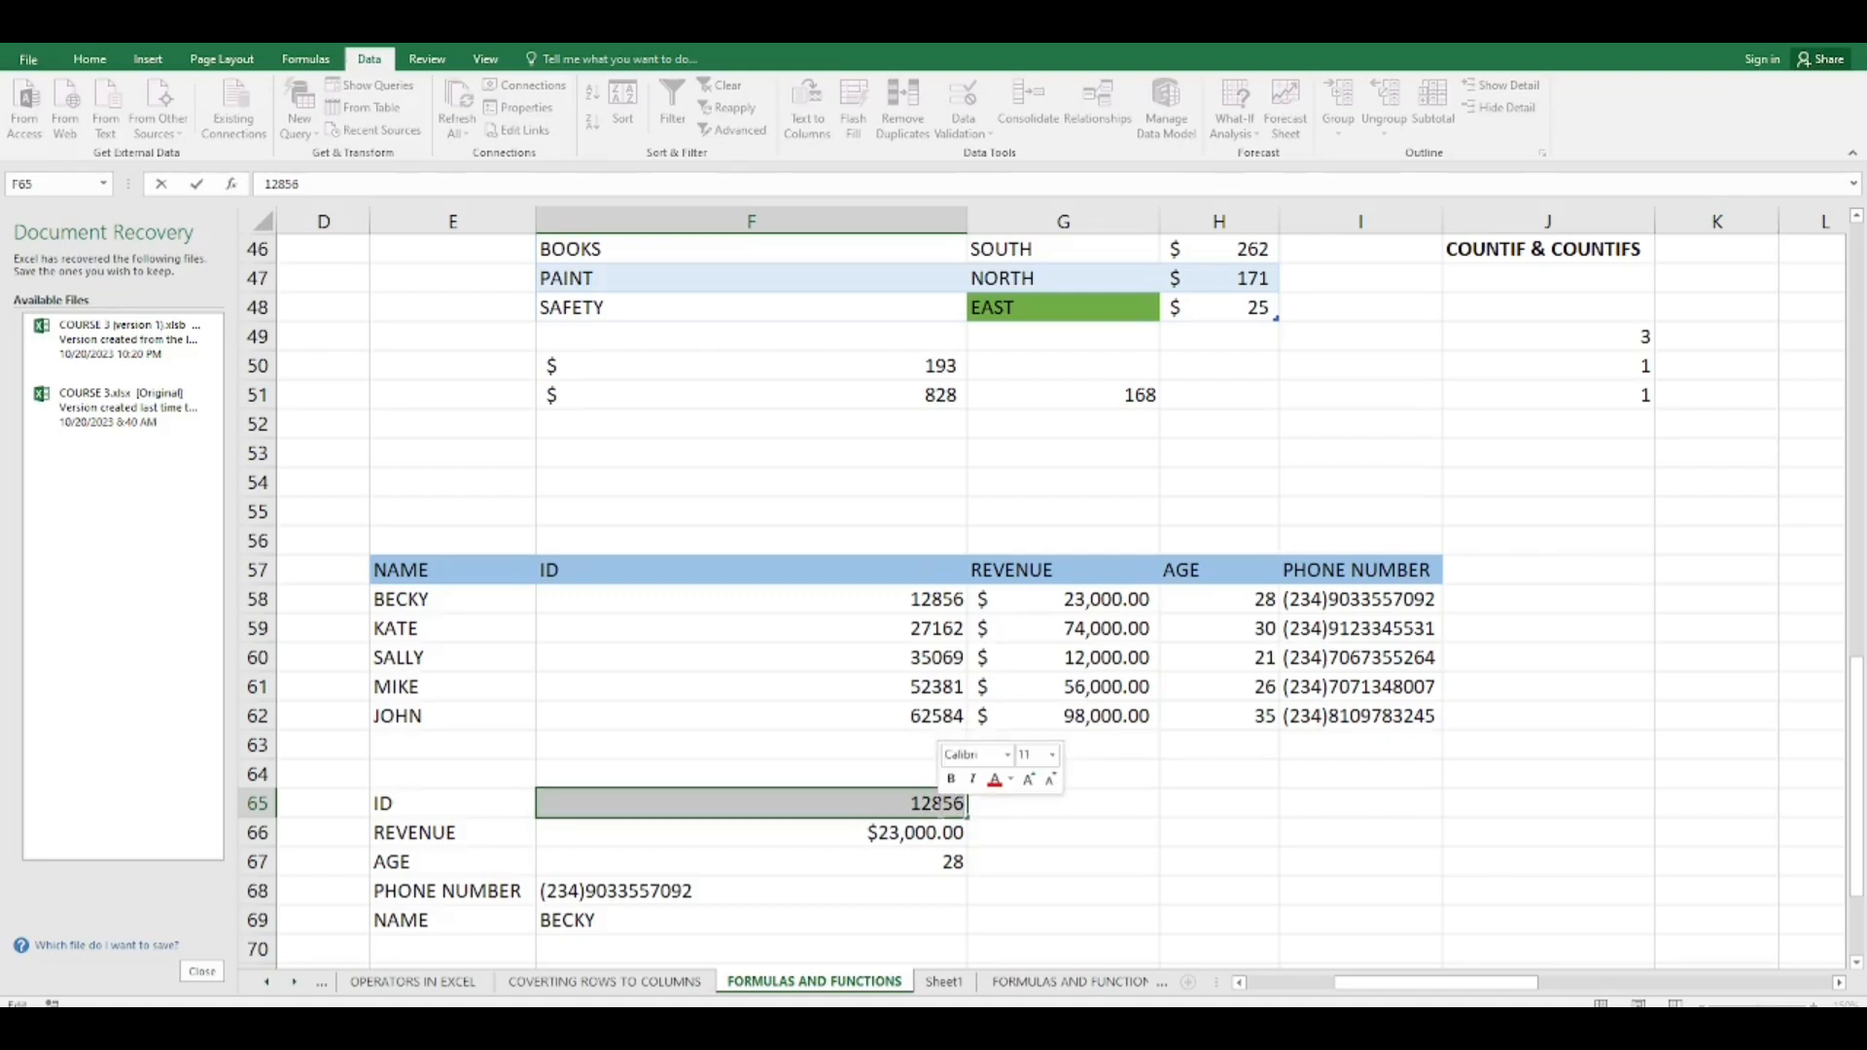
pyautogui.write('350')
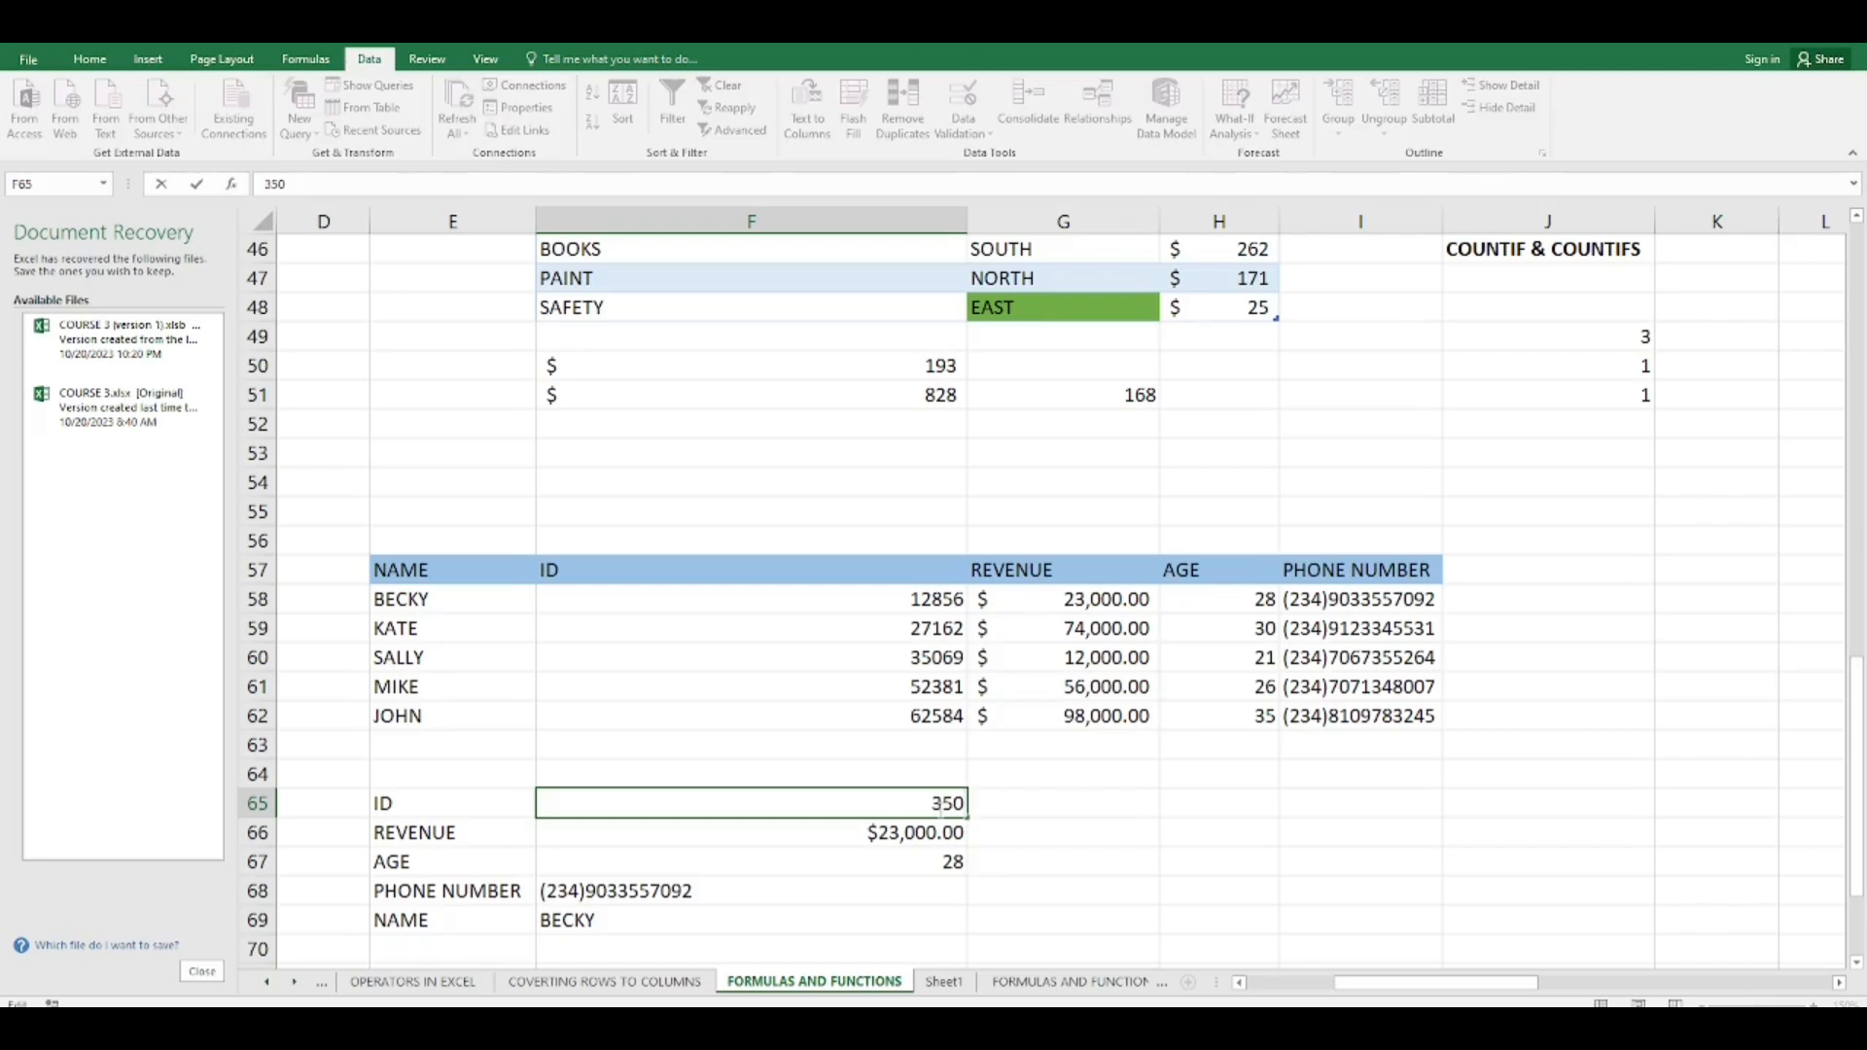
pyautogui.write('69')
pyautogui.press('Return')
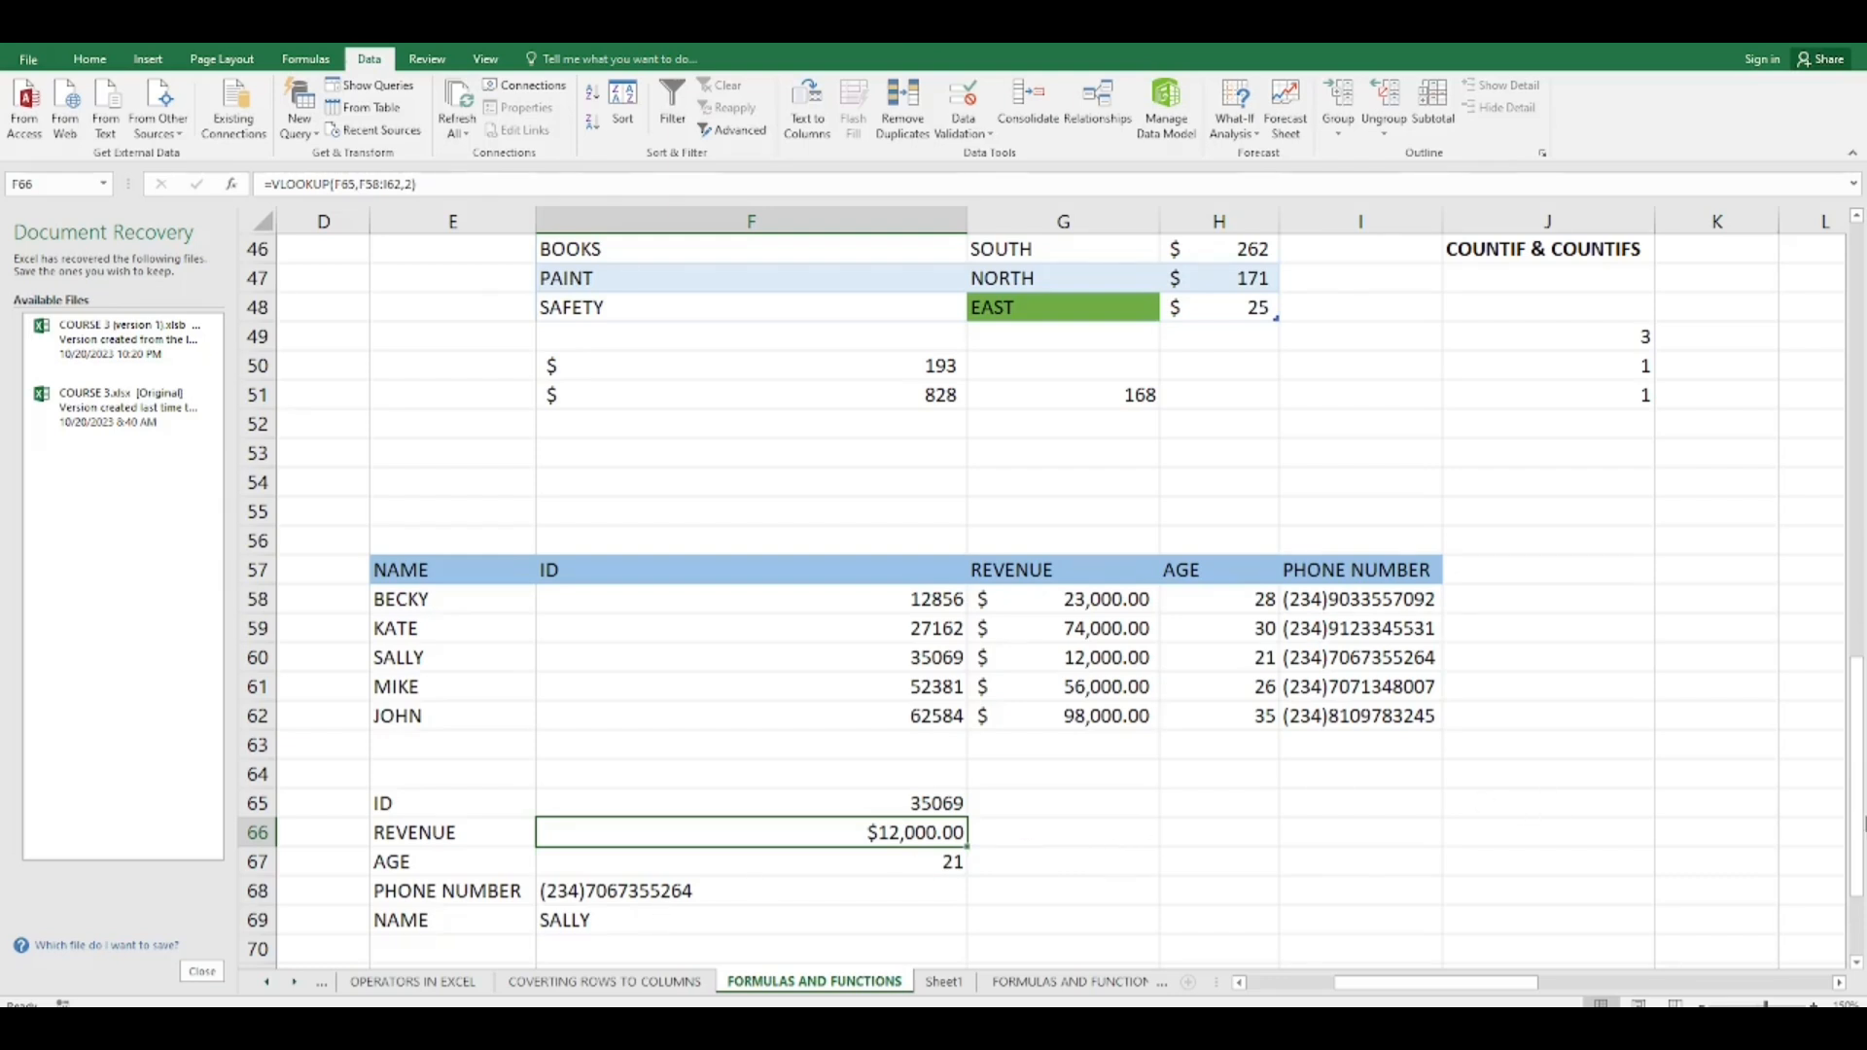
# Enter a VLOOKUP formula in F52 with G41 as lookup value, the product table F41:H48 as array, column 3 and FALSE.
pyautogui.moveTo(1863, 763); pyautogui.dragTo(1860, 676)
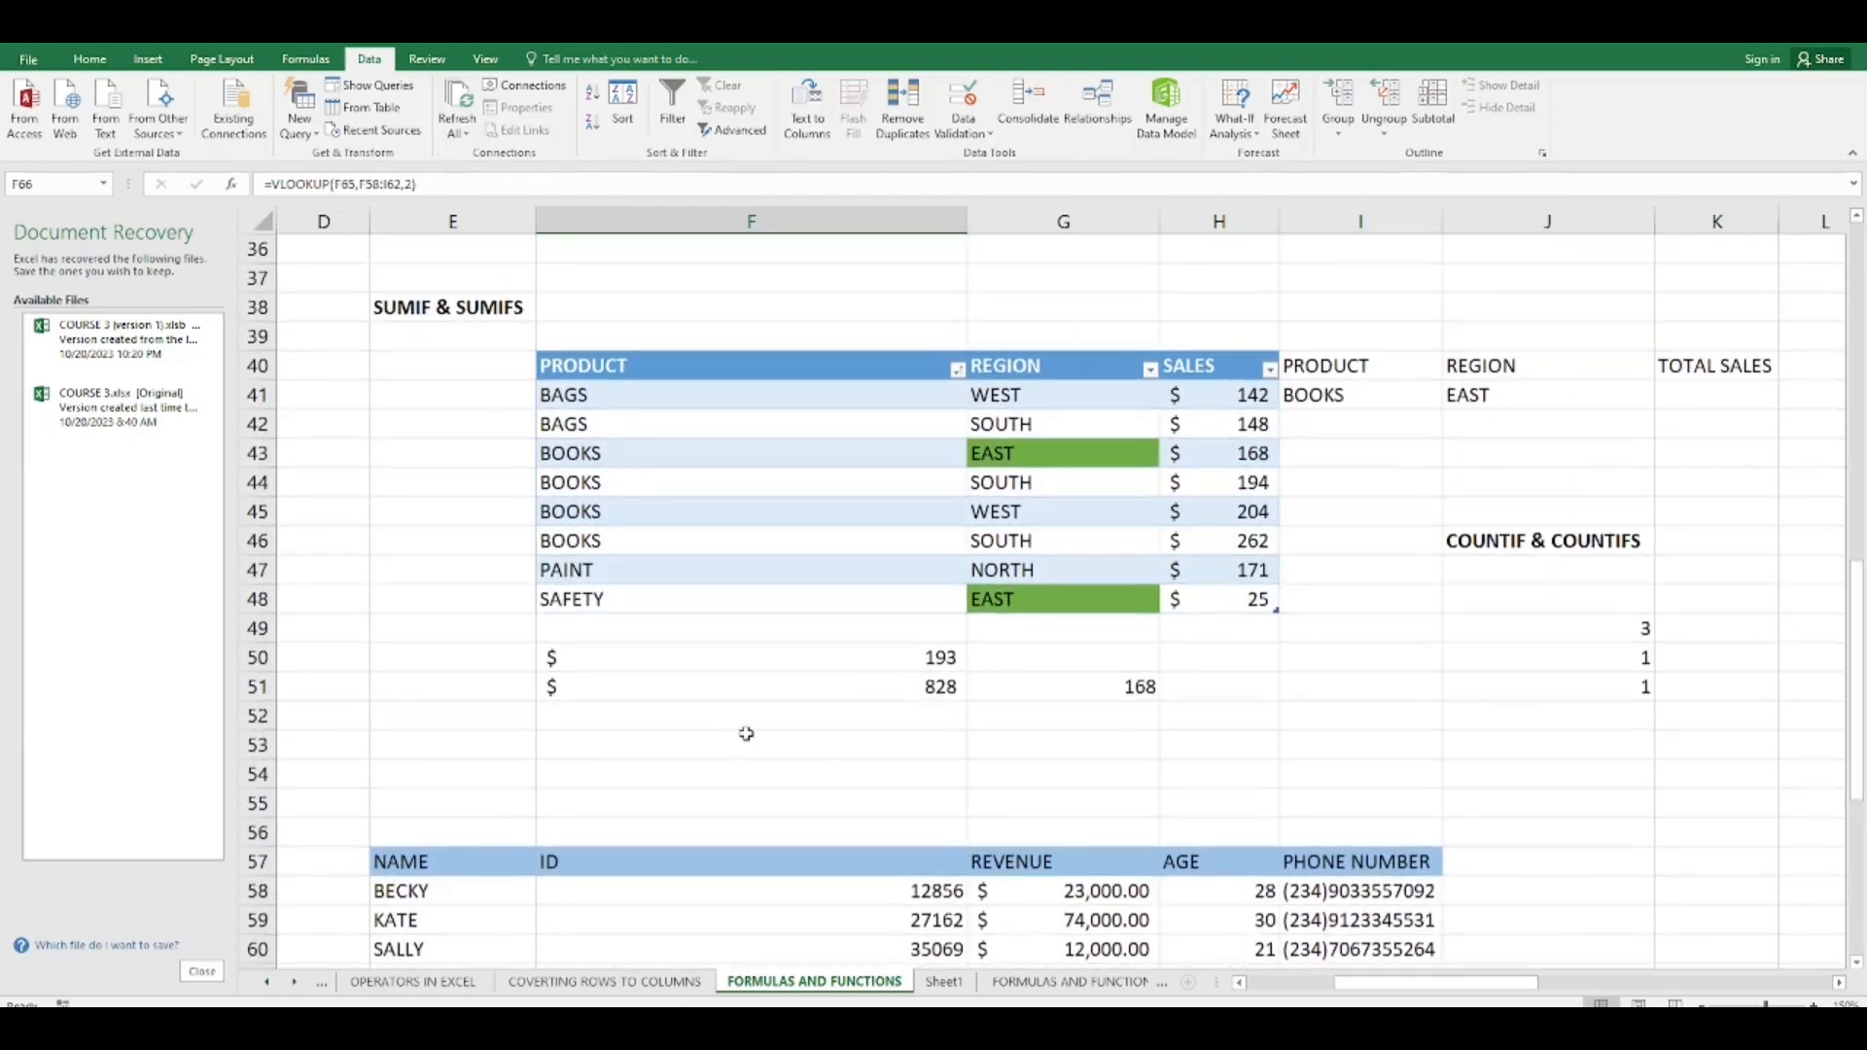
pyautogui.click(677, 718)
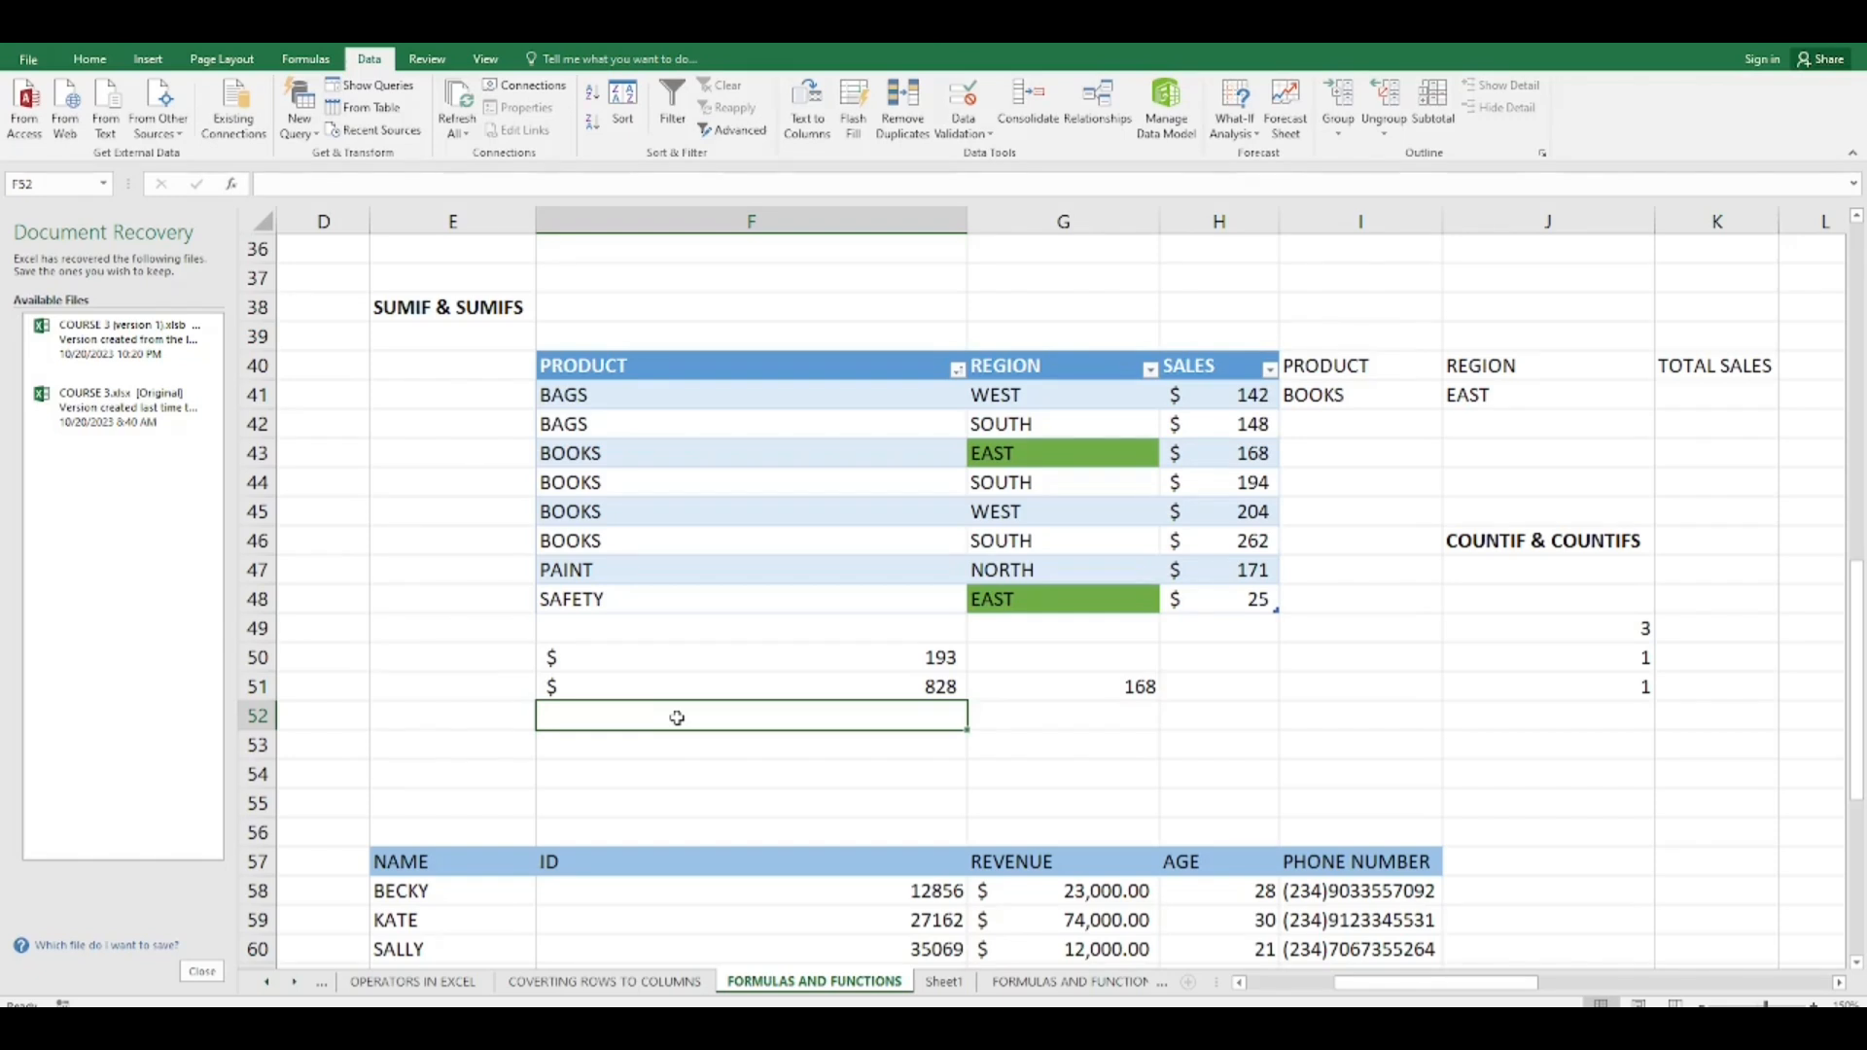
pyautogui.write('=')
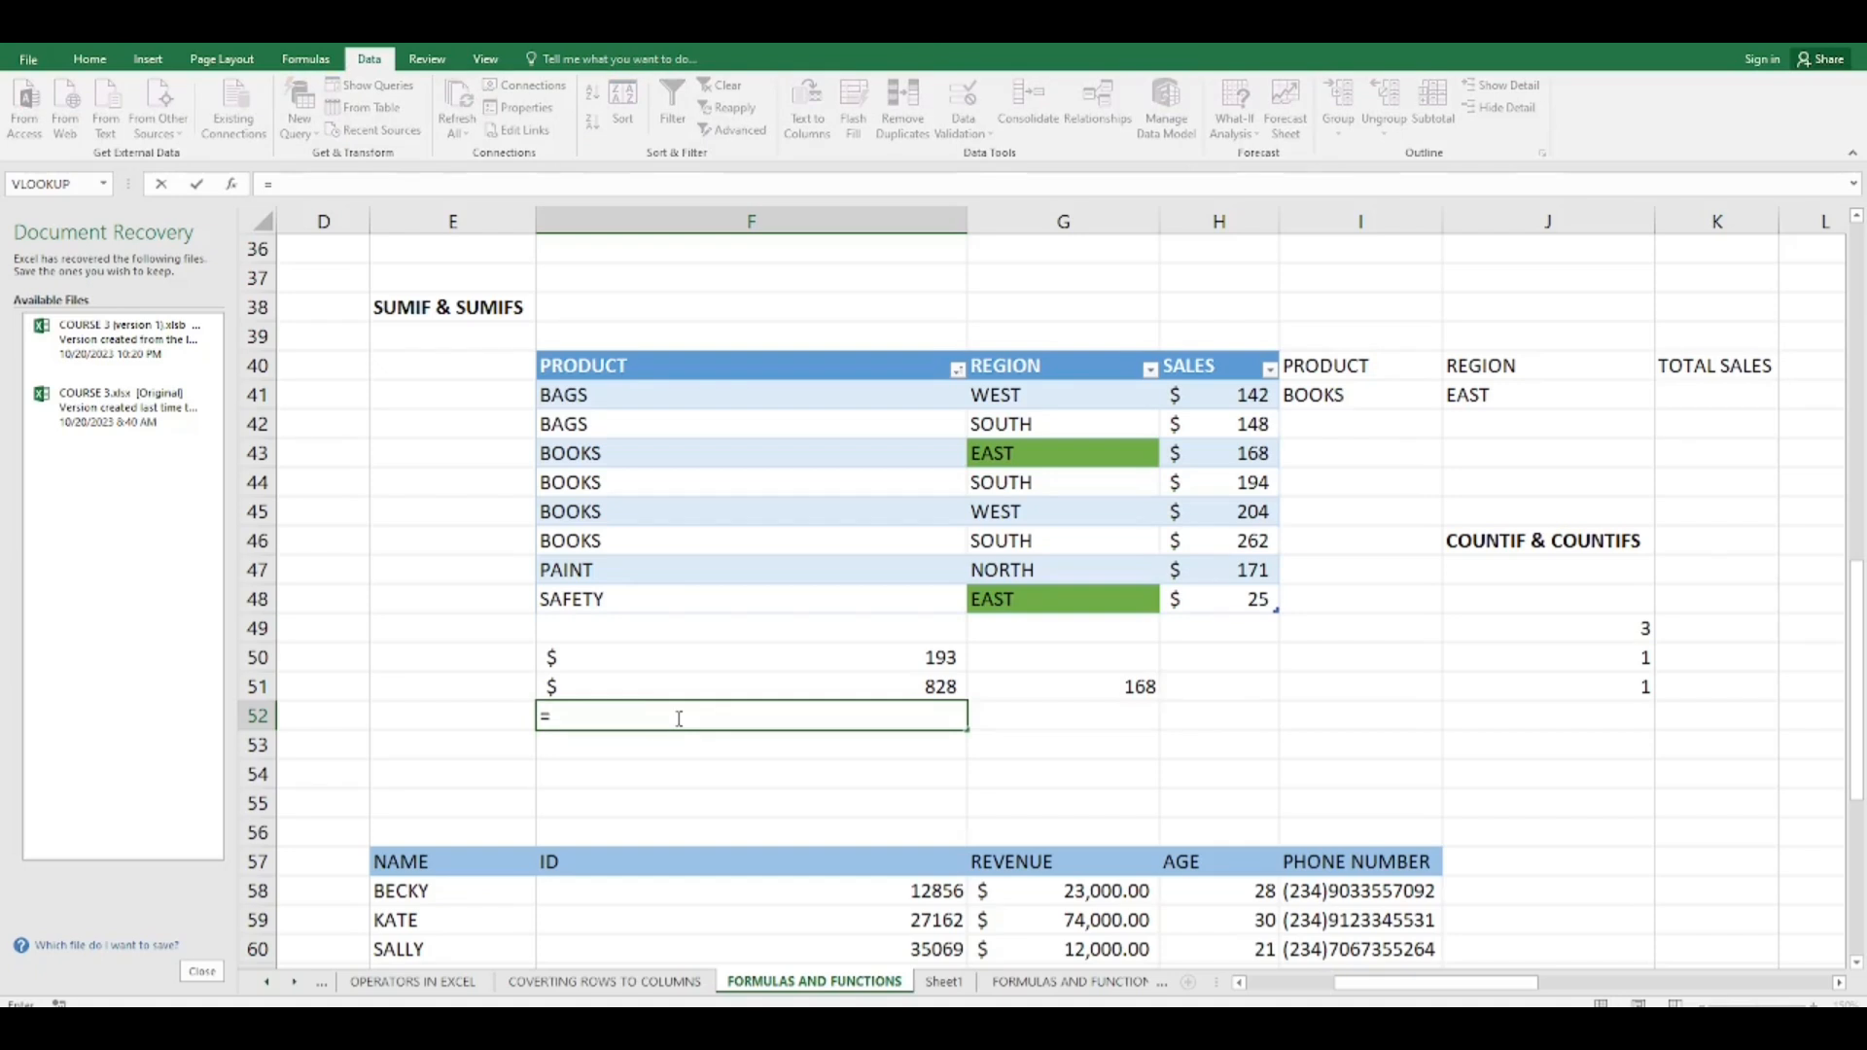
pyautogui.write('VLOO')
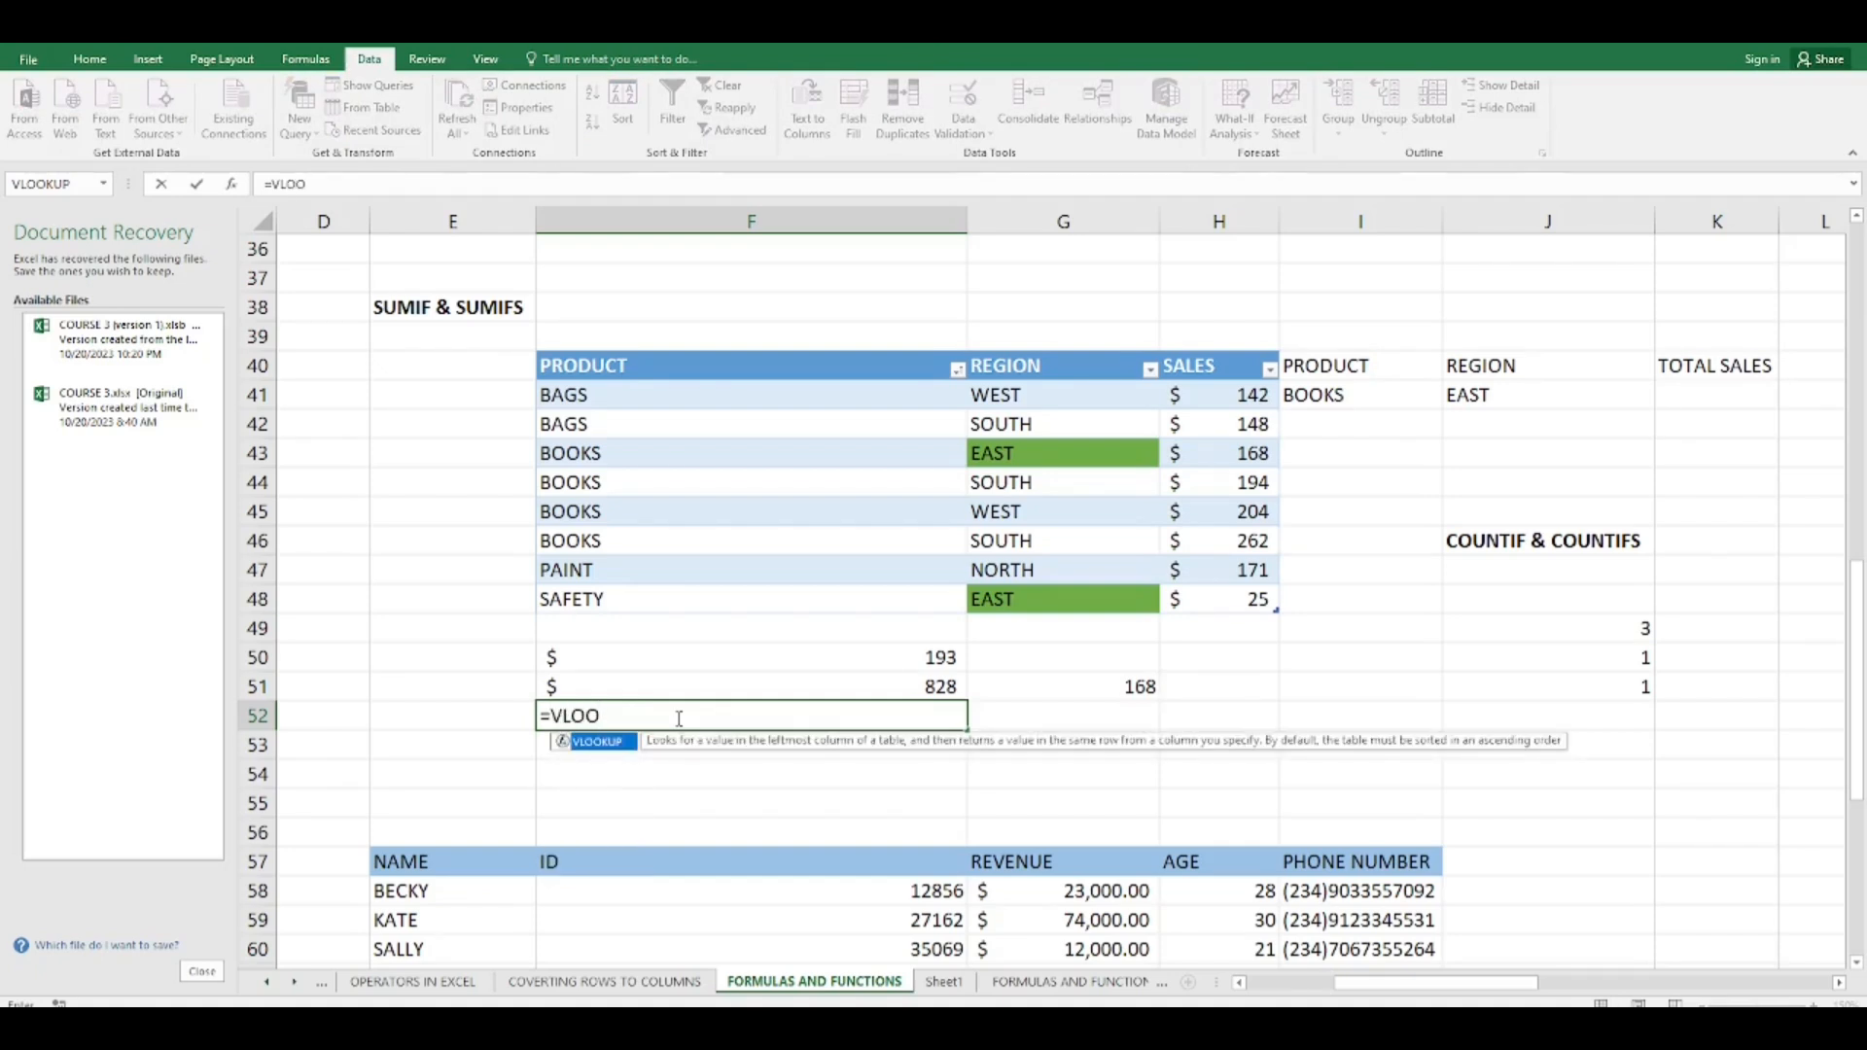
pyautogui.doubleClick(625, 745)
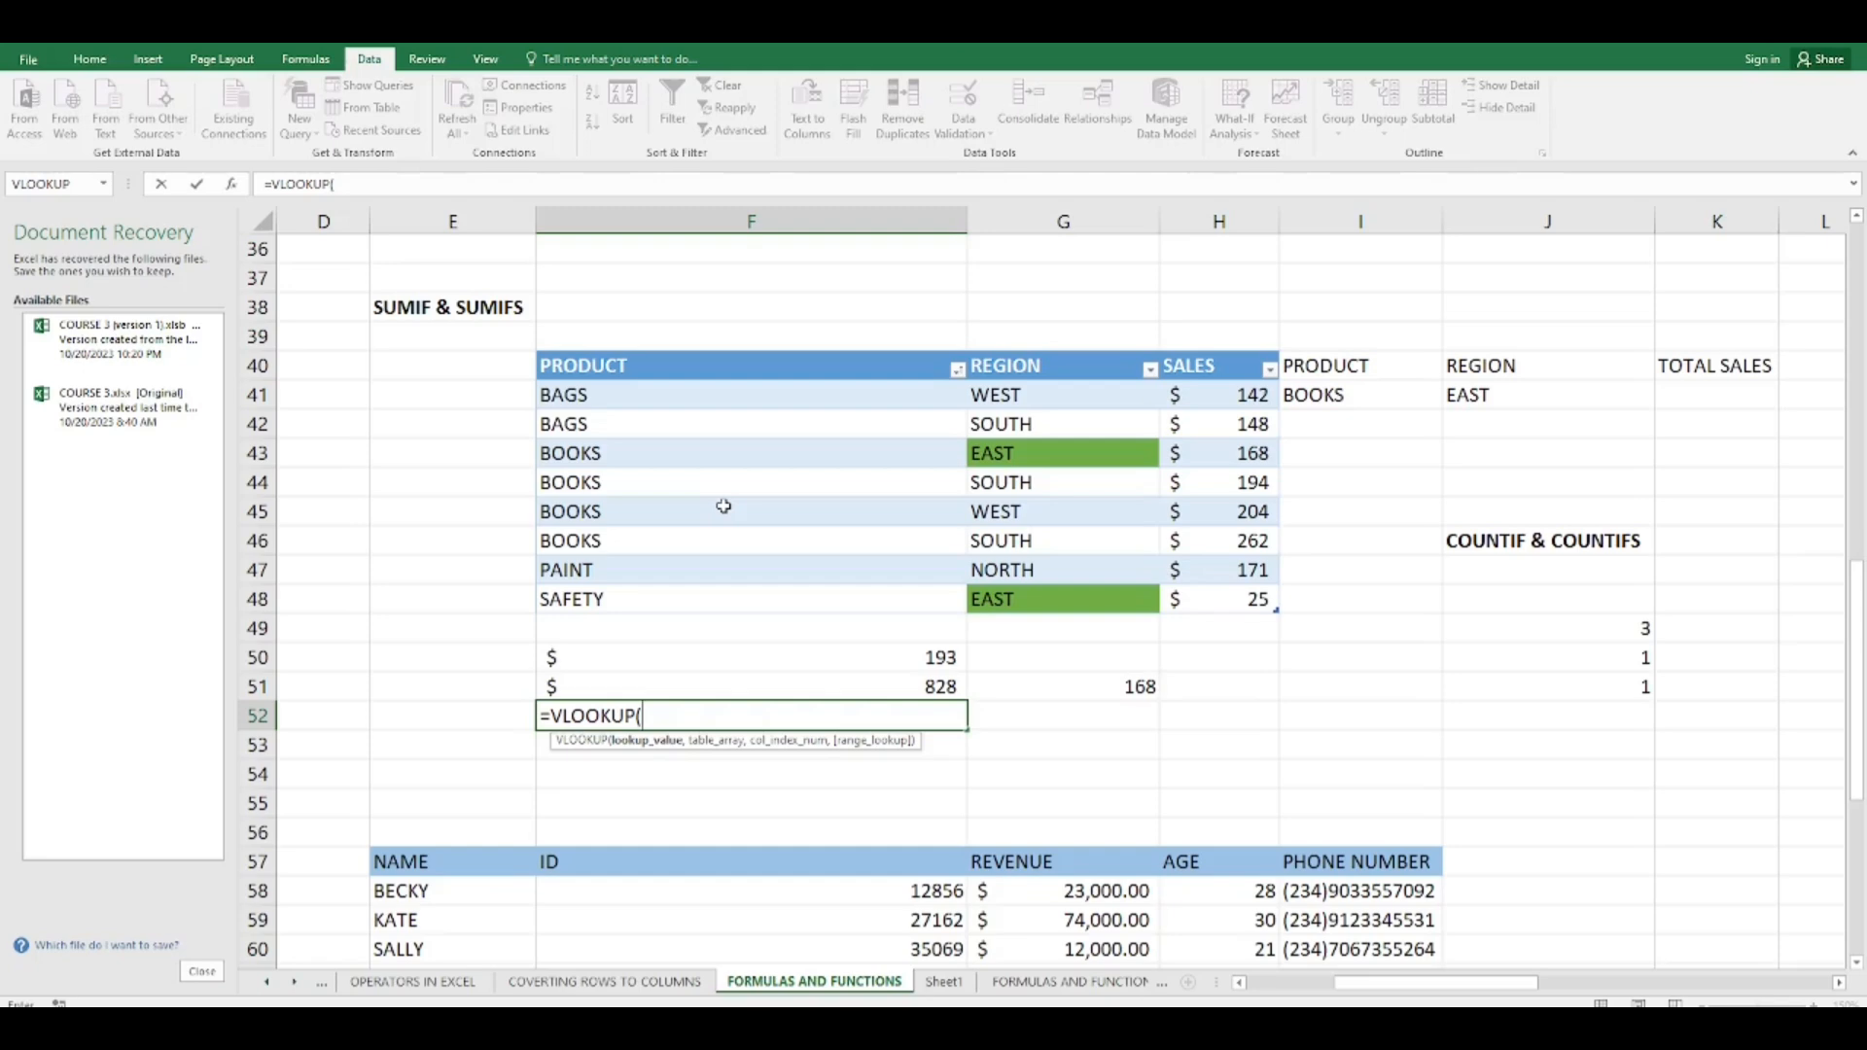
pyautogui.click(1013, 400)
pyautogui.write(',')
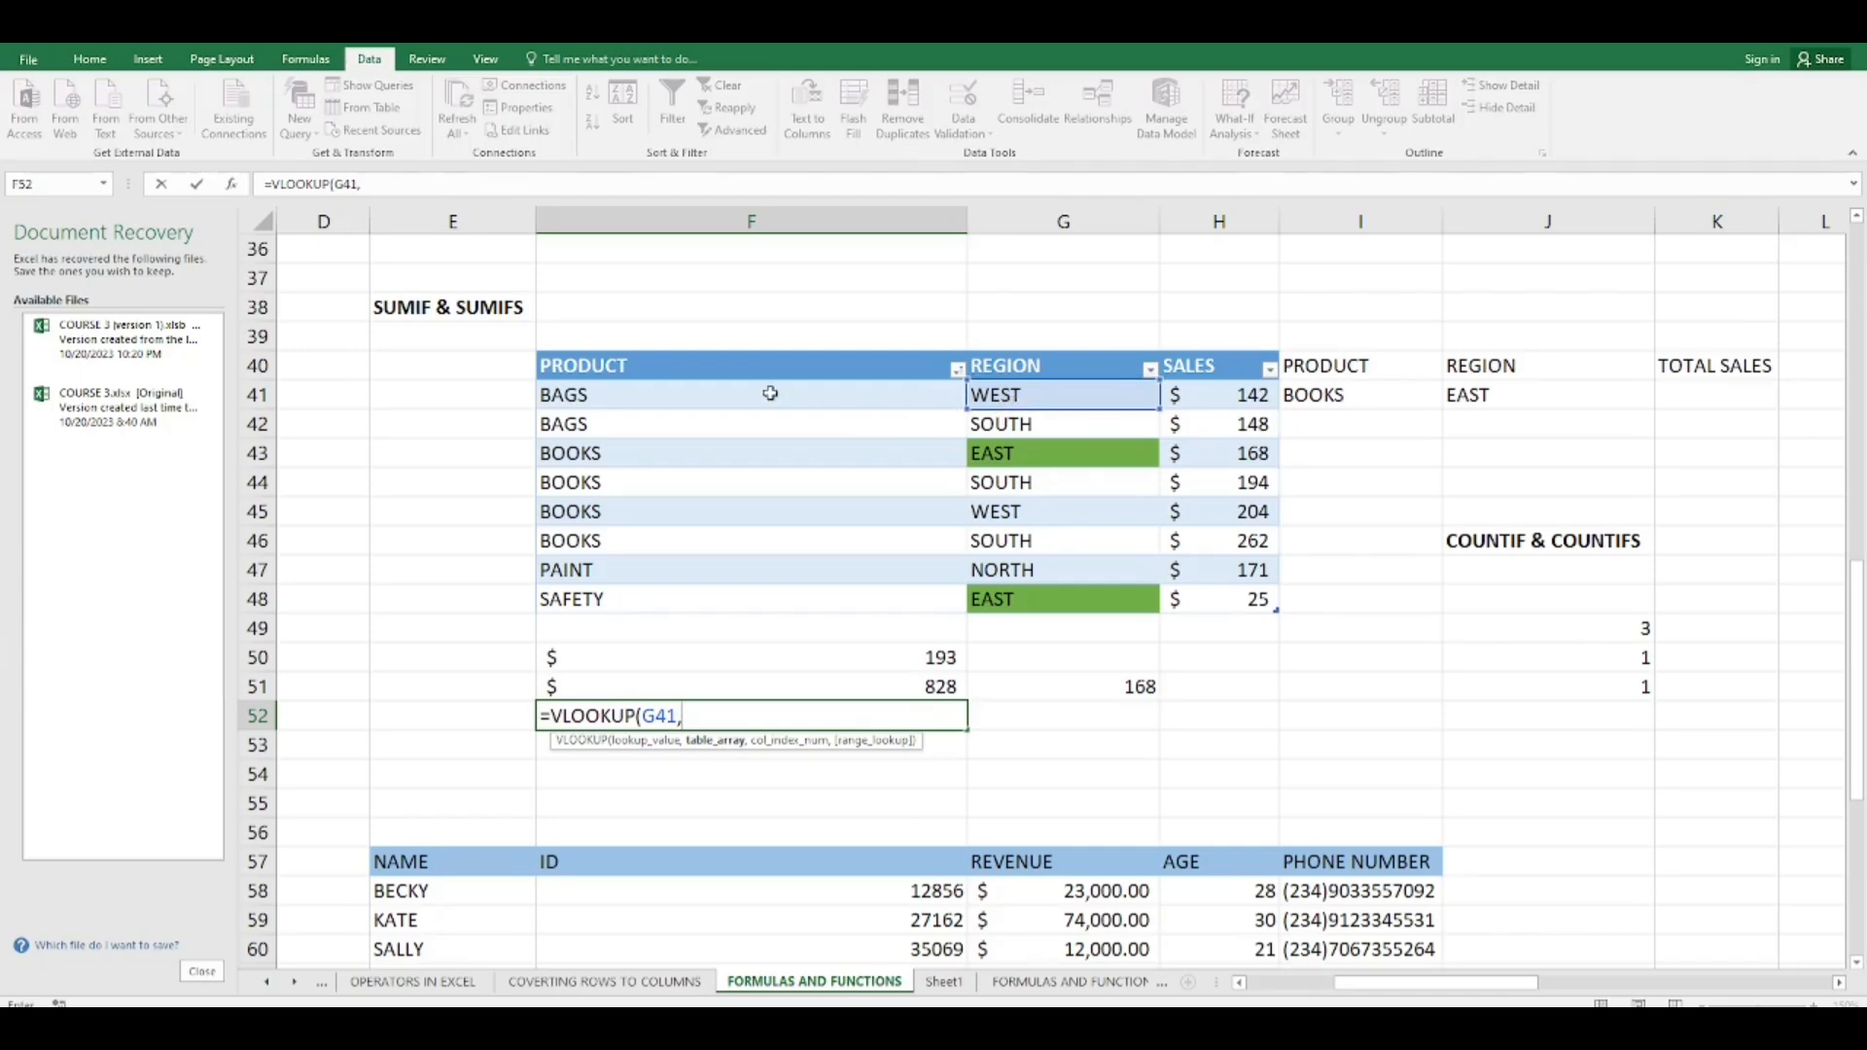
pyautogui.moveTo(771, 394); pyautogui.dragTo(1234, 592)
pyautogui.write(',')
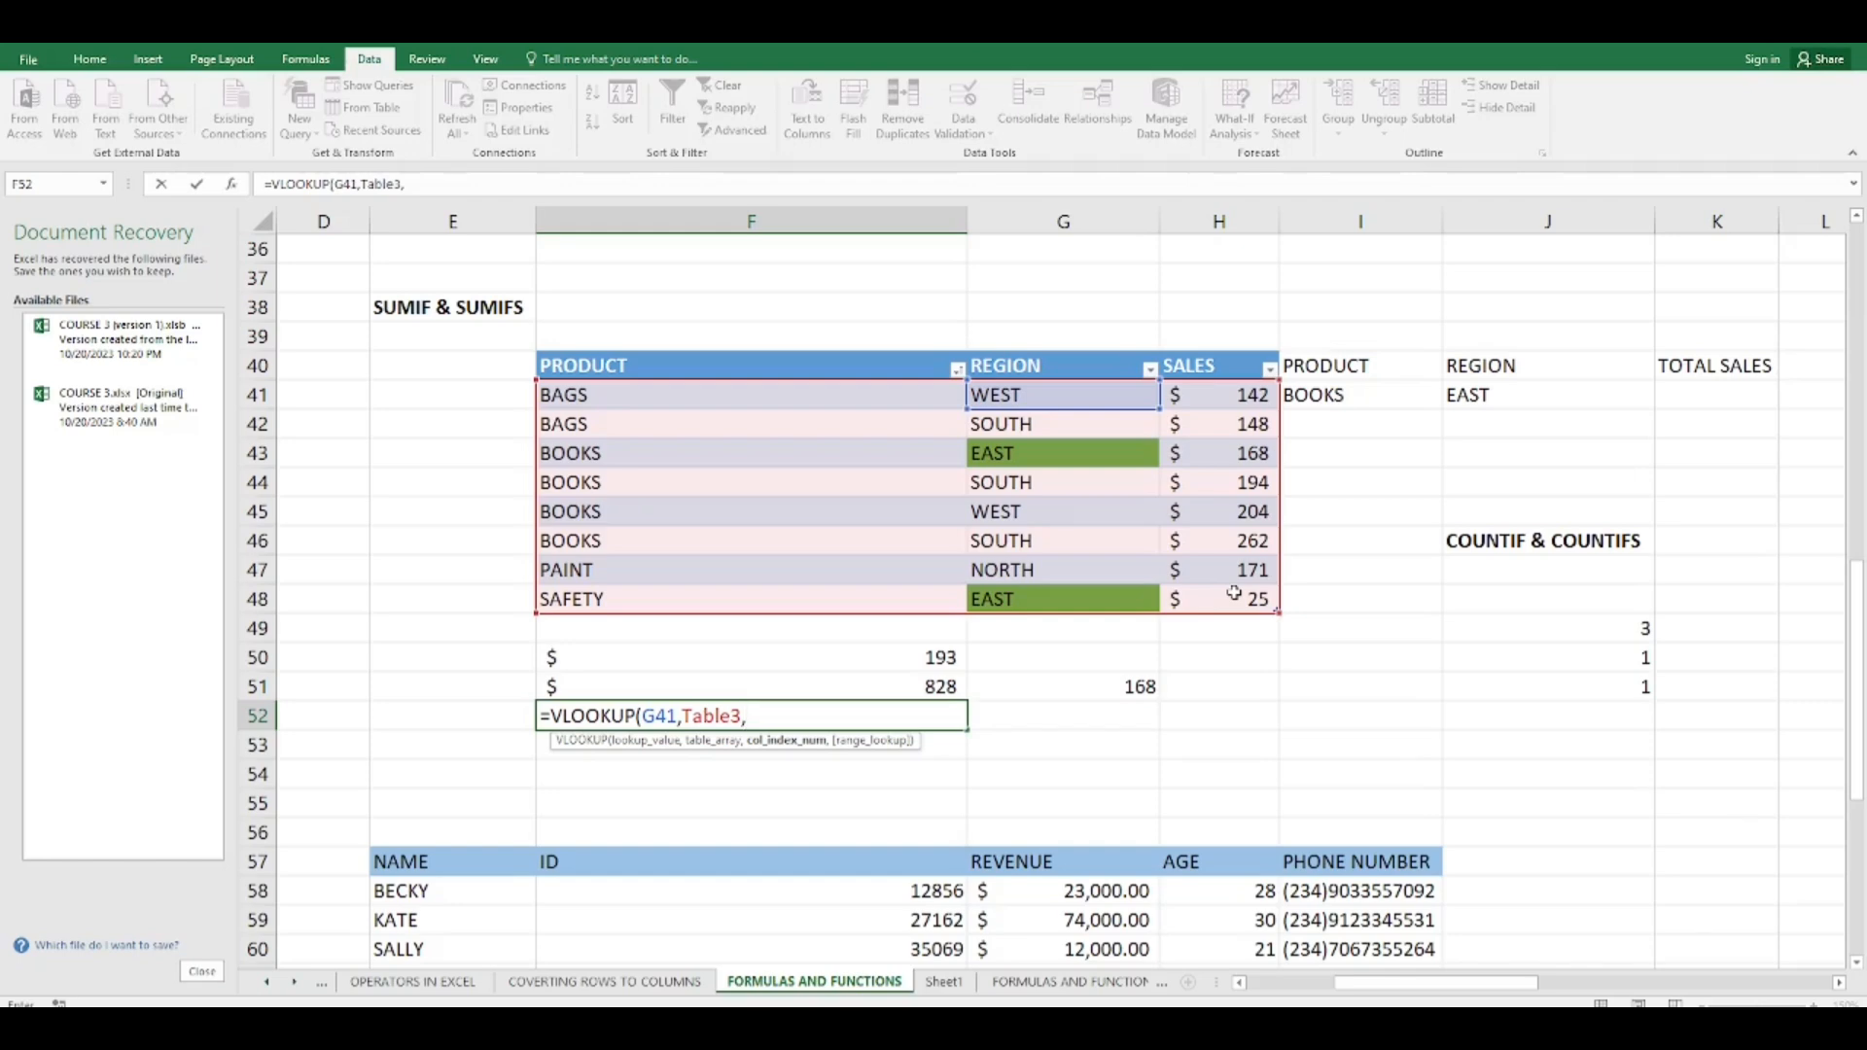
pyautogui.write('3')
pyautogui.write(',')
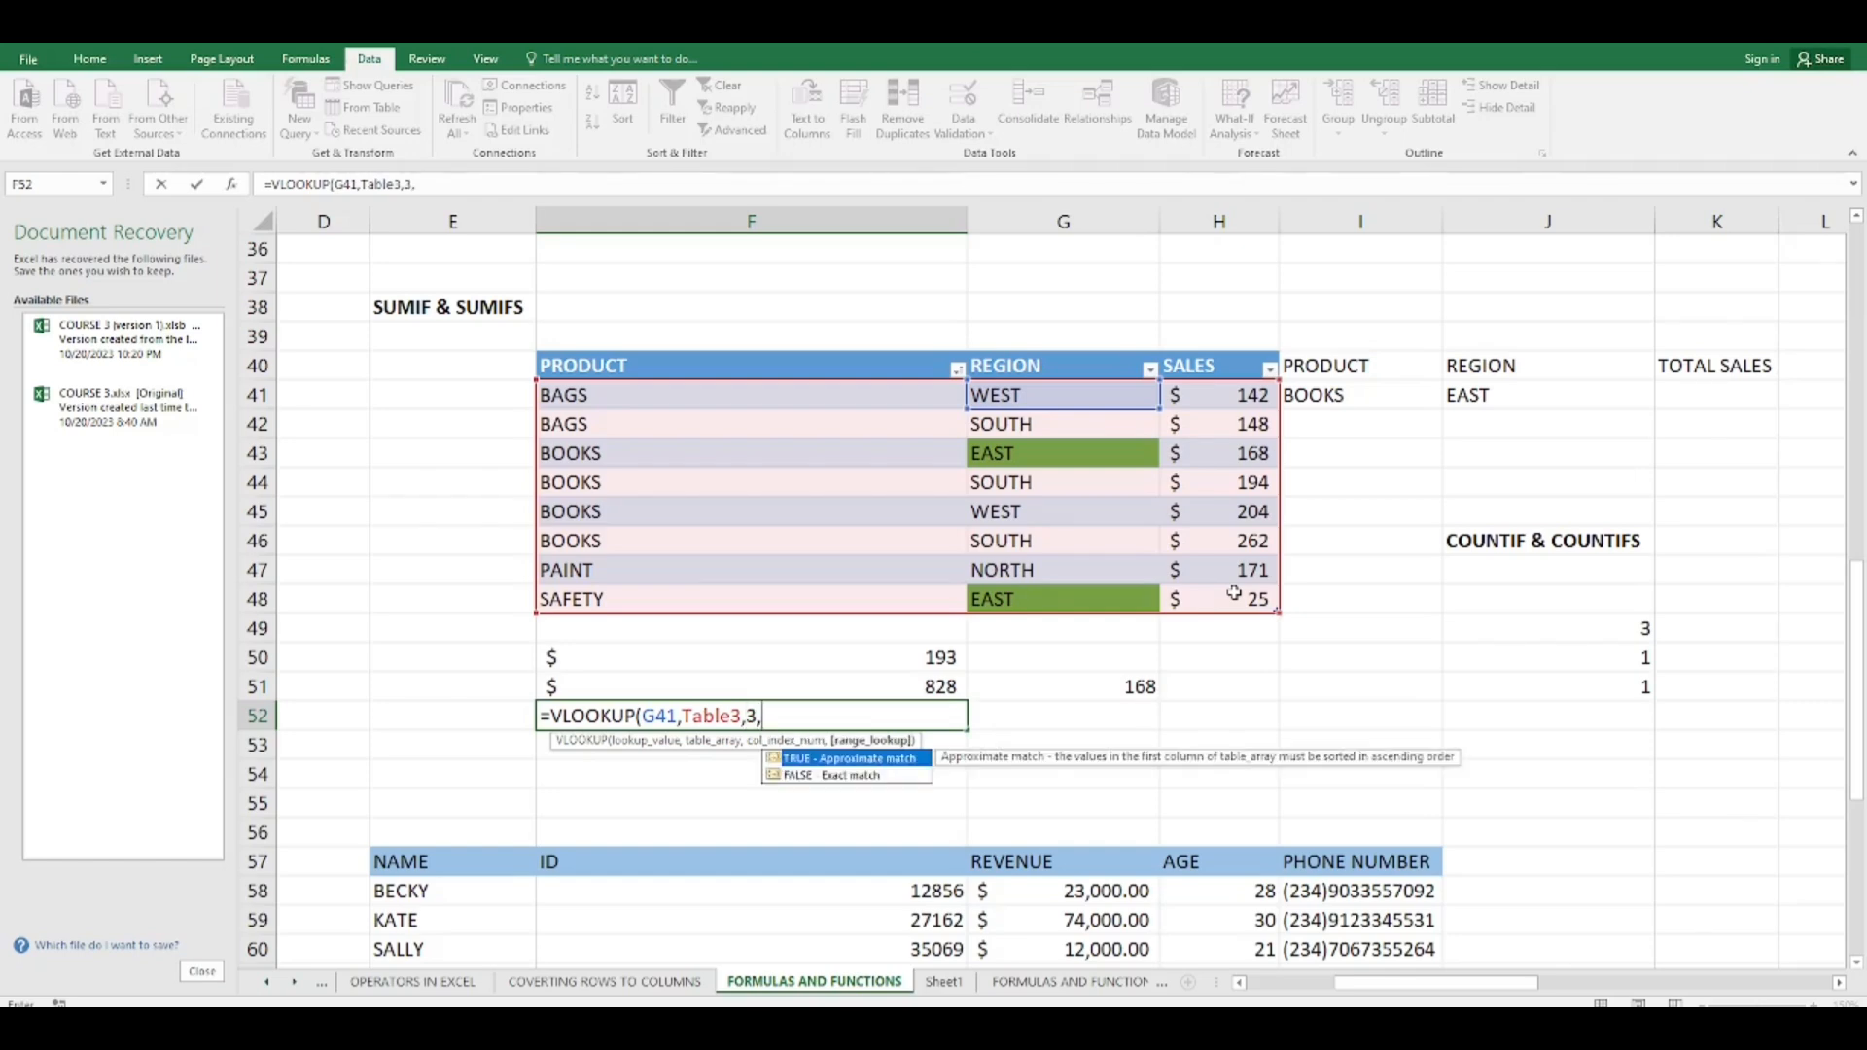
pyautogui.write('FALSE')
pyautogui.press('Return')
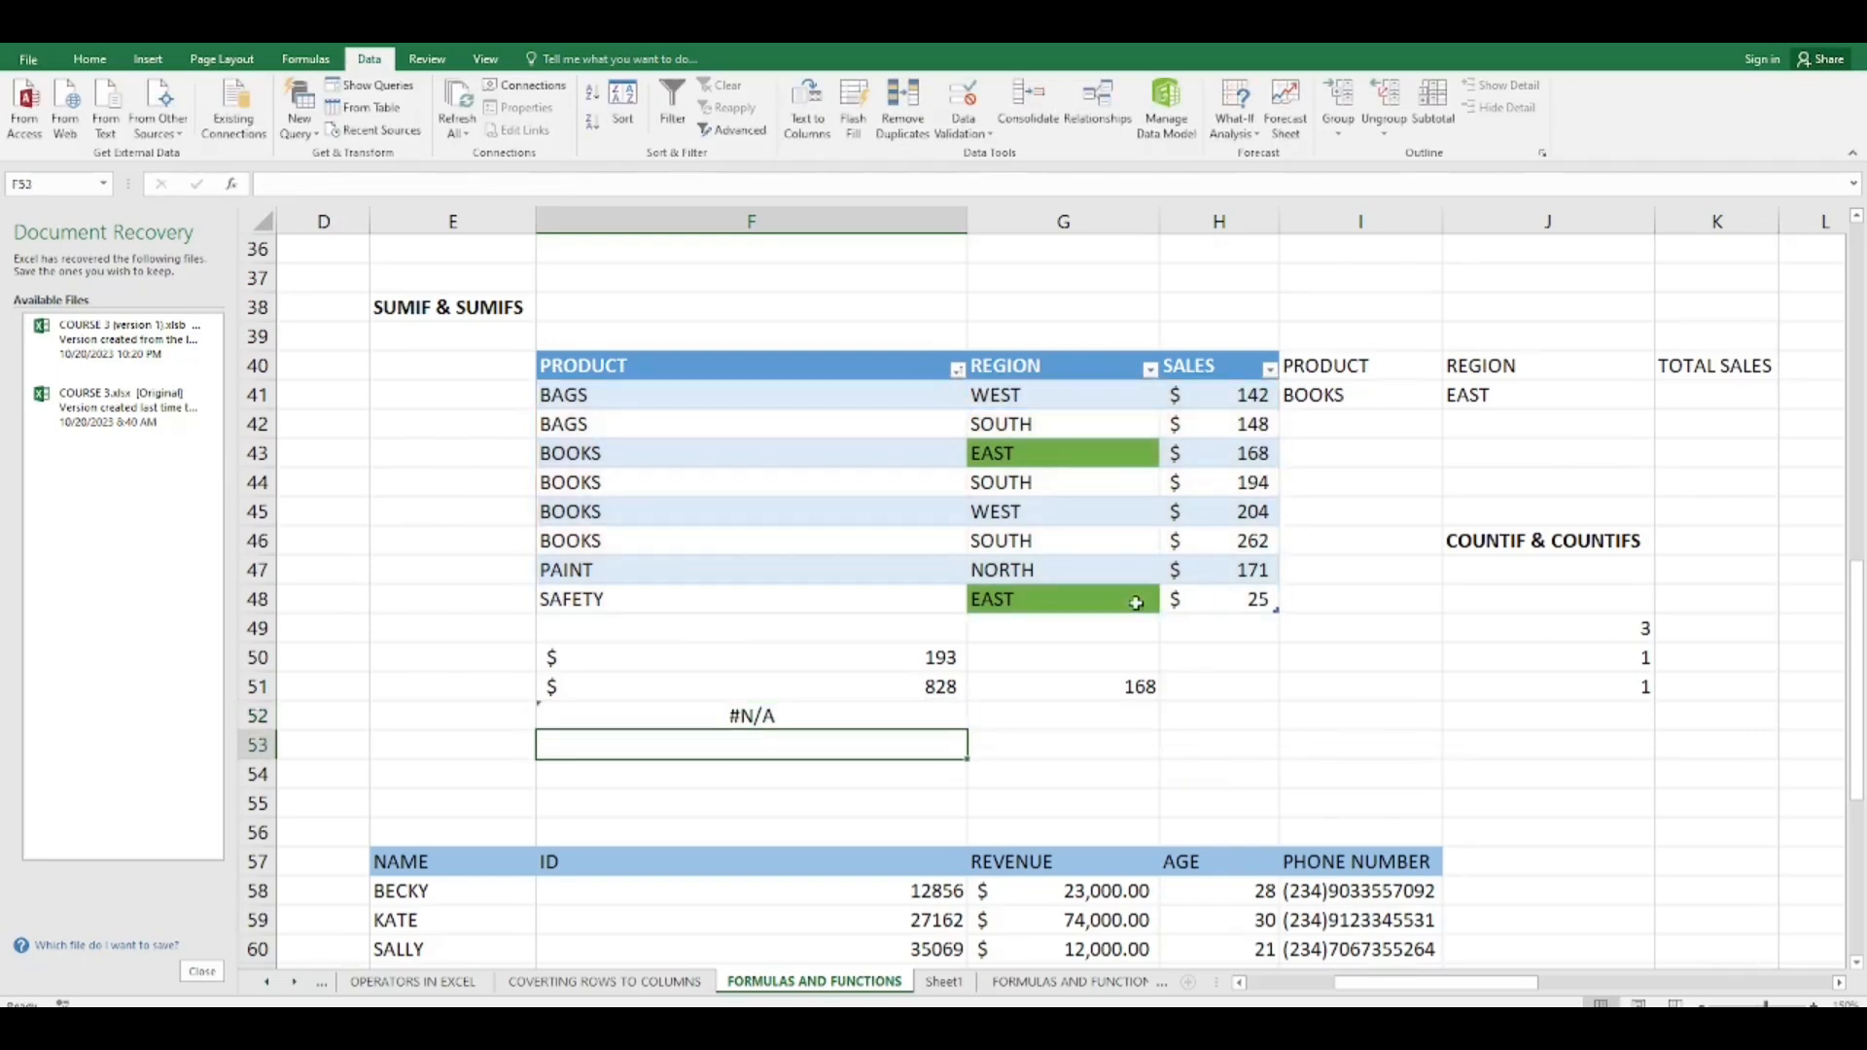
# Remove the Table3 table array argument from the VLOOKUP formula in F52.
pyautogui.doubleClick(909, 717)
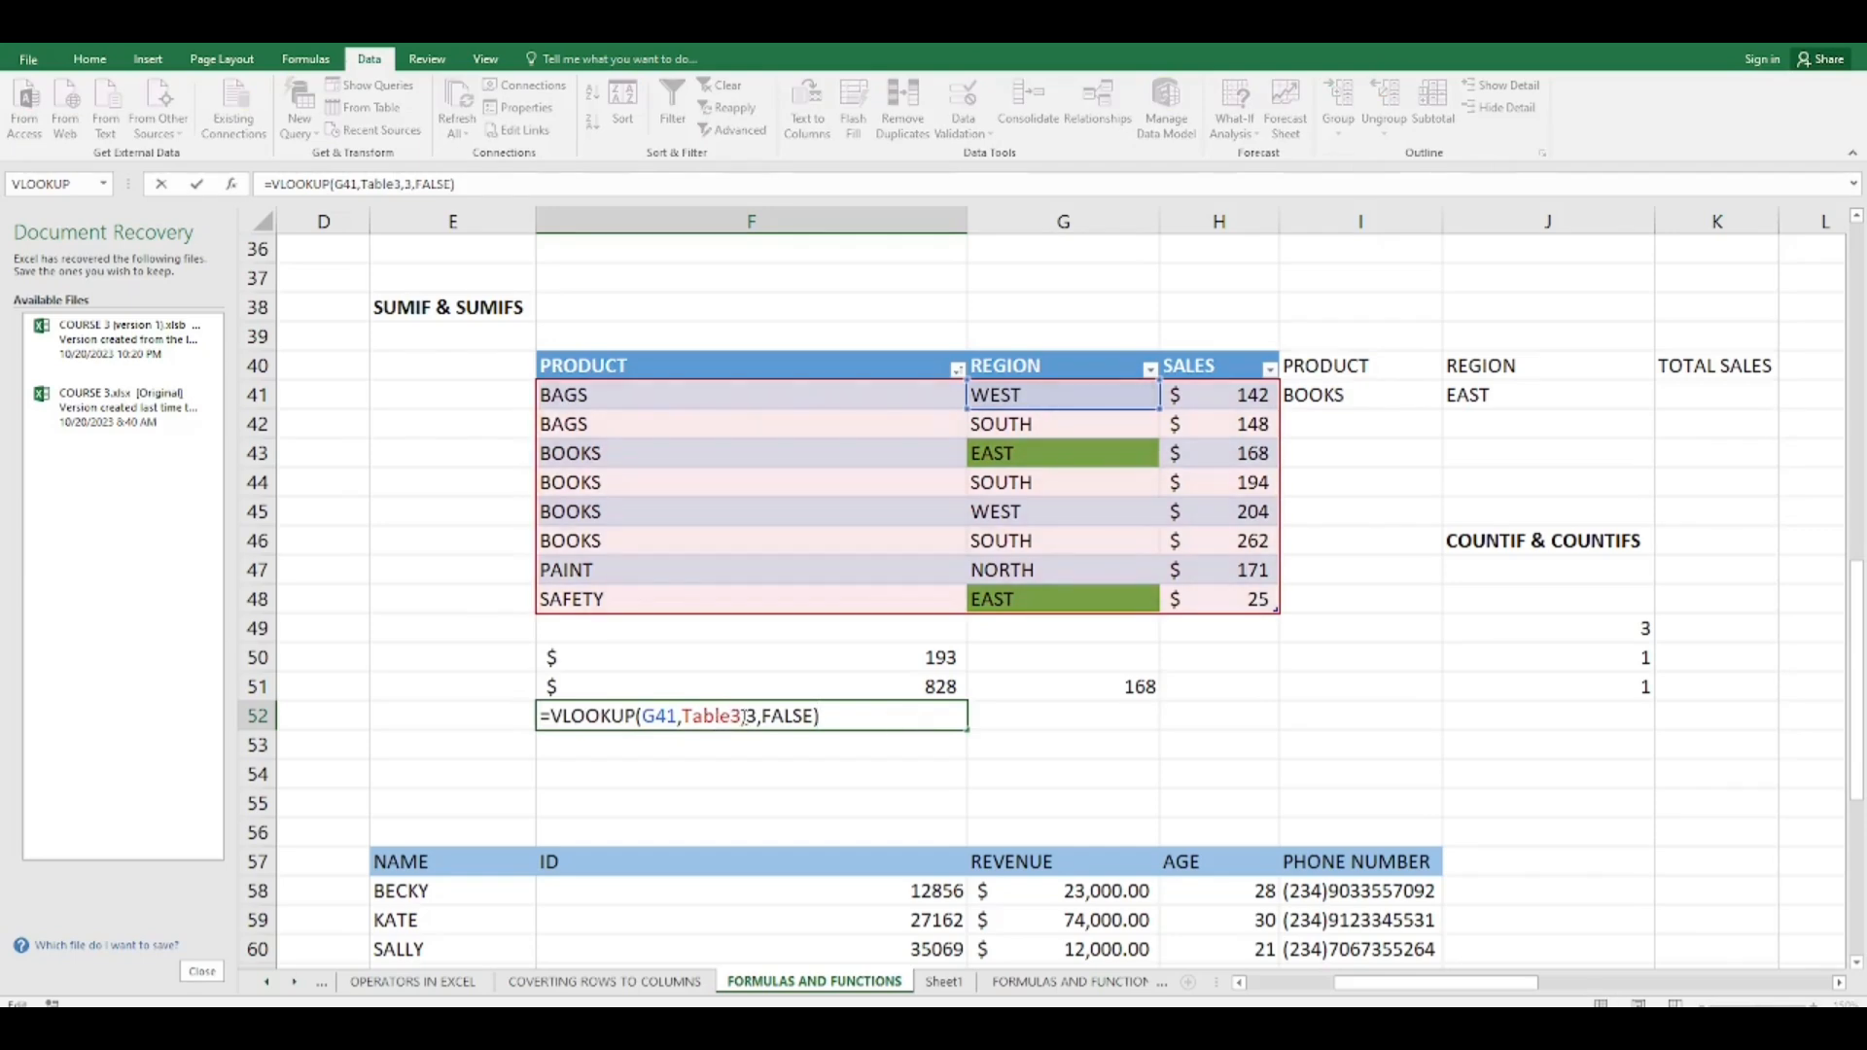
pyautogui.click(742, 717)
pyautogui.press('BackSpace')
pyautogui.press('BackSpace')
pyautogui.press('BackSpace')
pyautogui.press('BackSpace')
pyautogui.press('BackSpace')
pyautogui.press('BackSpace')
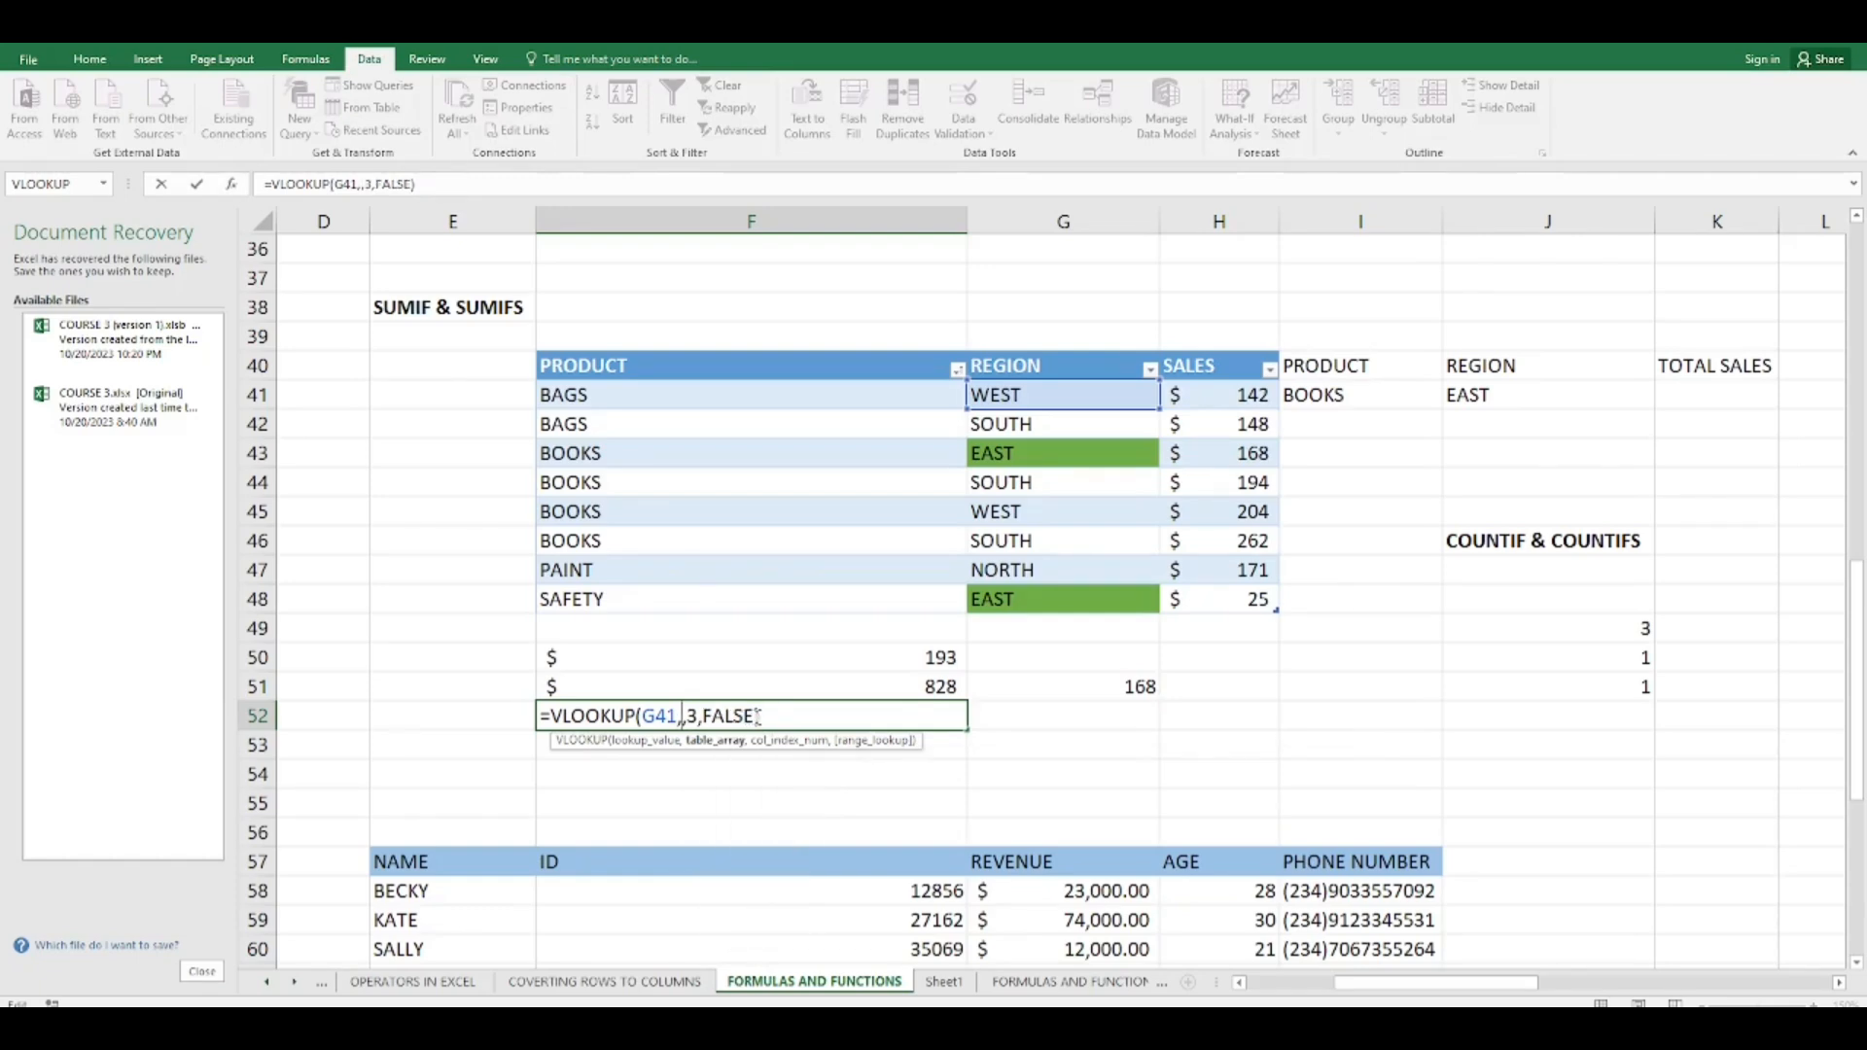
pyautogui.click(692, 716)
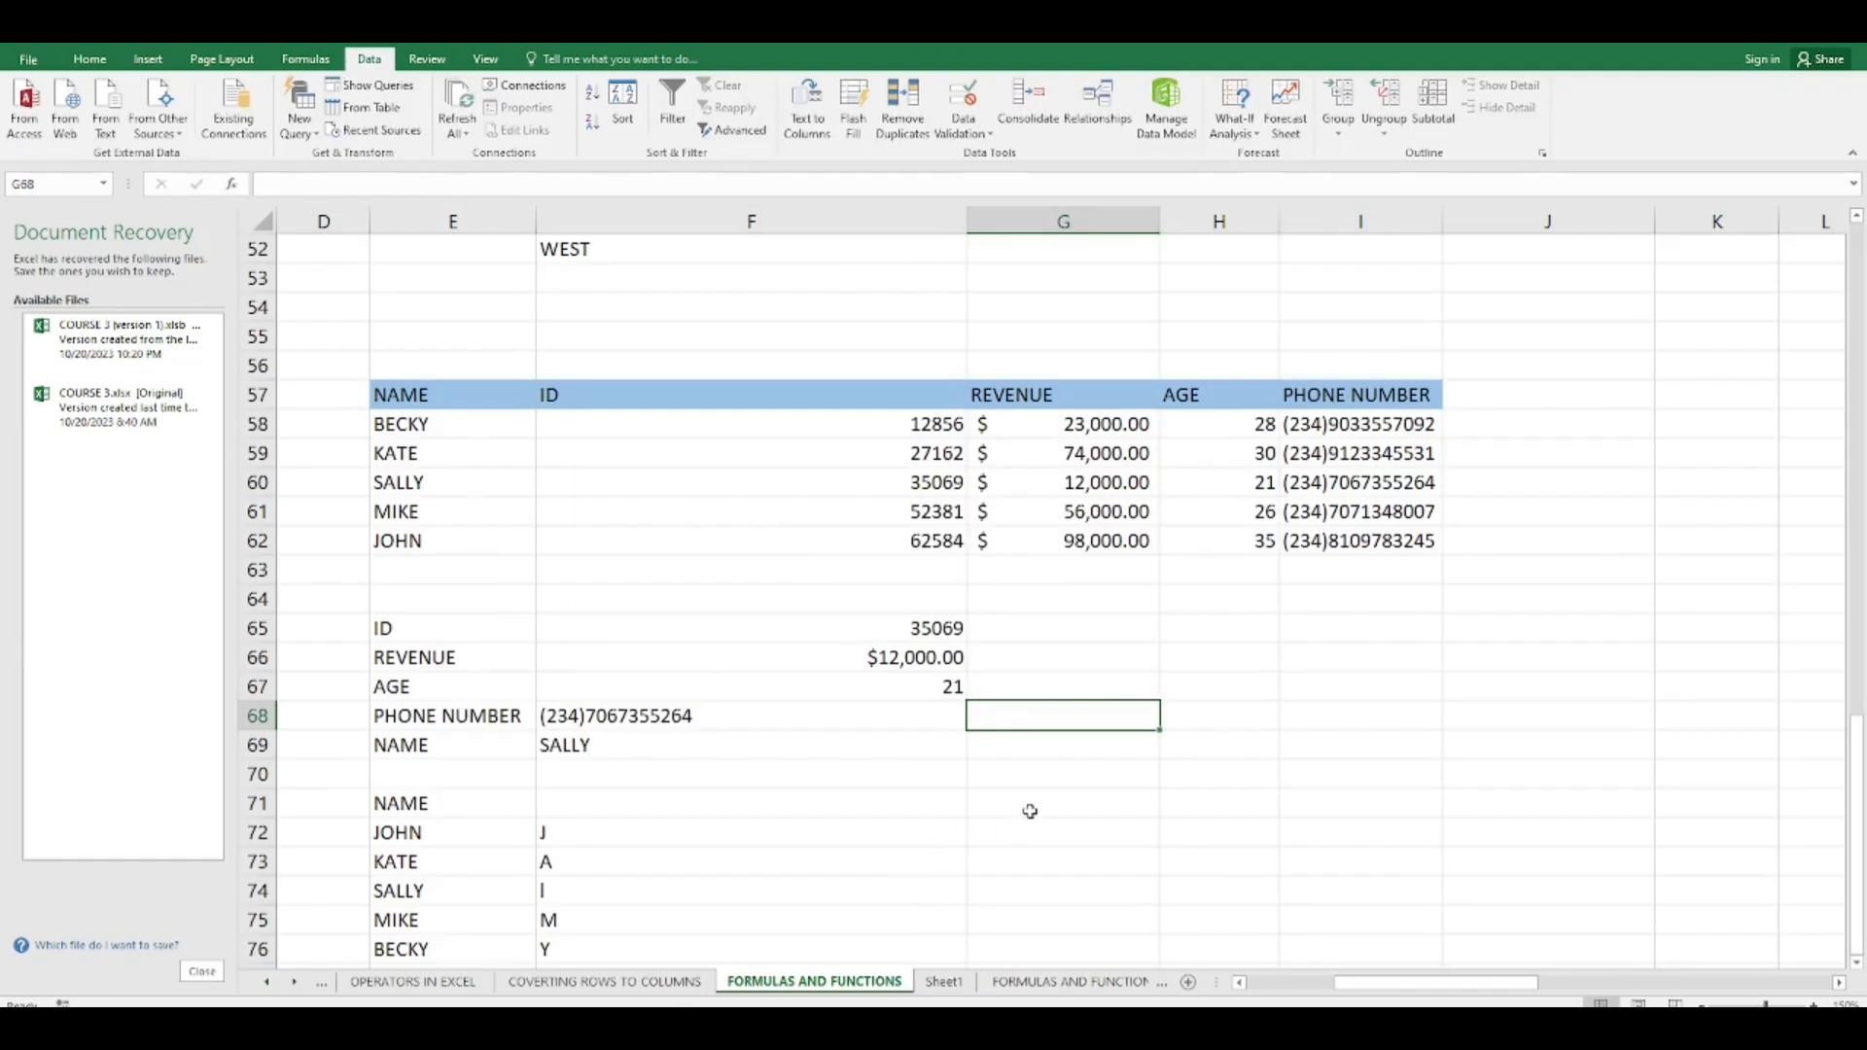
# Enter a FIND formula in G72 that searches E72 for the letter in F72, starting at character 1, and check it.
pyautogui.click(1016, 844)
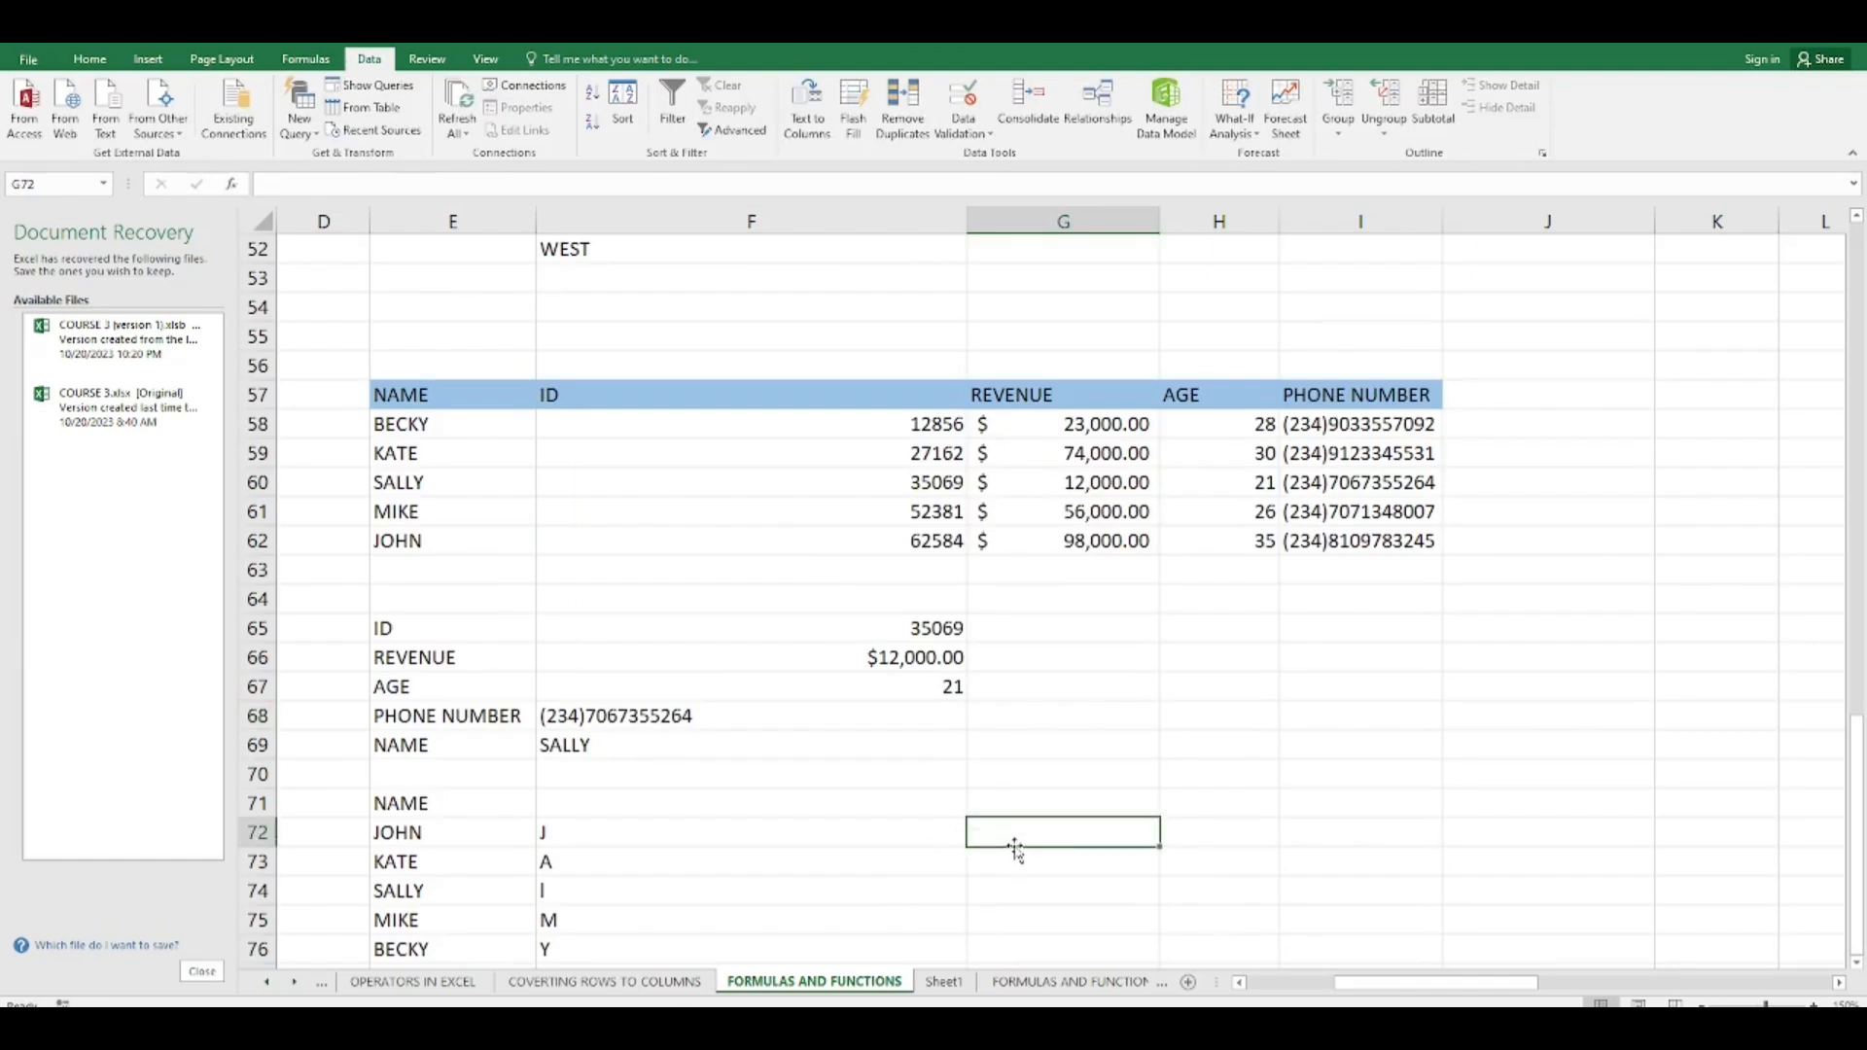
pyautogui.write('=')
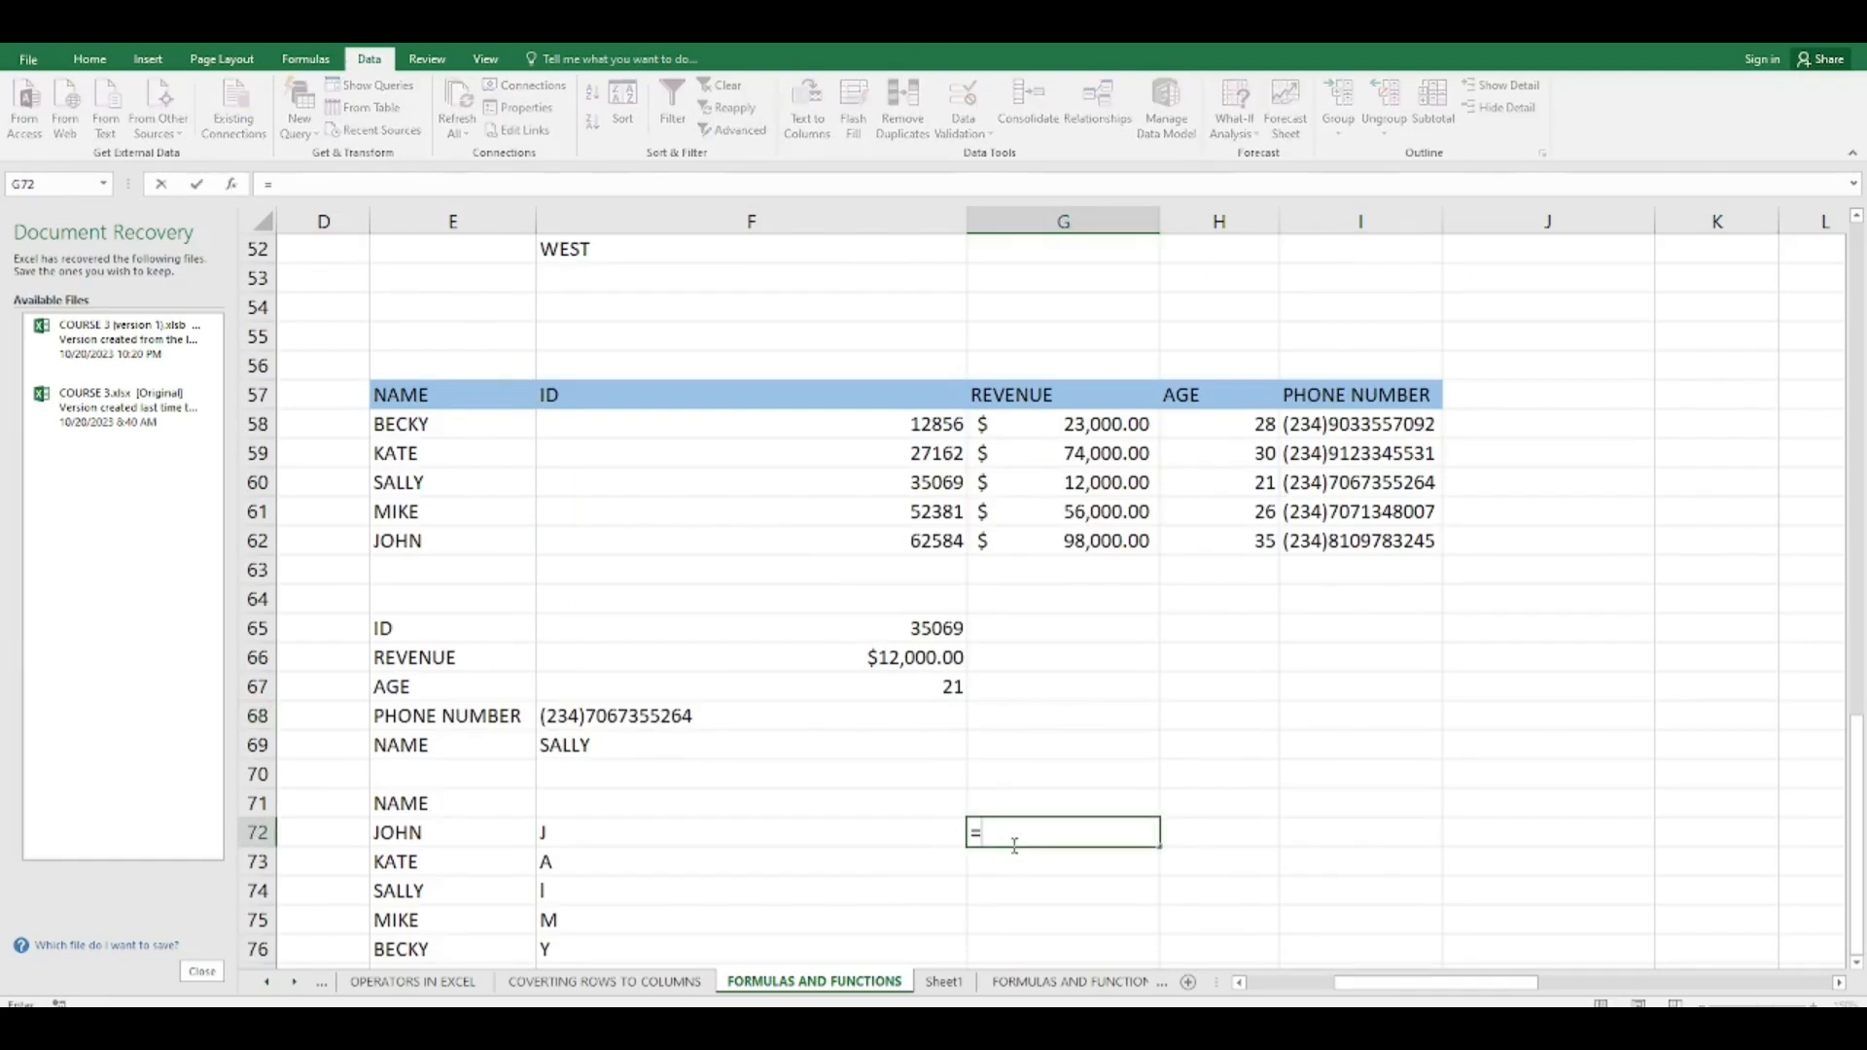
pyautogui.write('FIND(')
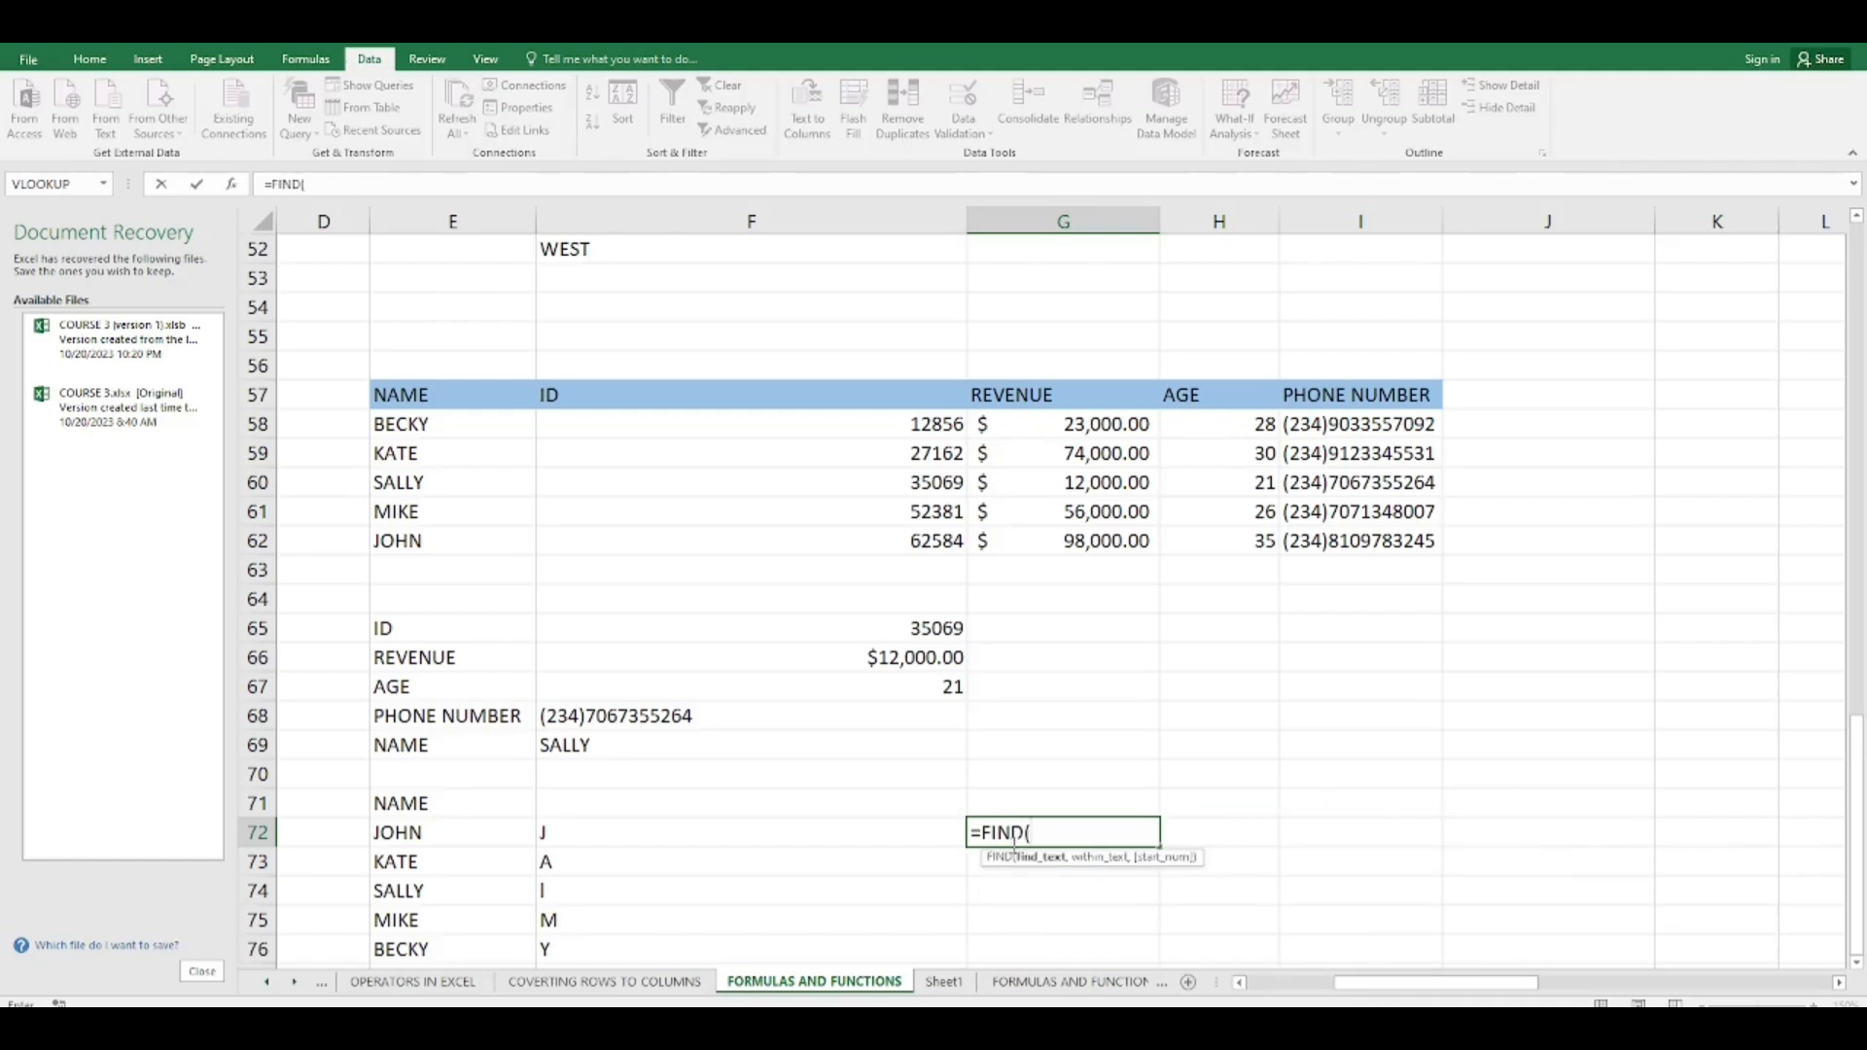
pyautogui.click(697, 832)
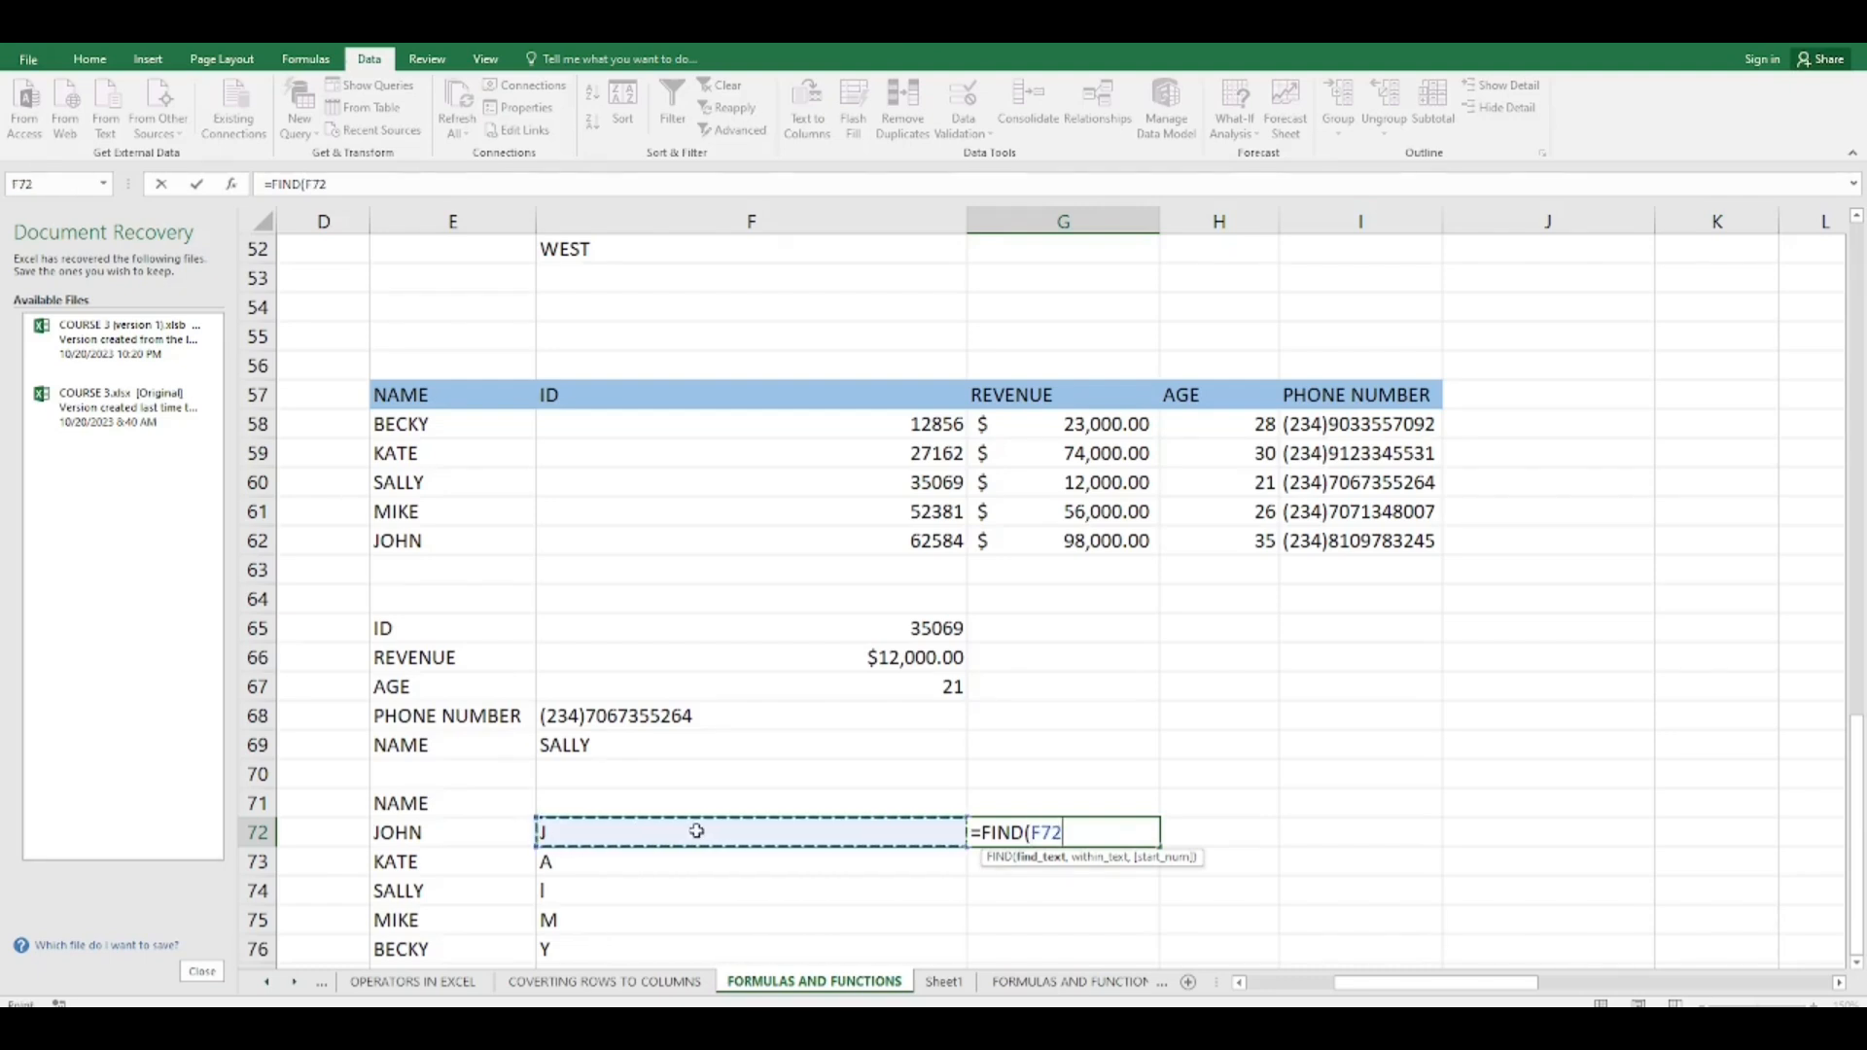
pyautogui.write(',')
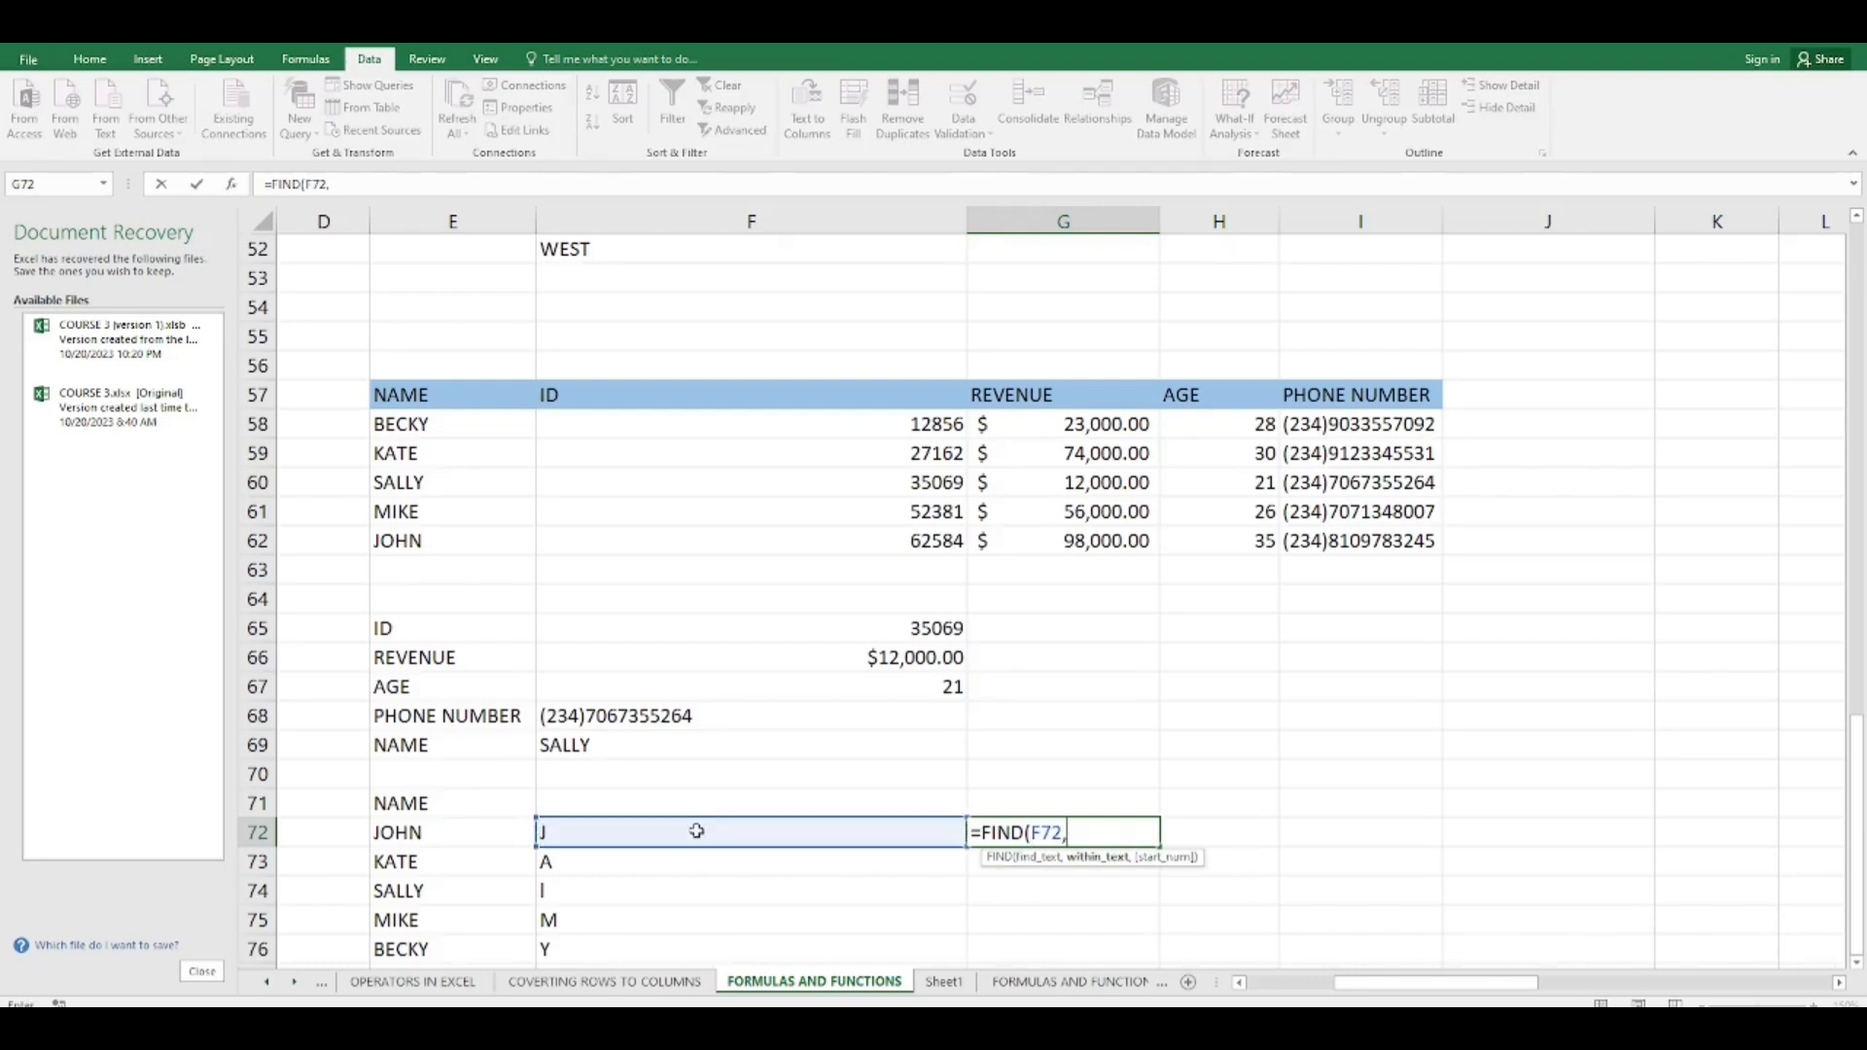
pyautogui.click(431, 834)
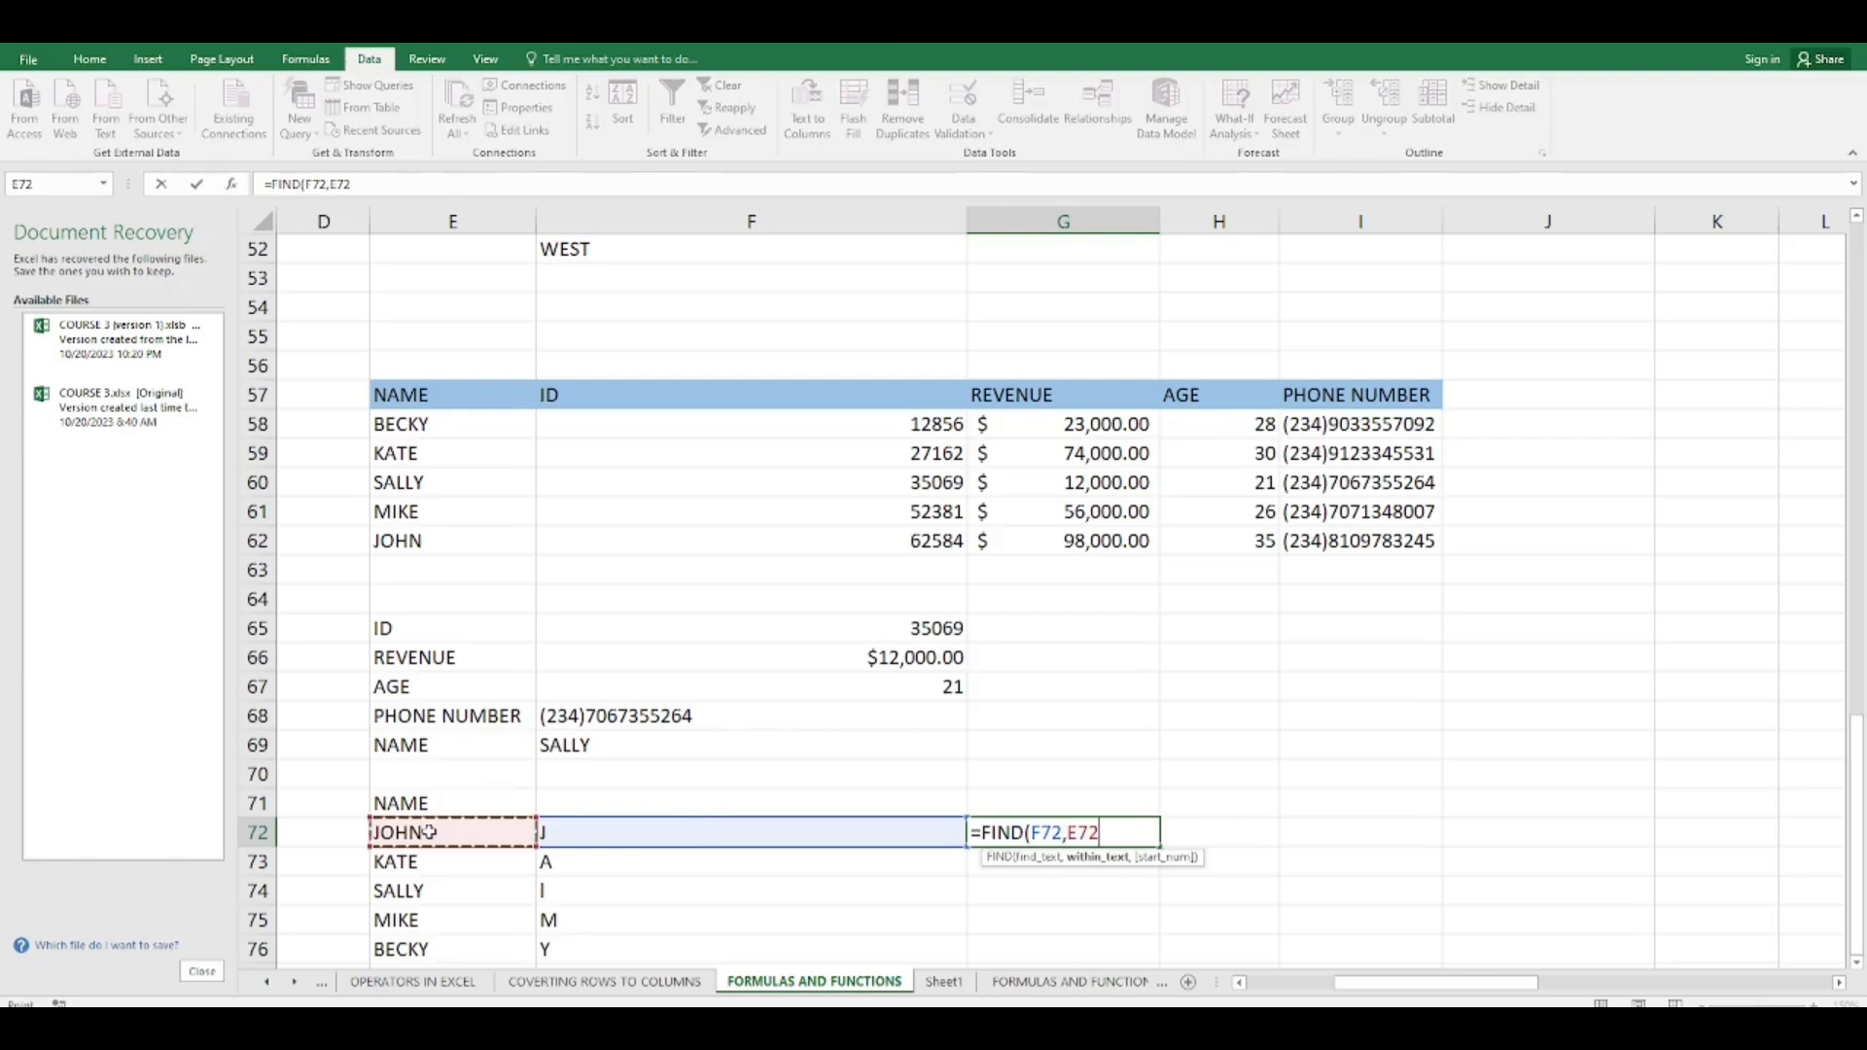
pyautogui.write(',')
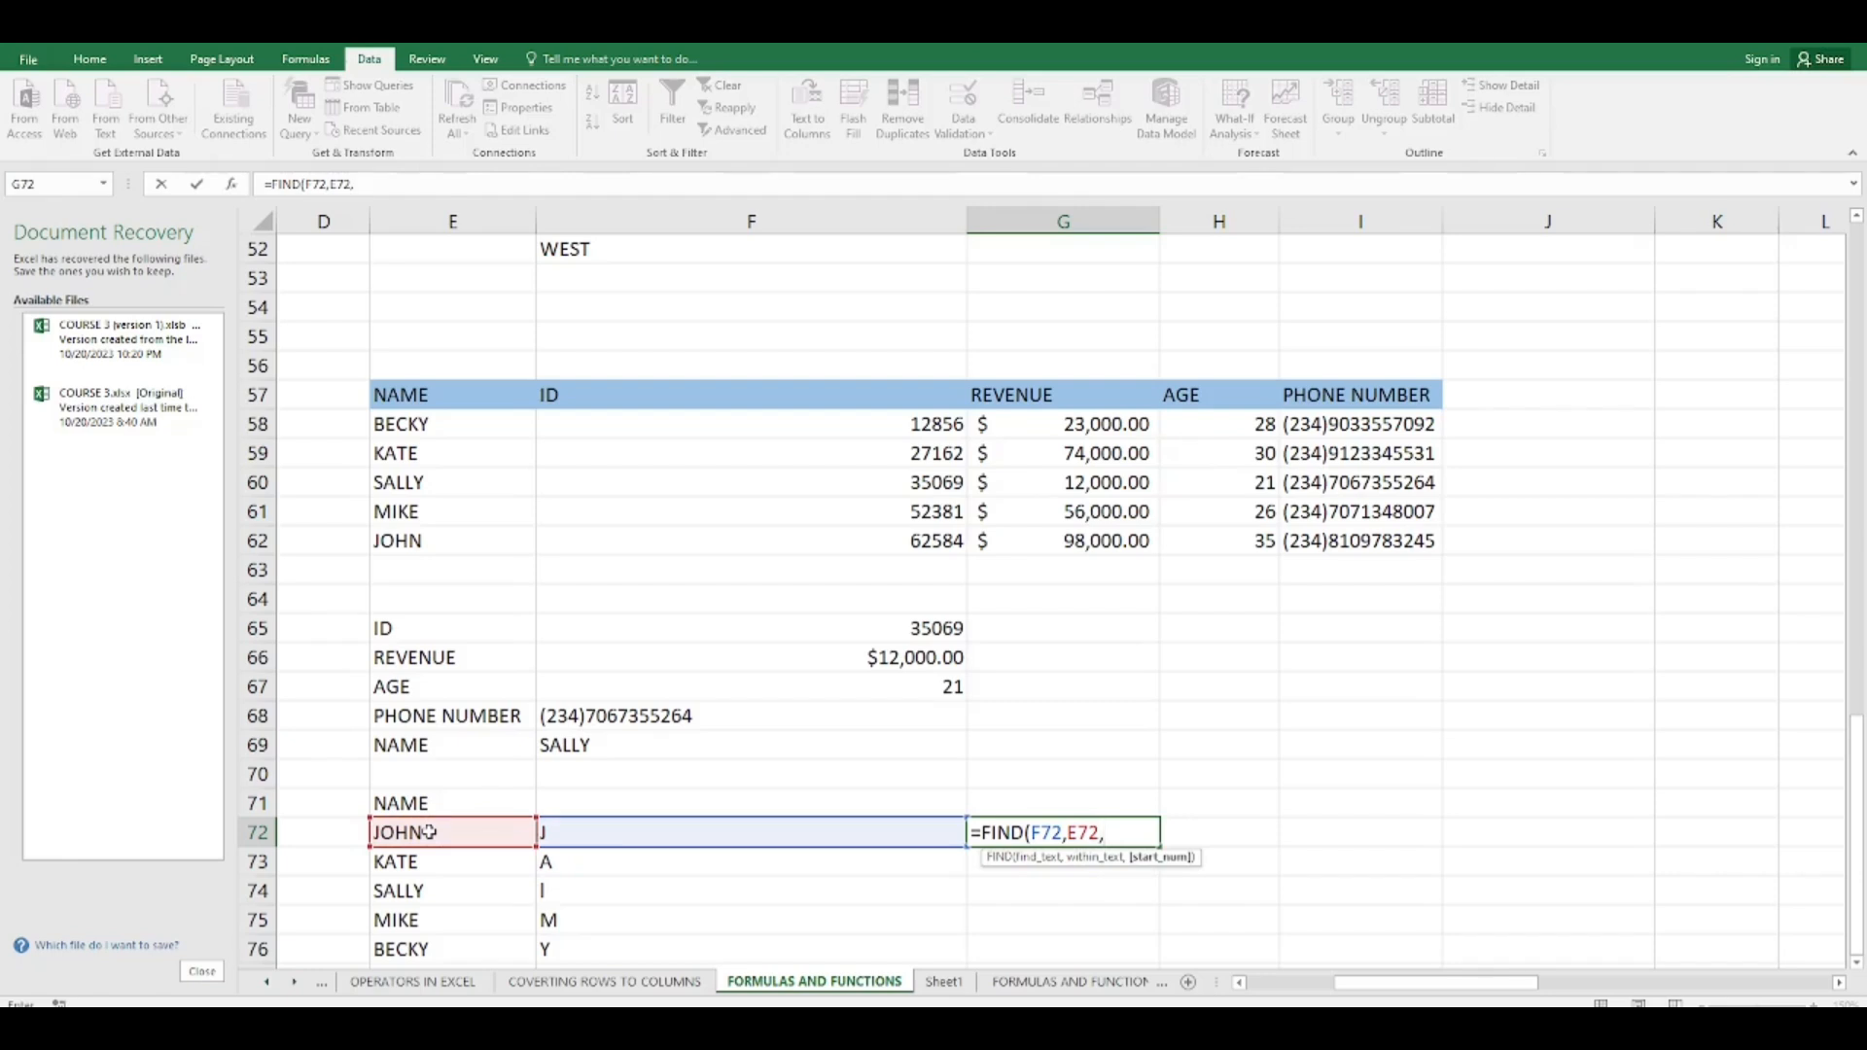
pyautogui.write('1')
pyautogui.press('Return')
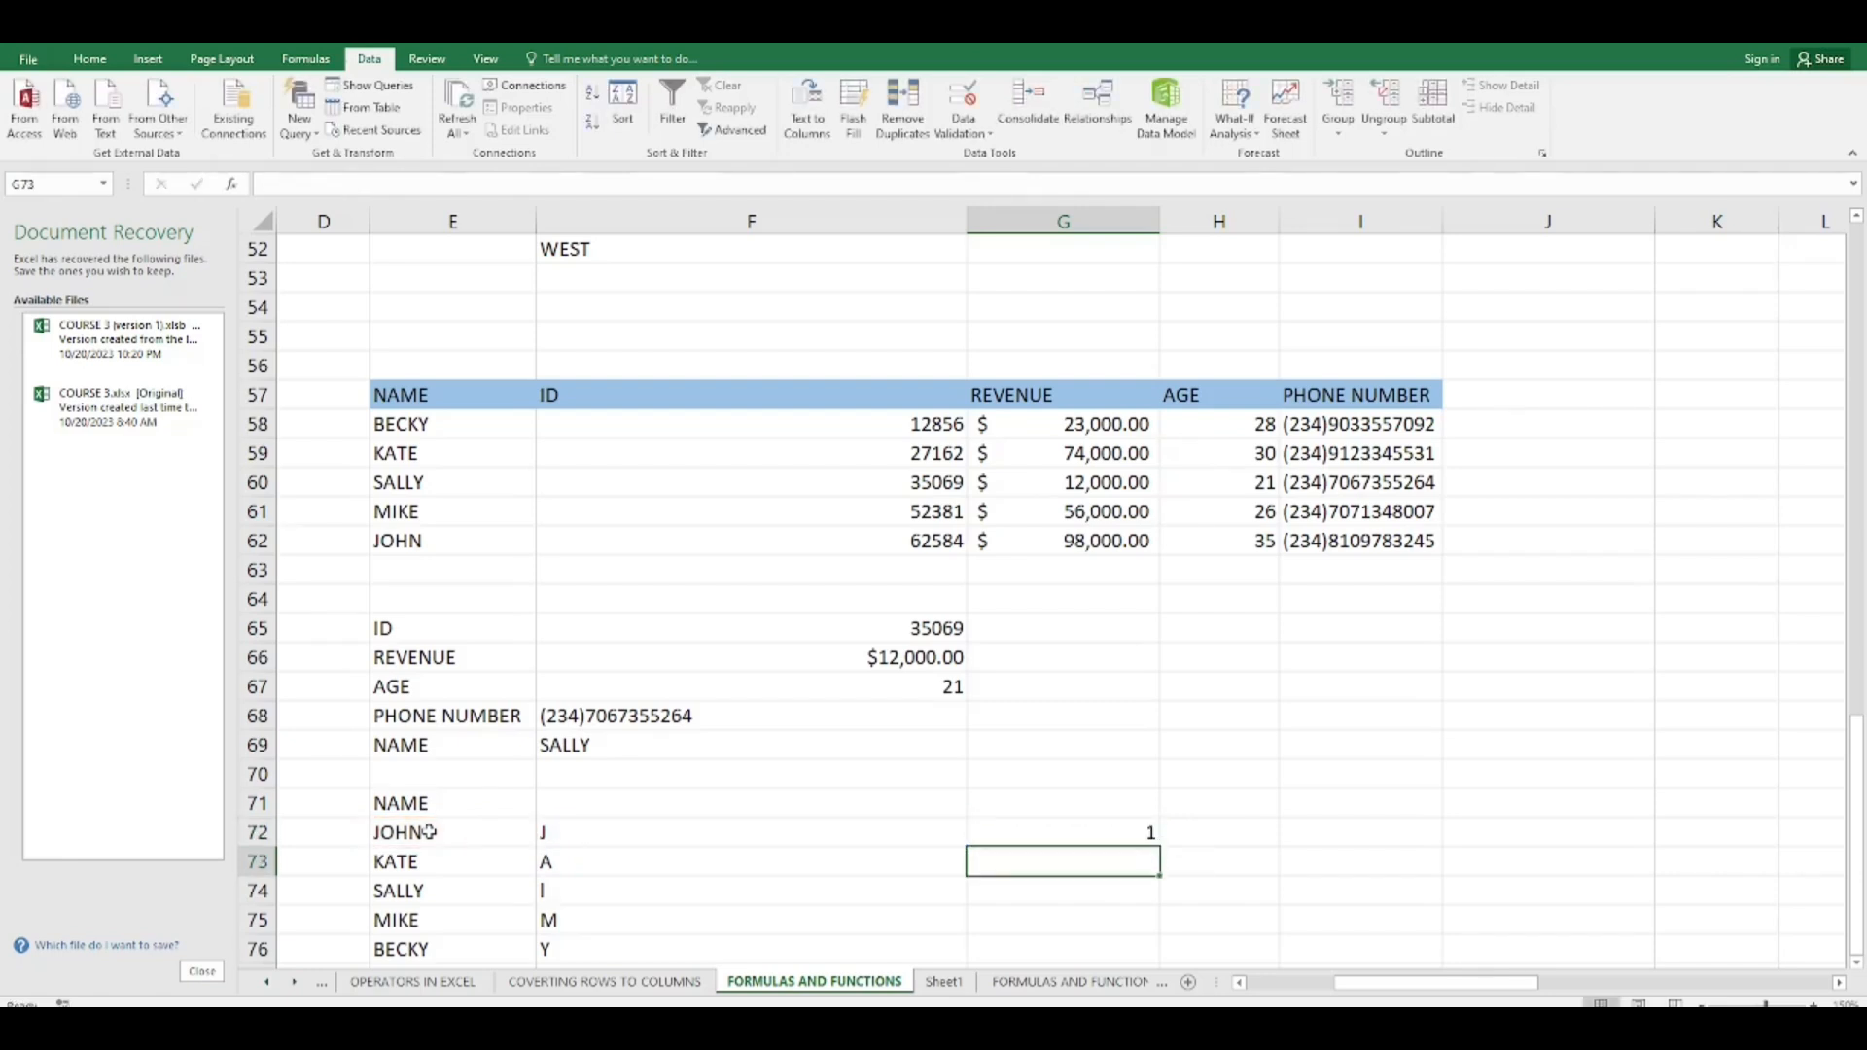
pyautogui.click(1060, 833)
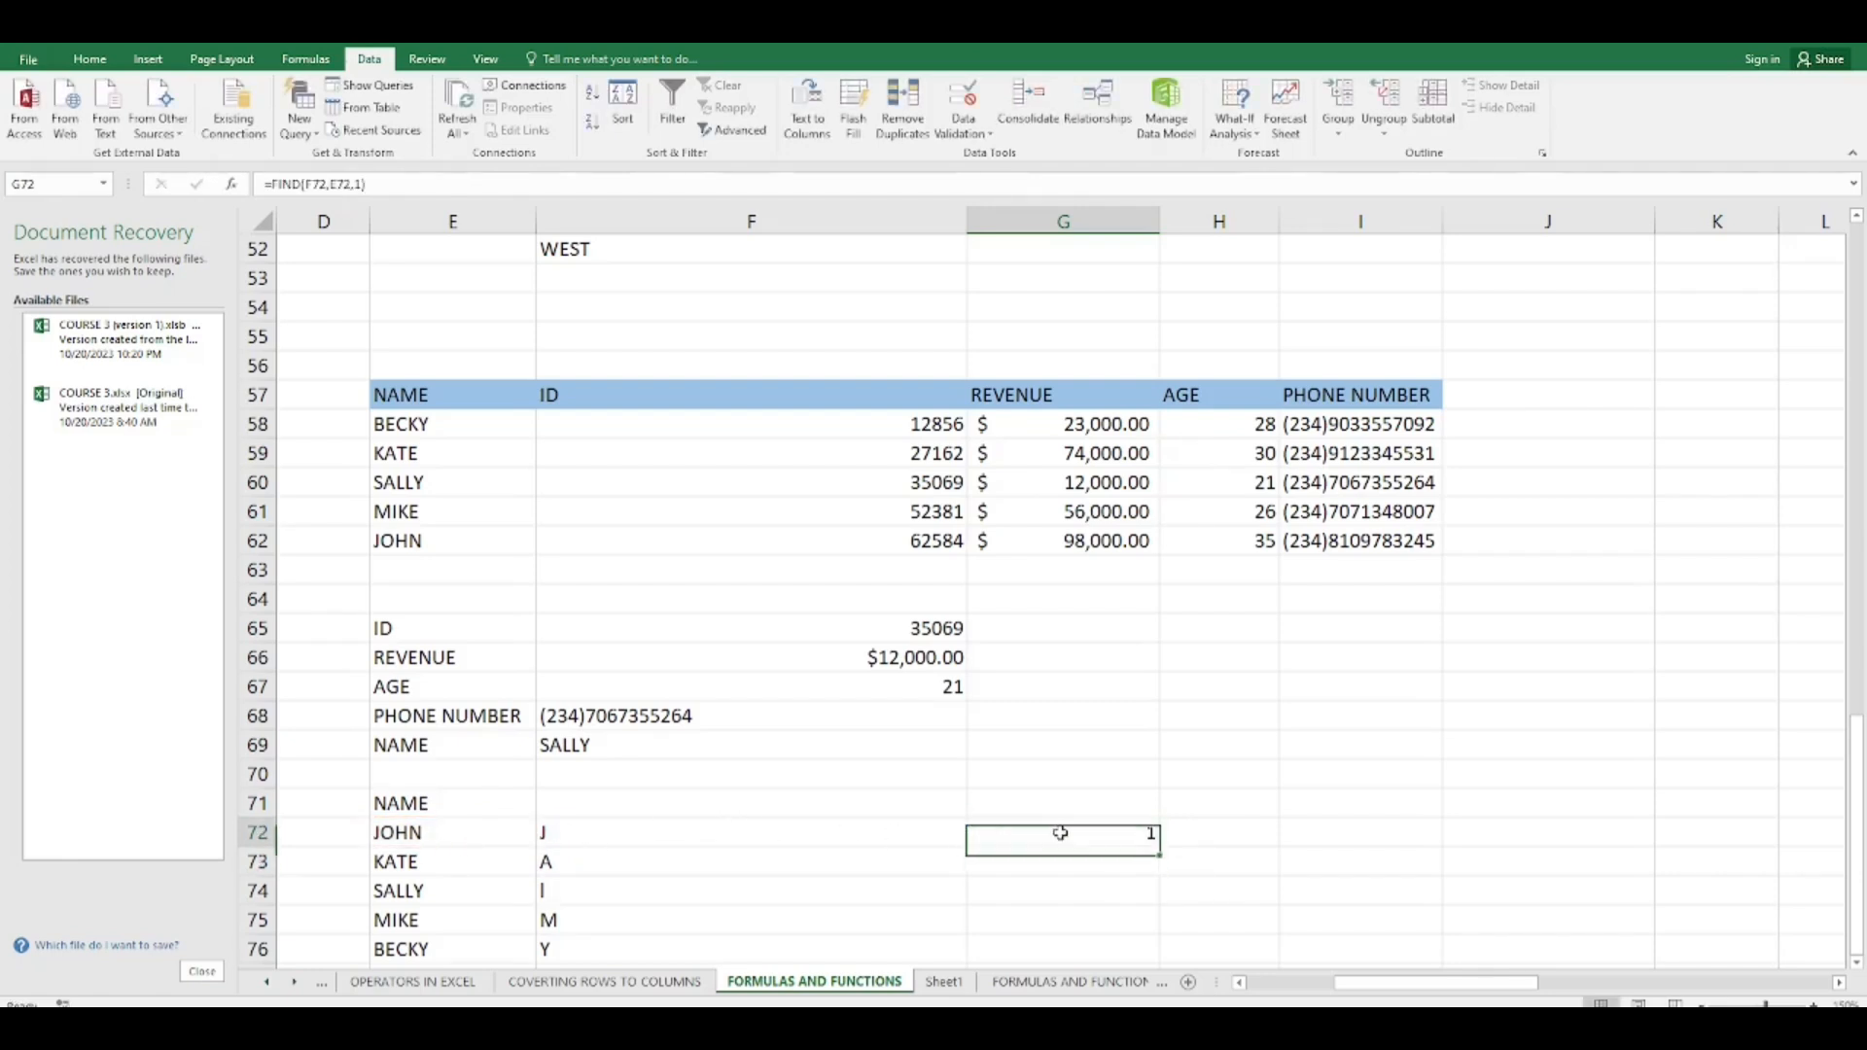
# Try a FIND formula in G67 that searches E61 for "E" from character 1, and clear the cell again.
pyautogui.click(1043, 694)
pyautogui.write('=FIND')
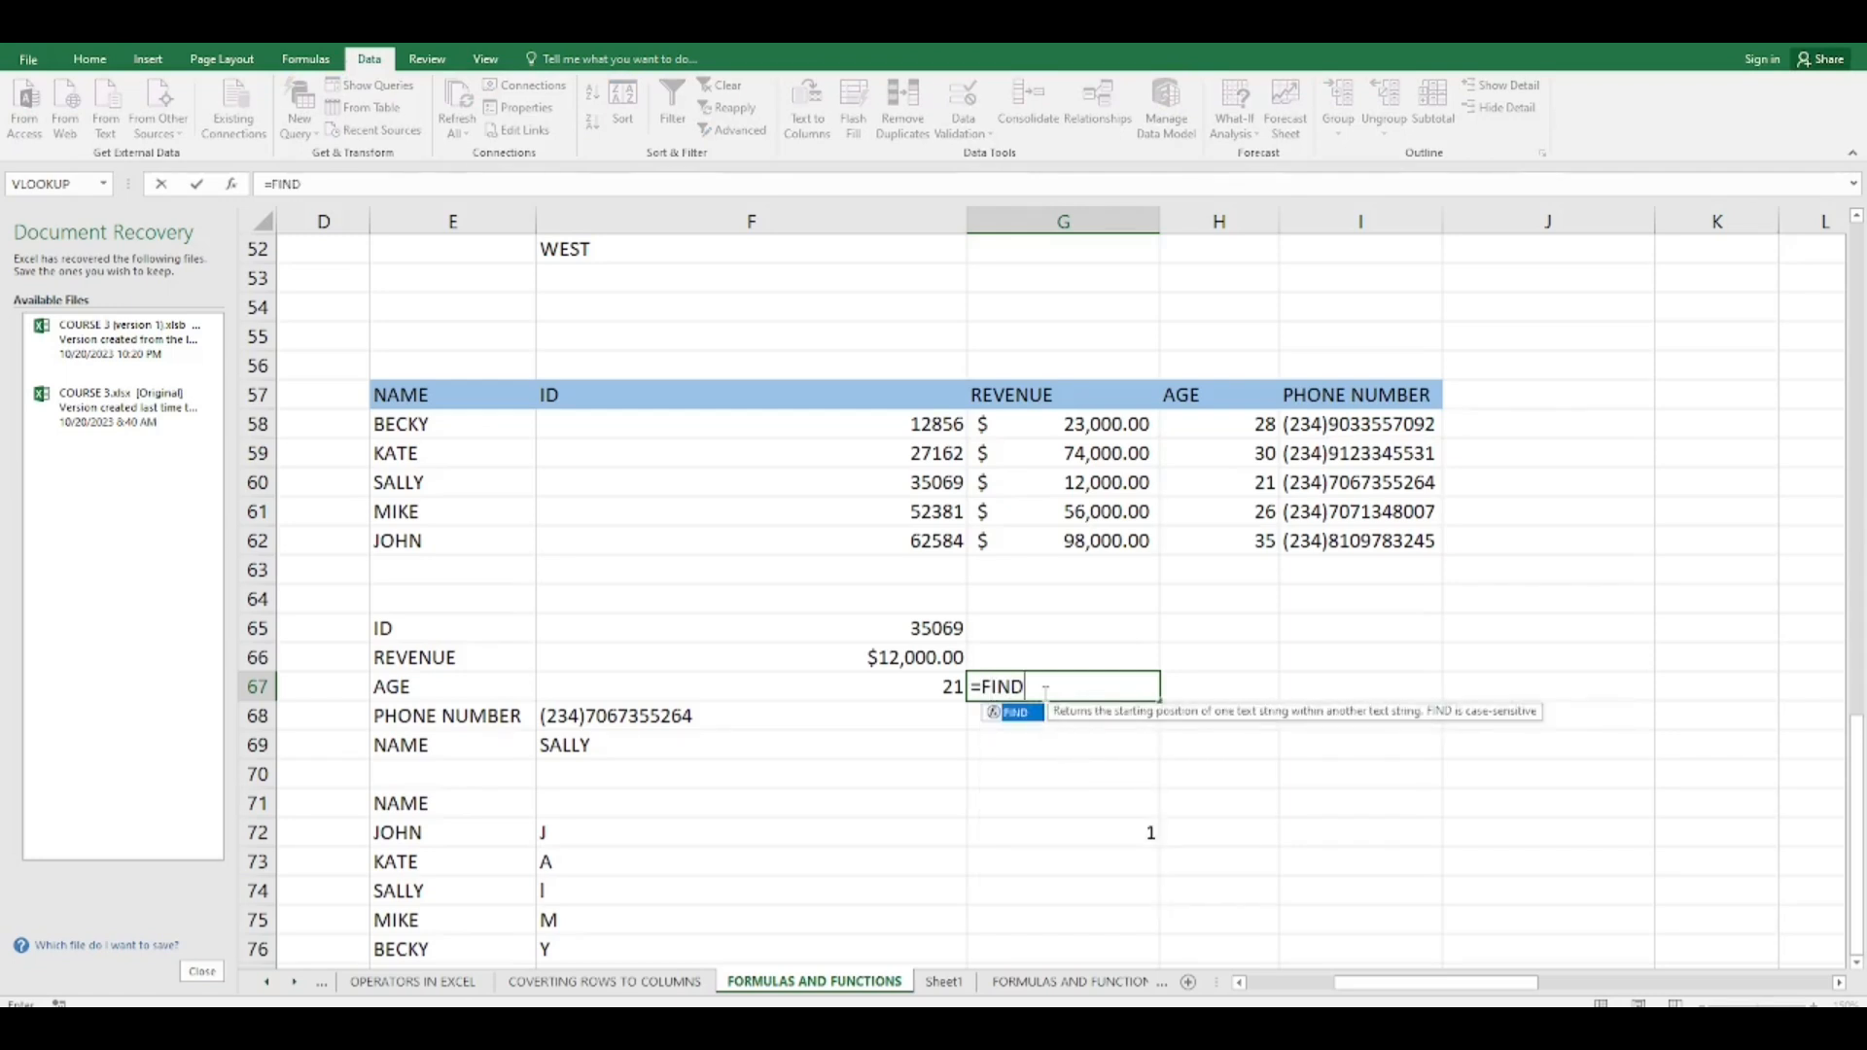
pyautogui.write('(')
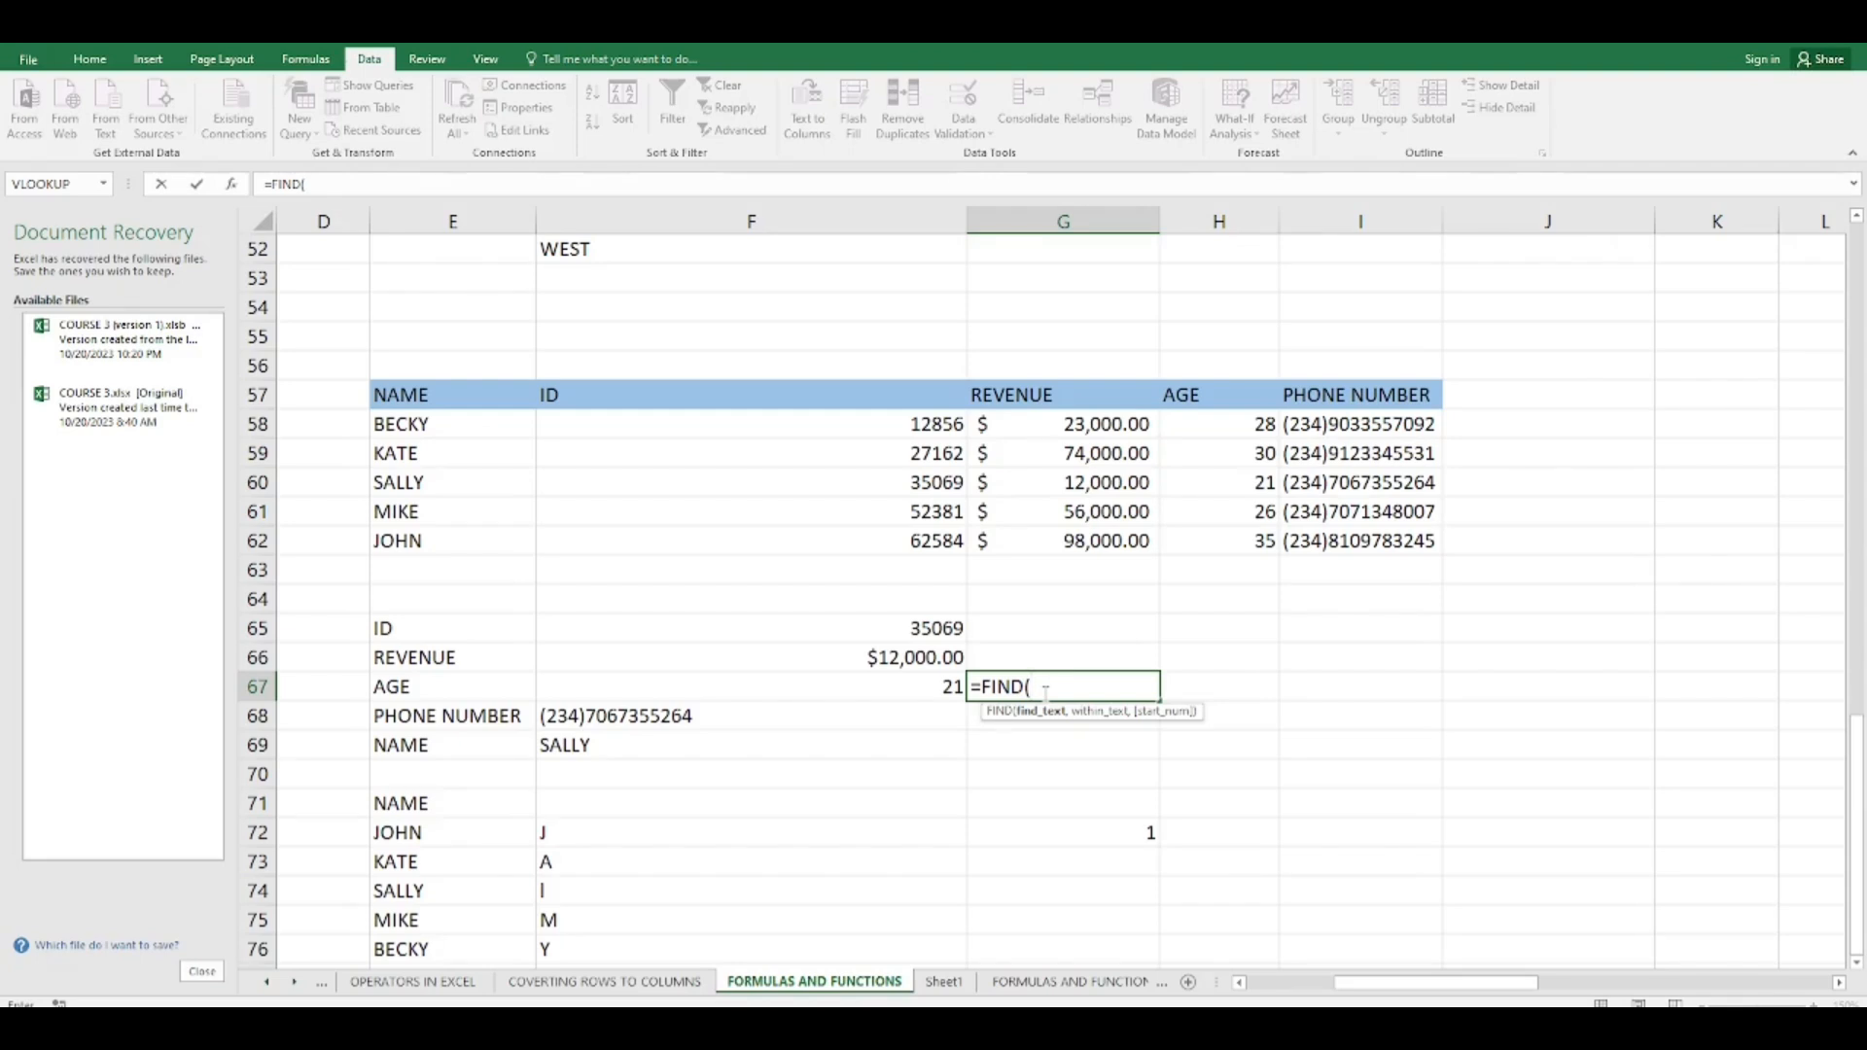
pyautogui.write('"E",')
pyautogui.click(464, 511)
pyautogui.write(',')
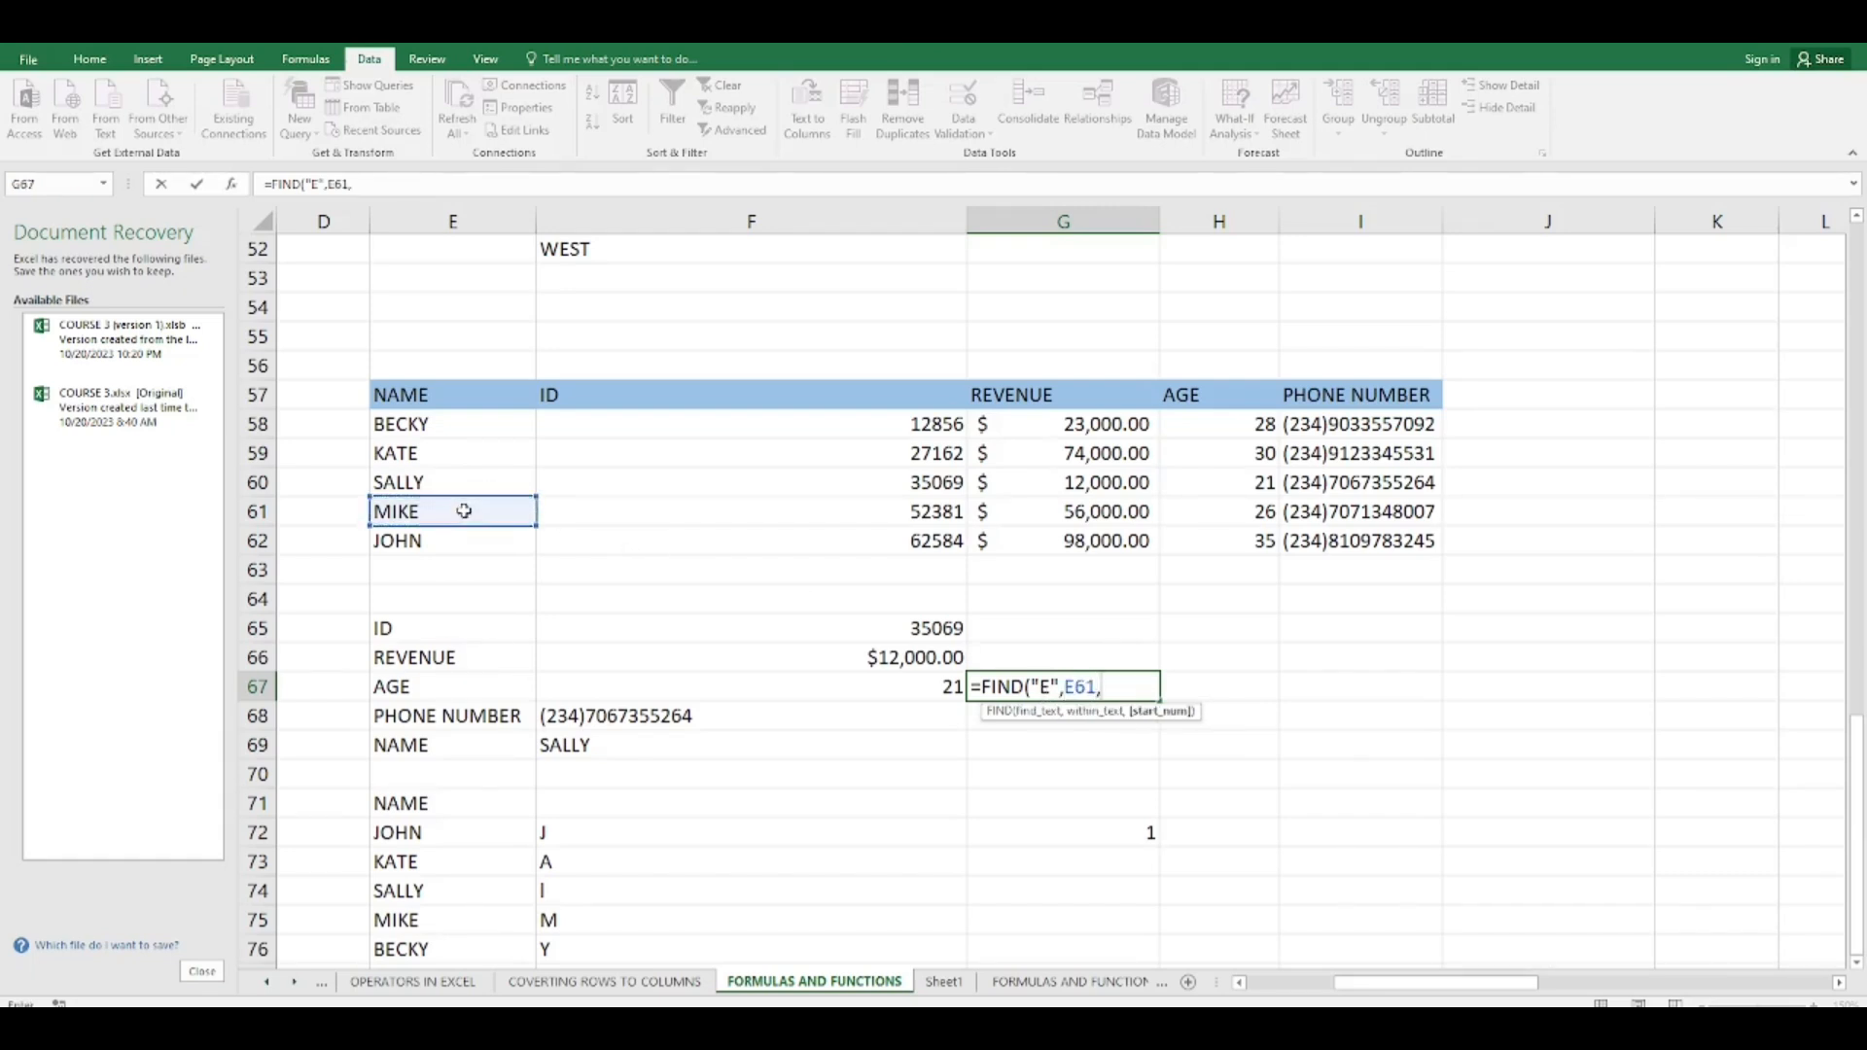
pyautogui.write('1')
pyautogui.press('Return')
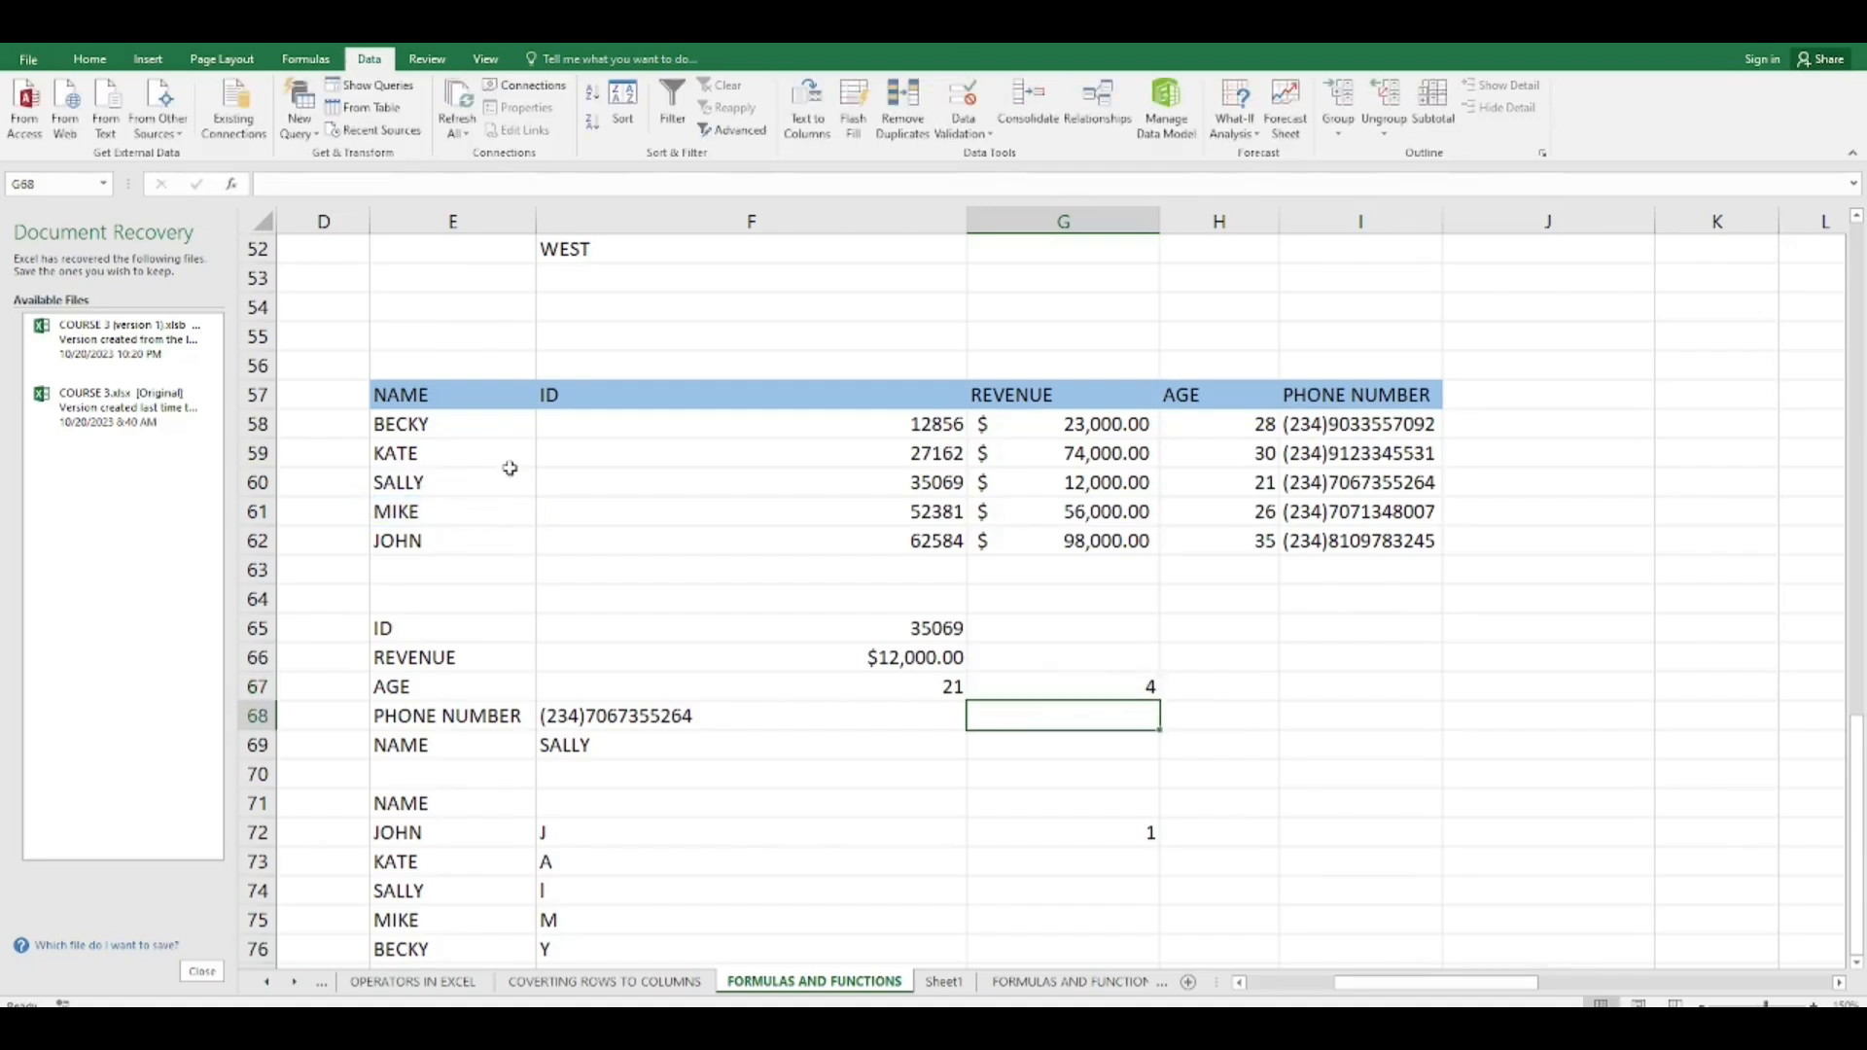
pyautogui.click(1126, 688)
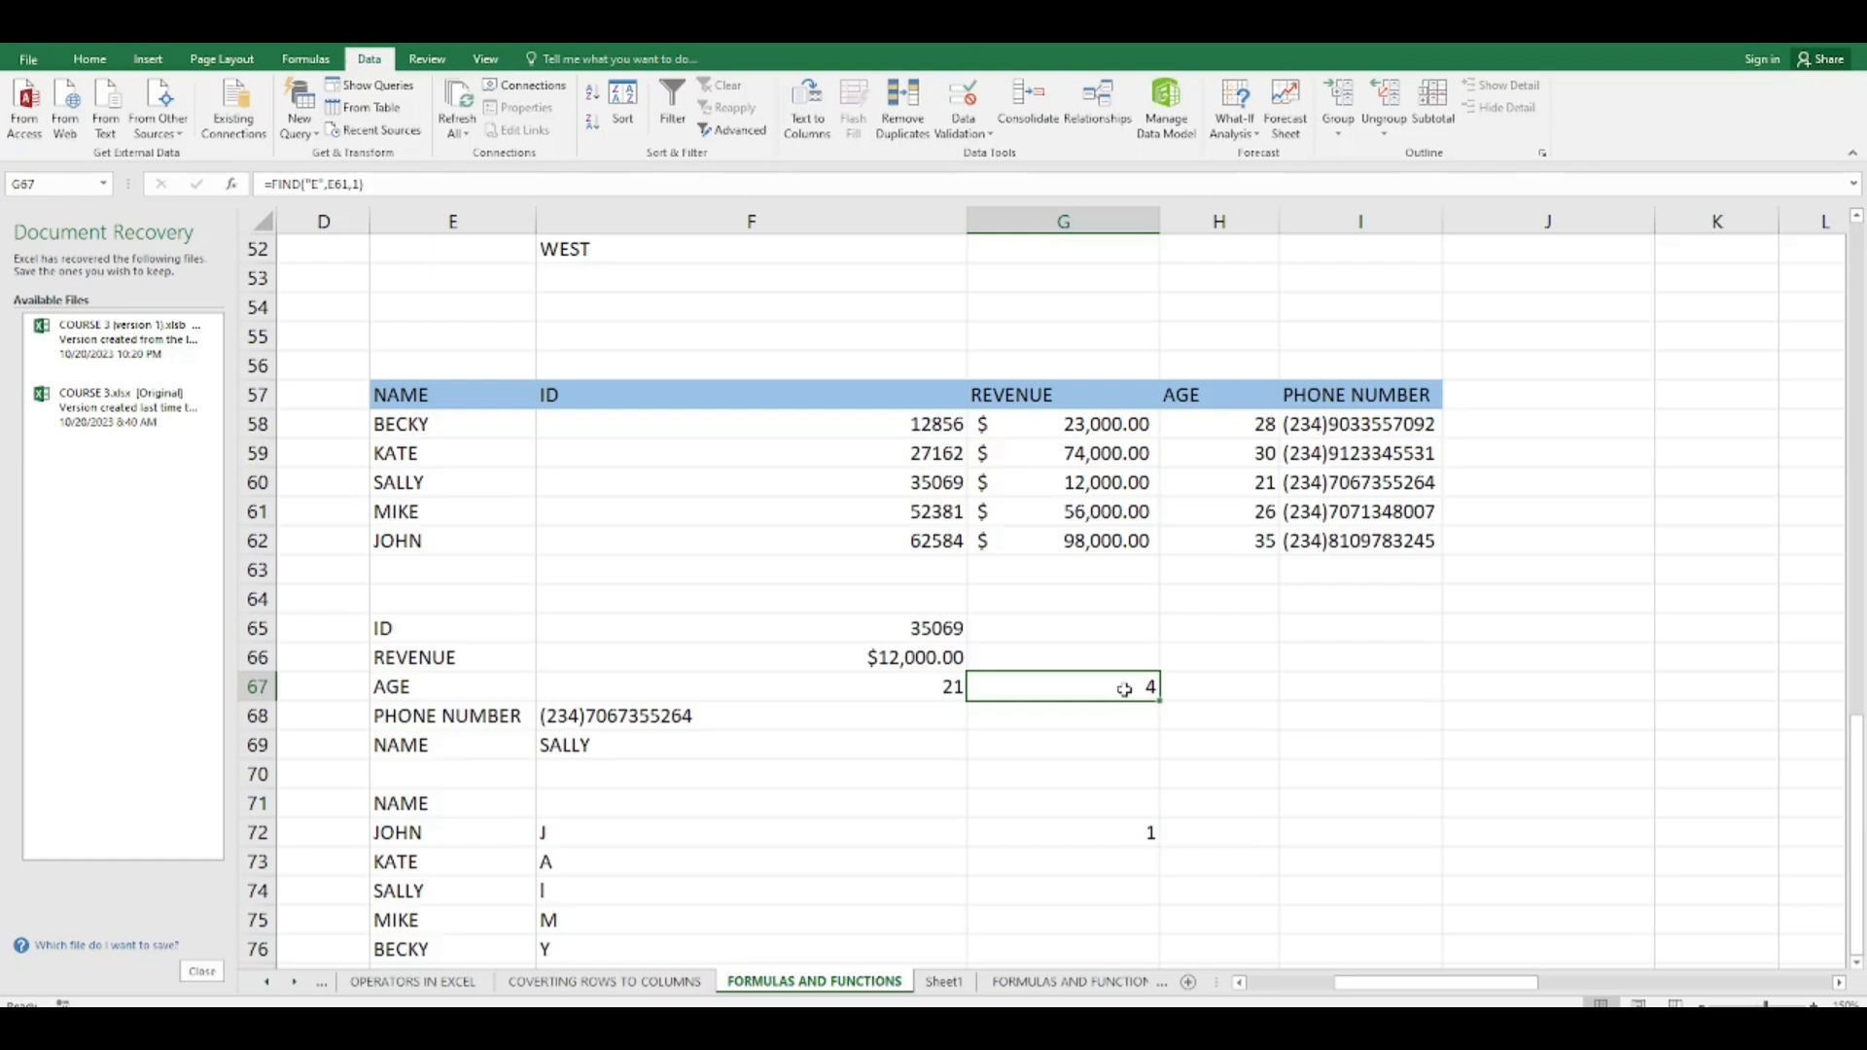
pyautogui.press('Delete')
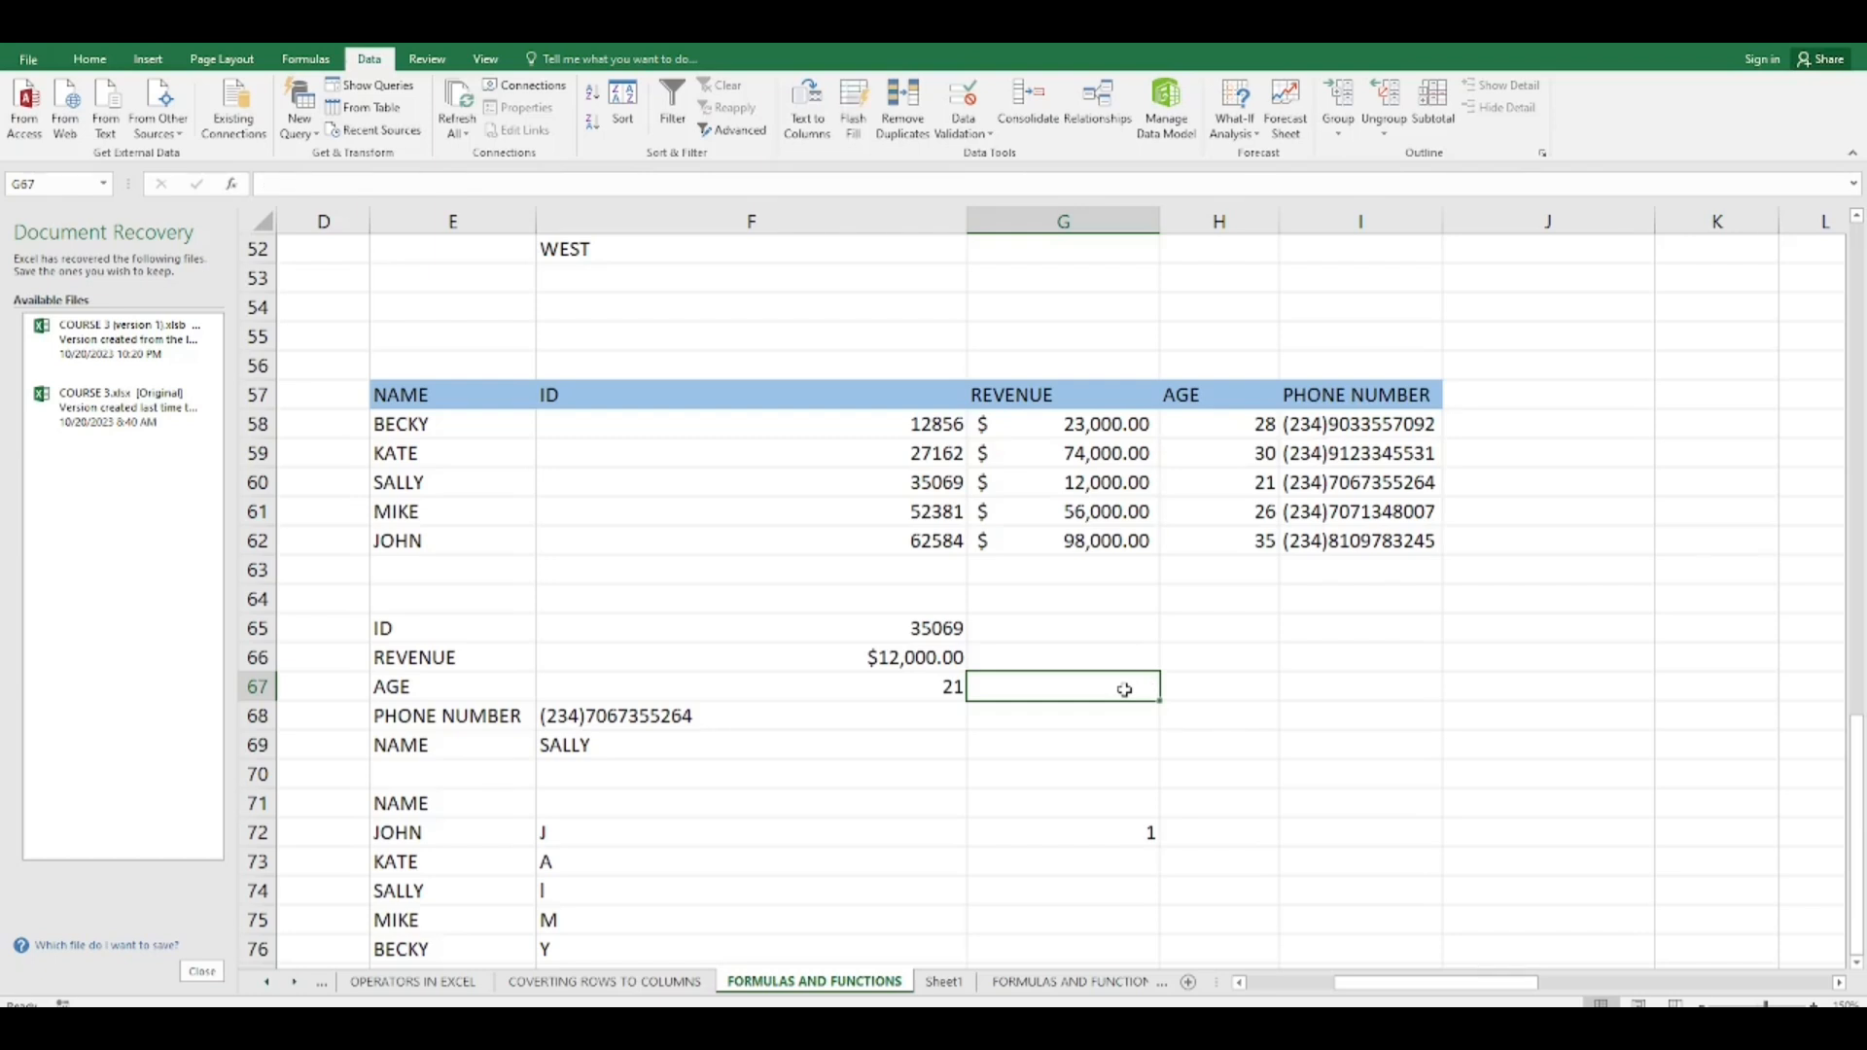
# Fill the FIND formula from G72 down to G76.
pyautogui.click(1065, 893)
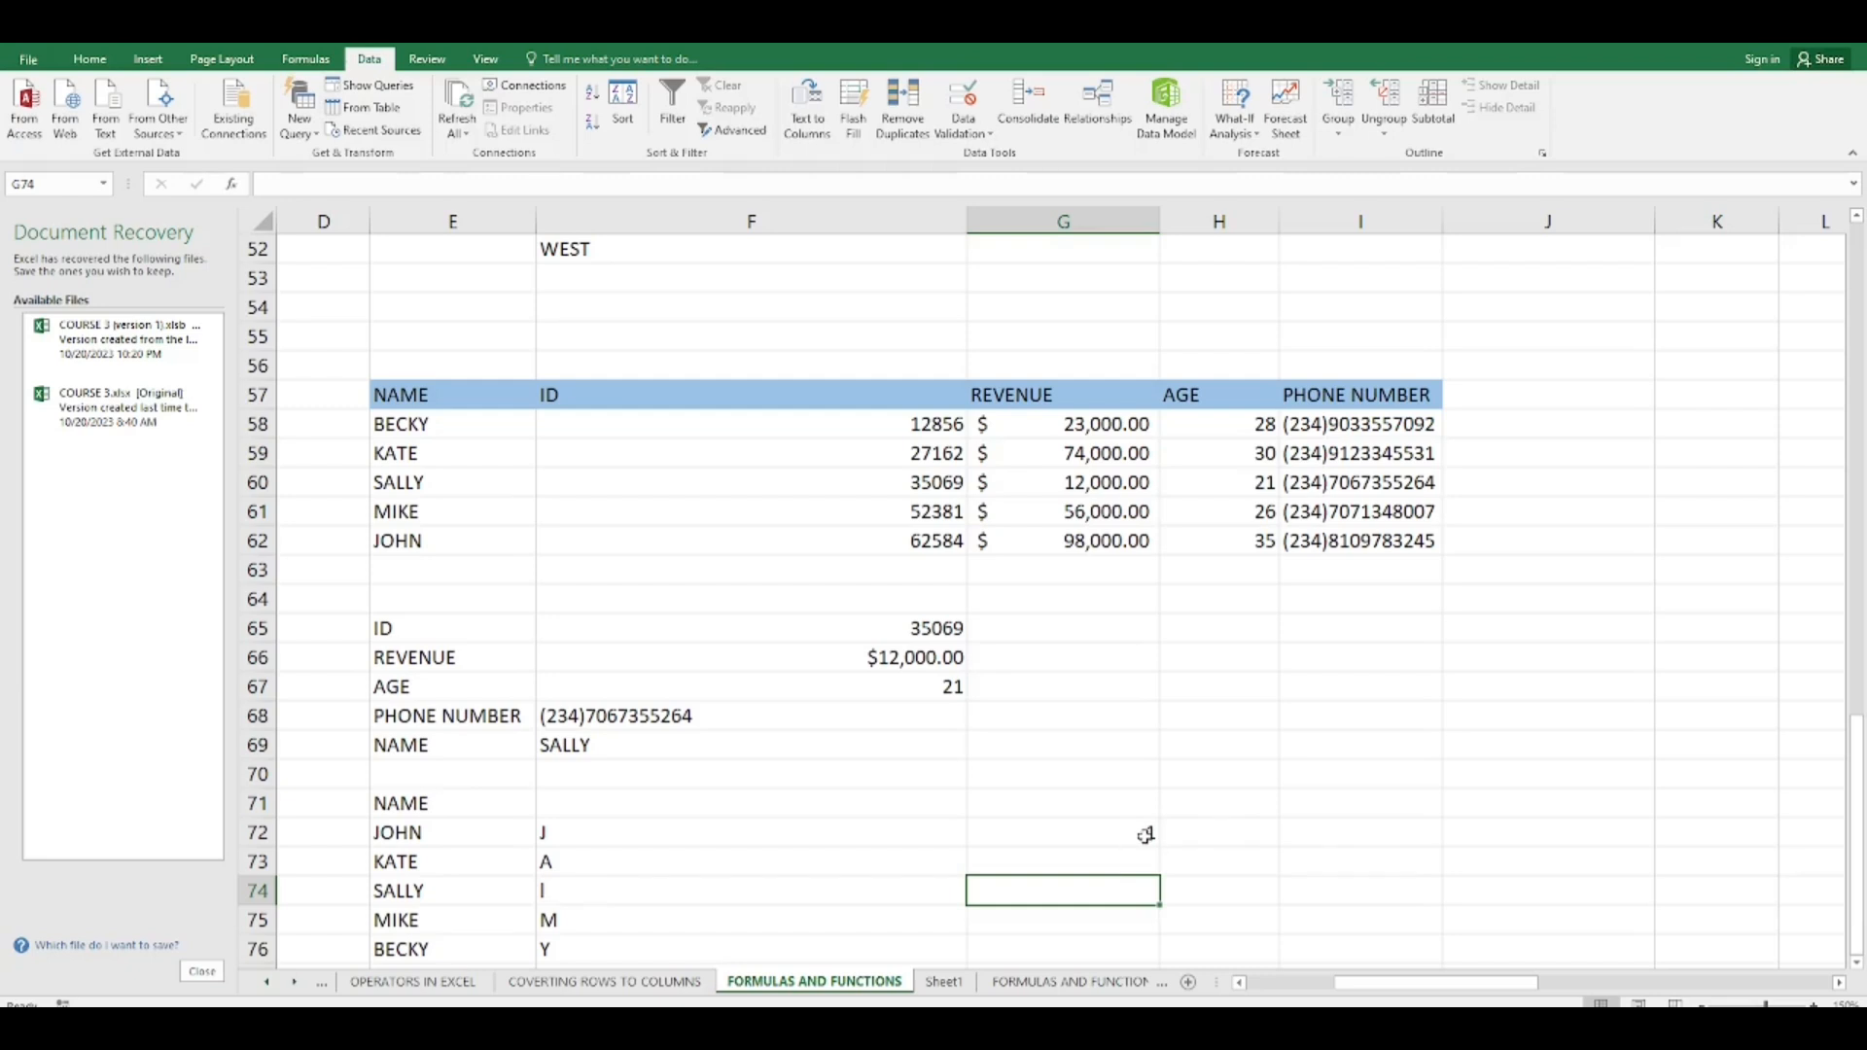
pyautogui.click(1147, 835)
pyautogui.doubleClick(1159, 847)
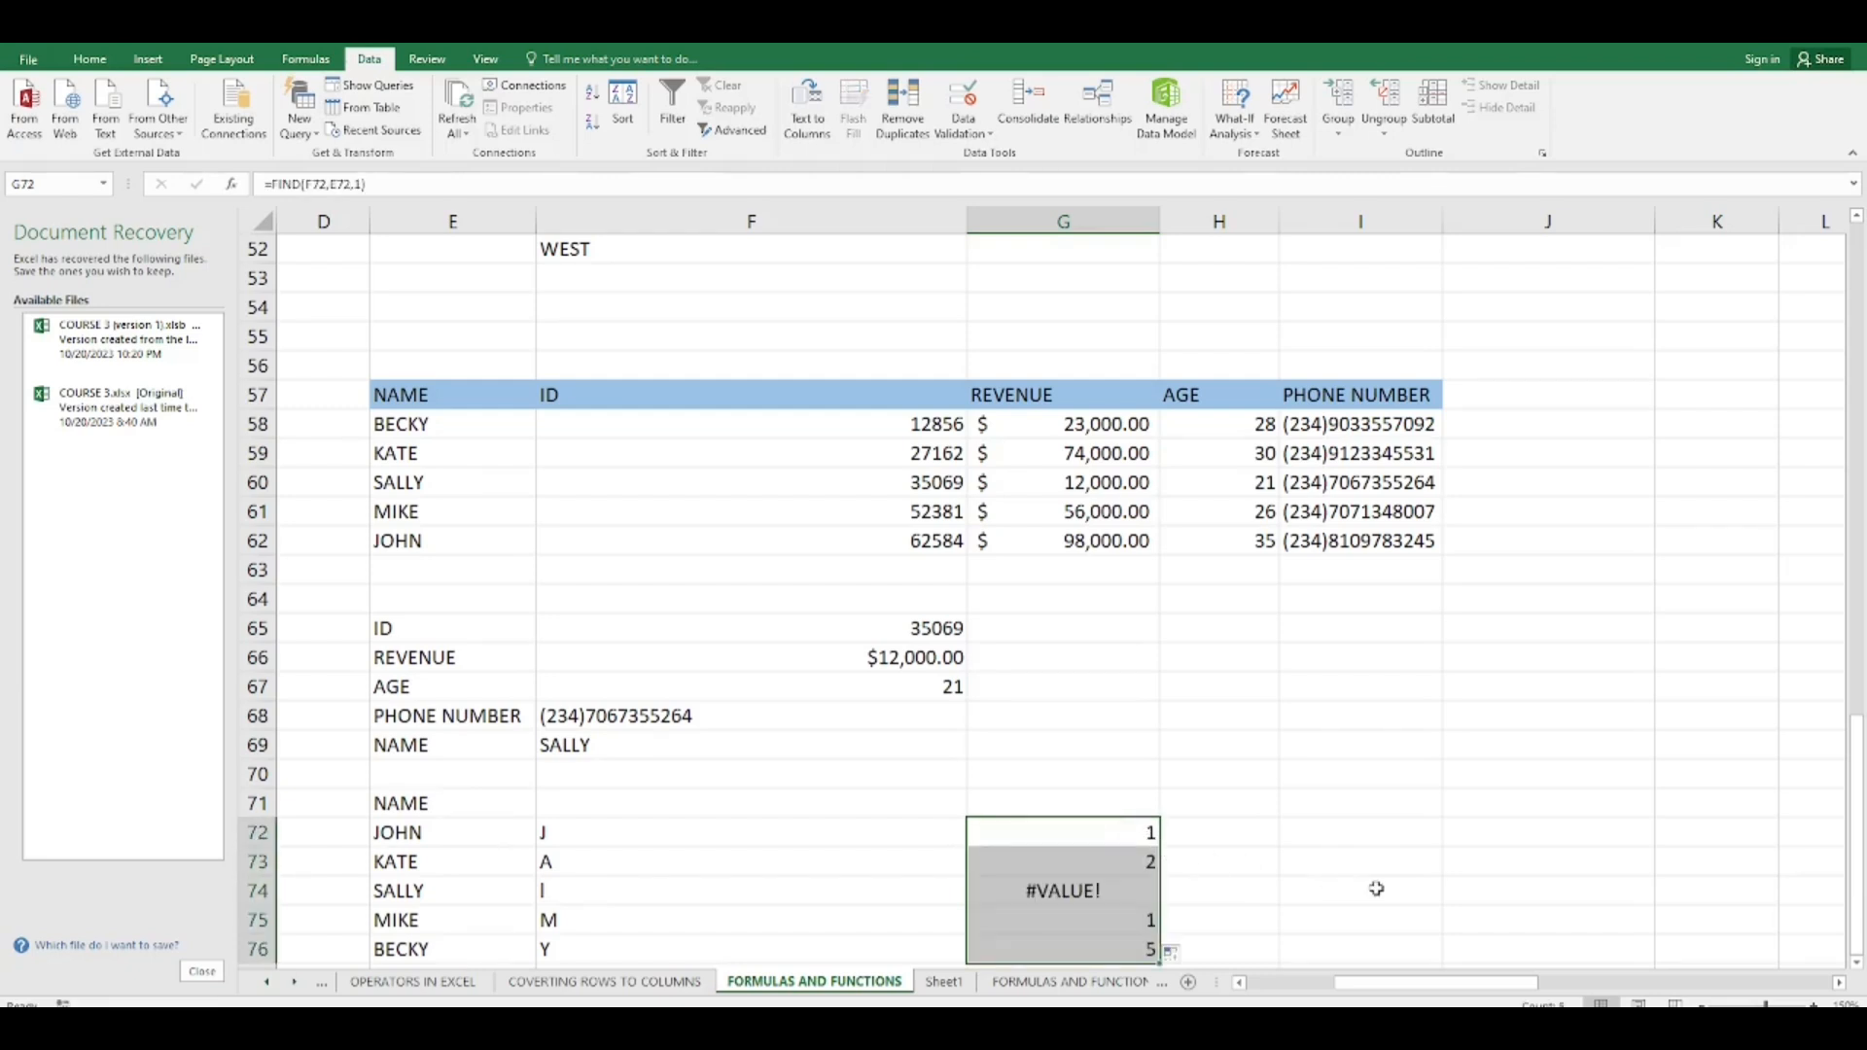
pyautogui.click(1336, 922)
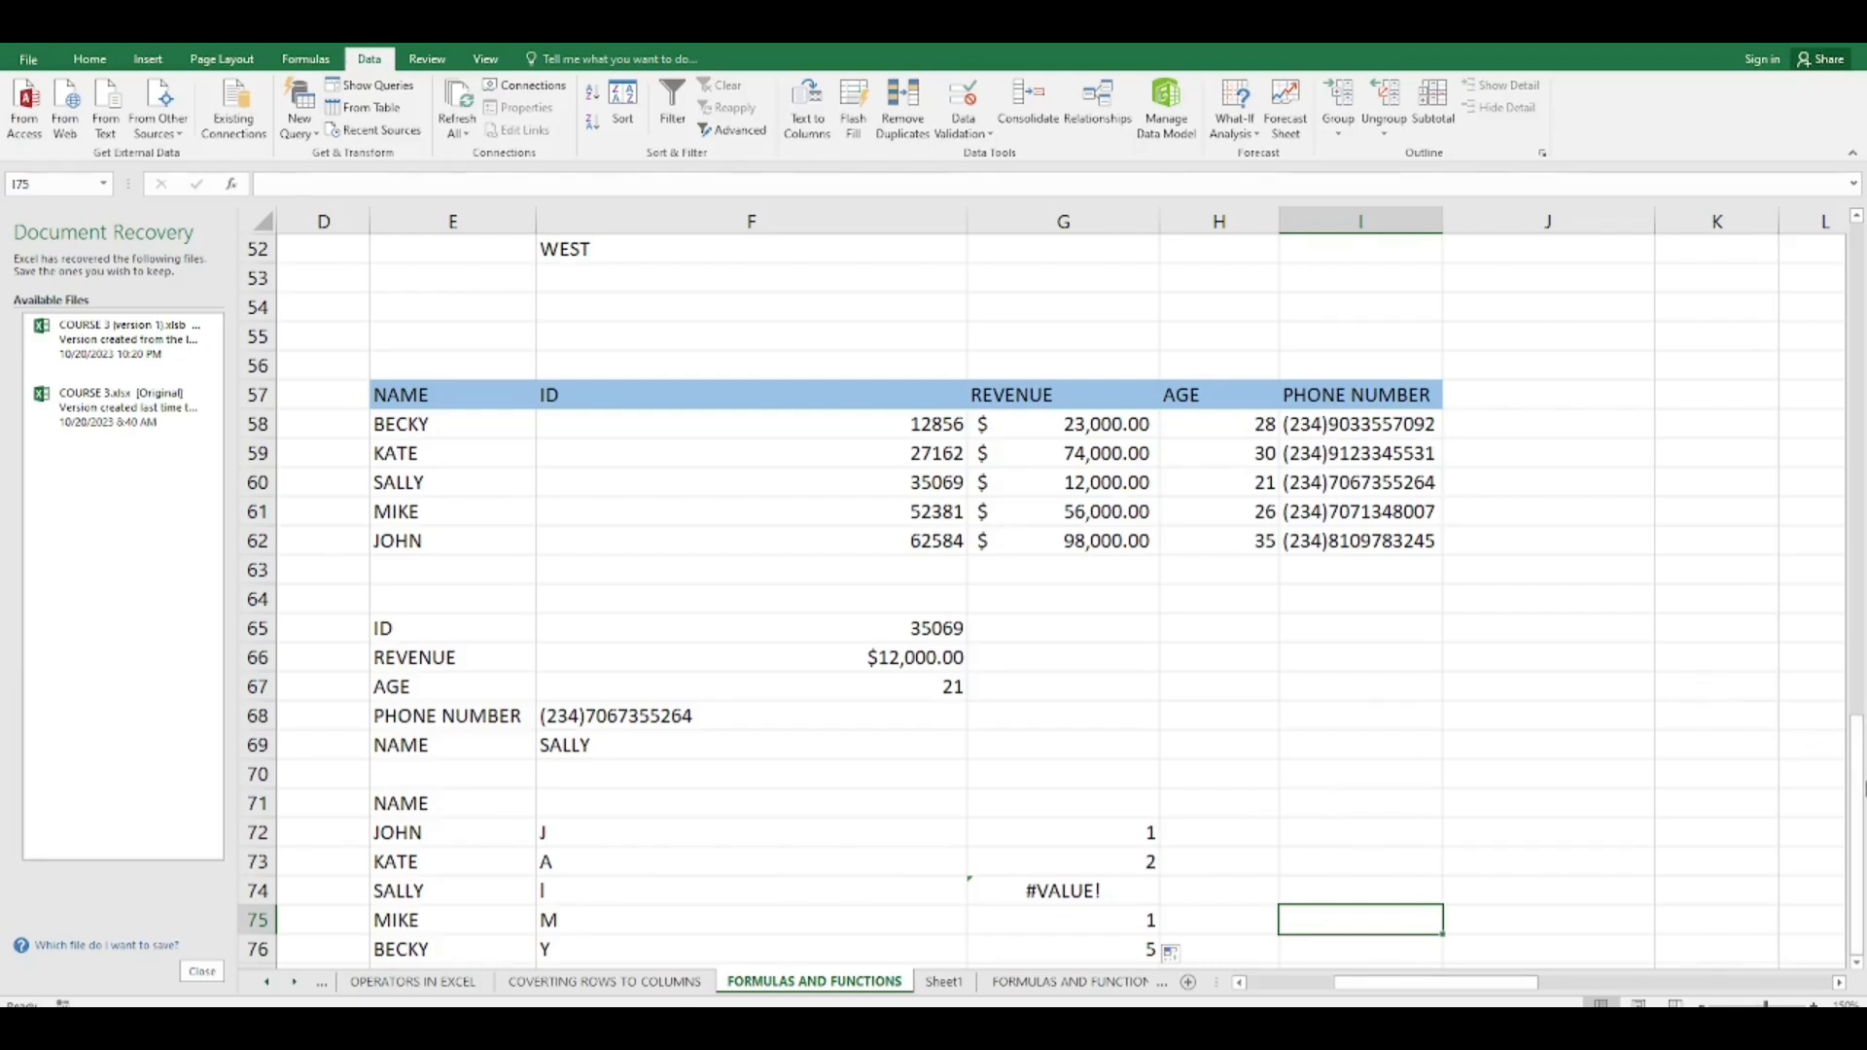
# Open the FIND formula in G74 for editing just before its F74 argument.
pyautogui.click(1097, 892)
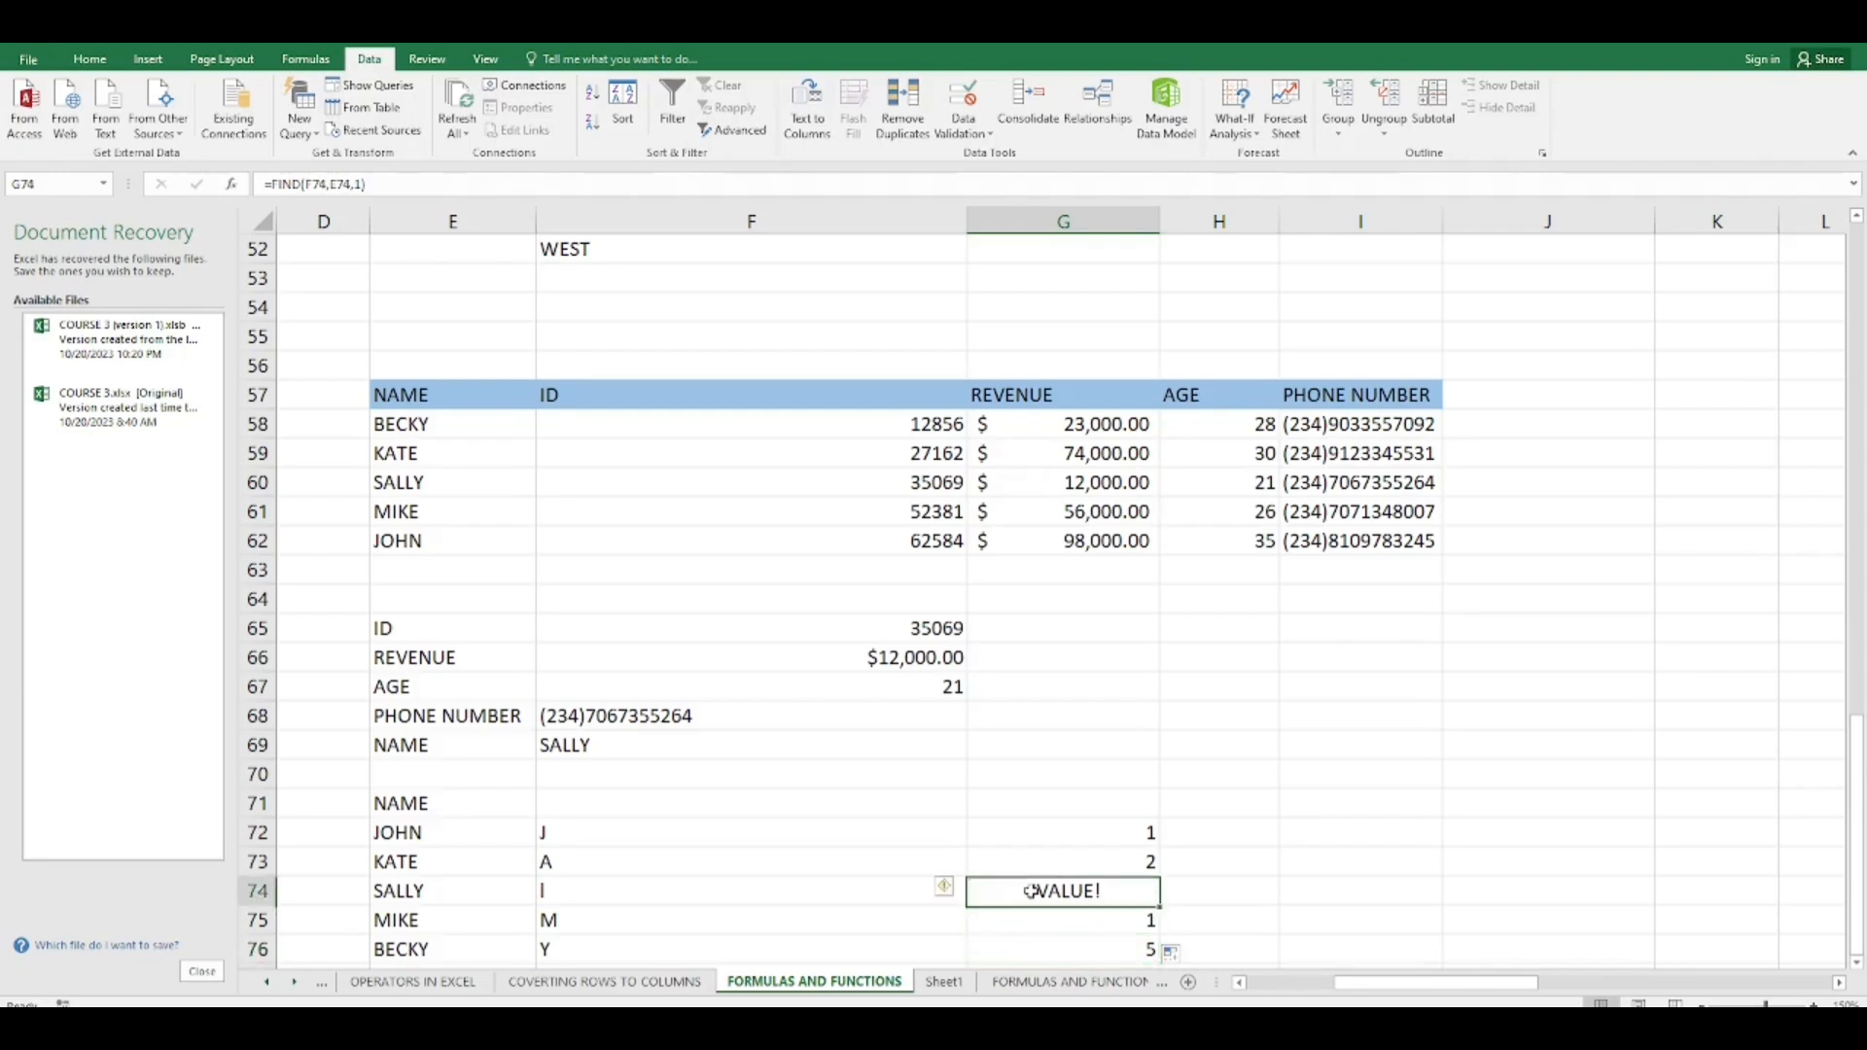
pyautogui.doubleClick(1016, 893)
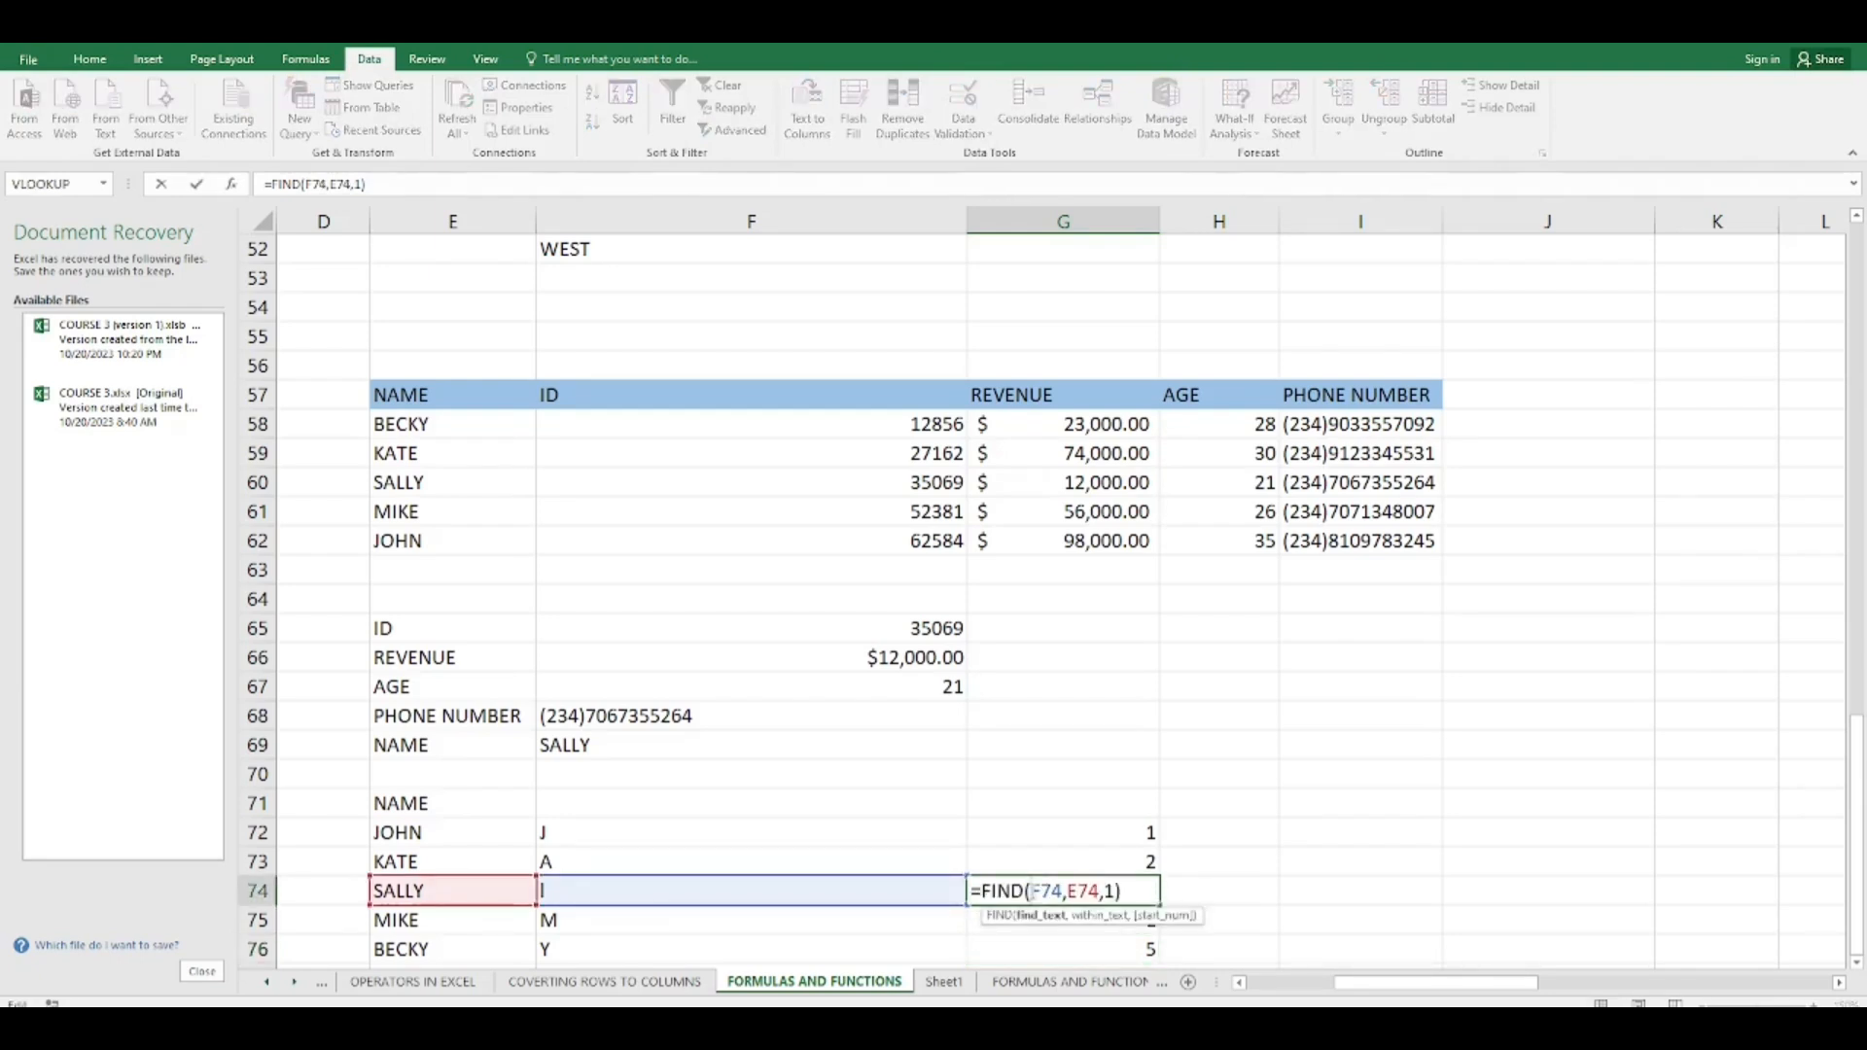
pyautogui.write('LO')
pyautogui.write('WER')
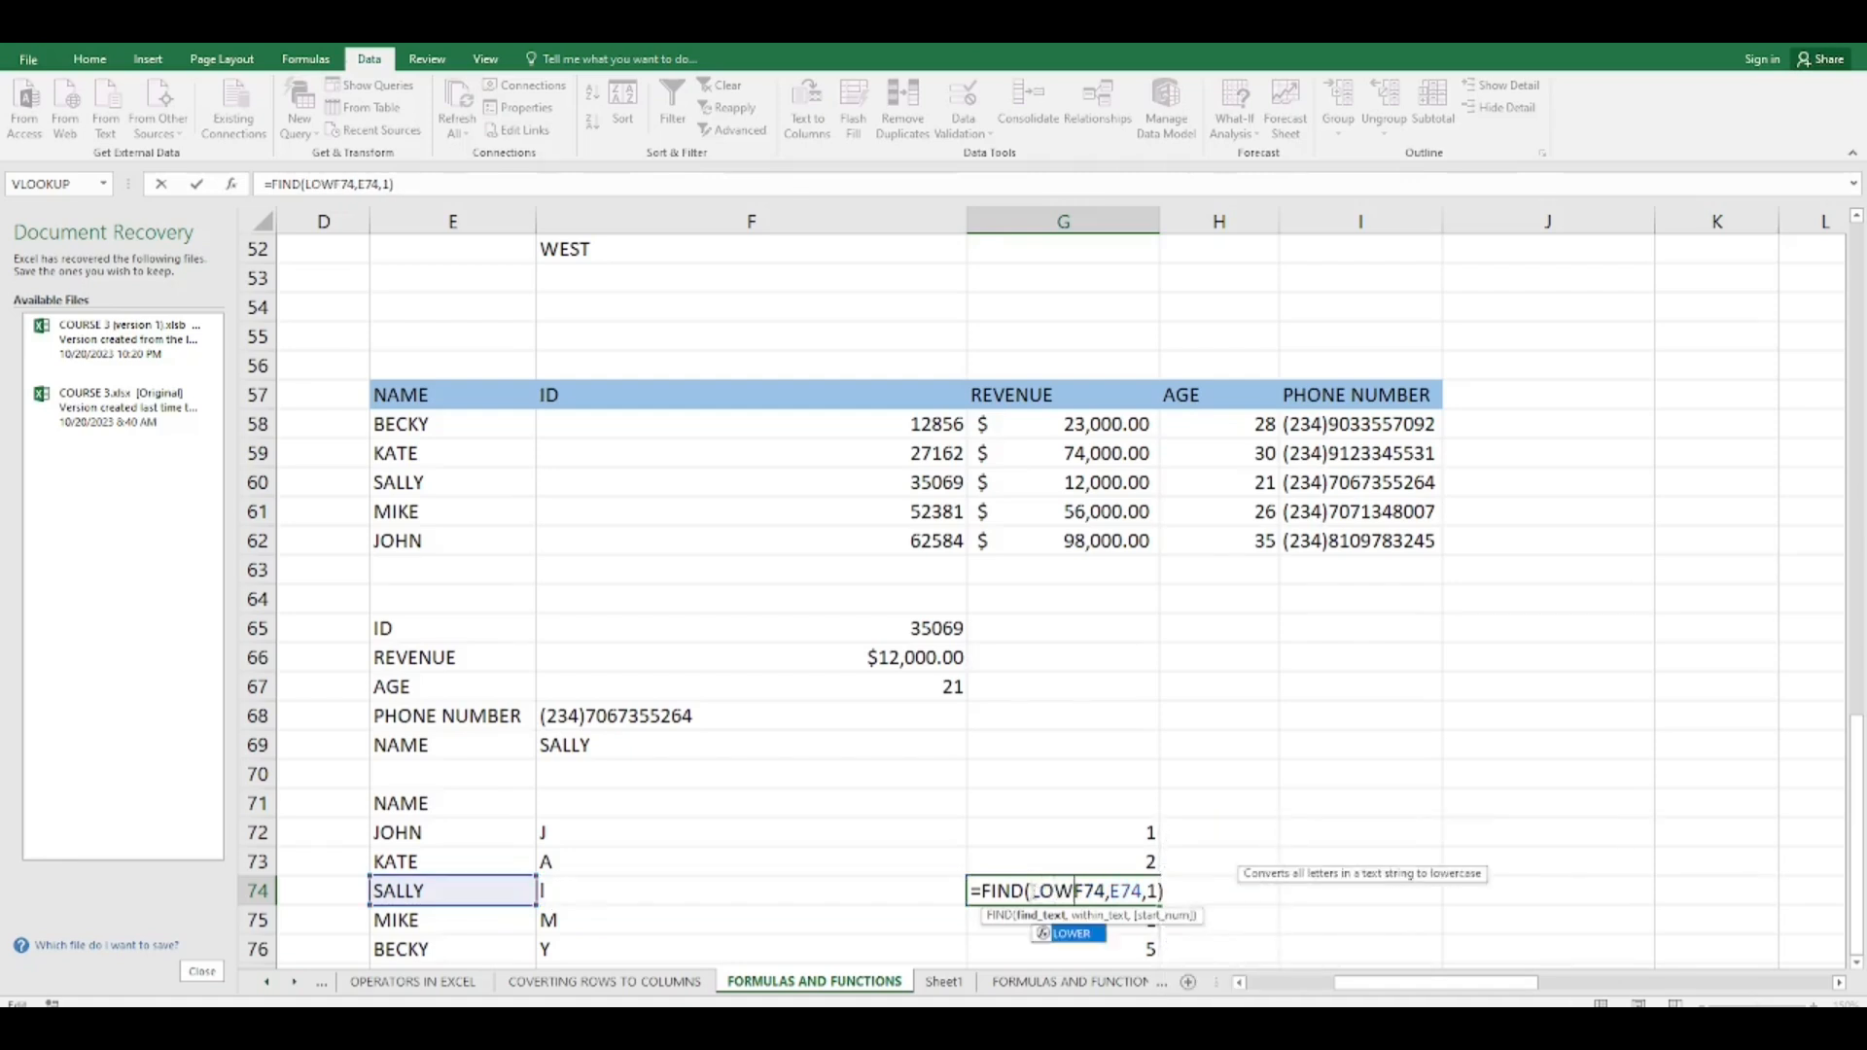
pyautogui.press('BackSpace')
pyautogui.press('BackSpace')
pyautogui.press('BackSpace')
pyautogui.press('BackSpace')
pyautogui.press('BackSpace')
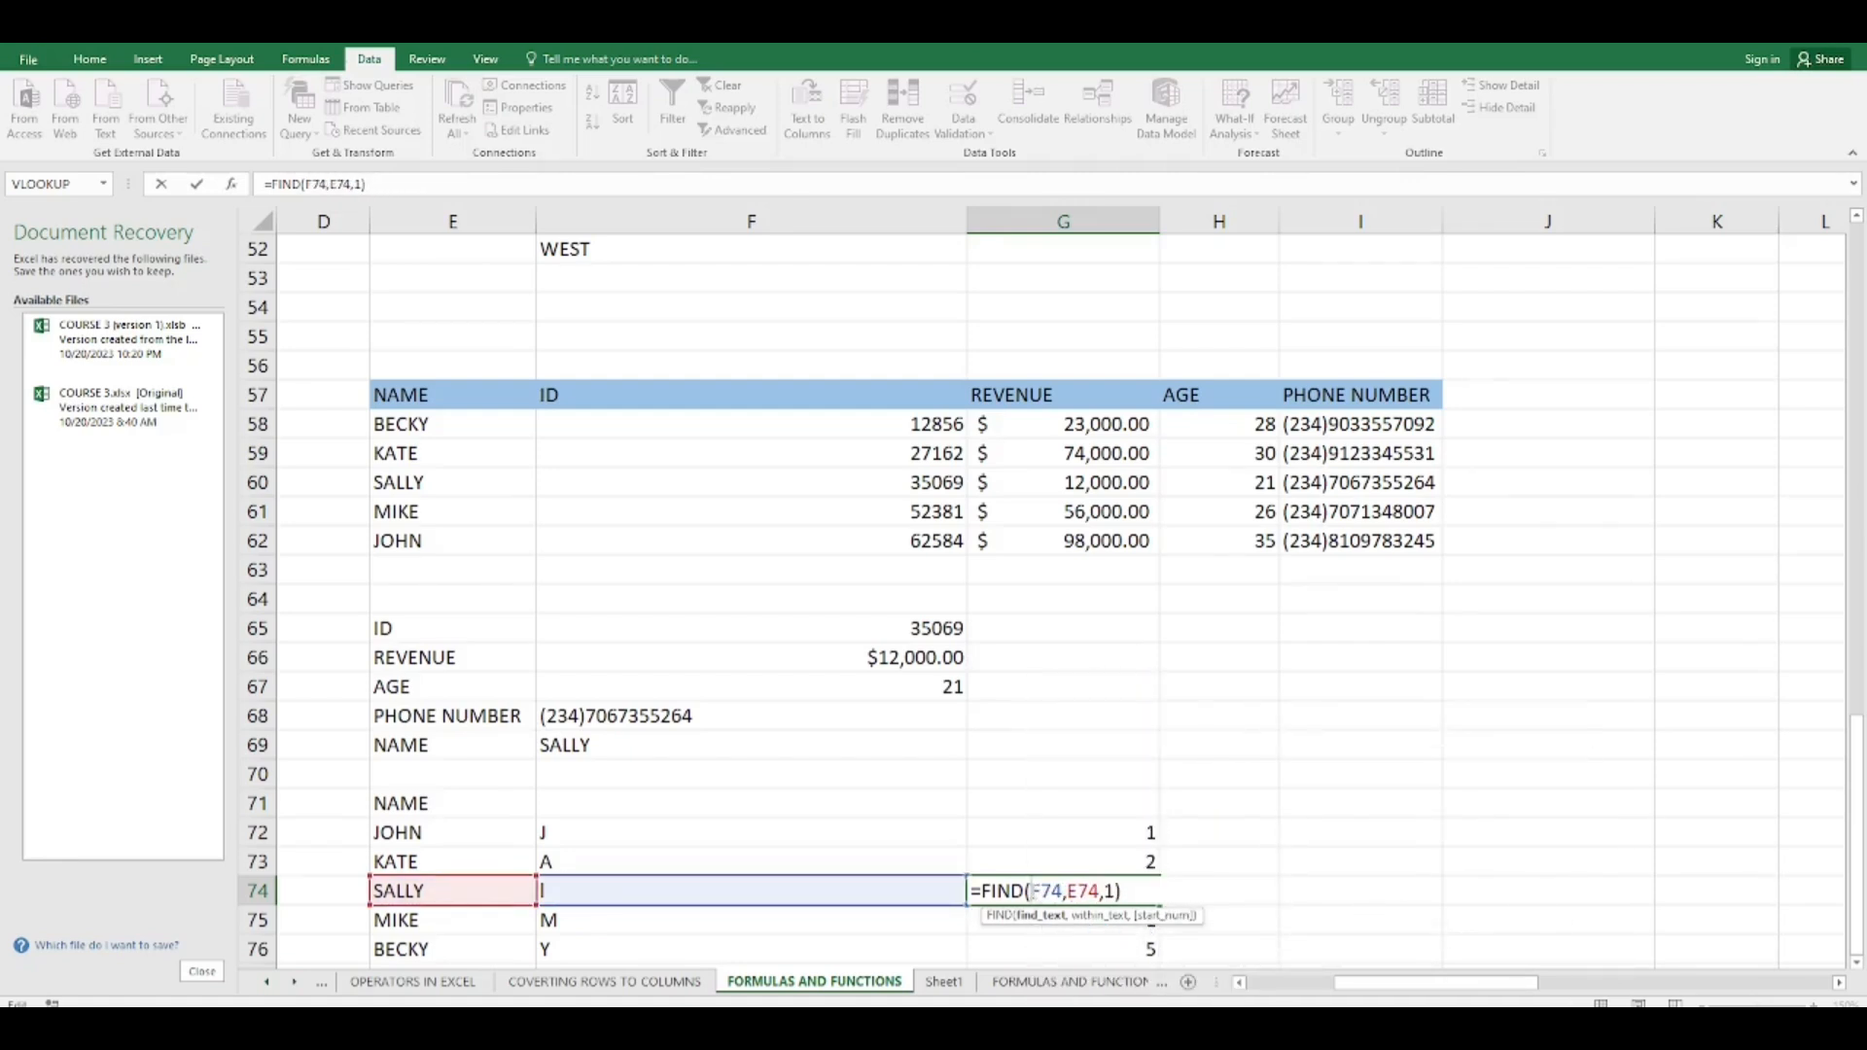
# Wrap both the F74 and E74 arguments of the FIND formula in G74 in UPPER, giving =FIND(UPPER(F74),UPPER(E74),1), and check the cell.
pyautogui.write('UPPER')
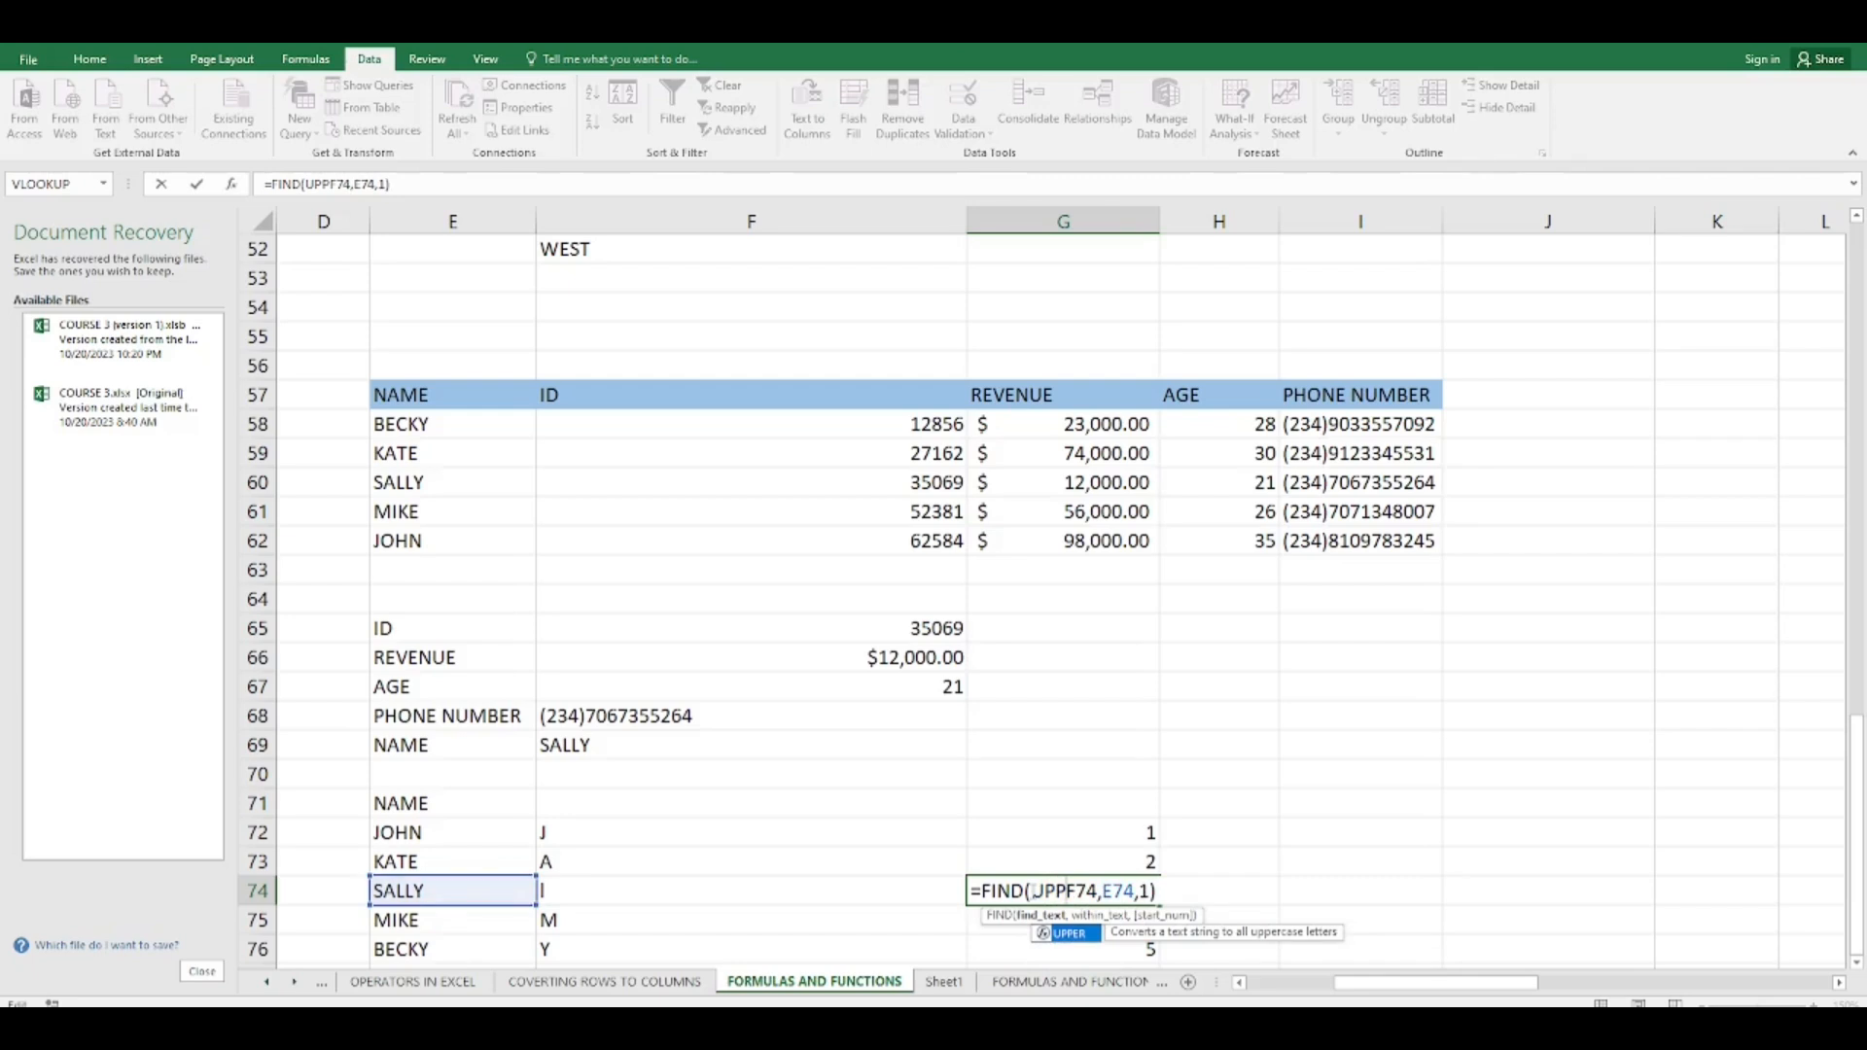
pyautogui.write('(')
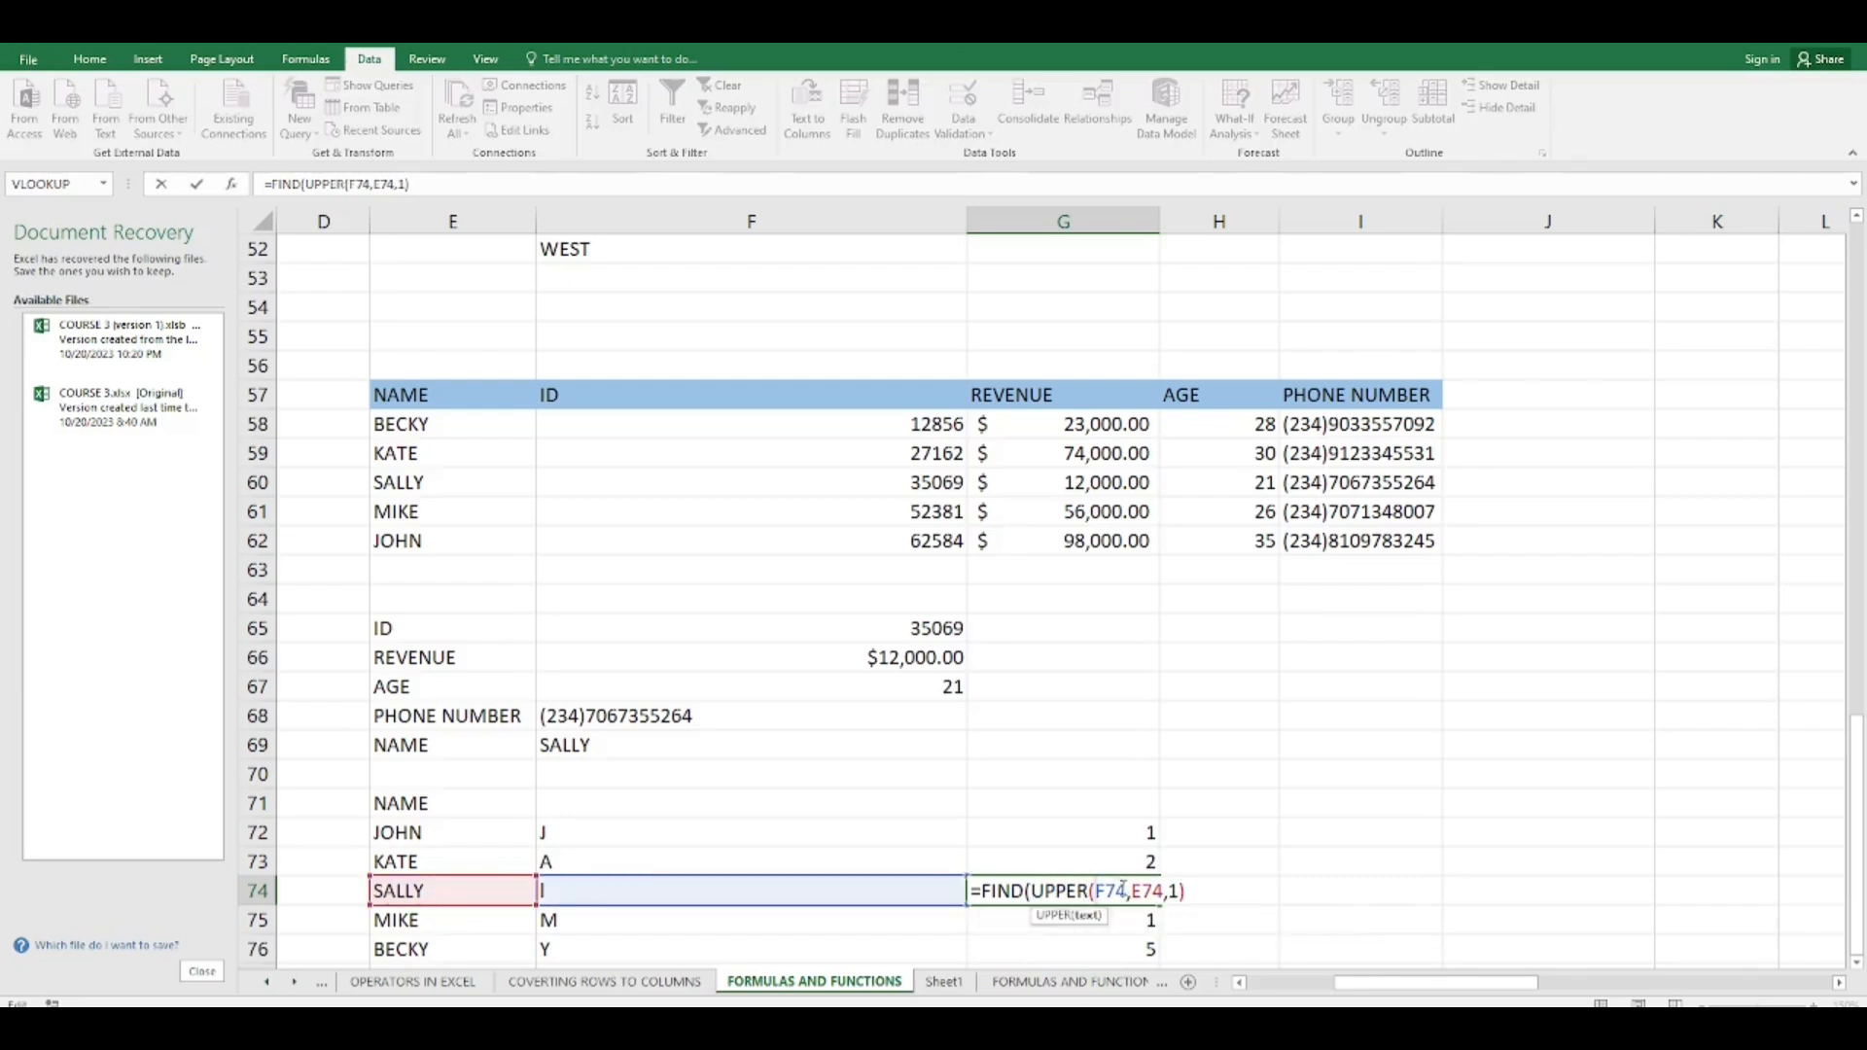
pyautogui.click(1127, 892)
pyautogui.write(')')
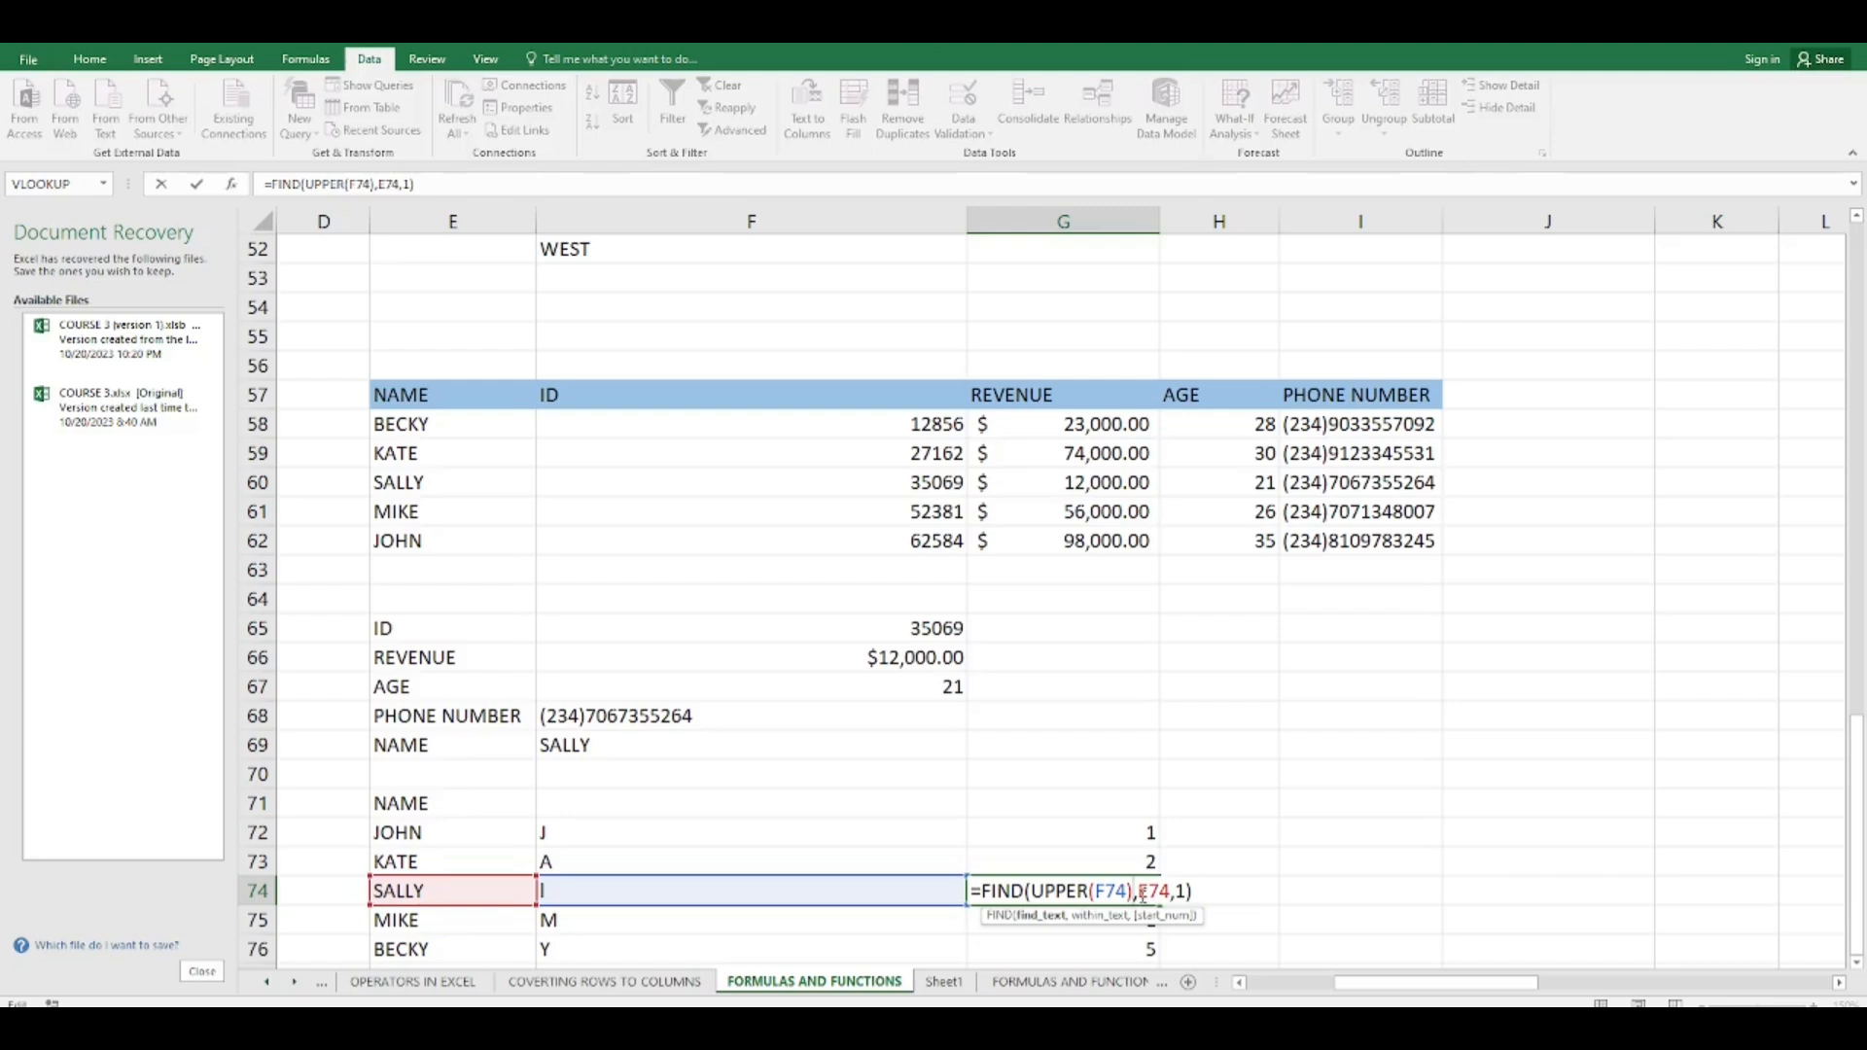
pyautogui.write('UPPER')
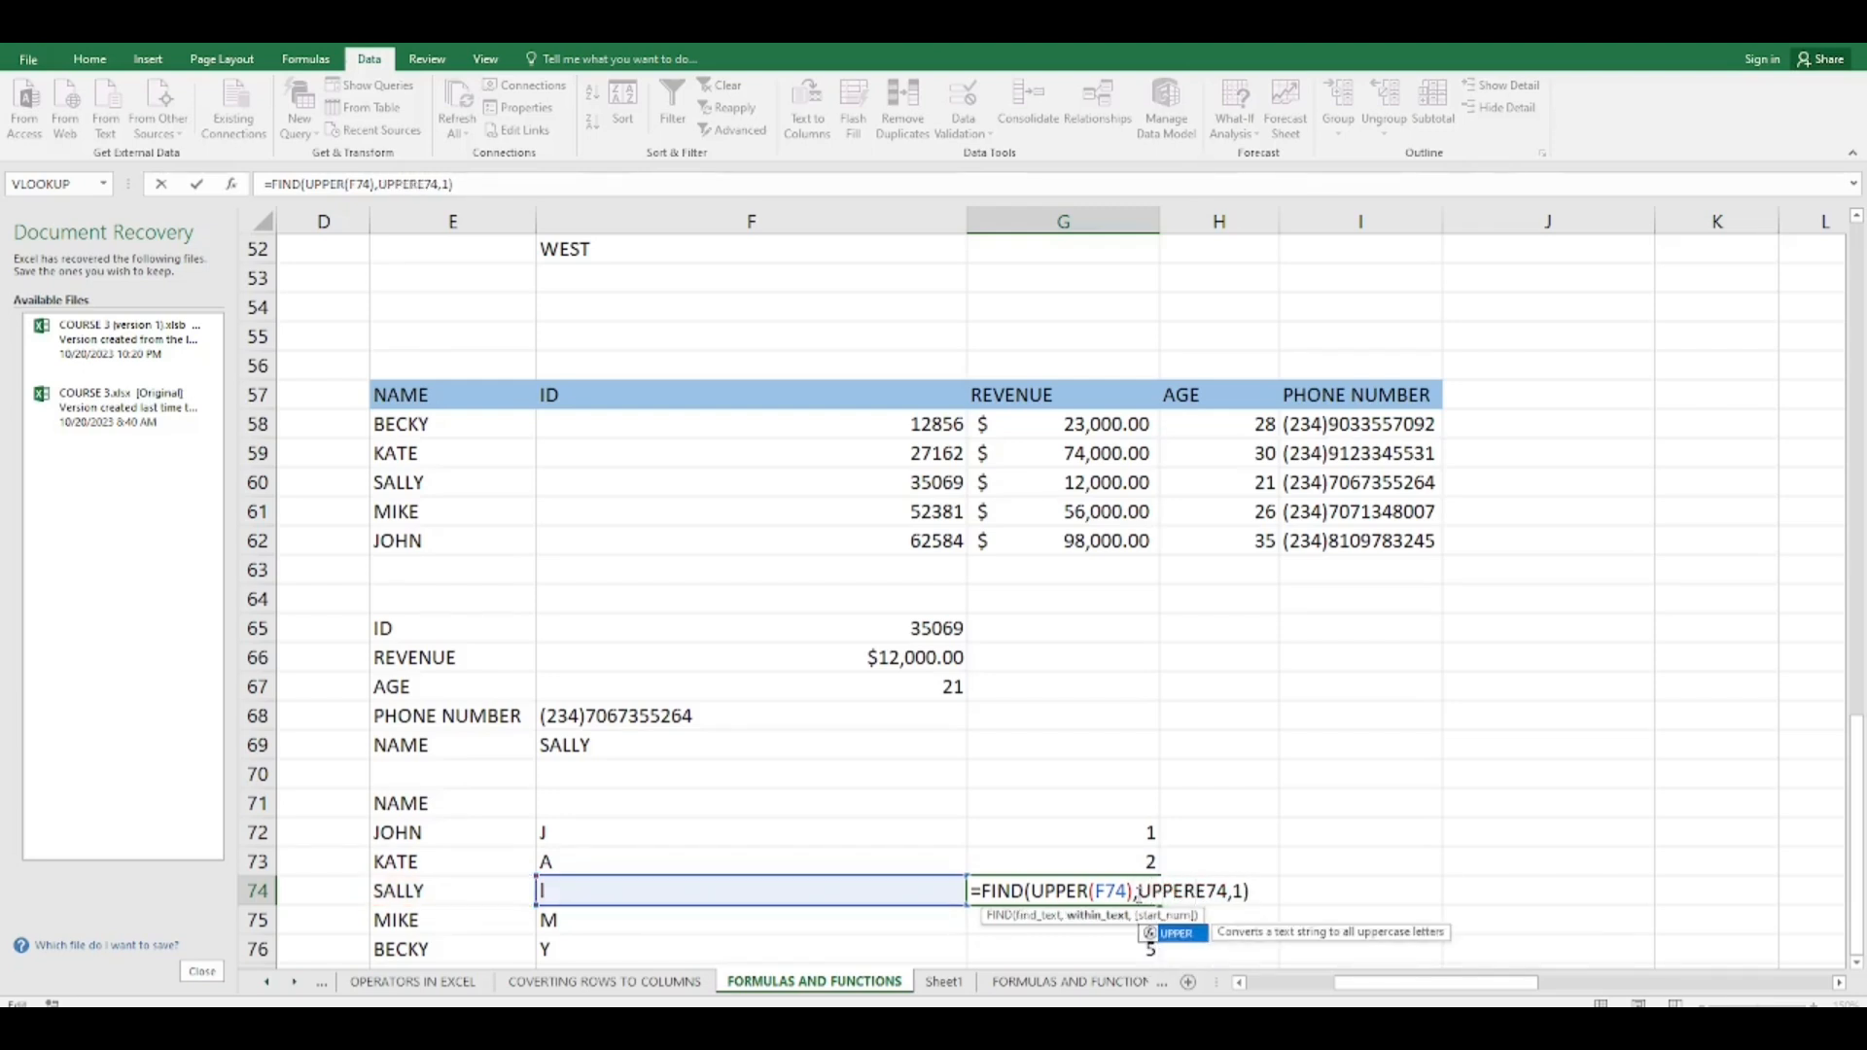
pyautogui.write('(')
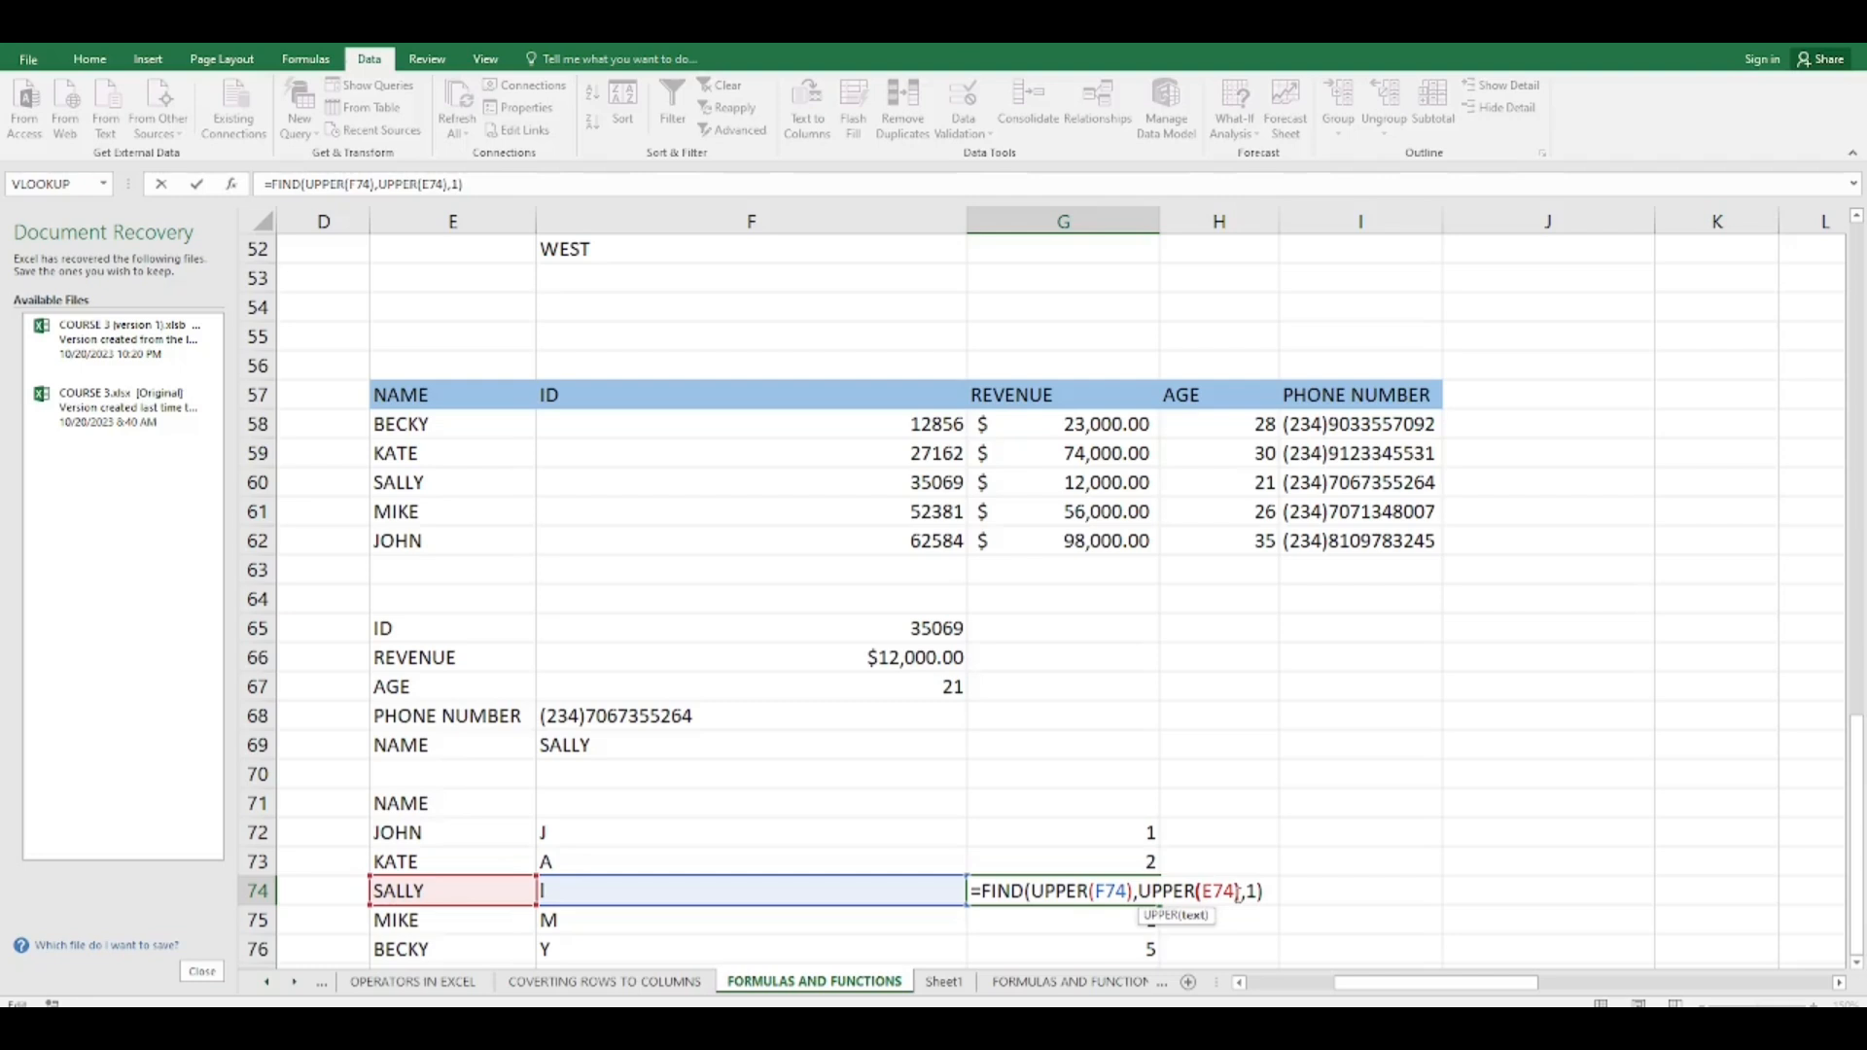
pyautogui.press('Return')
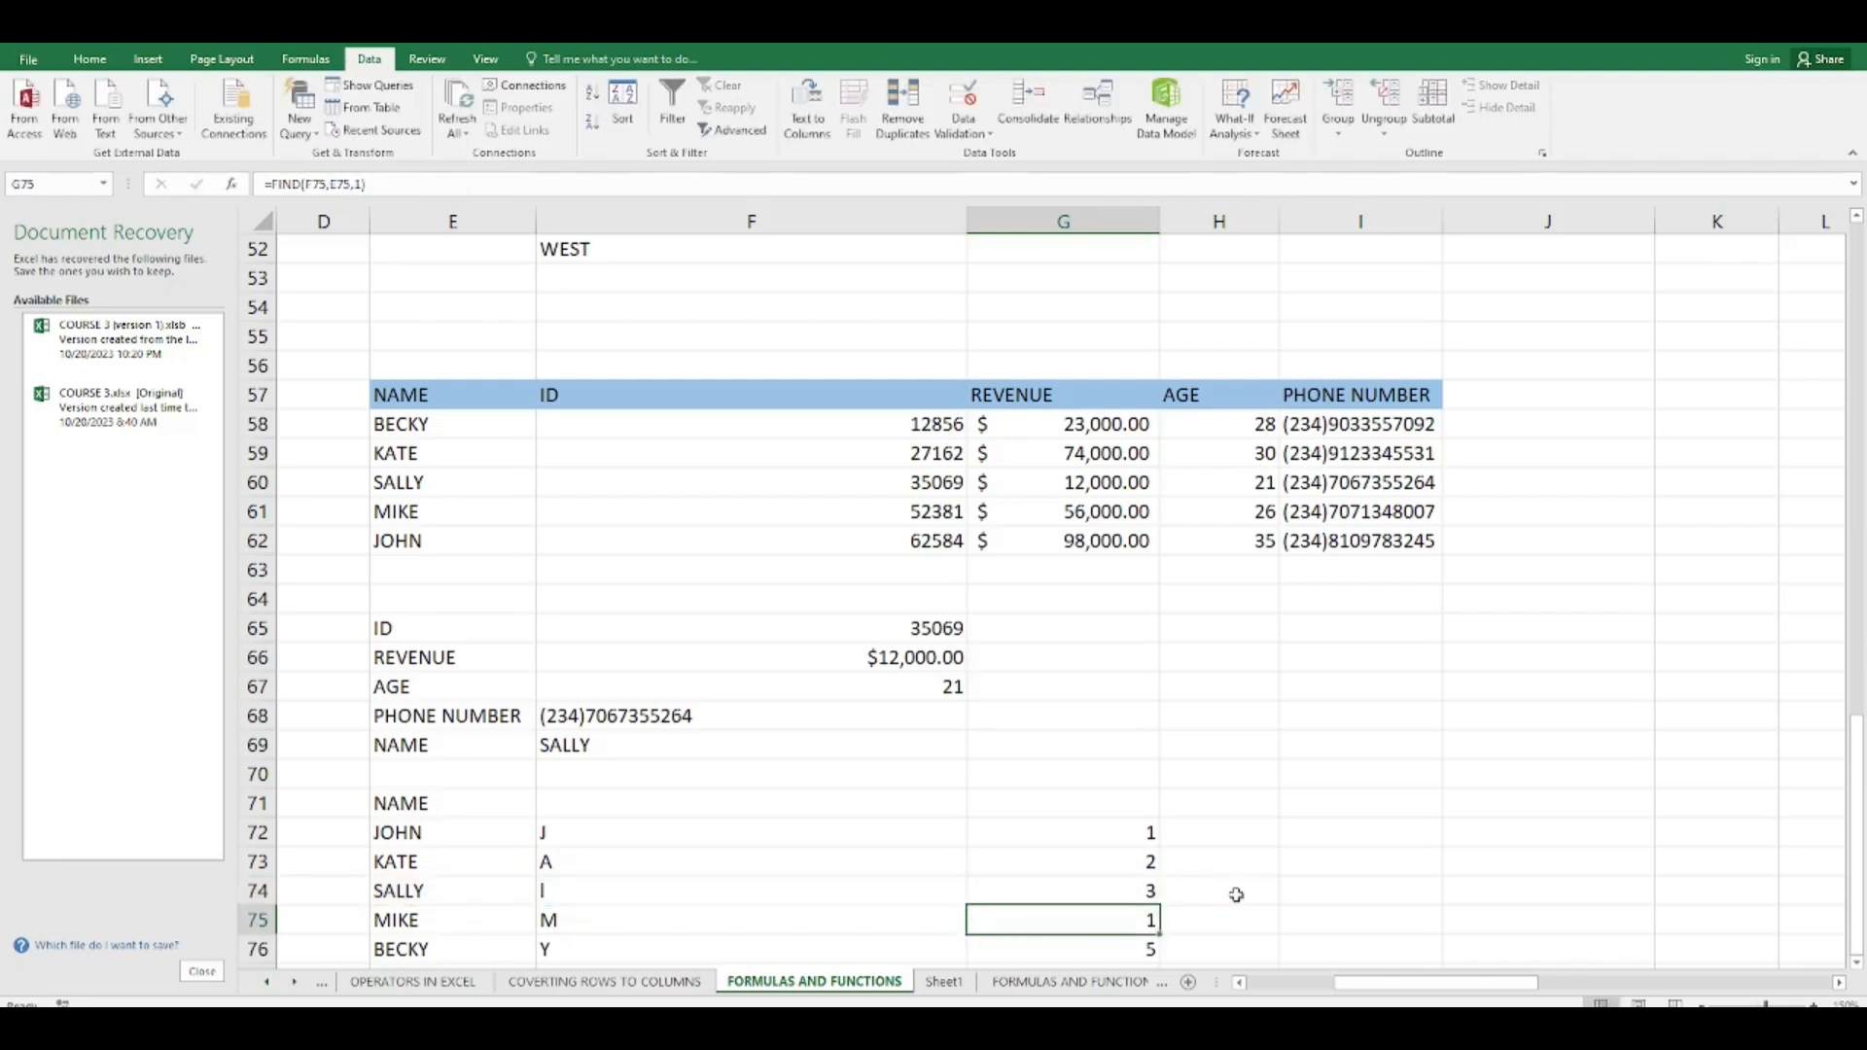
pyautogui.click(1120, 894)
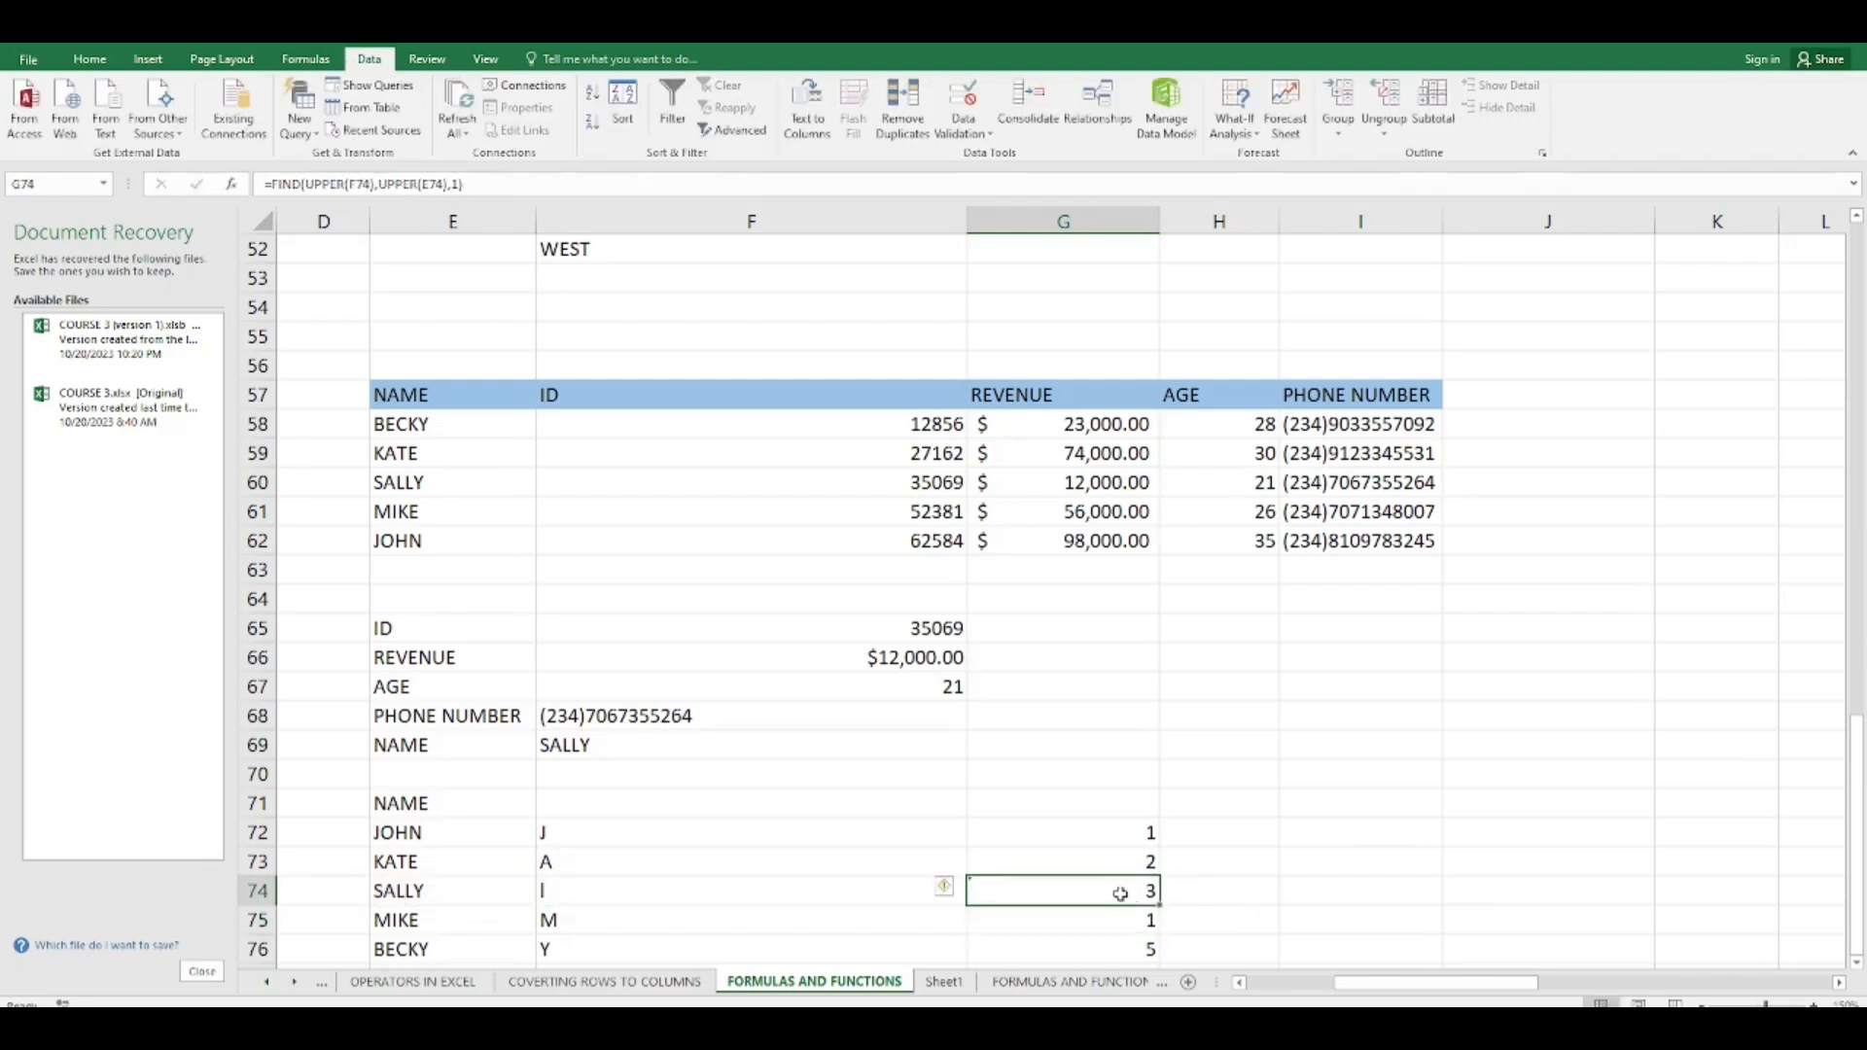